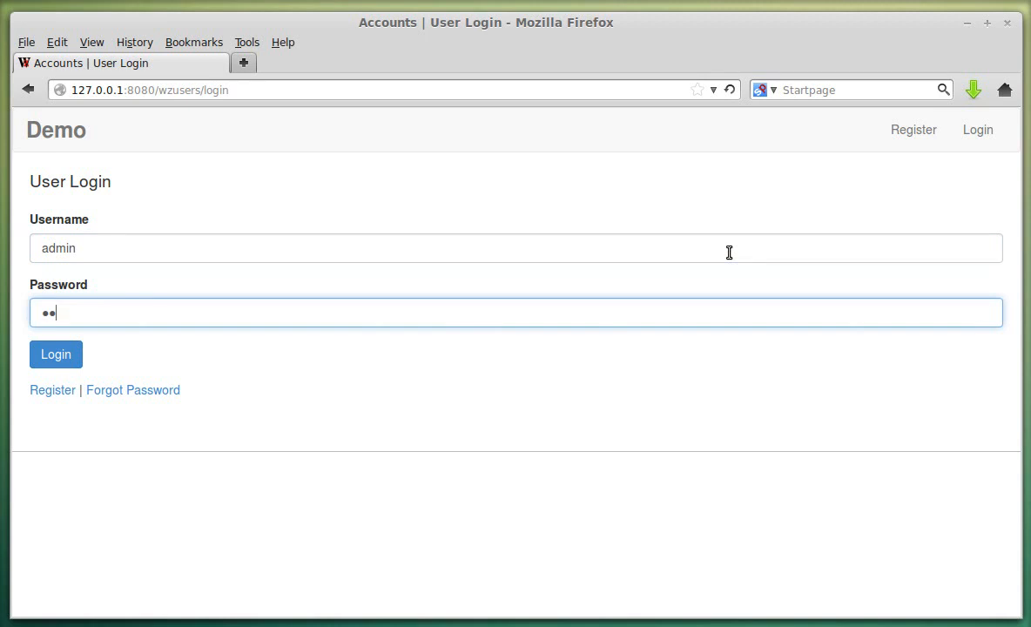
- Log in as admin and activate the 'demo' account (FY 01-Apr-2014 to 31-Mar-2015, Rs)
key("Return")
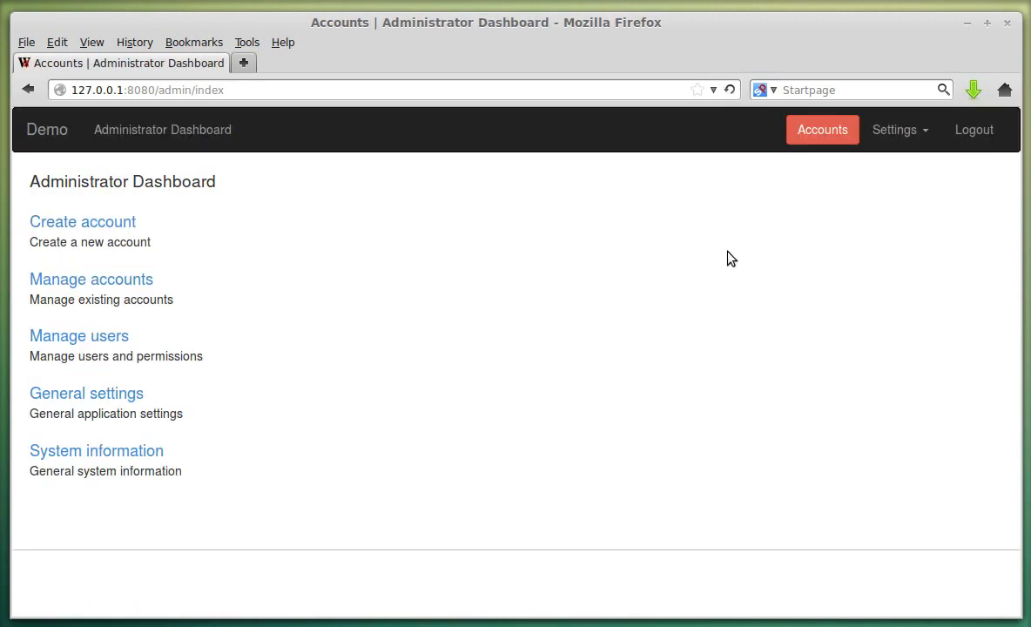
left_click(817, 135)
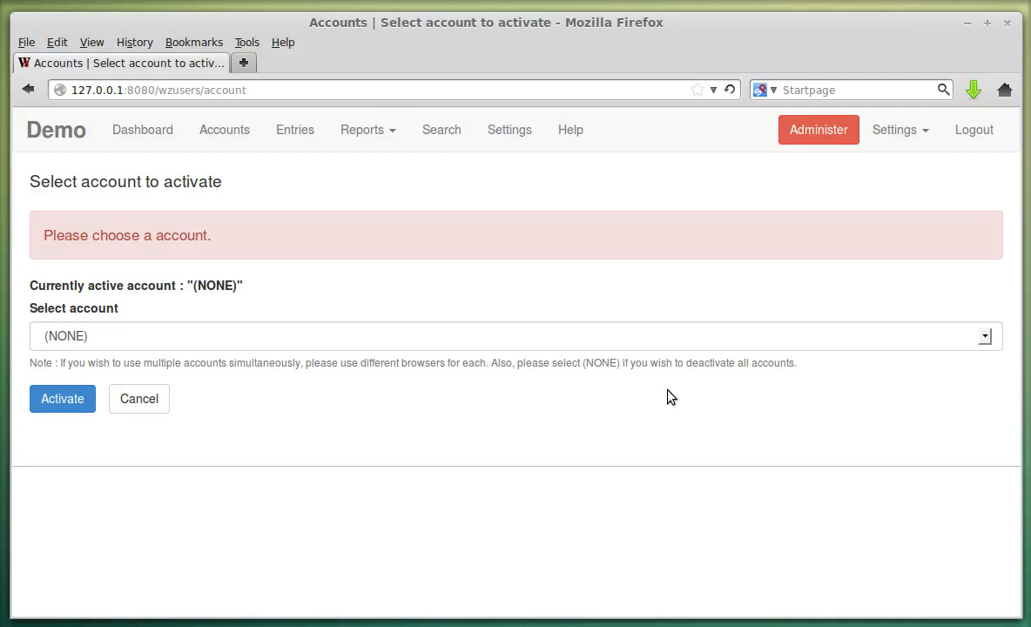
left_click(431, 342)
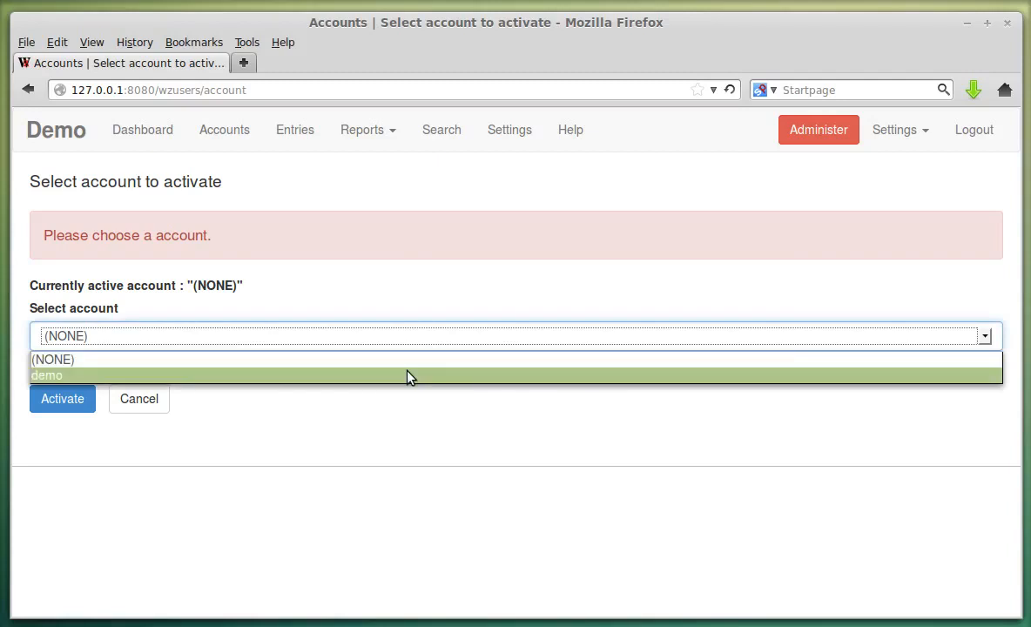
left_click(409, 376)
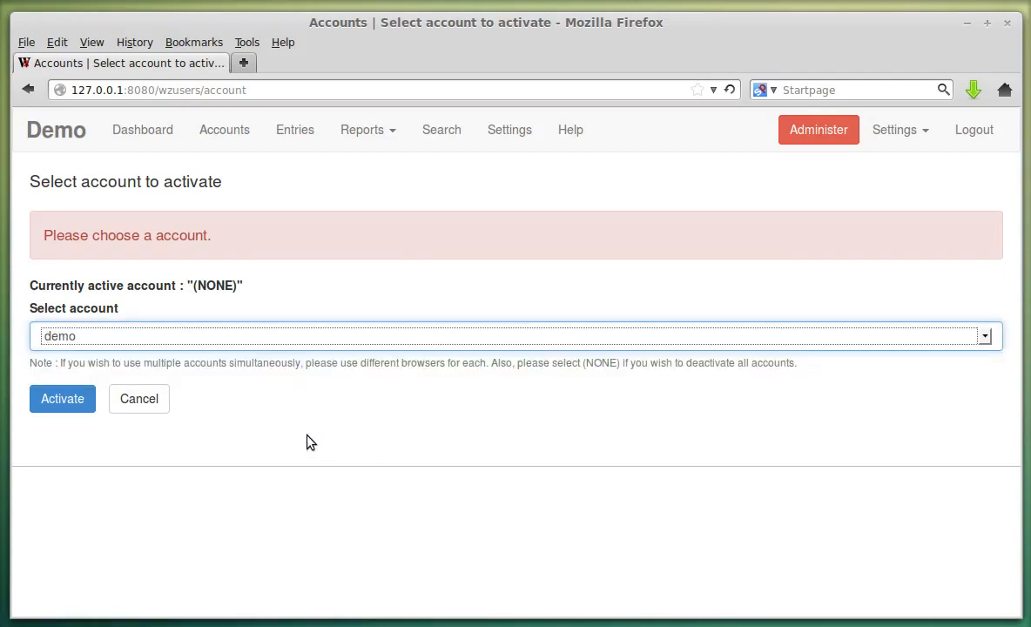
left_click(65, 403)
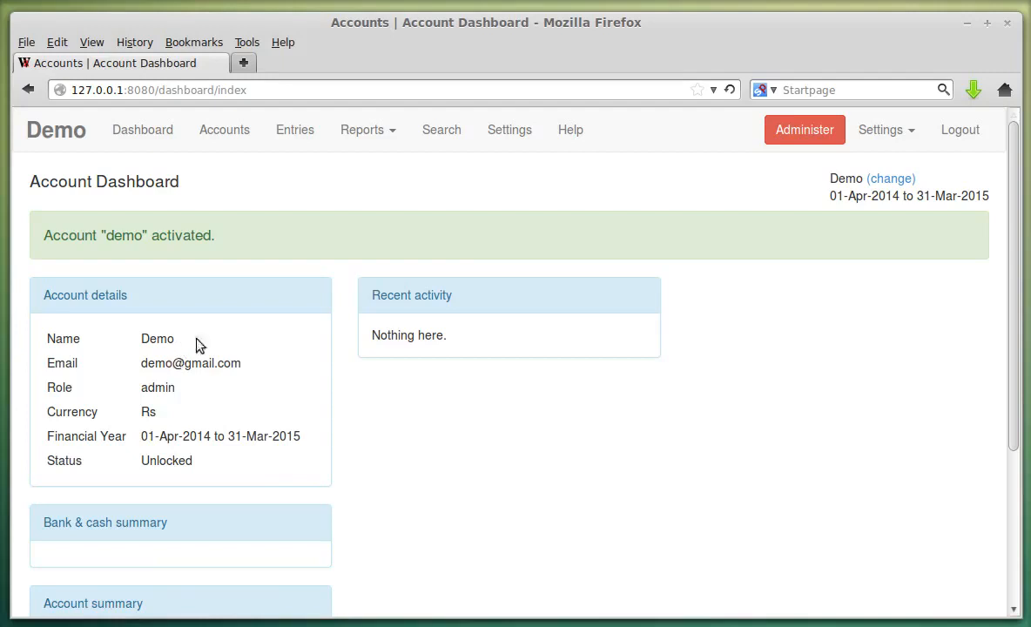
scroll(242, 359, "down", 3)
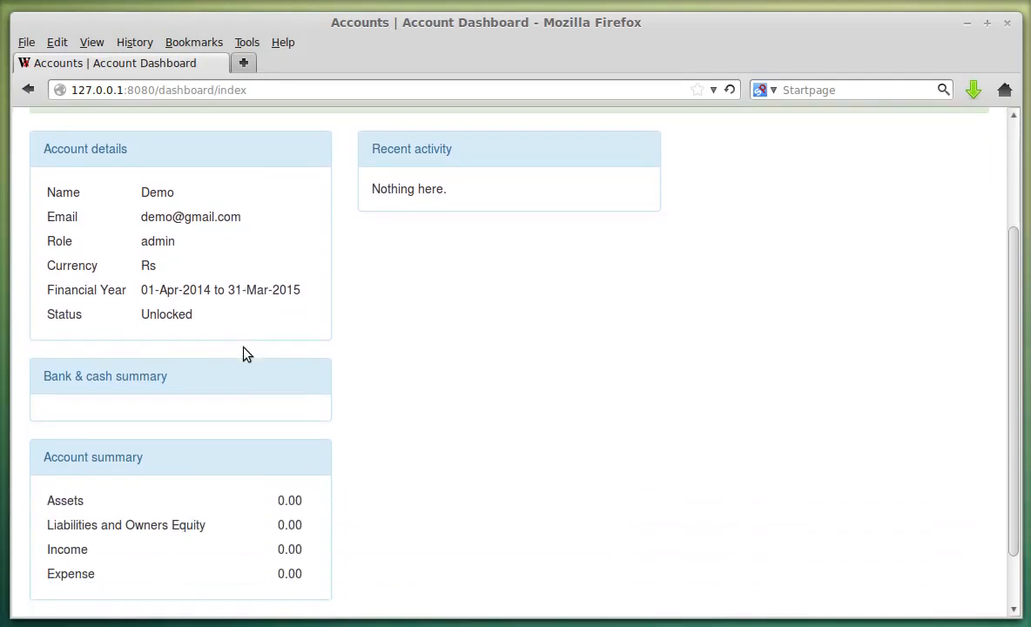
left_click_drag(45, 188, 206, 209)
left_click(205, 206)
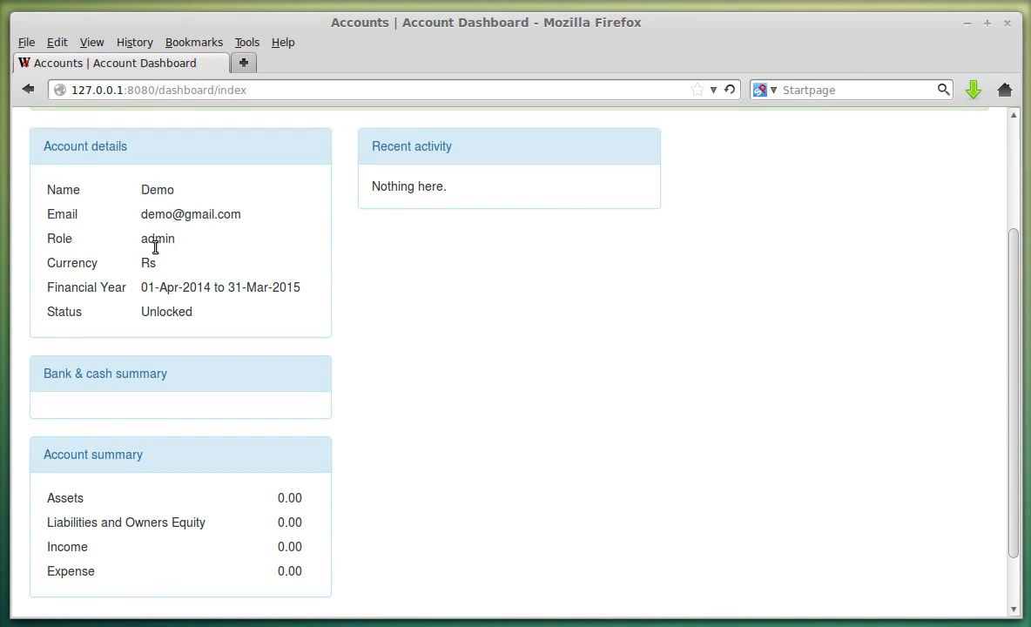
left_click_drag(48, 294, 302, 293)
left_click(122, 294)
left_click(303, 295)
scroll(209, 320, "down", 1)
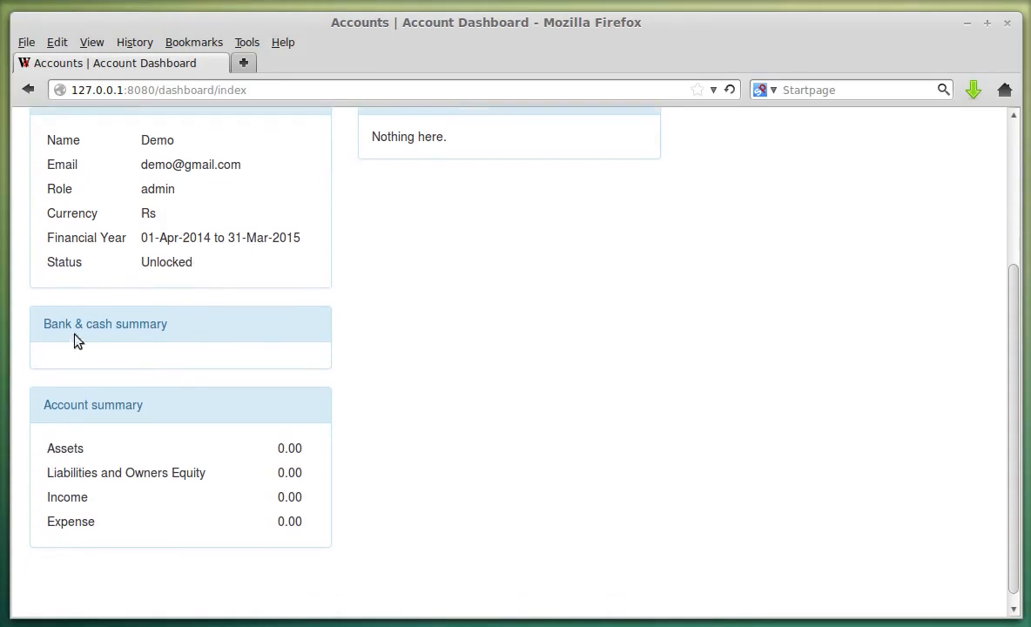
left_click_drag(38, 334, 186, 341)
left_click(116, 358)
left_click_drag(41, 444, 295, 521)
left_click(280, 526)
scroll(332, 422, "up", 4)
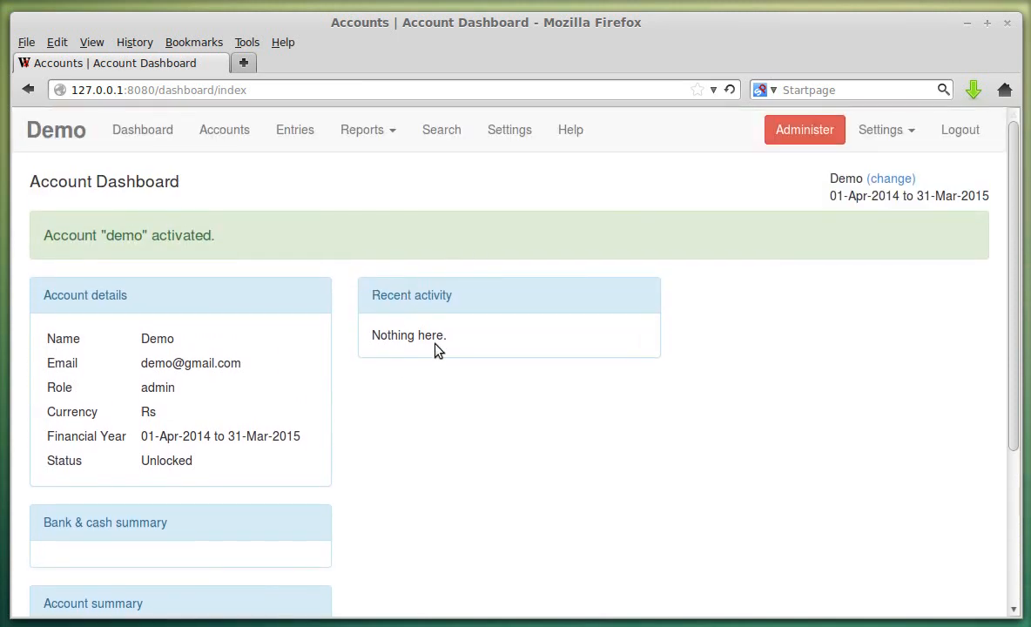
left_click(162, 137)
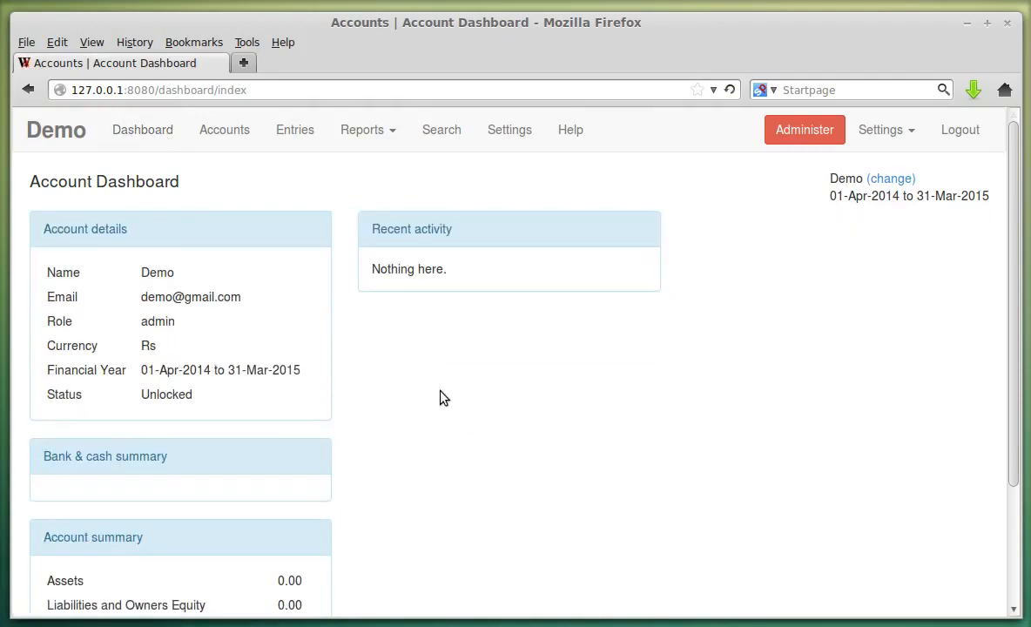
double_click(844, 179)
left_click(839, 224)
double_click(848, 179)
left_click(845, 176)
double_click(845, 180)
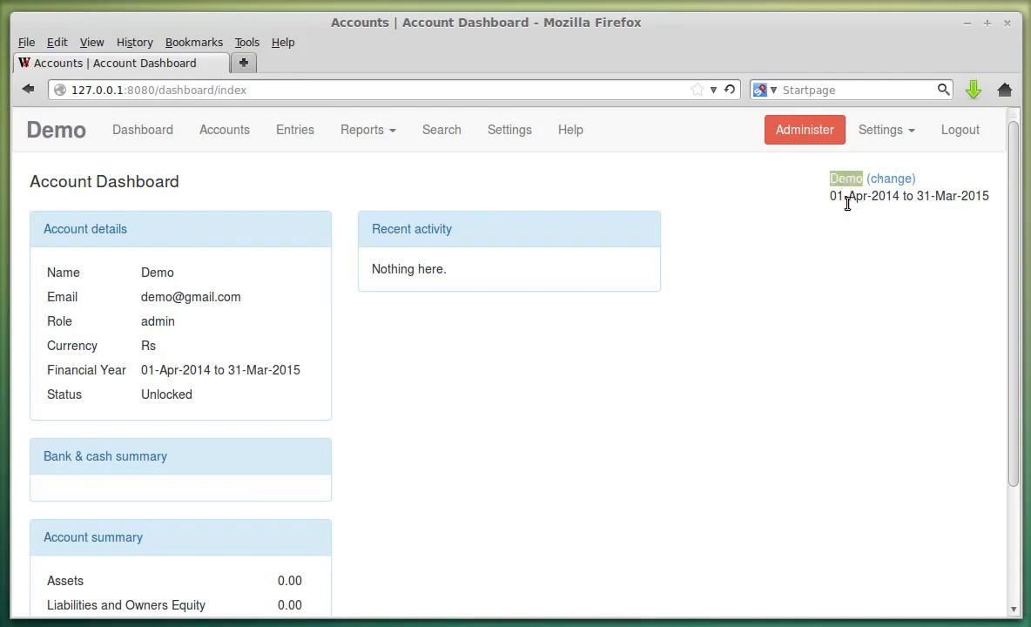
left_click(834, 191)
left_click_drag(833, 190, 983, 197)
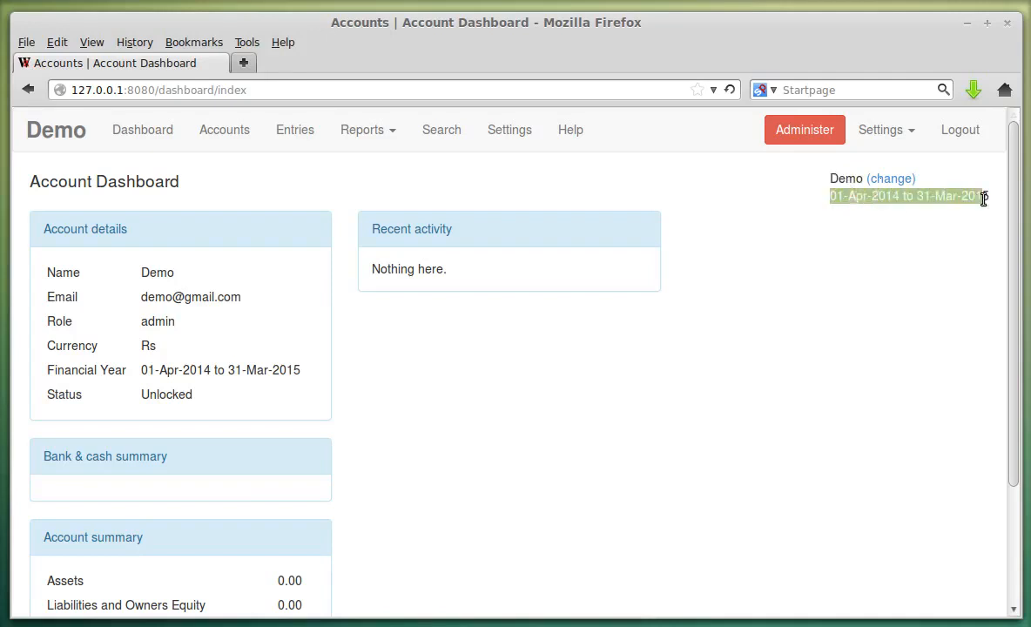
left_click(906, 237)
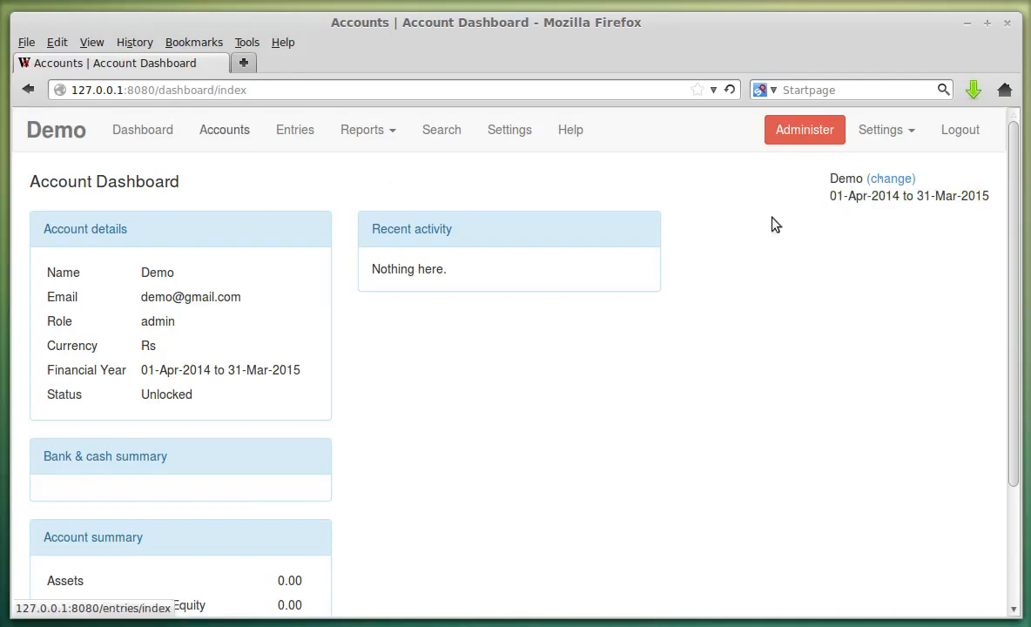
- Browse the Chart Of Accounts, picking out the Assets, Liabilities, Incomes and Expenses groups and their subgroups
left_click(225, 130)
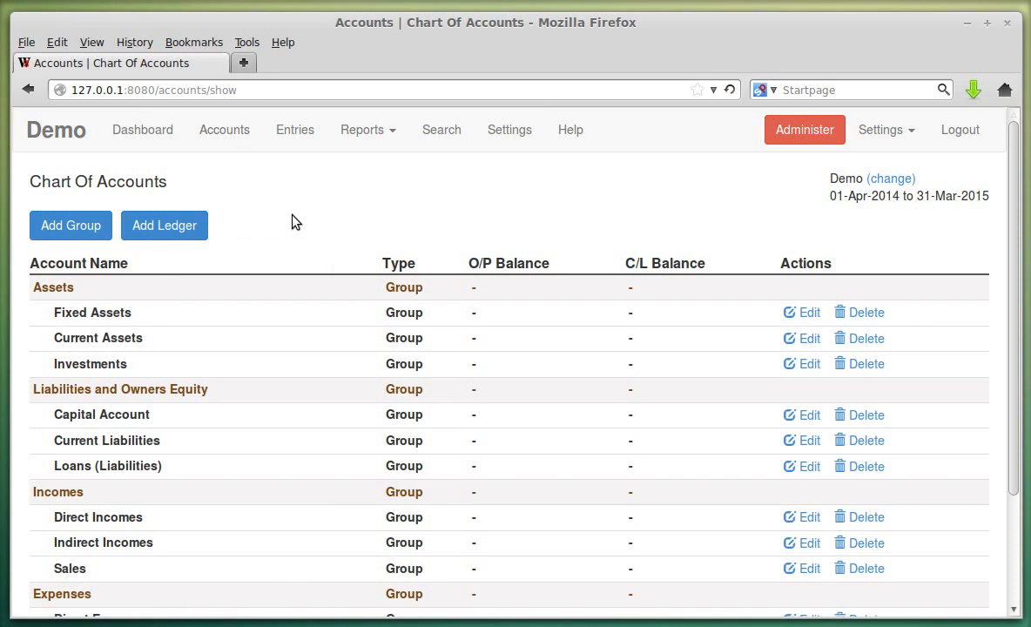
scroll(276, 235, "down", 3)
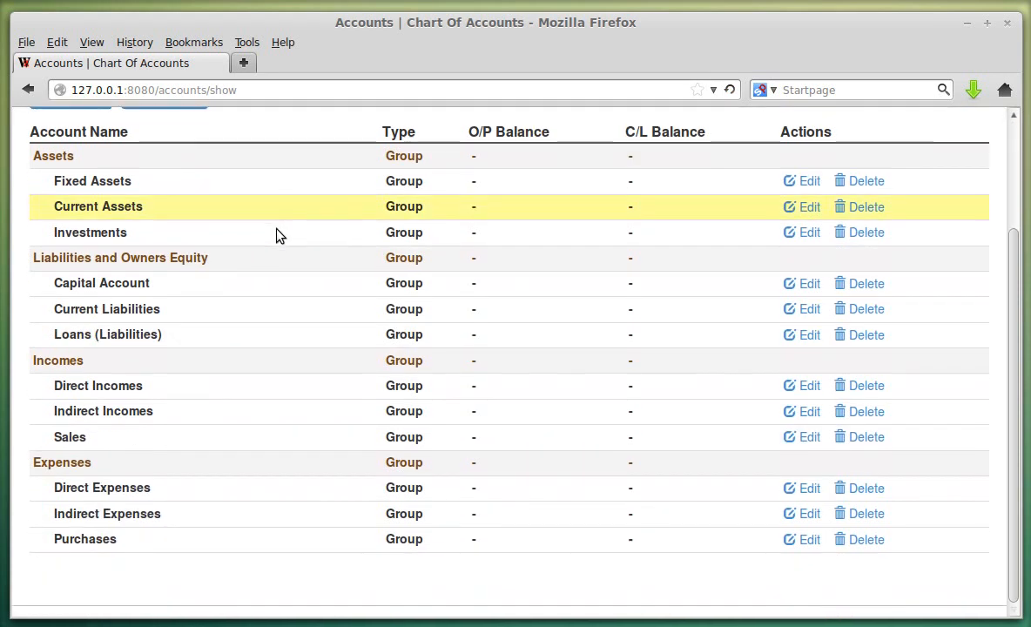
scroll(112, 264, "up", 1)
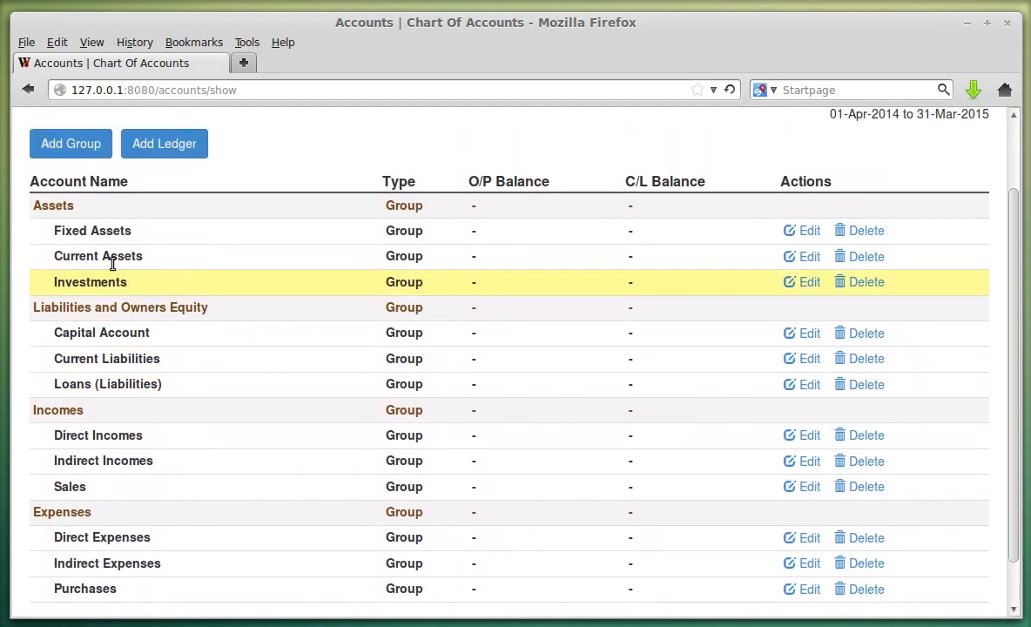
double_click(48, 208)
left_click(73, 306)
double_click(73, 305)
double_click(66, 410)
double_click(77, 512)
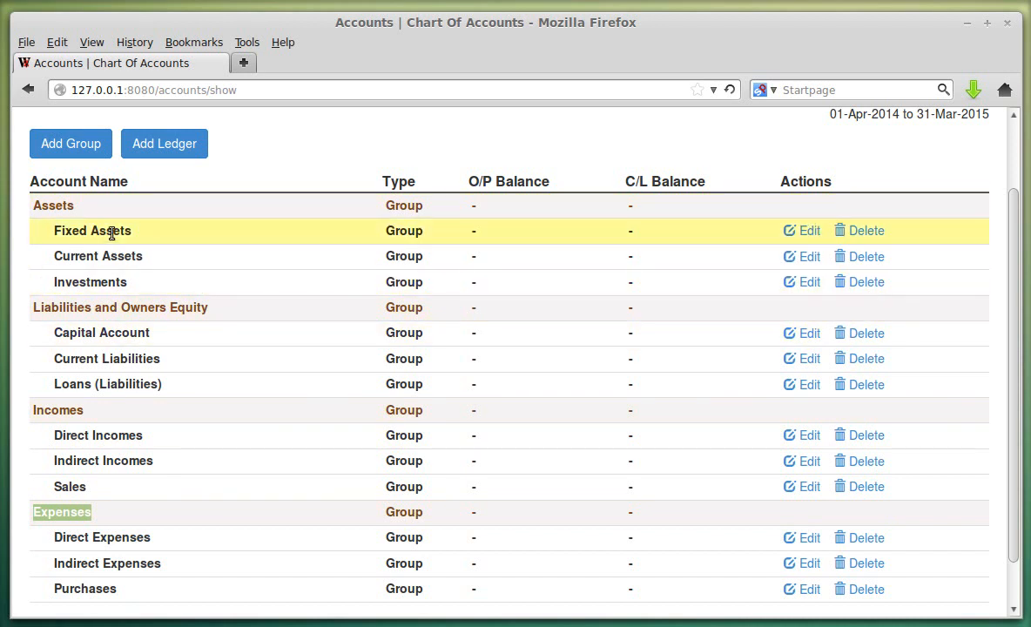
left_click_drag(53, 232, 94, 279)
left_click(132, 290)
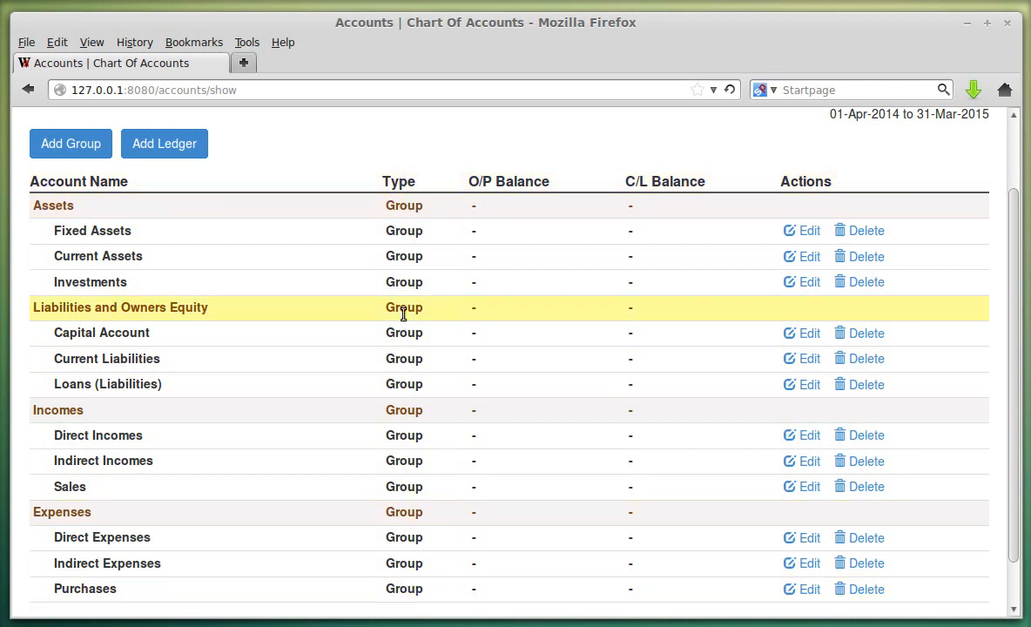
scroll(261, 304, "up", 1)
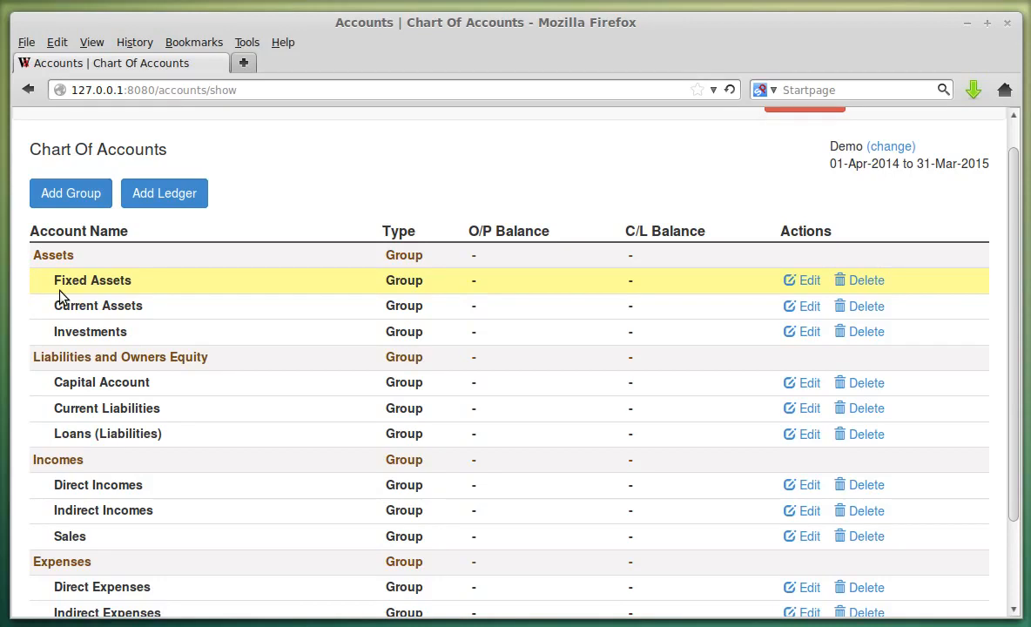
scroll(381, 389, "up", 1)
scroll(380, 389, "up", 1)
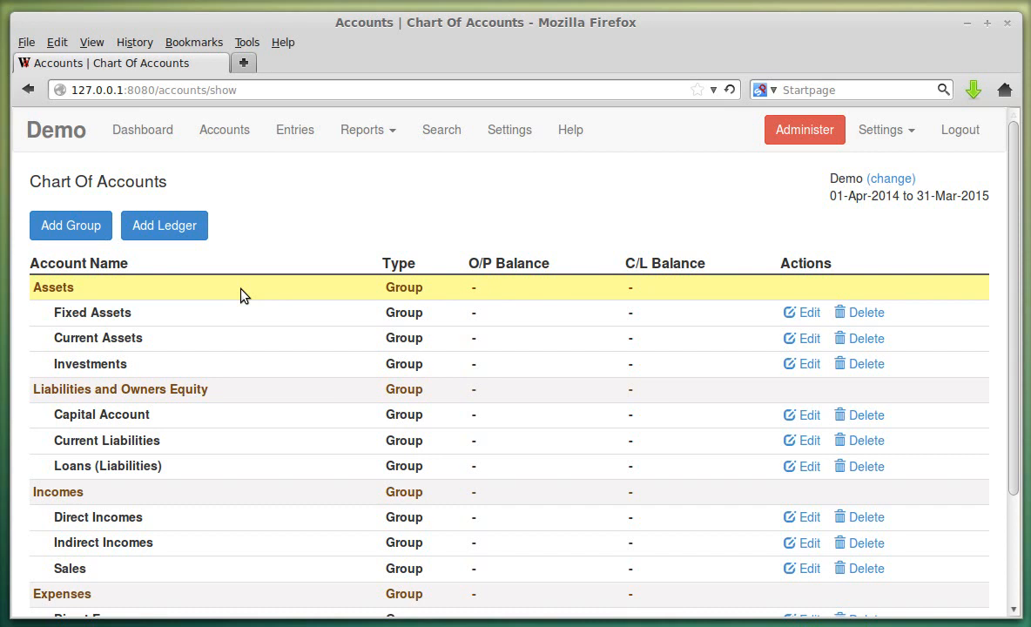
- Start a new account group named 'Saving Bank Accounts' with Current Assets as its parent
left_click(97, 225)
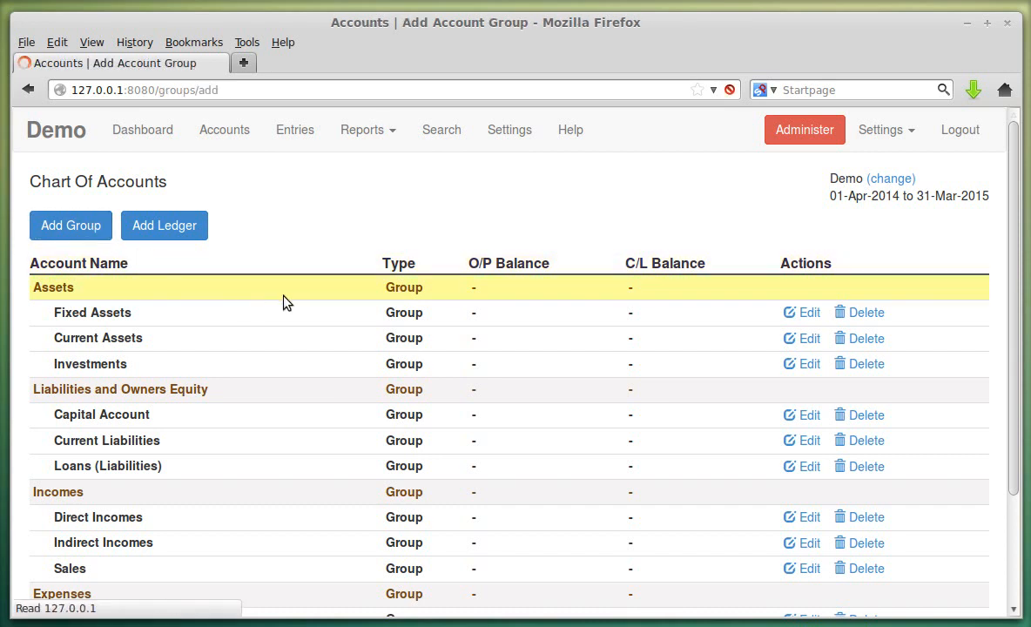
left_click(172, 255)
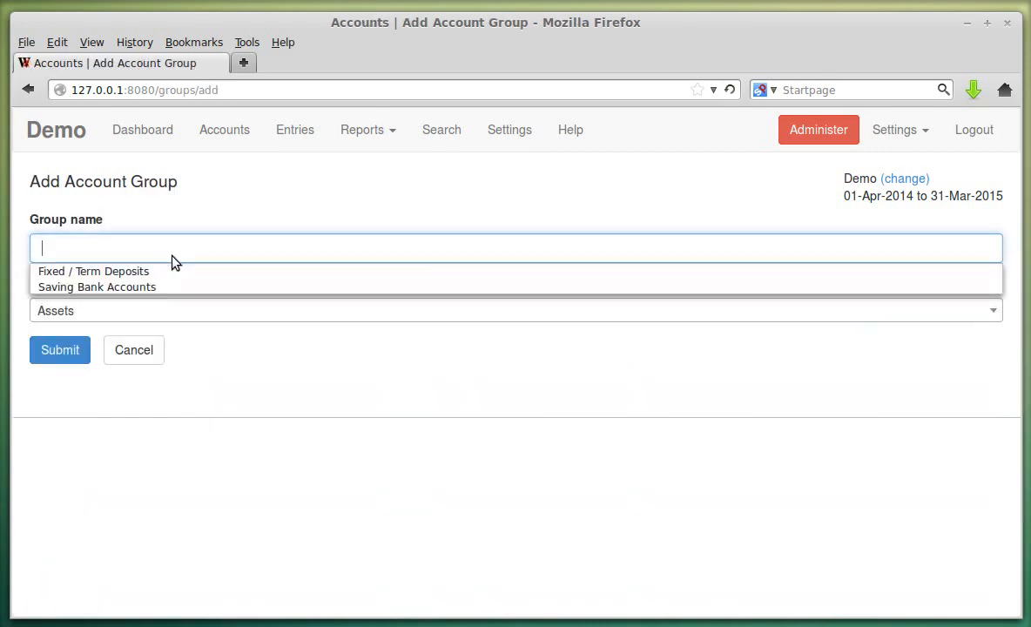
left_click(172, 286)
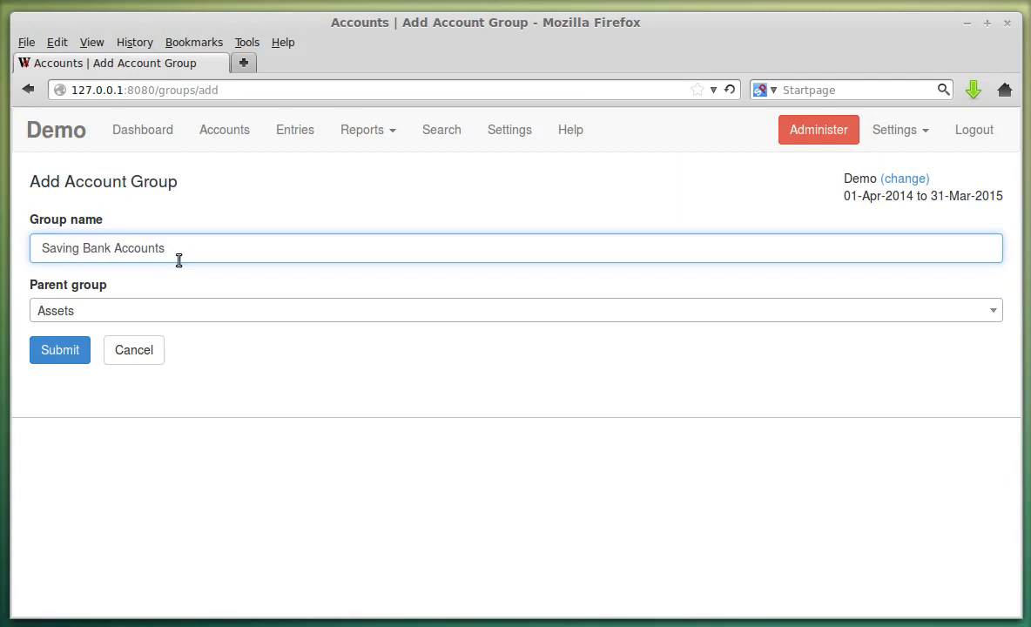
left_click(77, 311)
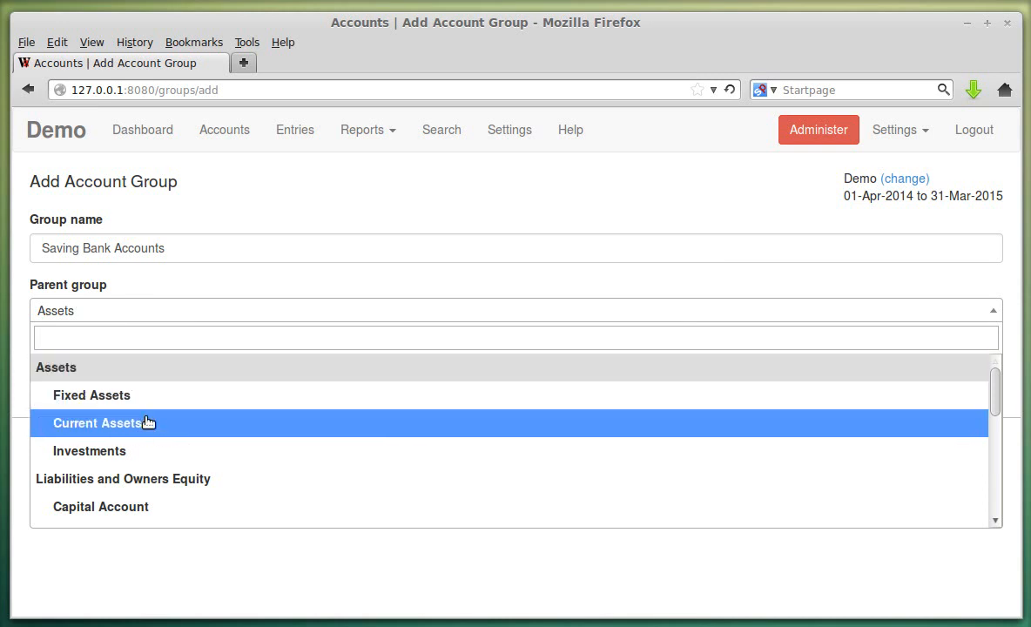
left_click(145, 423)
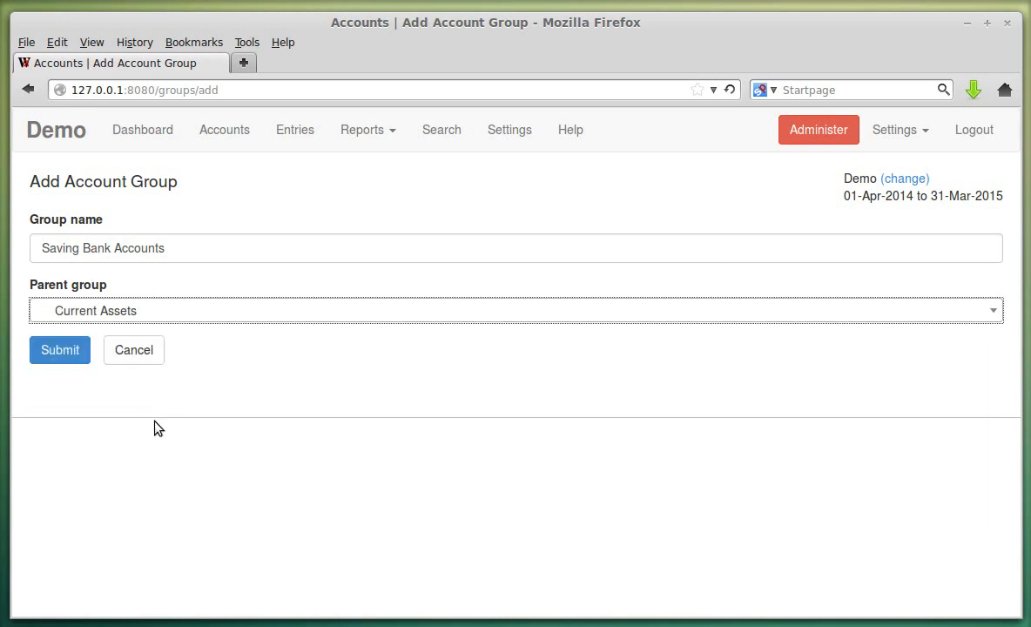
left_click(181, 321)
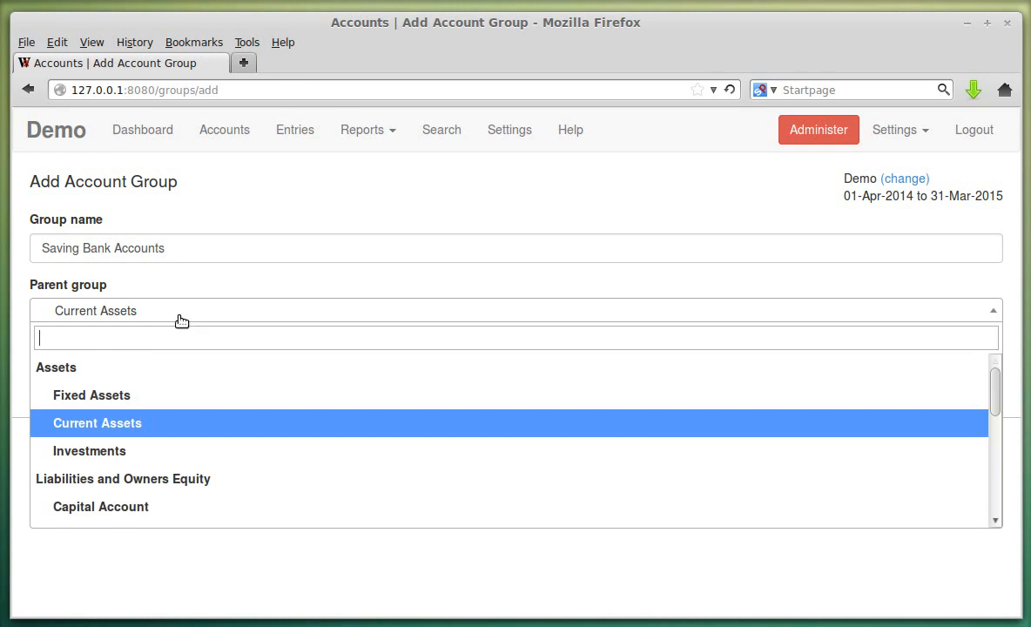
scroll(179, 496, "down", 5)
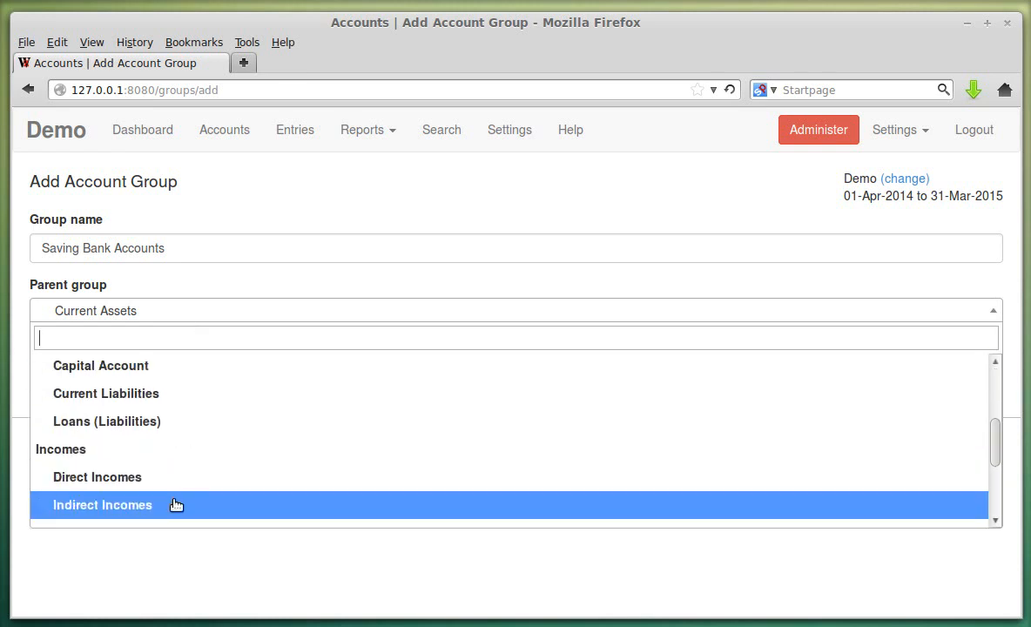
scroll(168, 514, "down", 2)
scroll(172, 448, "up", 6)
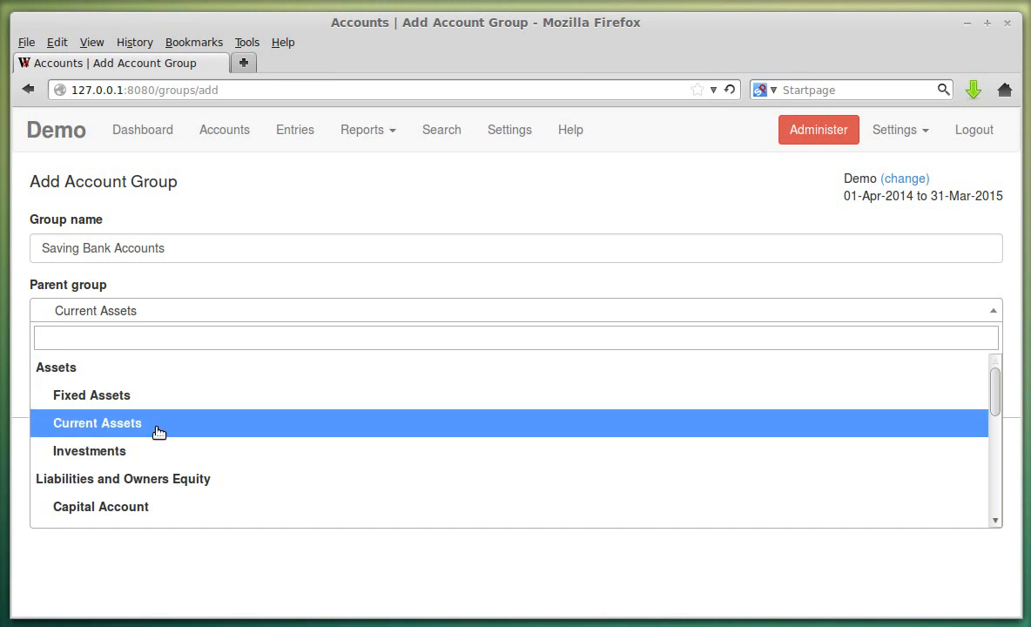
left_click(156, 426)
- Search 'cur' in the parent list to confirm Current Assets as the parent group
left_click(157, 310)
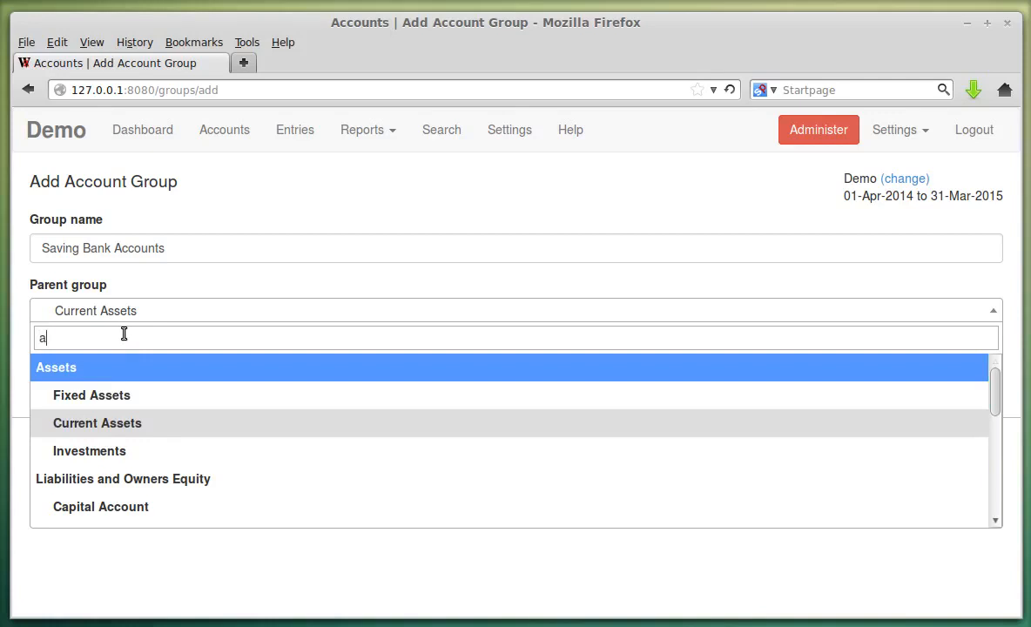
type("a")
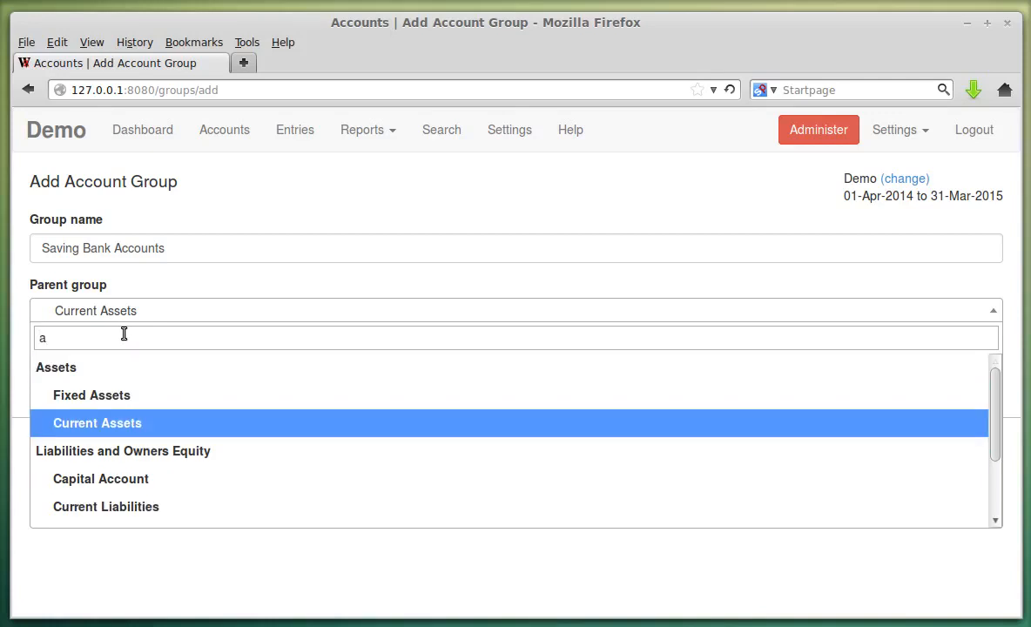
key("BackSpace")
type("c")
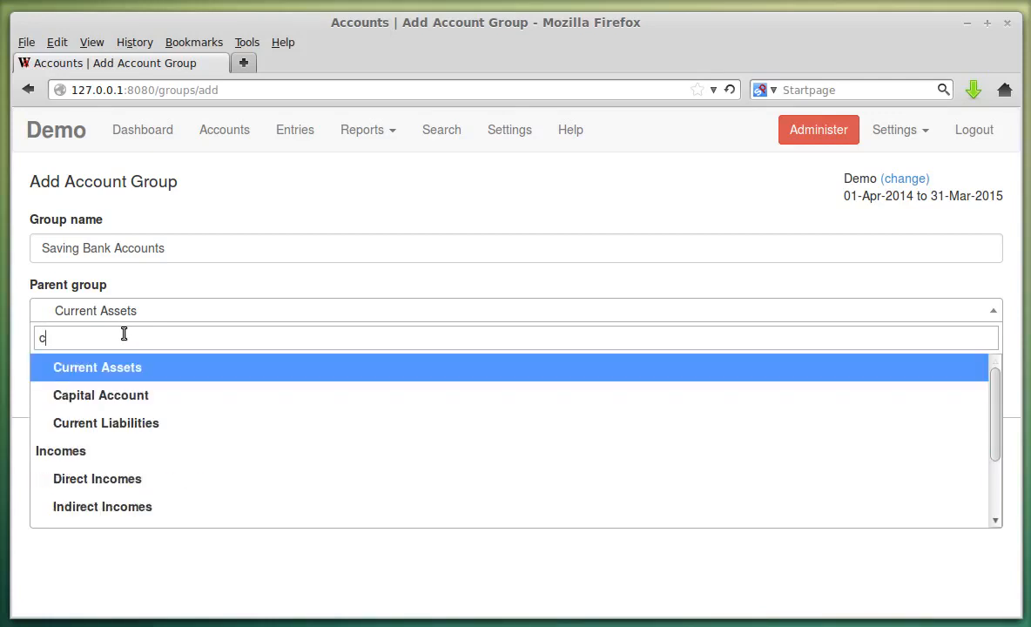
type("ur")
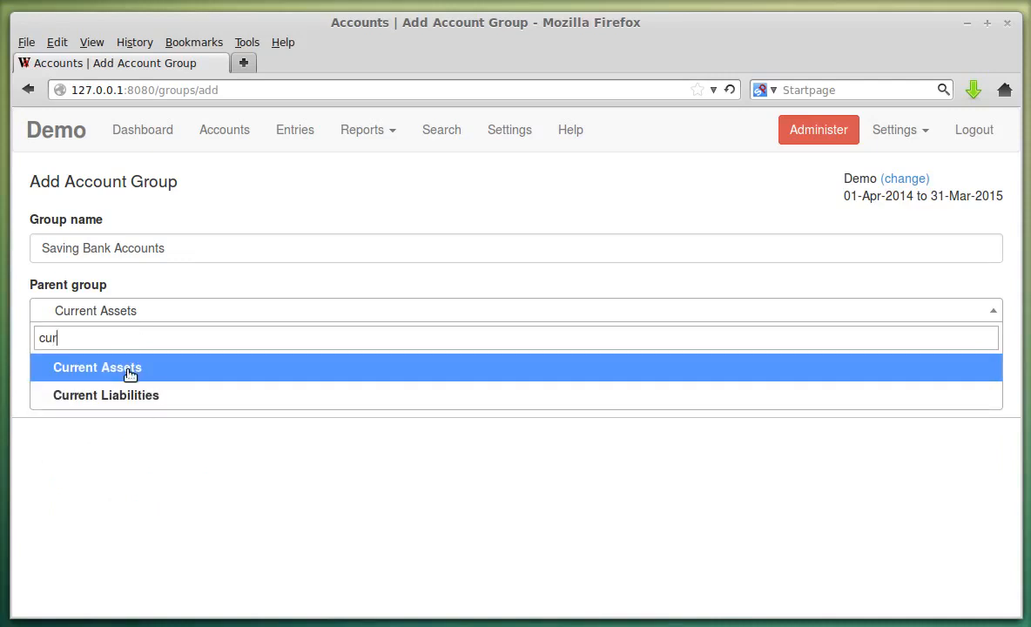
left_click(129, 367)
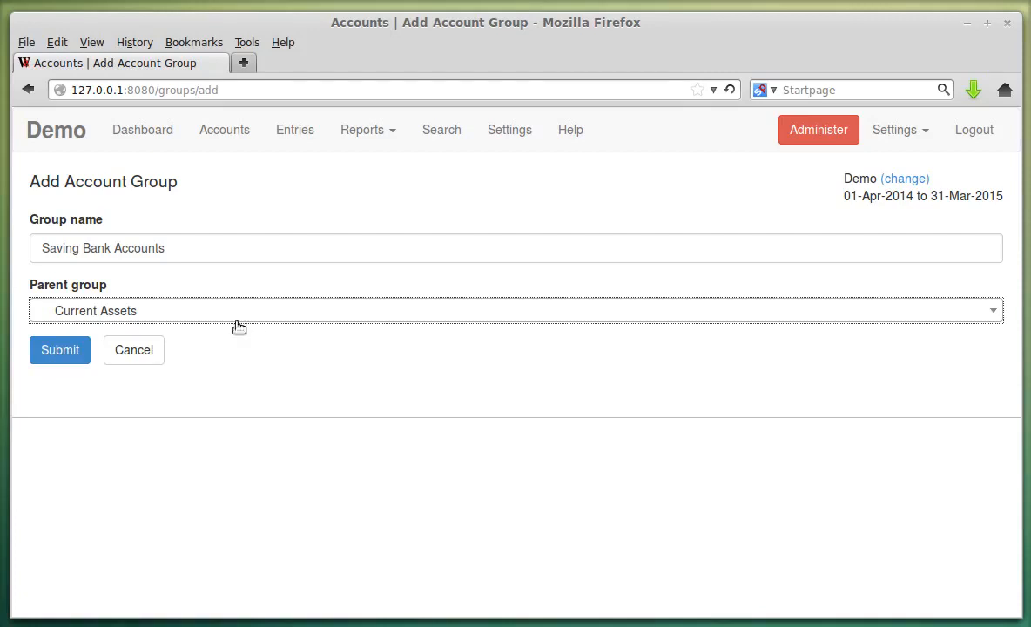
left_click(246, 248)
key("Tab")
left_click(213, 302)
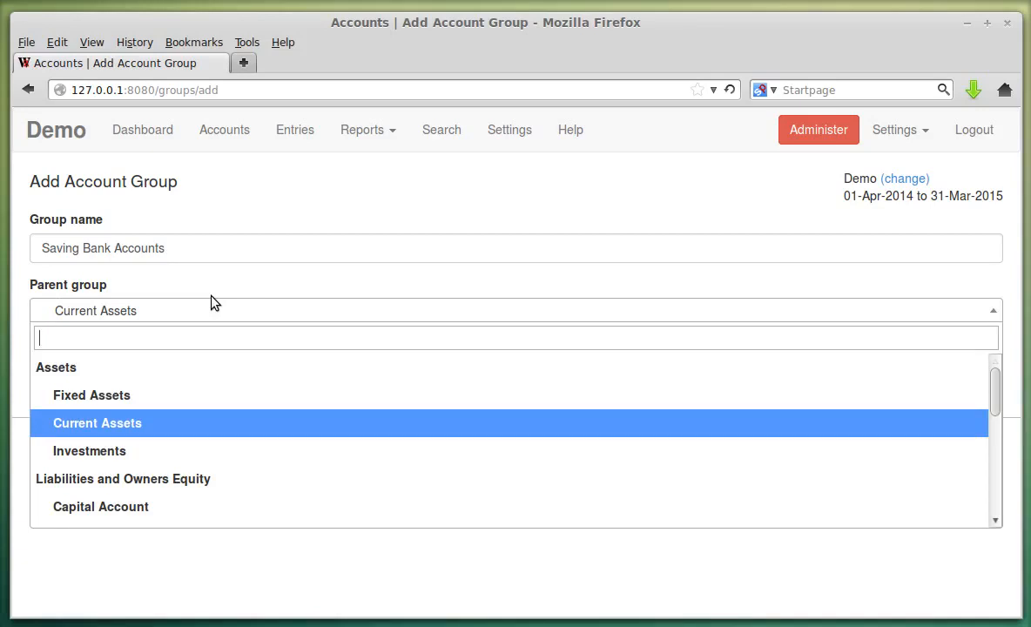
key("Up")
key("Down")
key("Return")
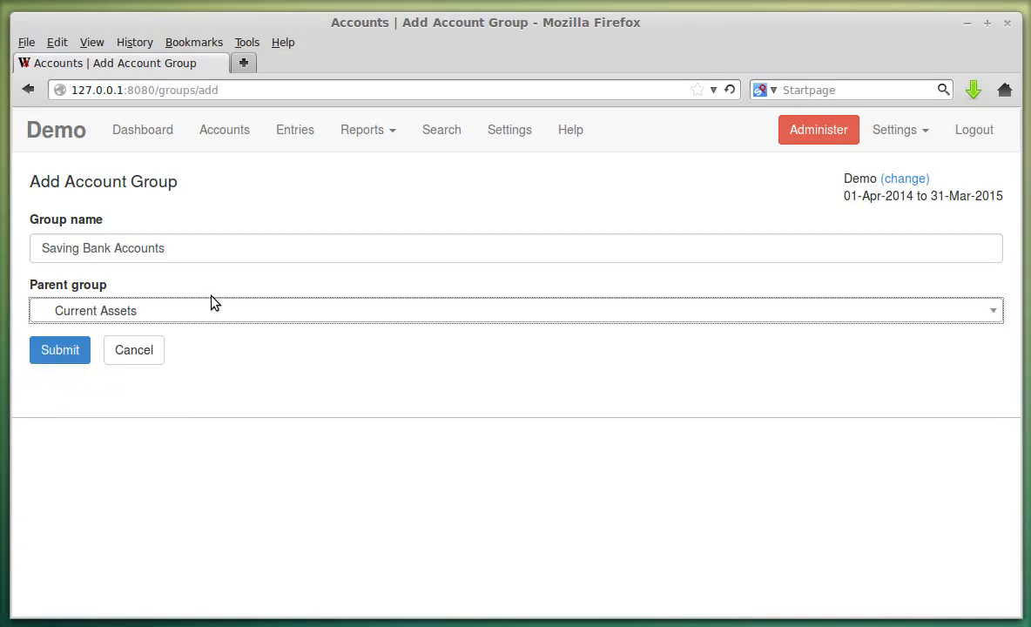
- Save the group and check 'Saving Bank Accounts' in the Chart Of Accounts
left_click(70, 352)
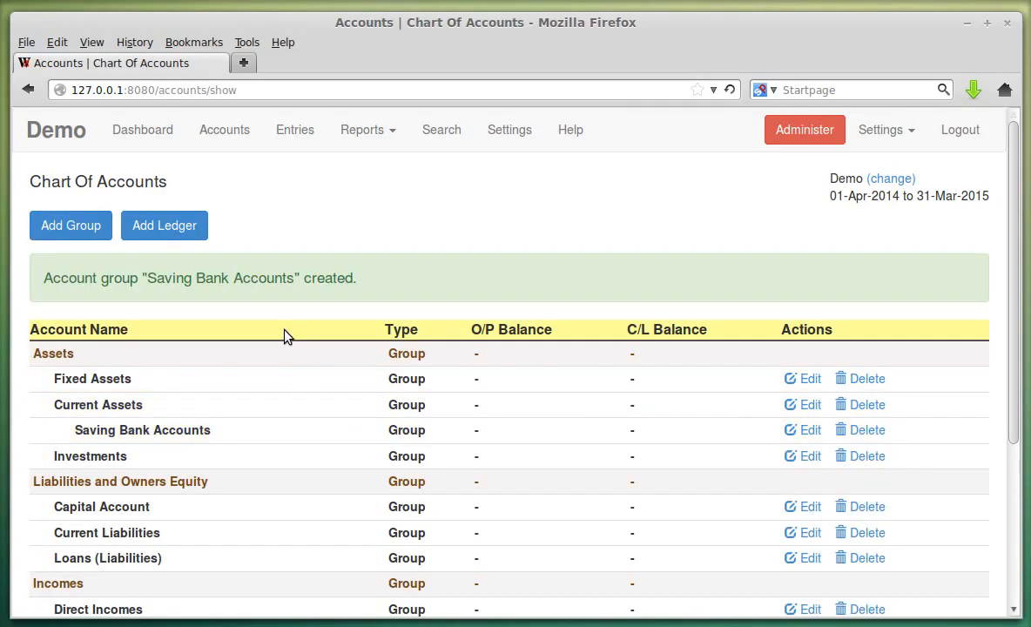
left_click_drag(76, 430, 251, 433)
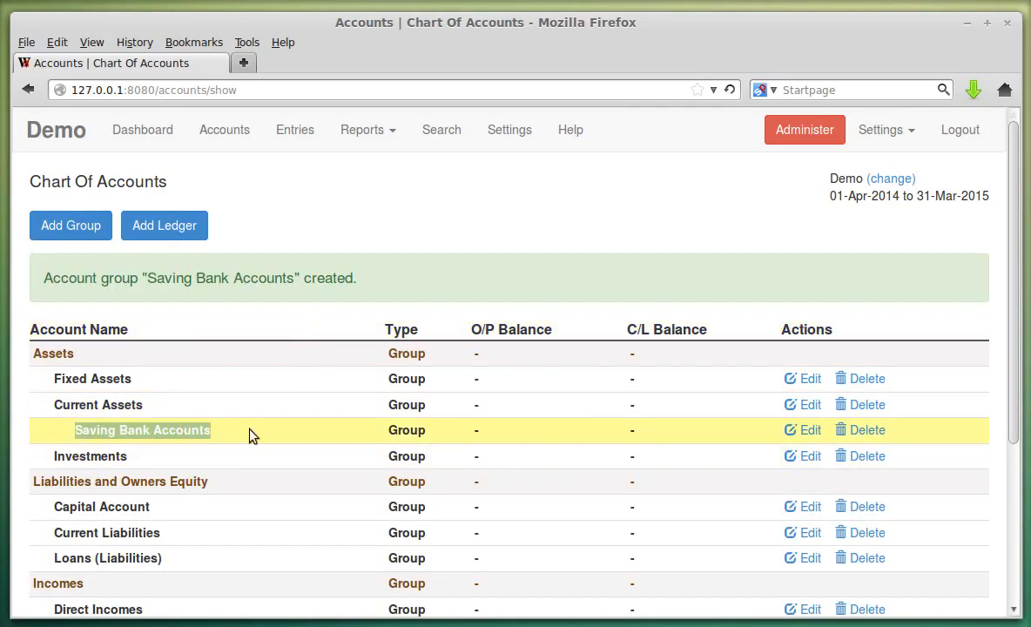
left_click(403, 429)
left_click_drag(403, 429, 448, 435)
left_click(448, 436)
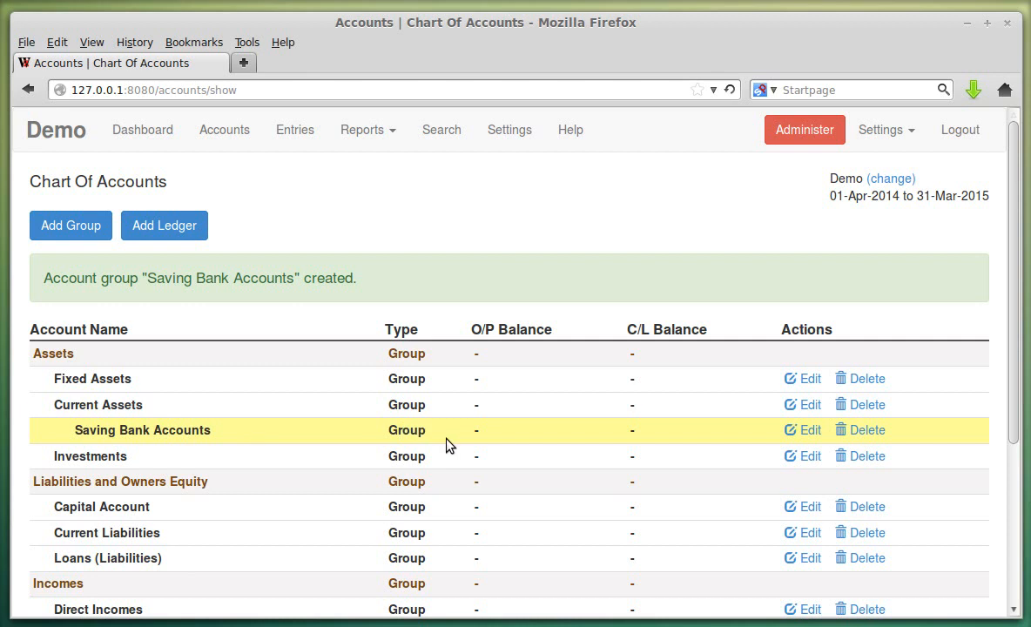
- Start a ledger named 'ICICI Bank Saving Account' under Saving Bank Accounts
left_click(190, 231)
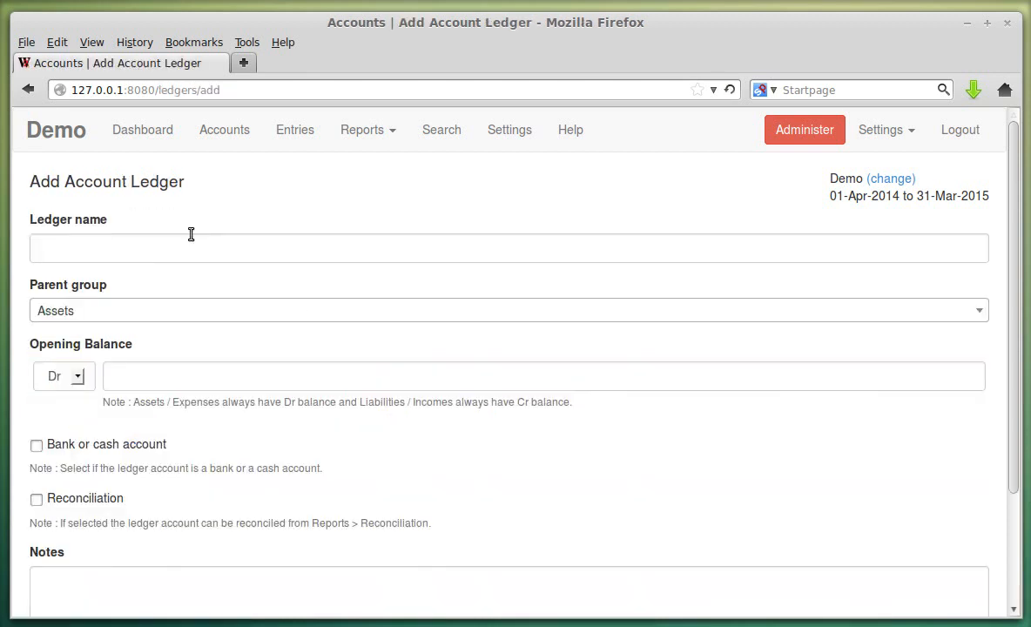
left_click(165, 249)
left_click(165, 251)
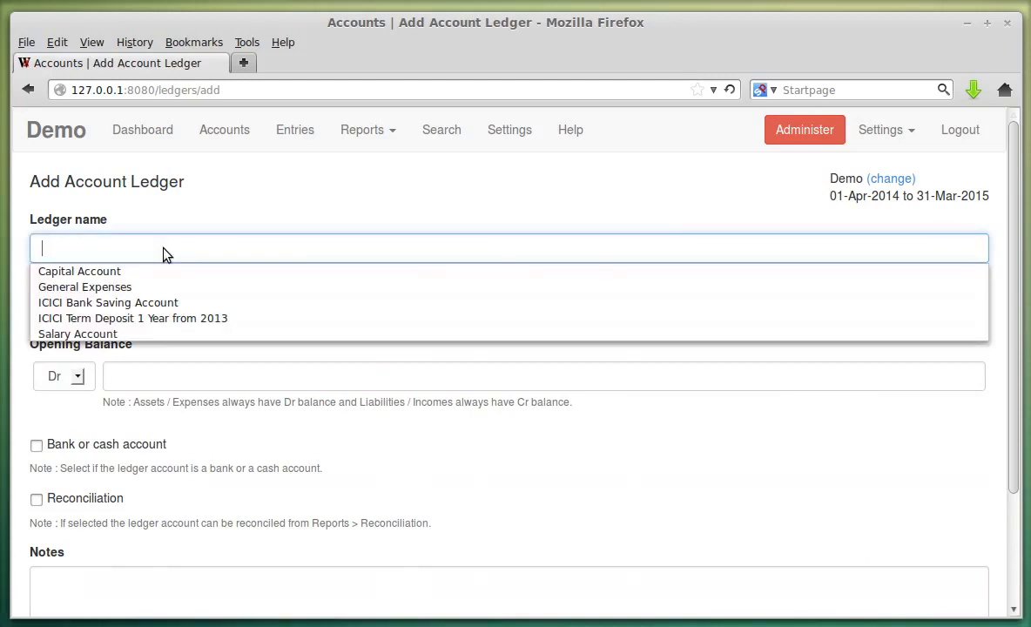
left_click(166, 301)
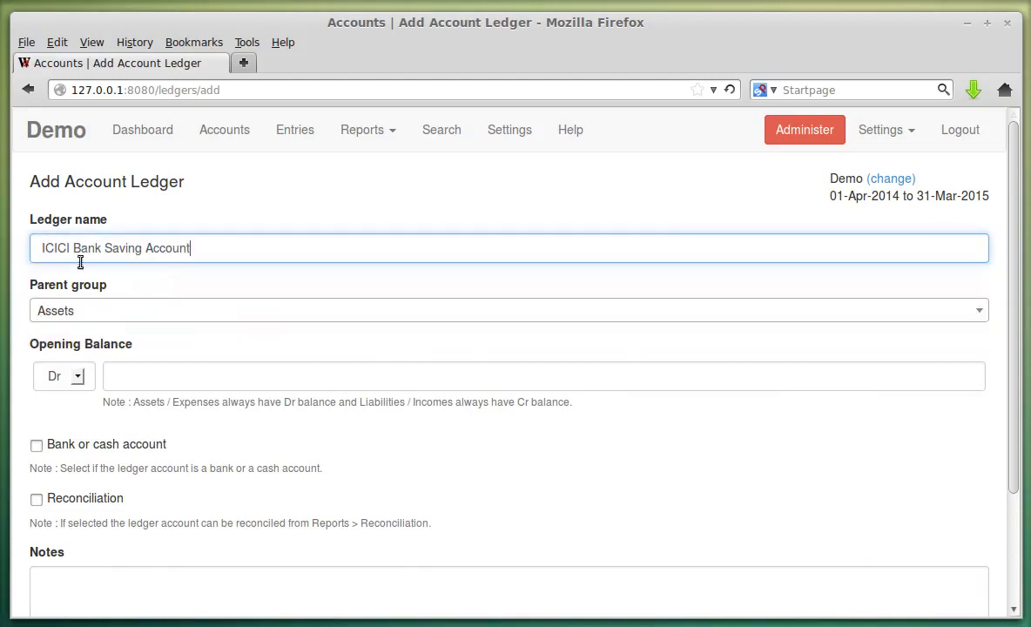
left_click(147, 315)
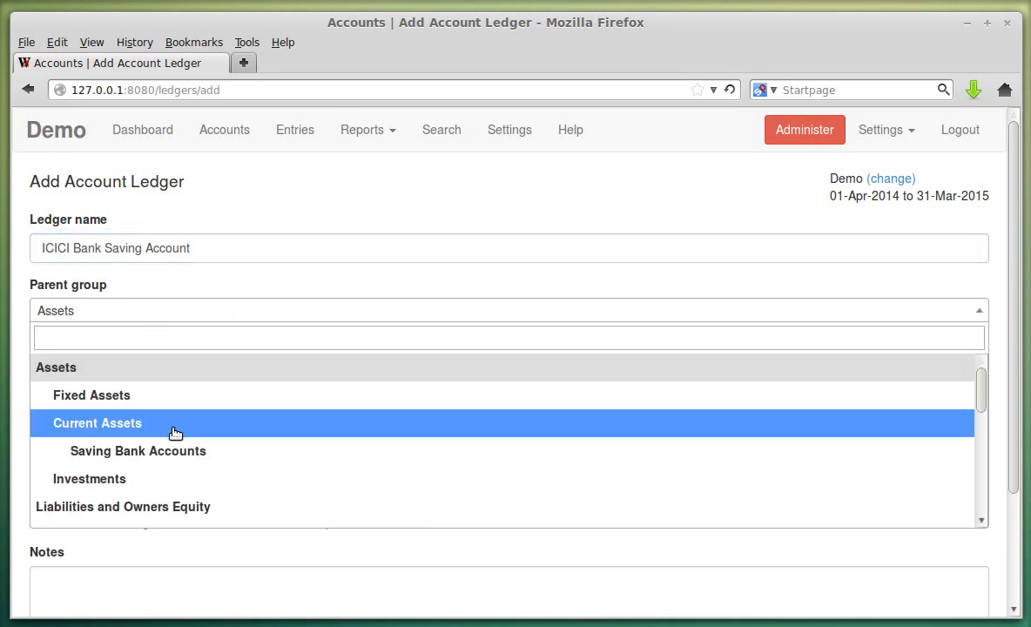
left_click(172, 450)
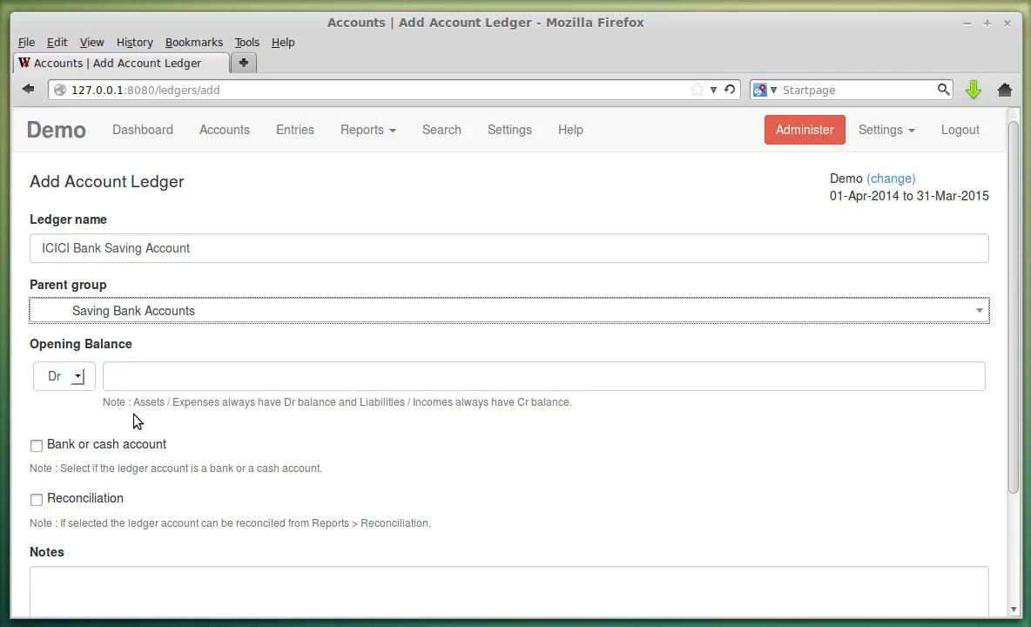
- Leave the opening balance on the Dr side with a 0.00 amount
left_click_drag(134, 402, 341, 402)
left_click(246, 369)
left_click(78, 377)
left_click(79, 378)
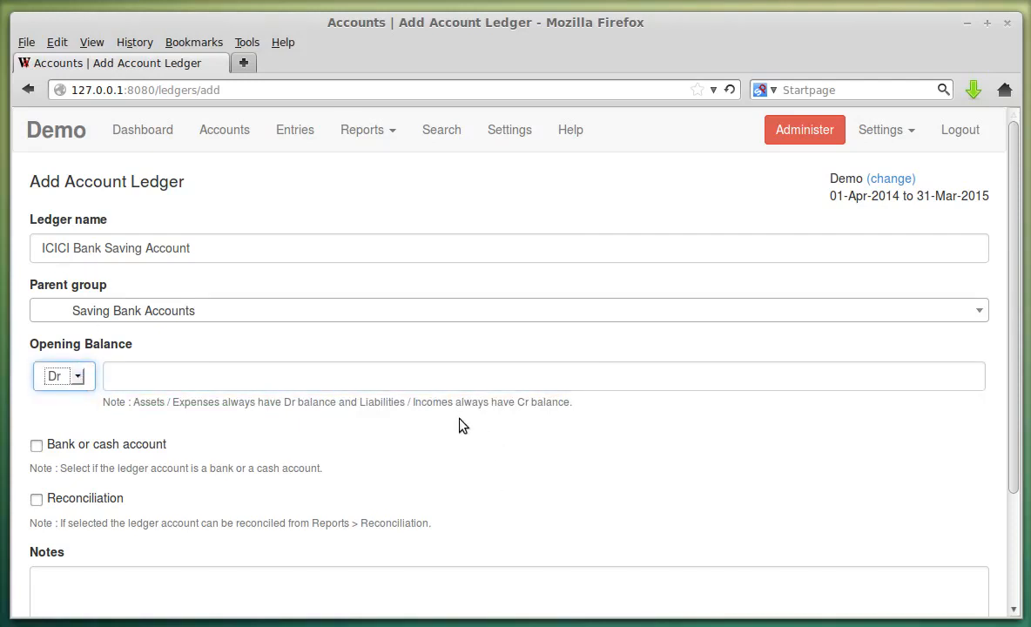
left_click_drag(464, 402, 586, 423)
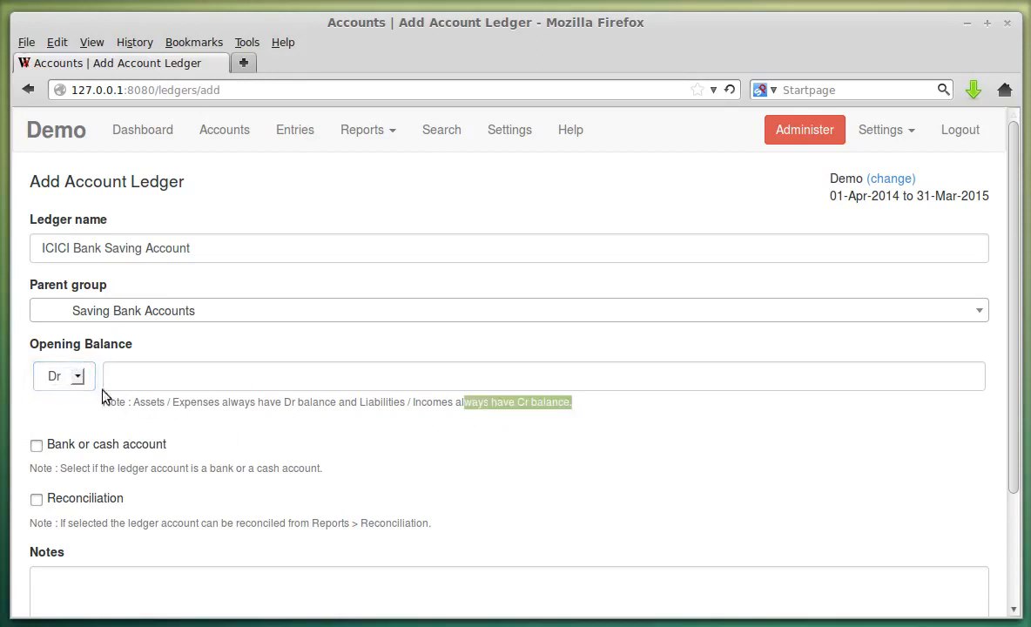
left_click(77, 377)
left_click(76, 383)
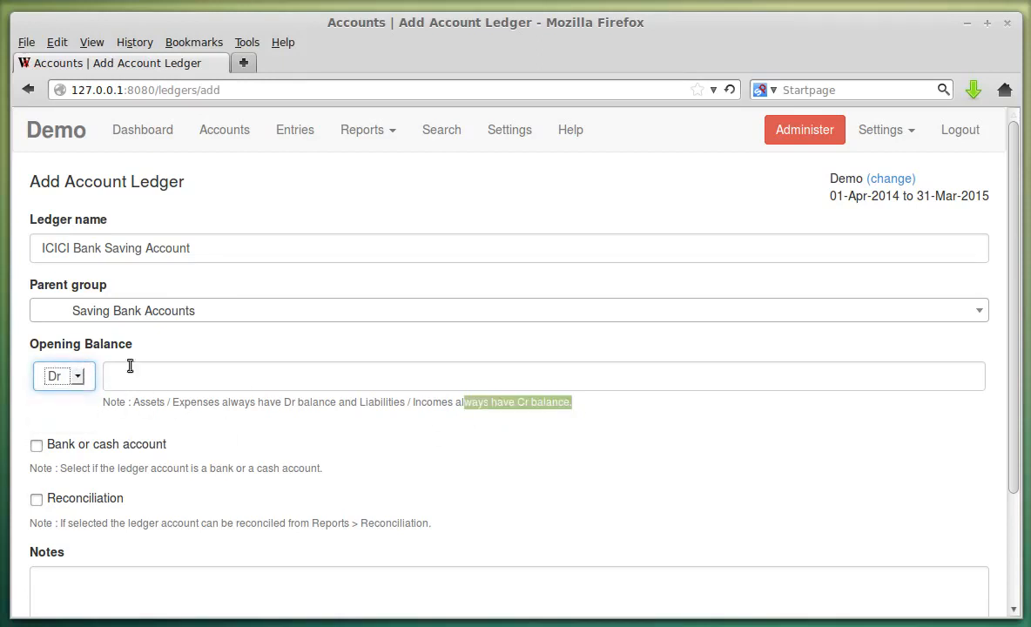
left_click(267, 347)
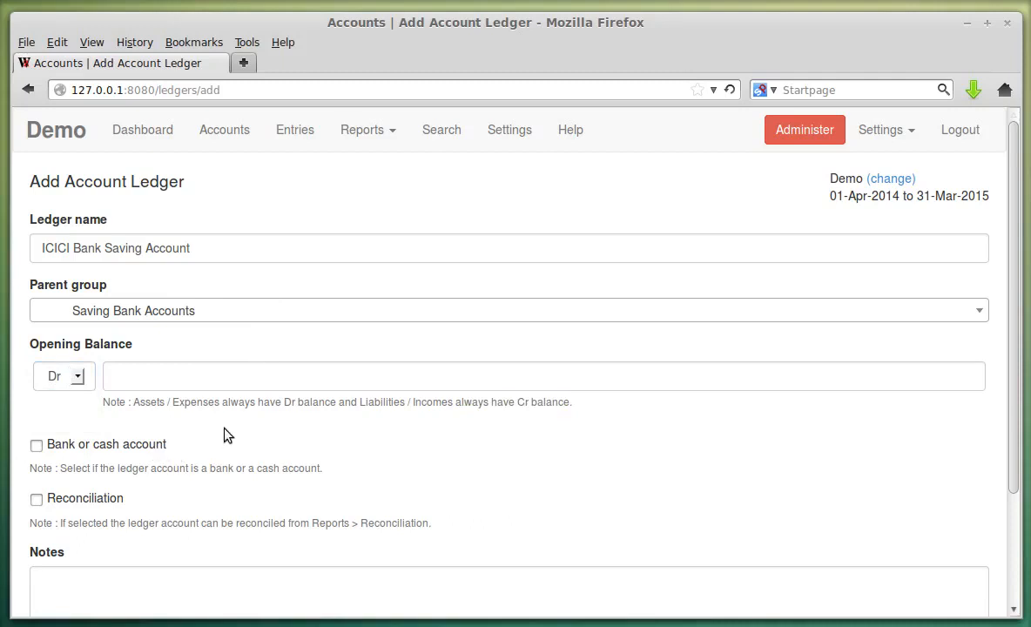
- Mark the ledger as bank/cash and reconcilable, then save it
scroll(178, 434, "down", 1)
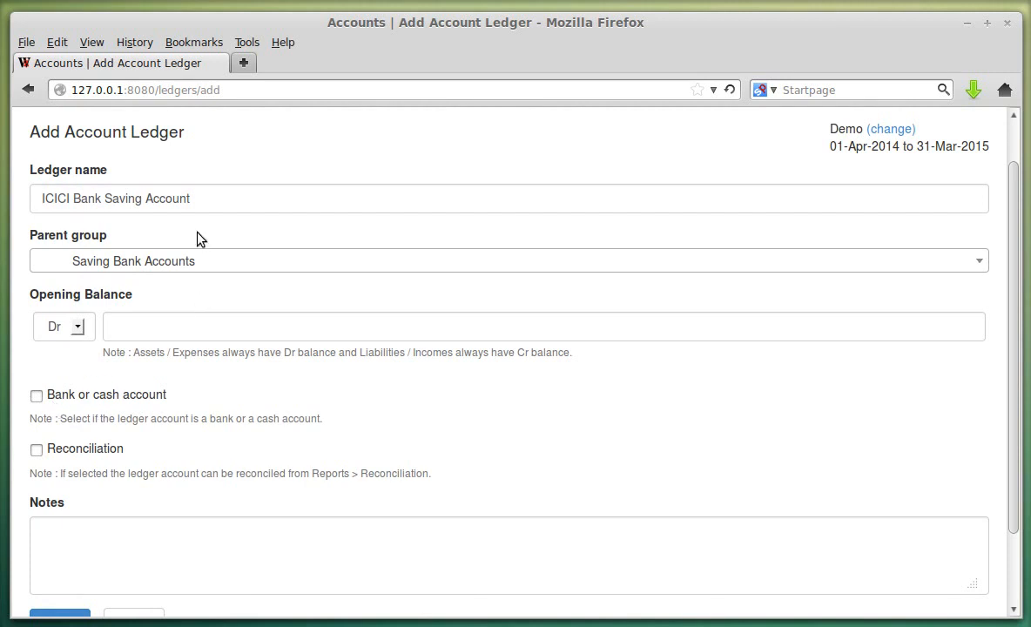
left_click(86, 402)
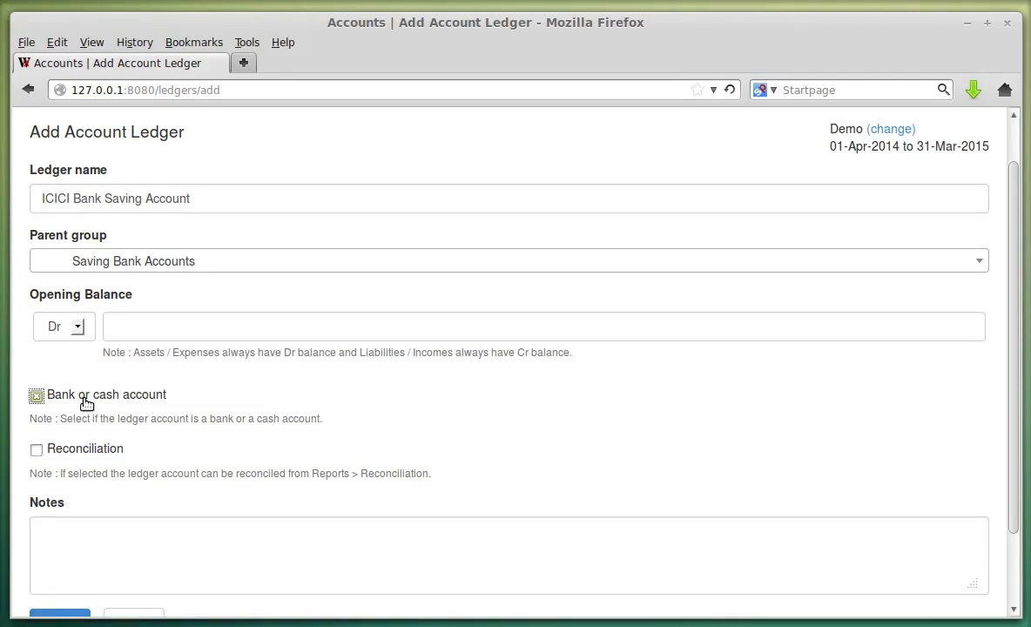
left_click(98, 453)
scroll(176, 422, "down", 2)
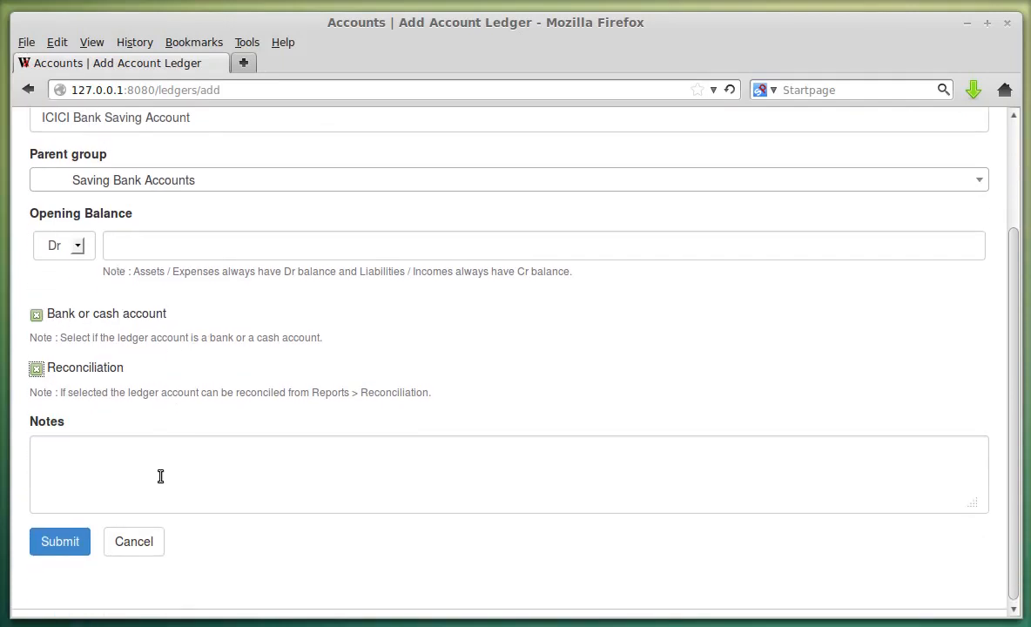
left_click(133, 476)
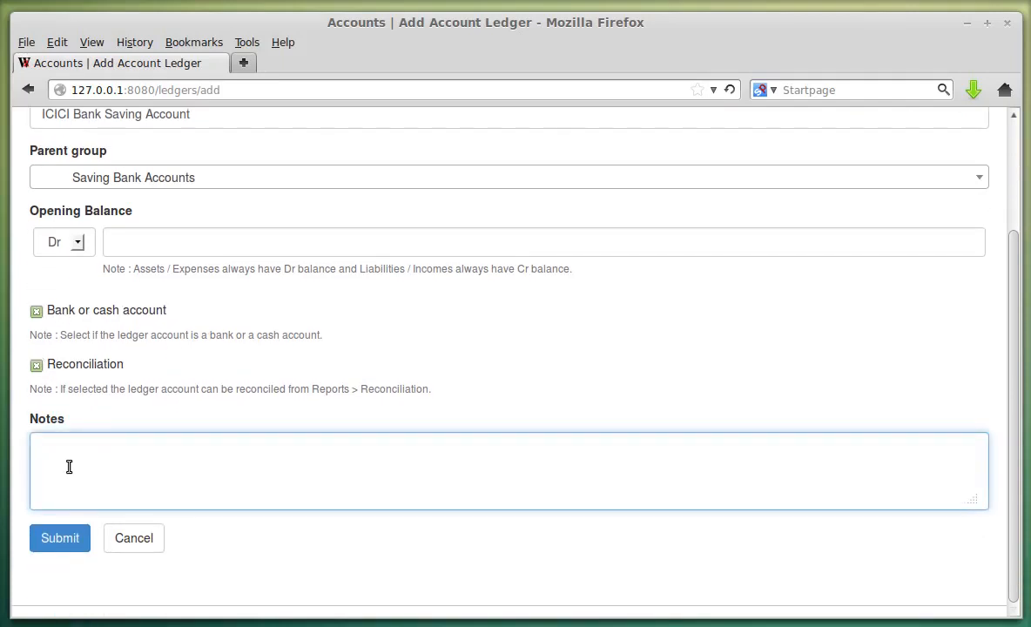
left_click(67, 540)
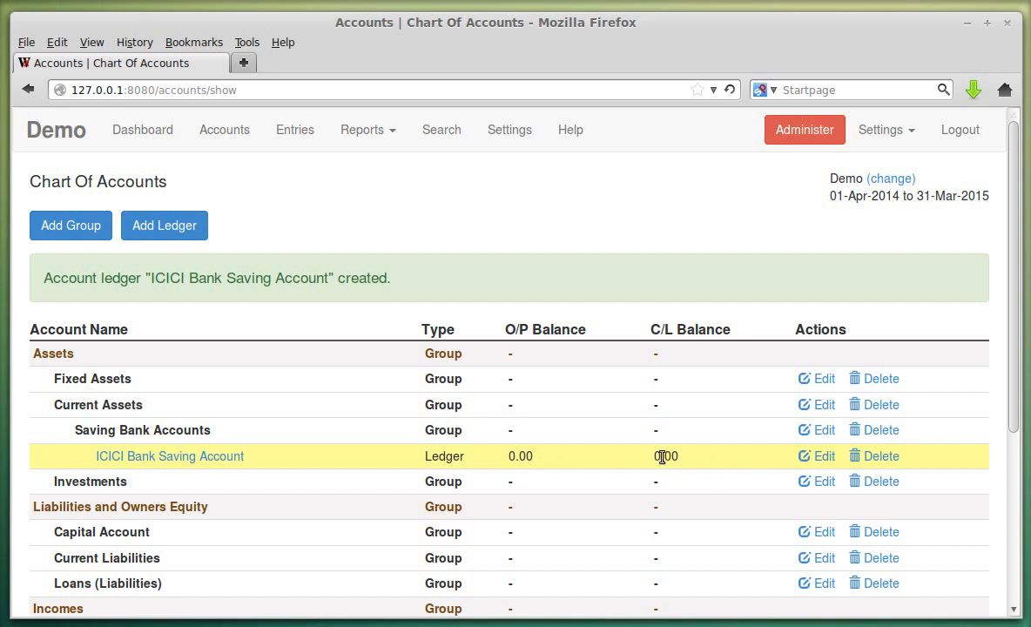
scroll(674, 456, "down", 4)
scroll(626, 501, "up", 3)
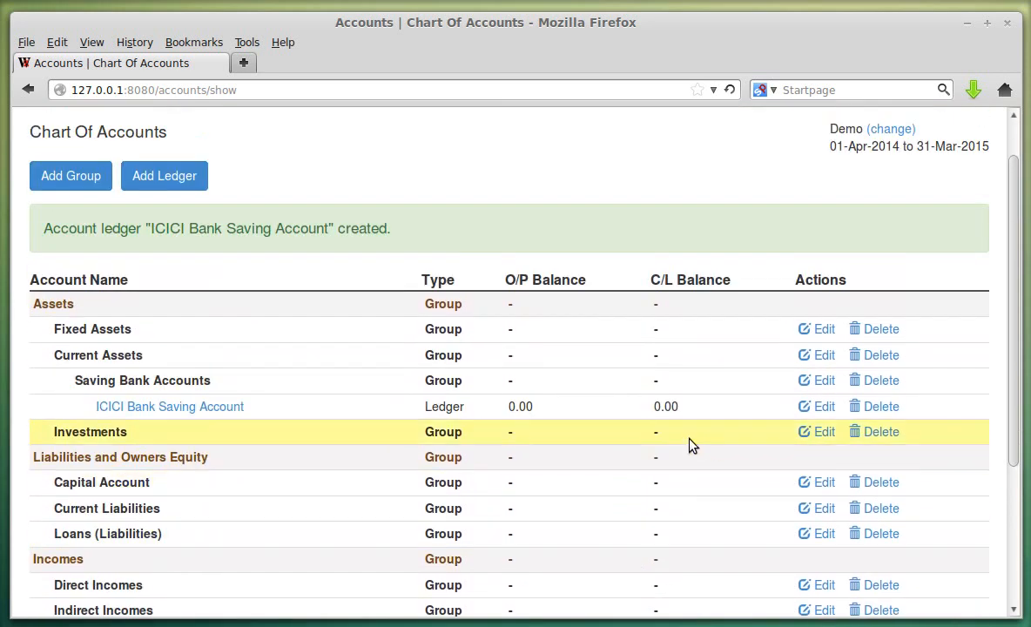
- Change the ICICI Bank Saving Account opening balance to Dr 5000.00
left_click(818, 406)
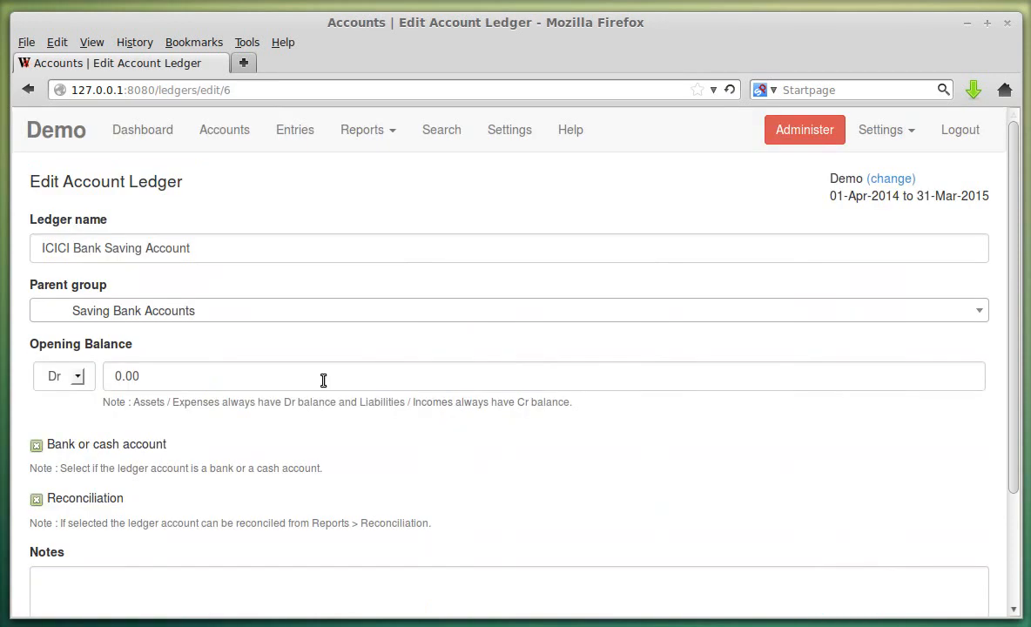
scroll(189, 438, "down", 2)
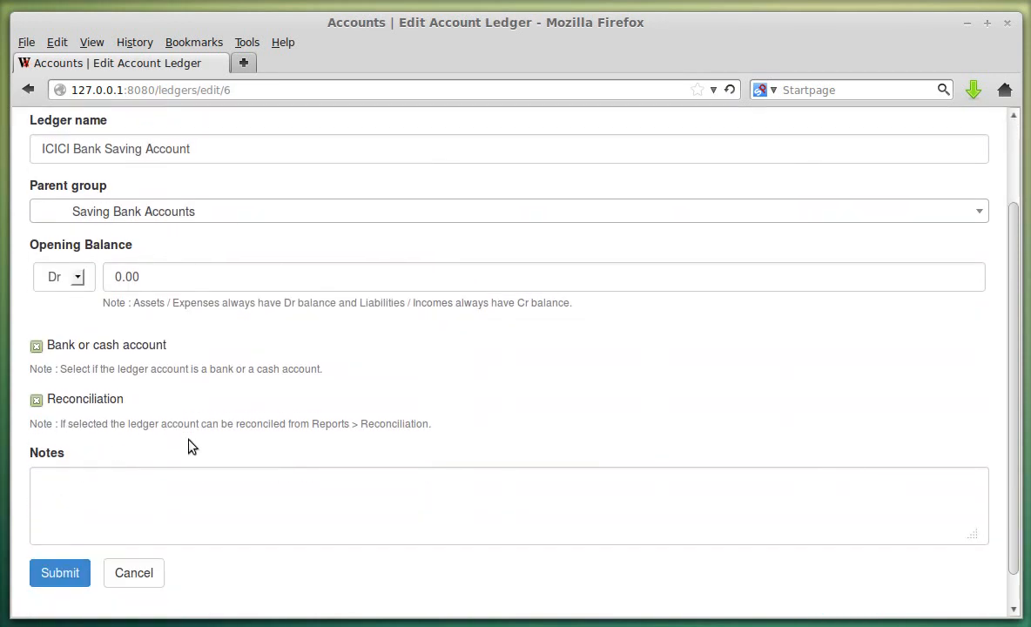
left_click(153, 284)
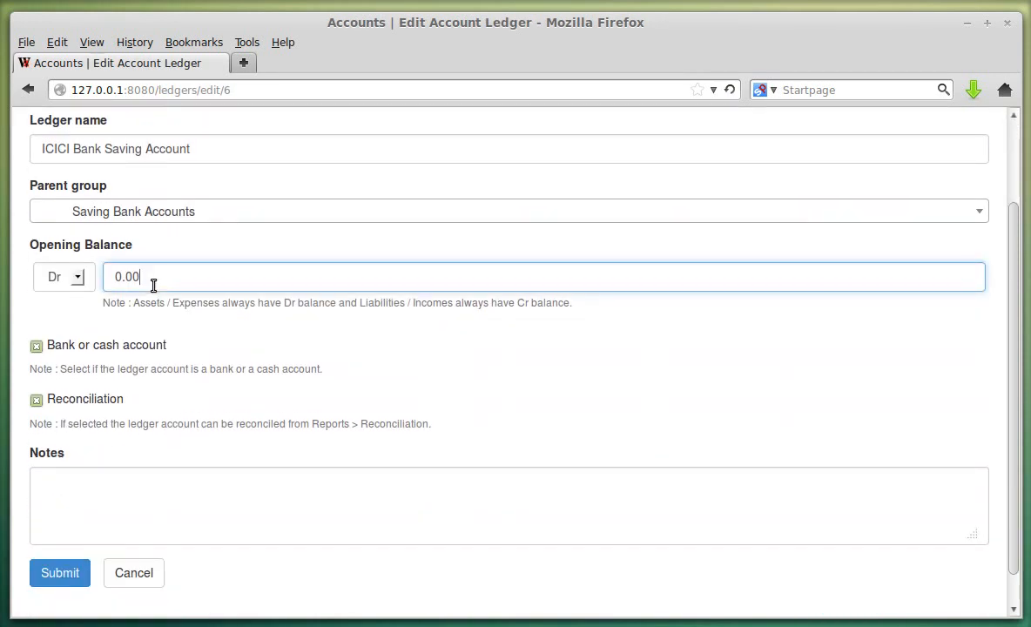
type("500")
left_click(503, 401)
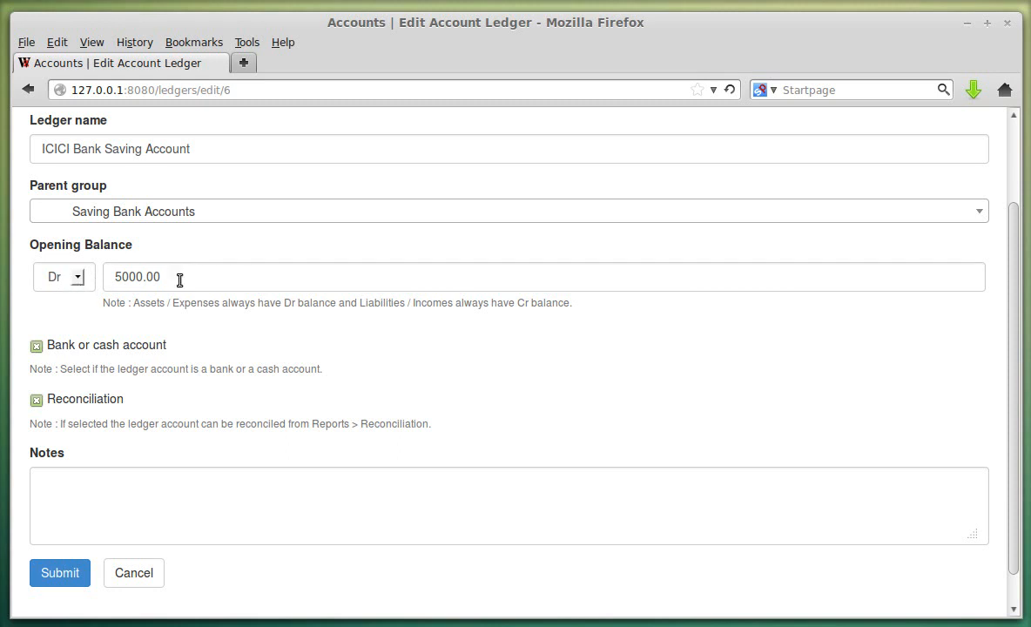
left_click(73, 571)
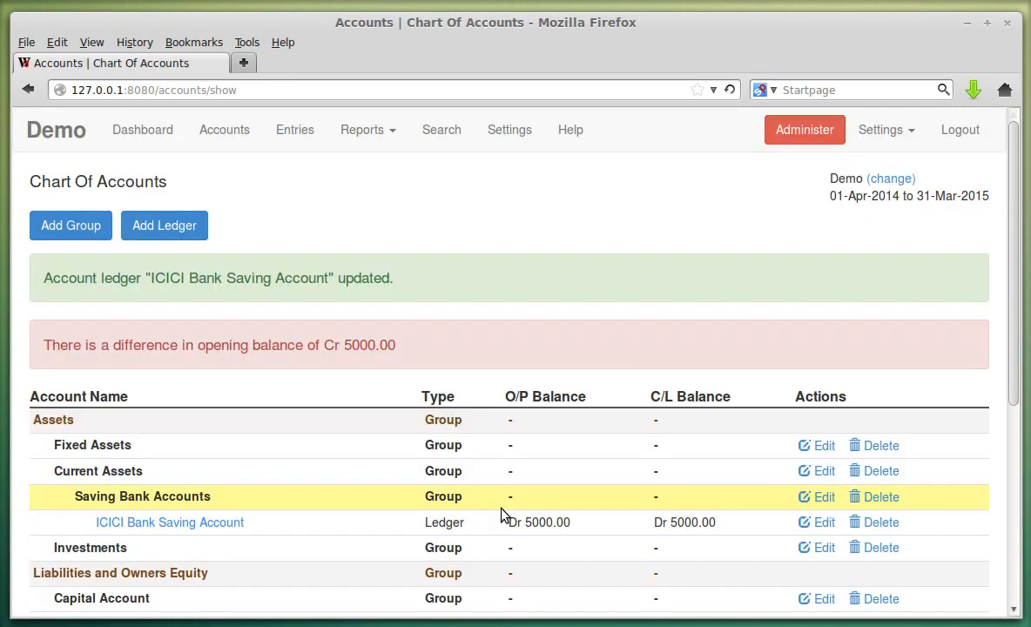
- Review the Cr 5000.00 opening balance difference warning on the Chart Of Accounts
scroll(483, 370, "down", 1)
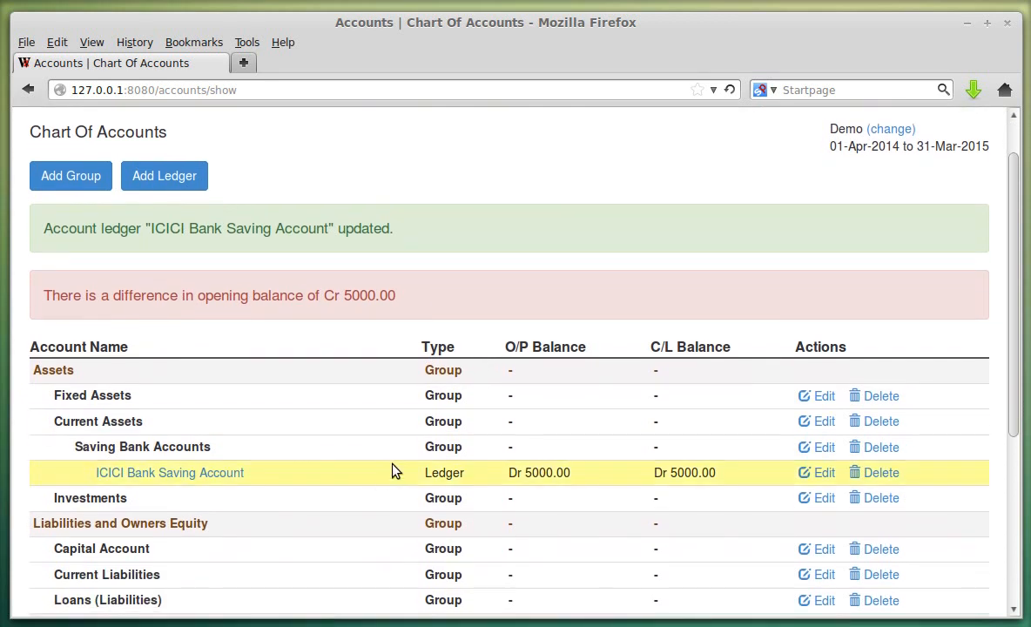
scroll(409, 446, "down", 2)
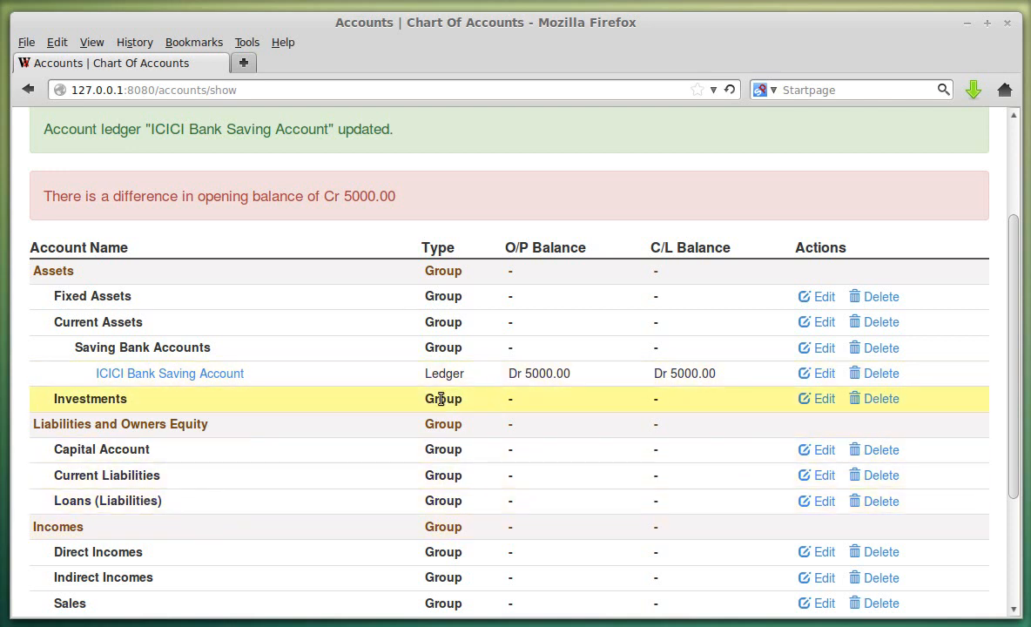
scroll(344, 405, "up", 2)
left_click_drag(46, 297, 196, 321)
left_click(195, 320)
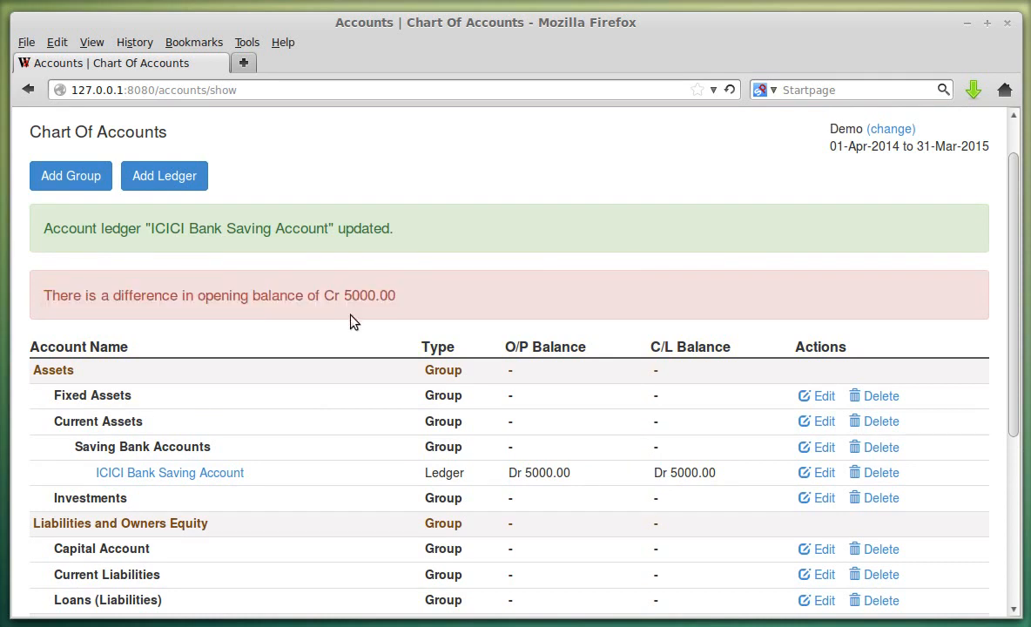
left_click_drag(48, 291, 398, 294)
left_click(409, 318)
scroll(409, 318, "up", 1)
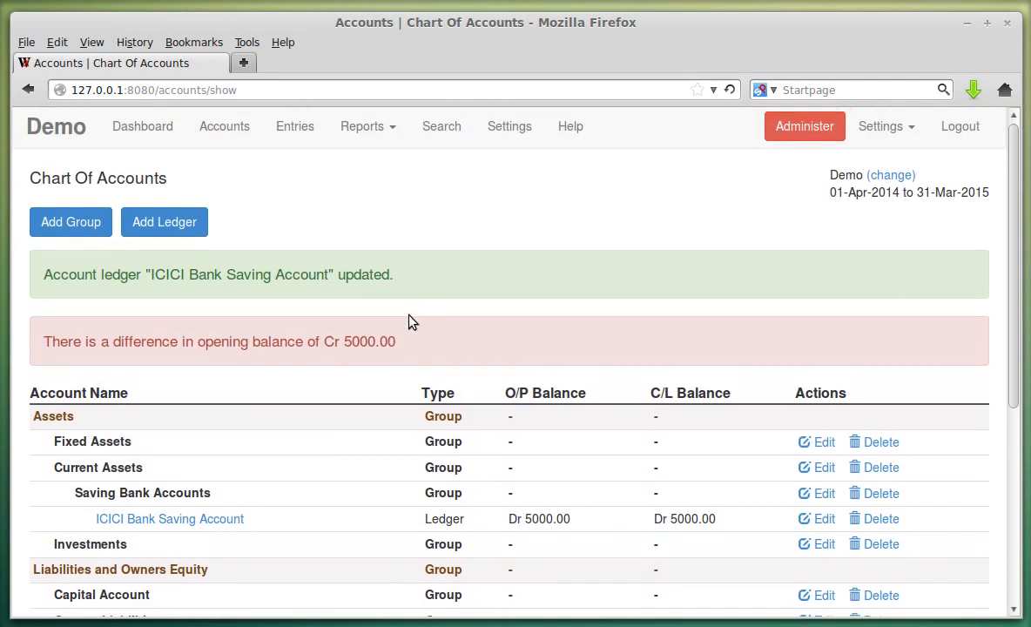
- Check the same warning on the Balance Sheet, then return to Accounts to add a ledger
left_click(364, 131)
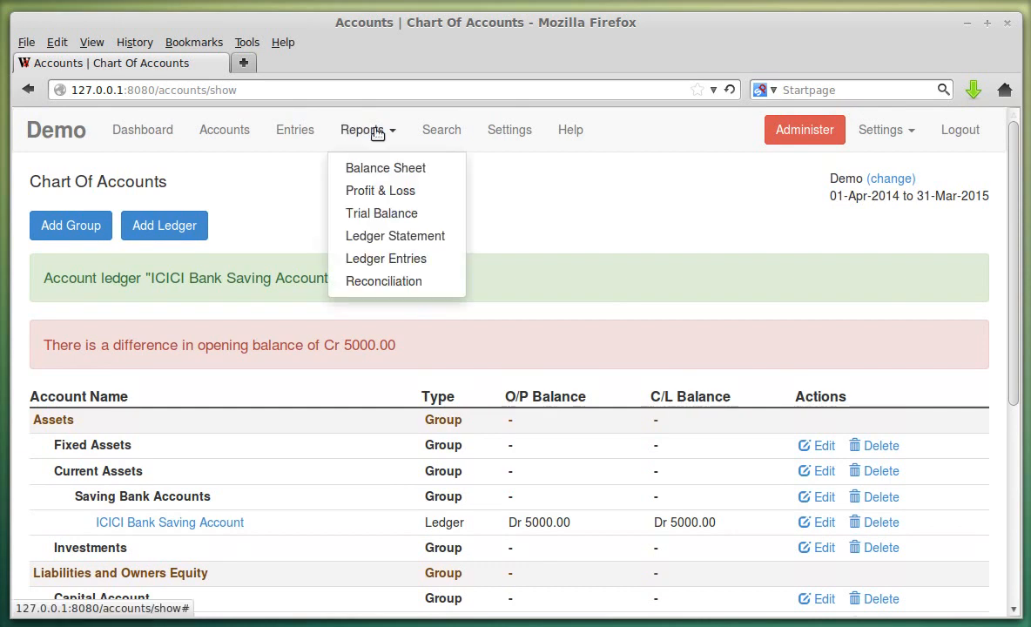
left_click(381, 167)
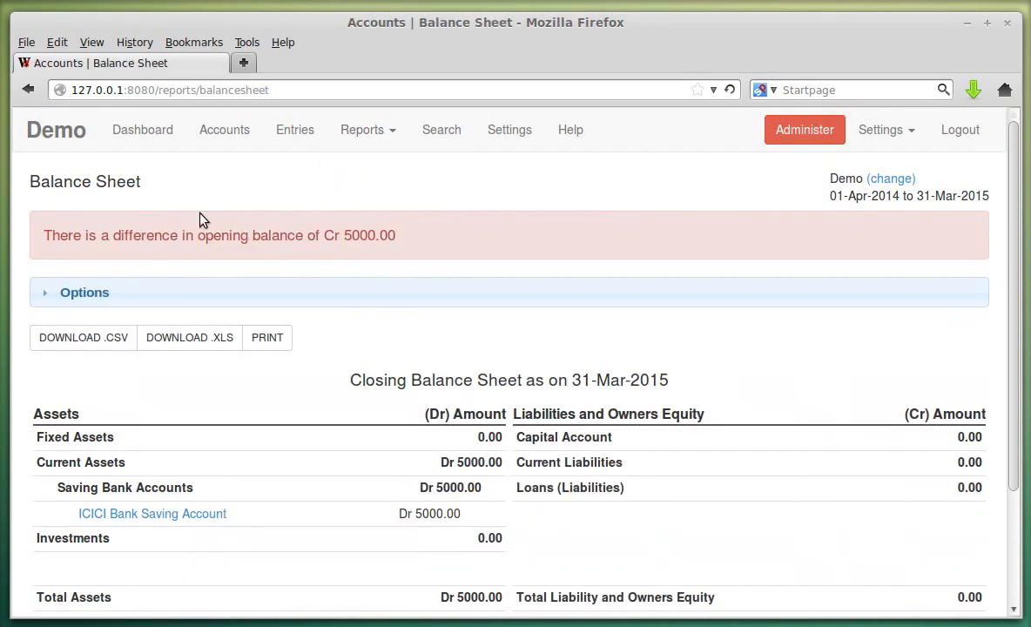
left_click_drag(51, 228, 397, 246)
left_click(397, 247)
left_click(228, 136)
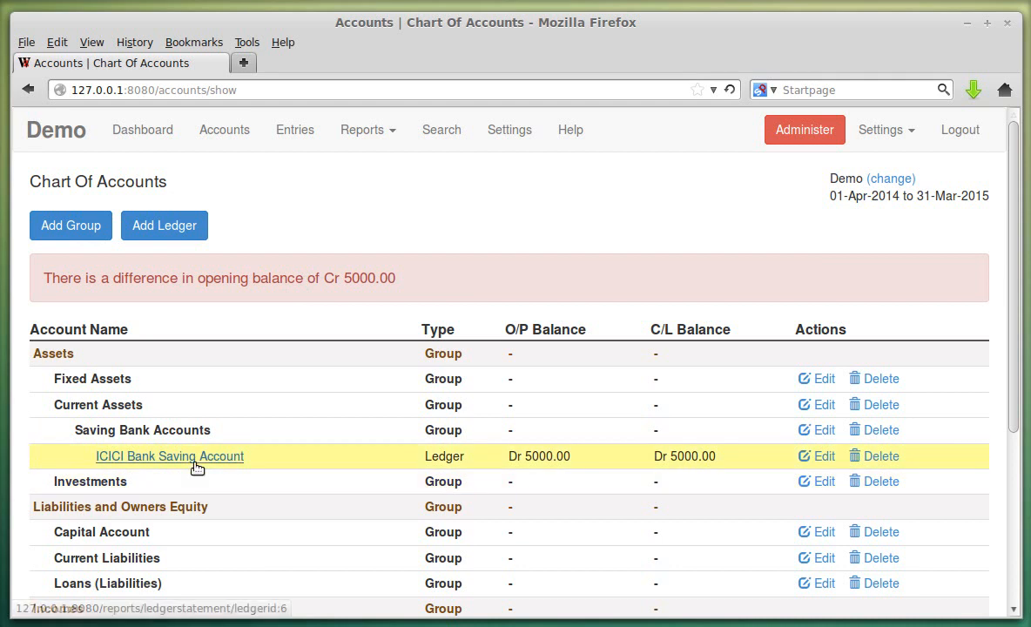
left_click(181, 228)
- Name the new ledger 'Capital Account' under the Capital Account group
left_click(133, 251)
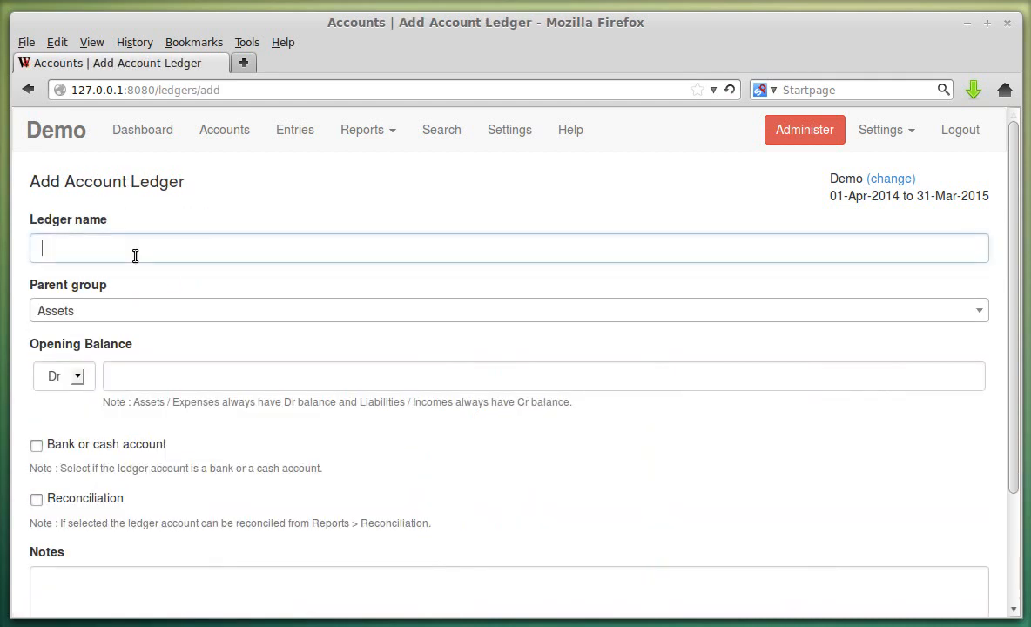
left_click(126, 287)
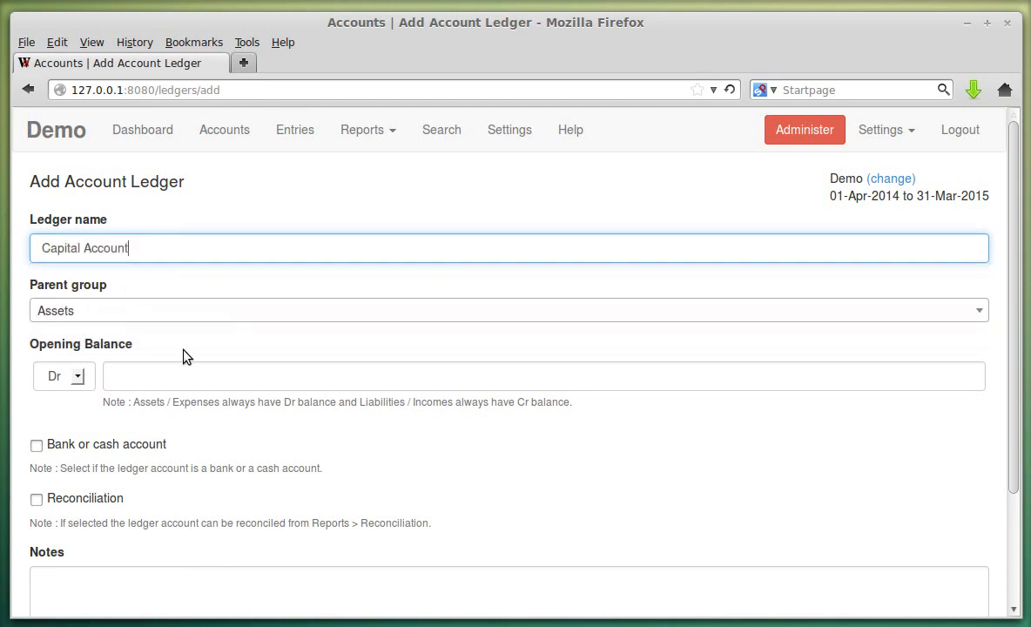
left_click(117, 315)
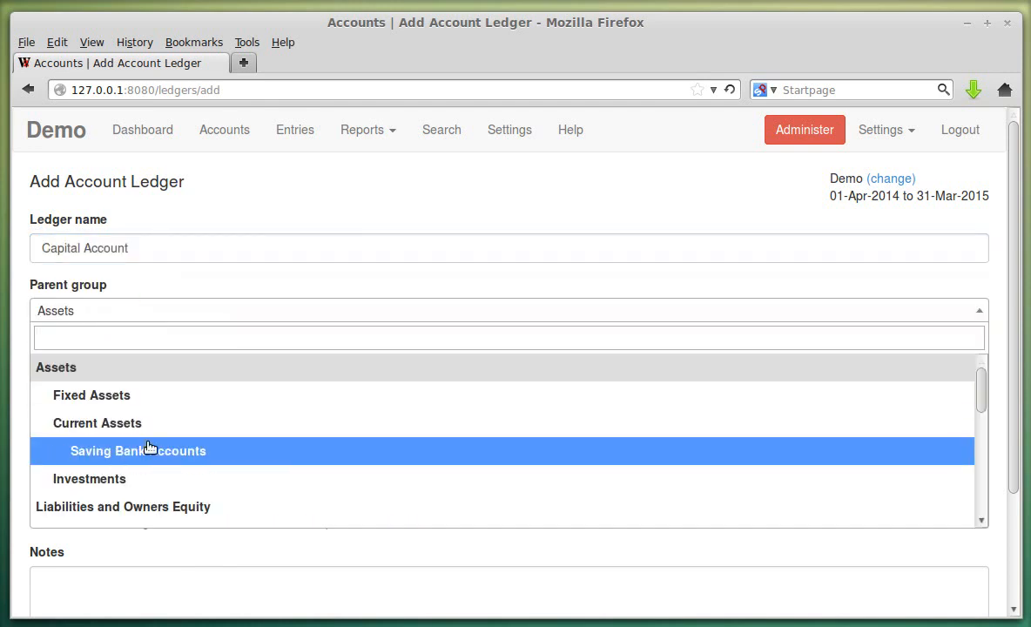
scroll(183, 416, "down", 3)
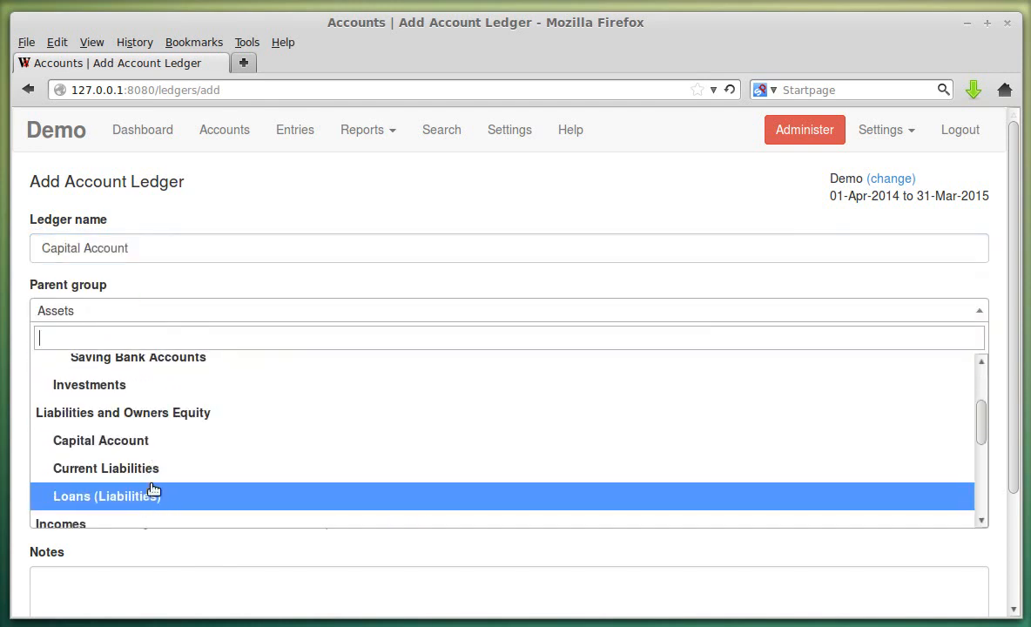
left_click(141, 450)
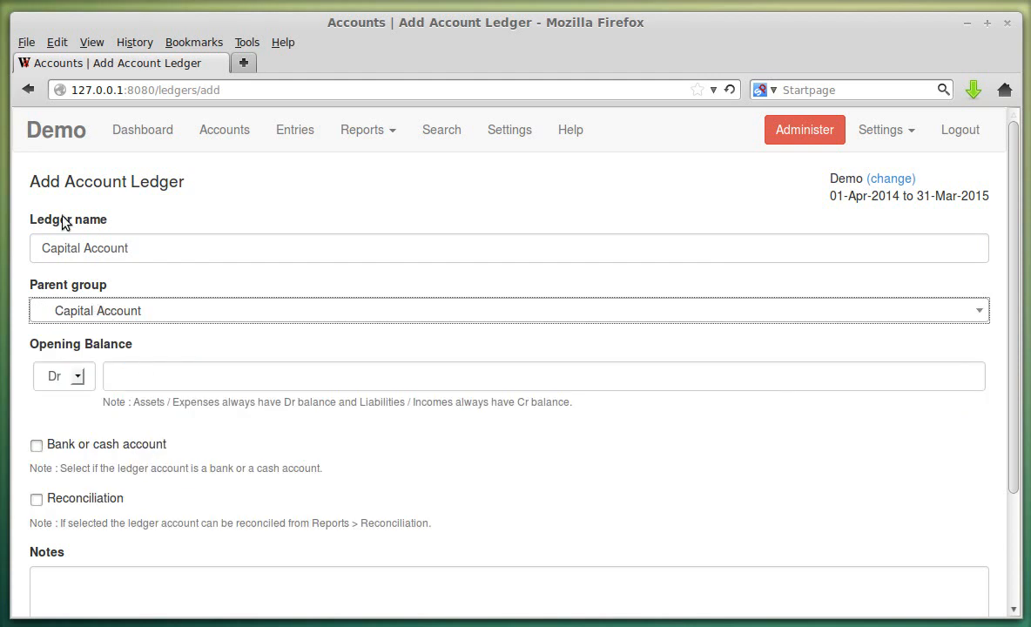
left_click(140, 312)
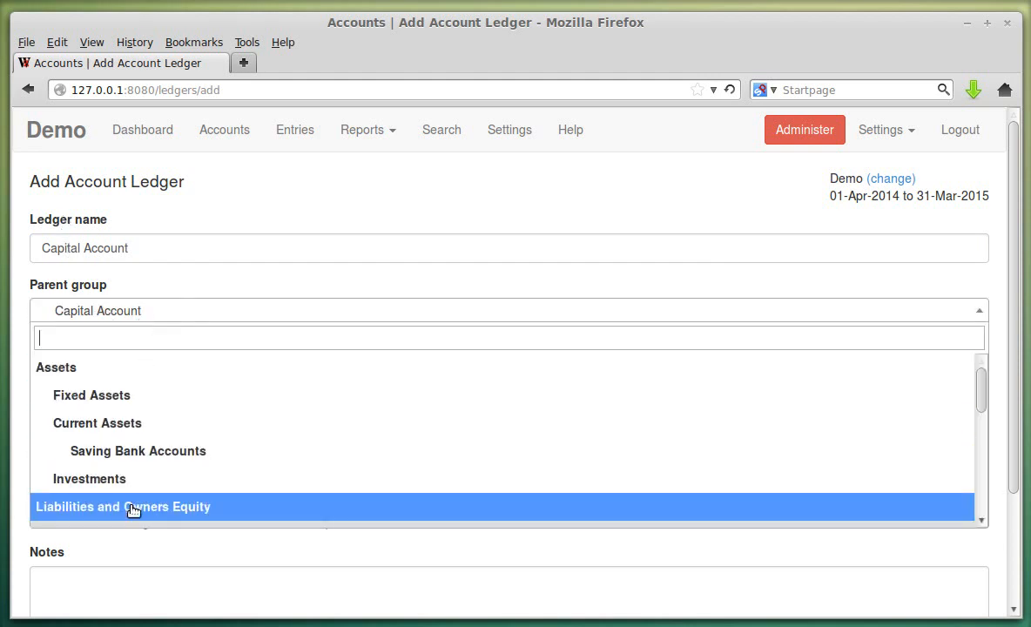
scroll(174, 470, "down", 3)
left_click(144, 442)
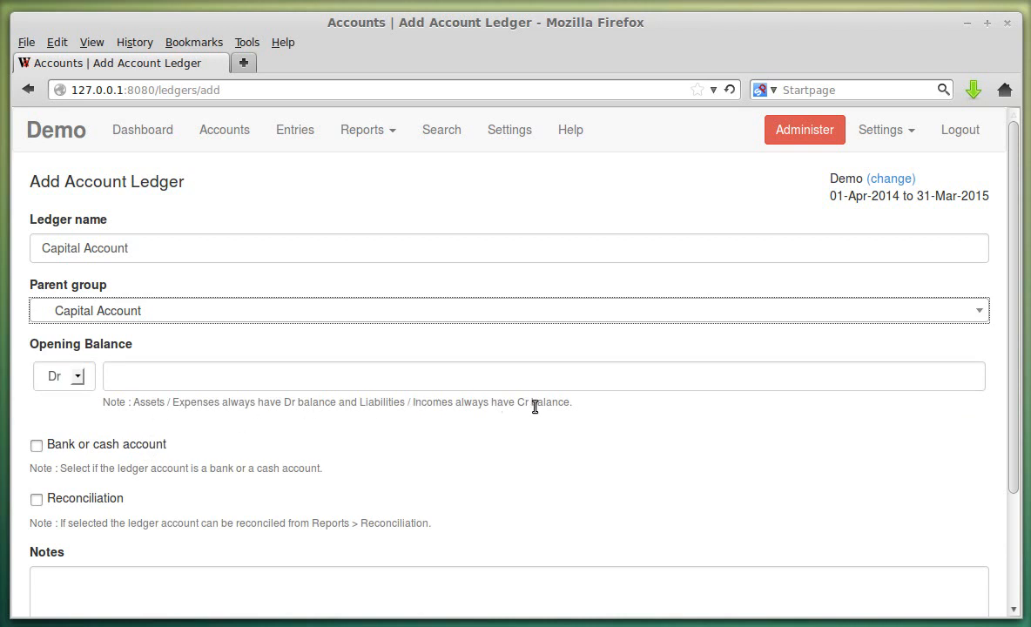
- Give the Capital Account ledger a Cr 5000.00 opening balance and save it
left_click_drag(359, 402, 565, 424)
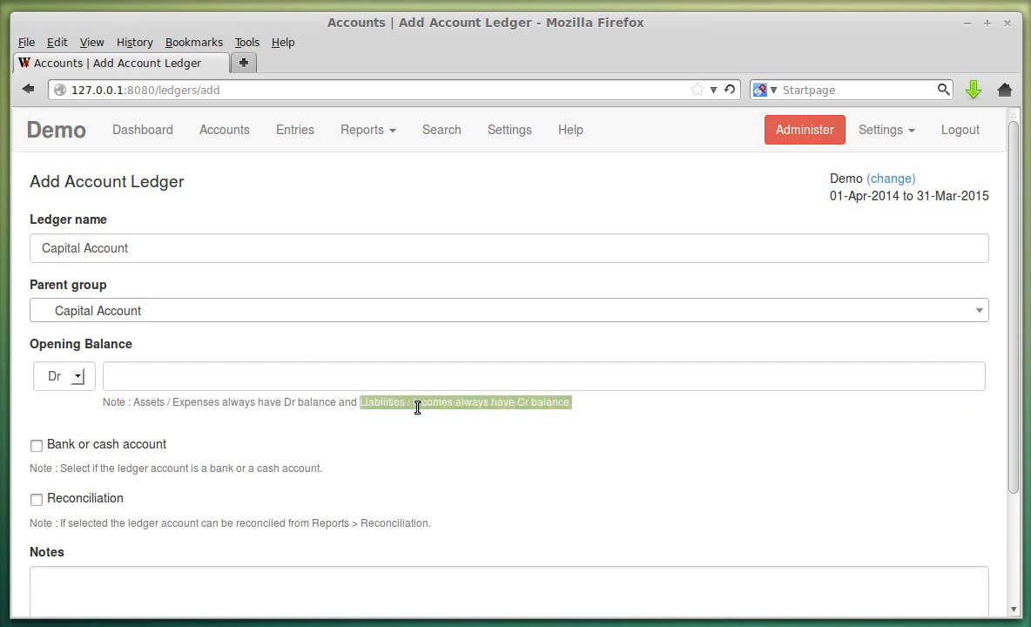
left_click(71, 378)
left_click(51, 412)
left_click(168, 376)
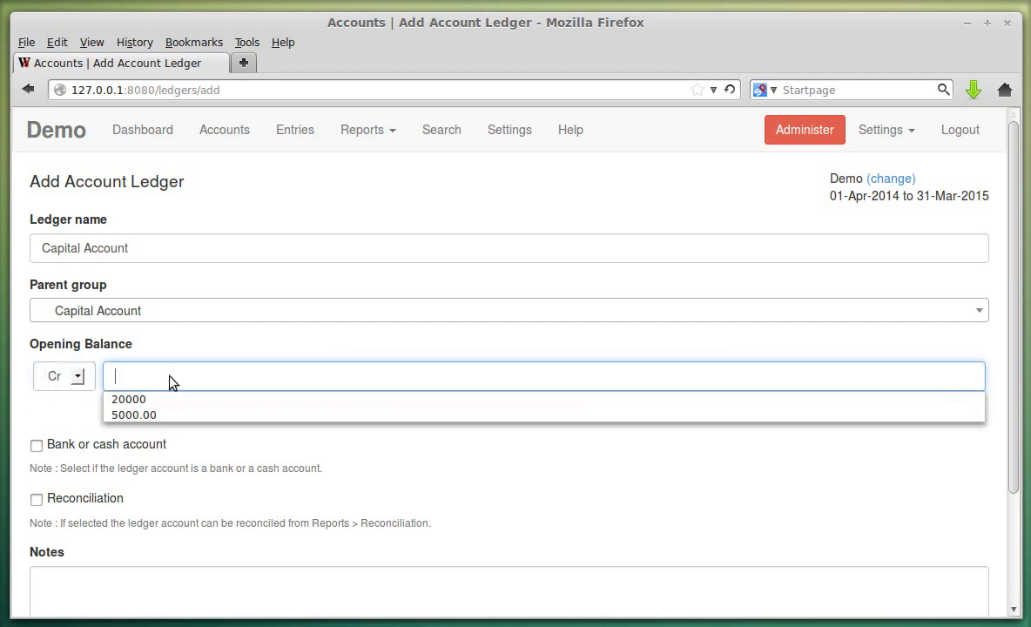
left_click(159, 416)
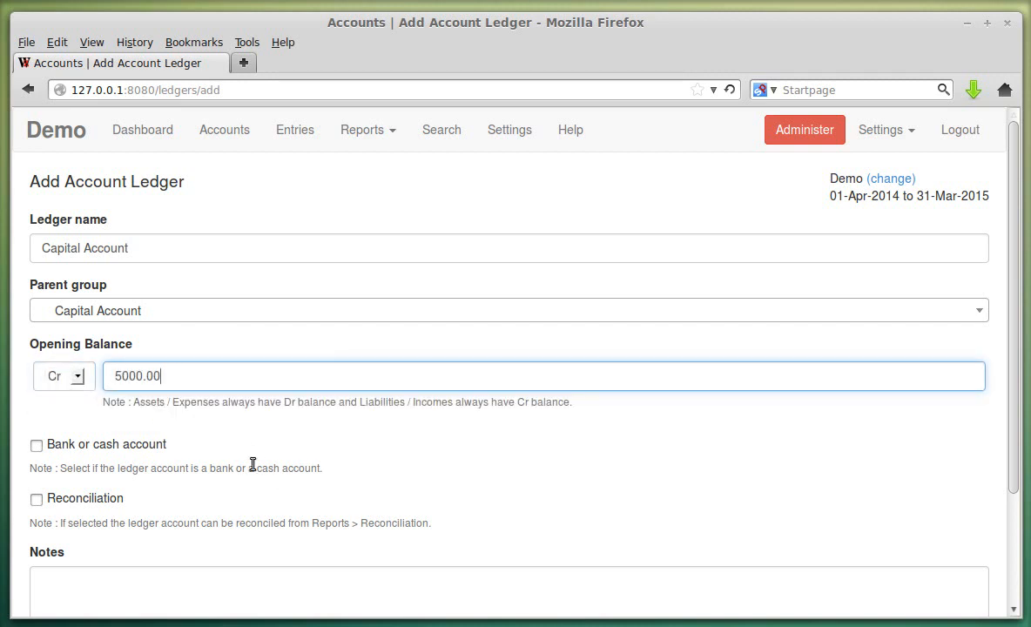
scroll(172, 444, "down", 1)
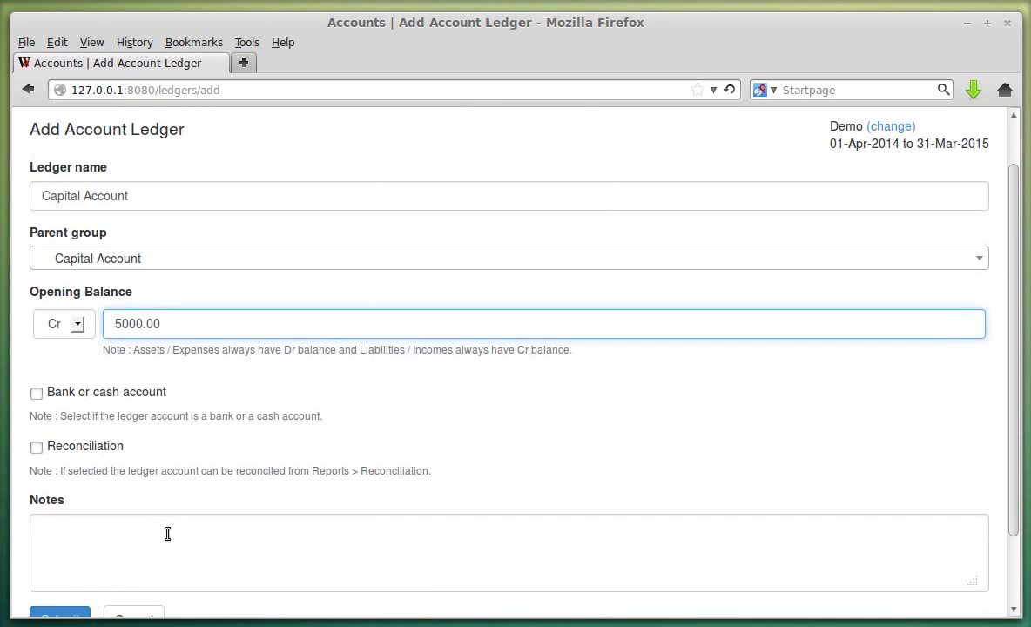
scroll(165, 532, "down", 2)
left_click(71, 542)
scroll(451, 402, "down", 1)
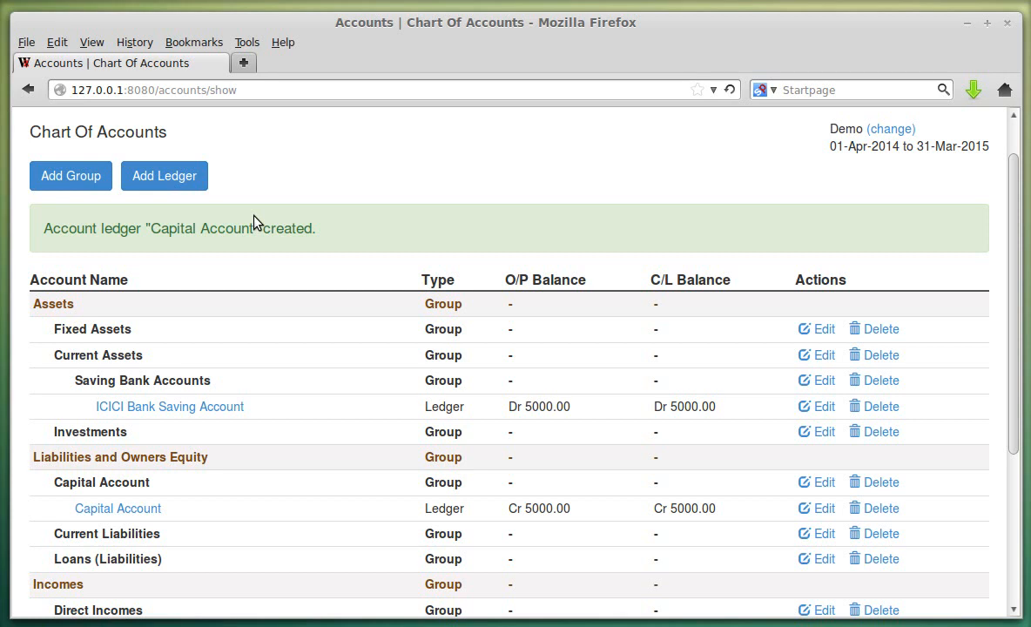
left_click(176, 179)
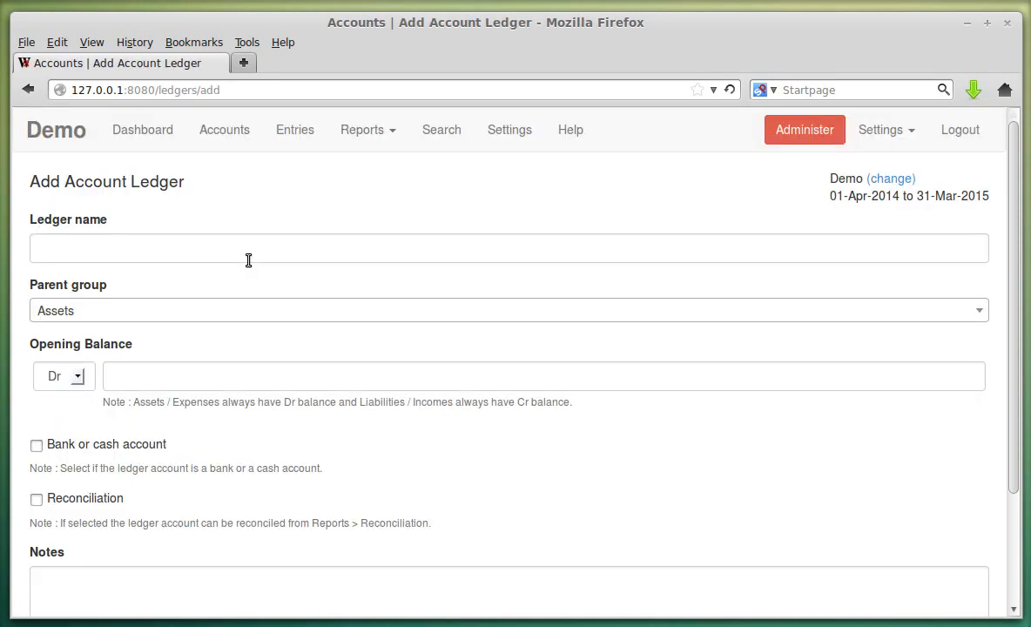
- Add a 'Salary Account' ledger under Indirect Incomes with a 0.00 opening balance
left_click(126, 248)
left_click(128, 252)
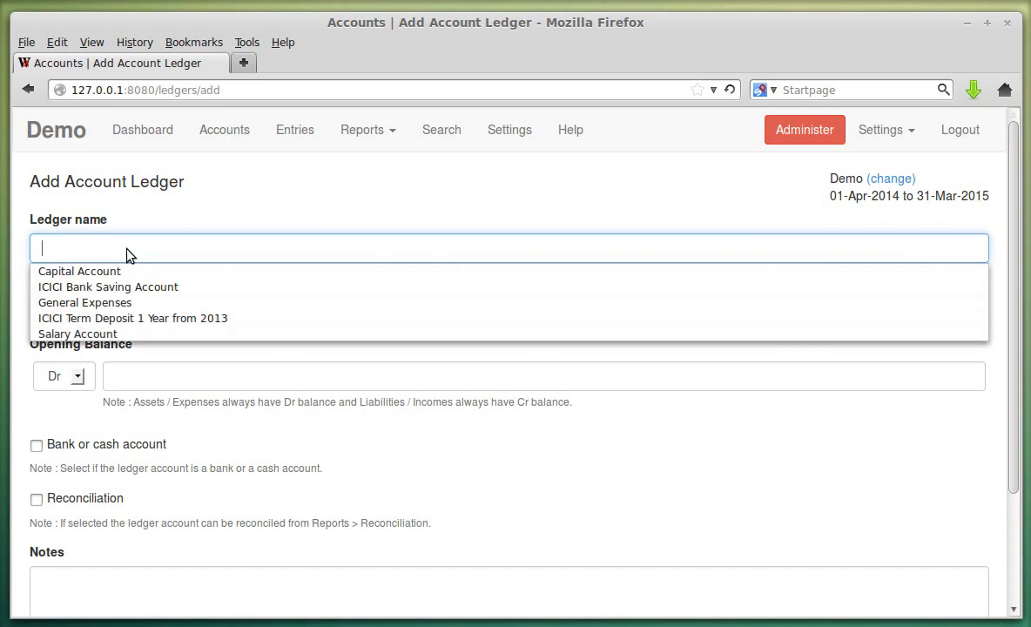
left_click(122, 335)
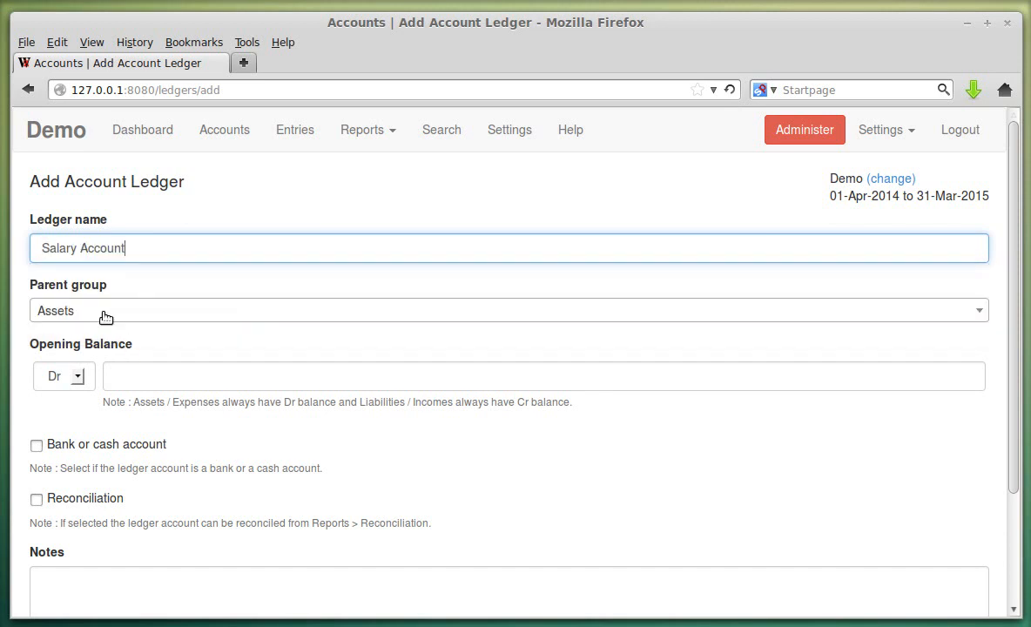
left_click(105, 317)
scroll(232, 369, "down", 2)
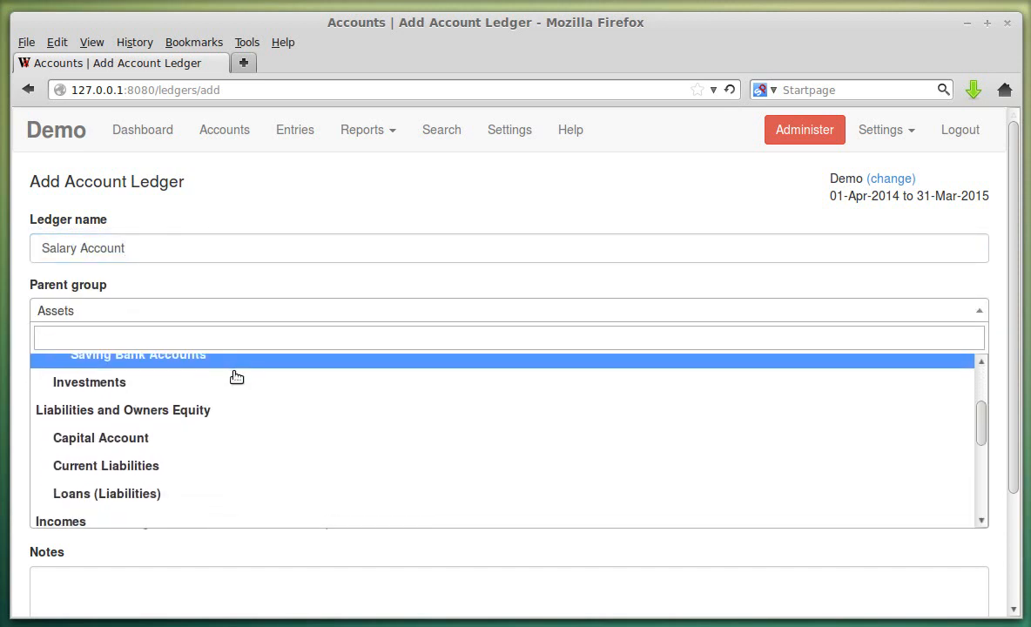
scroll(231, 383, "down", 5)
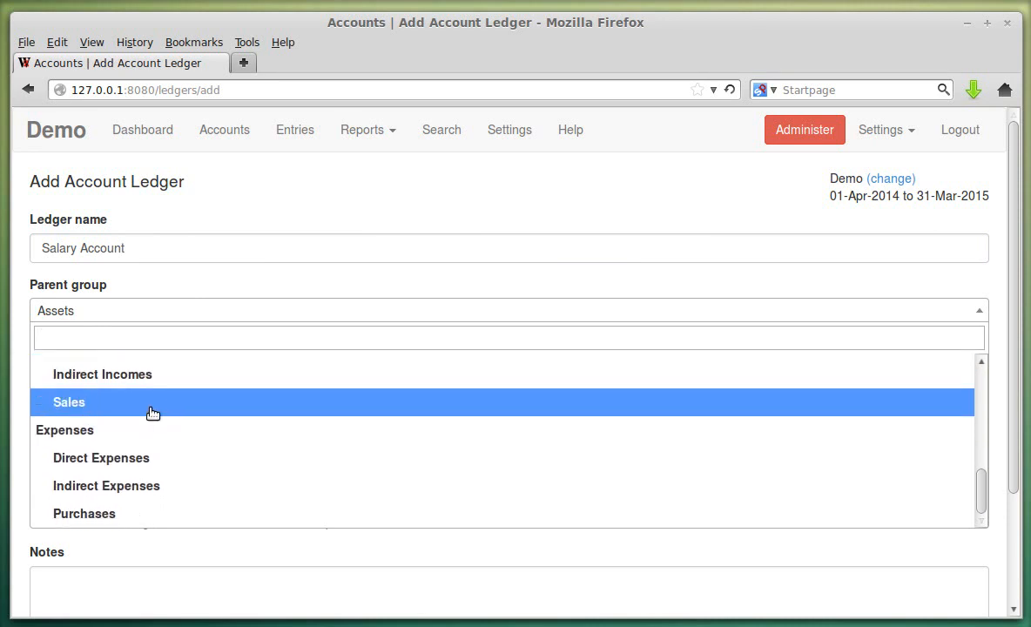
left_click(148, 376)
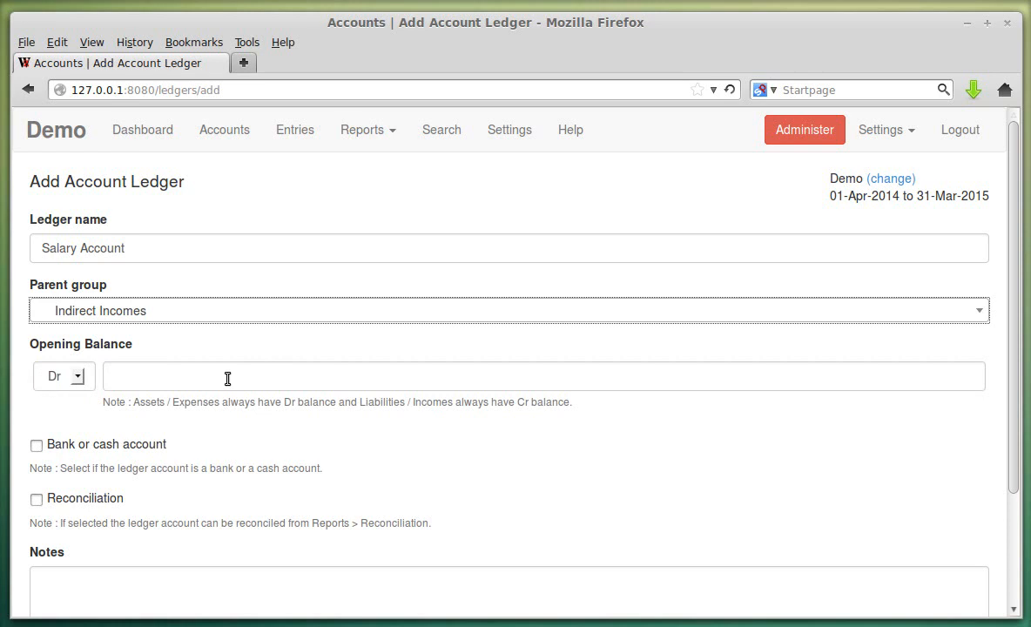
scroll(119, 385, "down", 2)
left_click(75, 569)
scroll(454, 403, "down", 5)
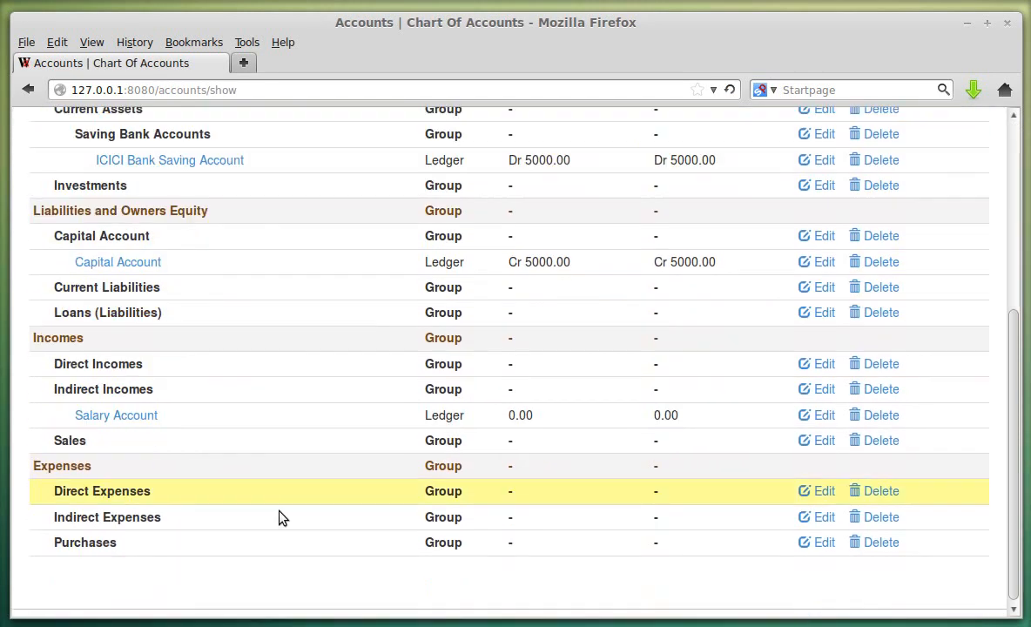
scroll(488, 375, "up", 3)
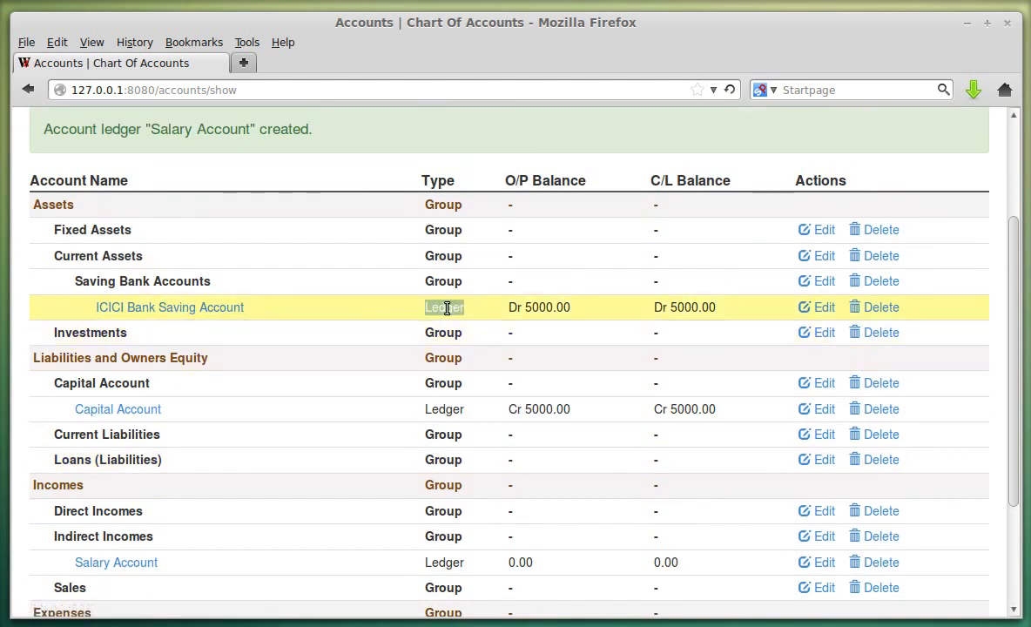
double_click(446, 409)
double_click(446, 385)
scroll(592, 416, "down", 3)
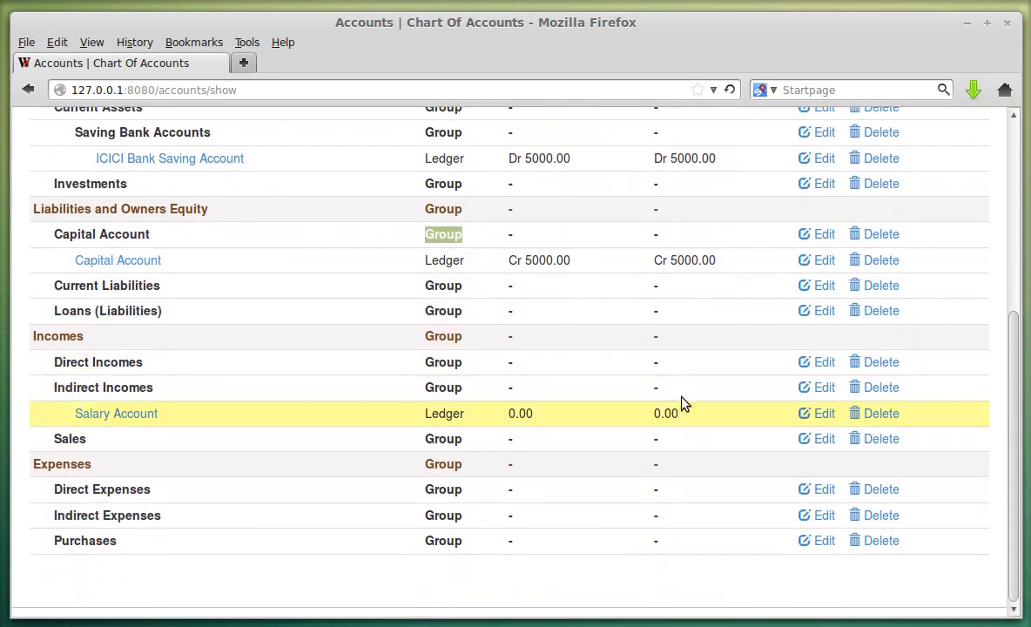
scroll(647, 363, "up", 3)
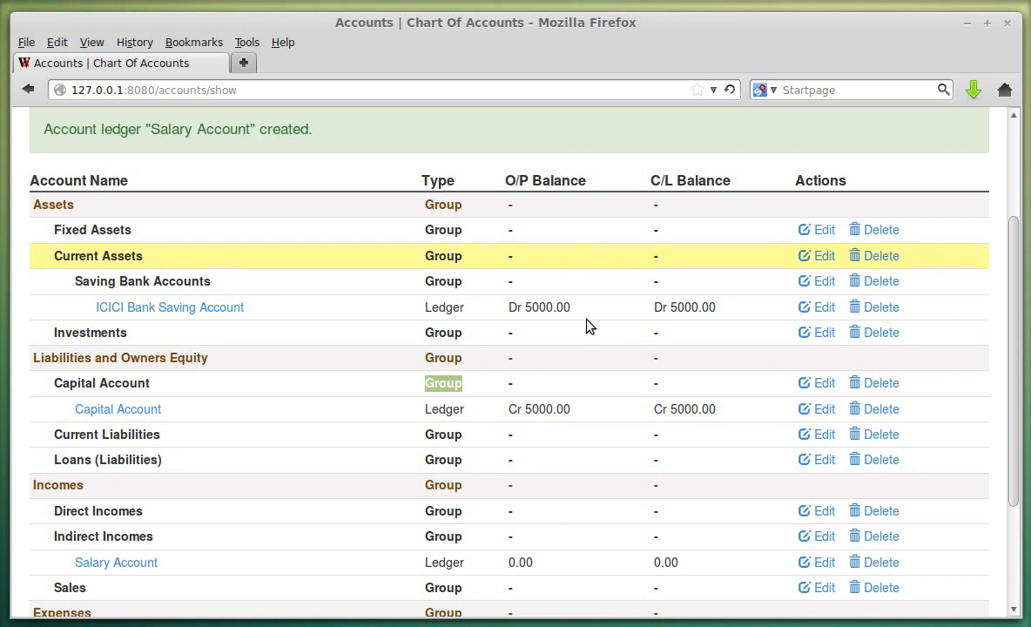
scroll(597, 377, "down", 3)
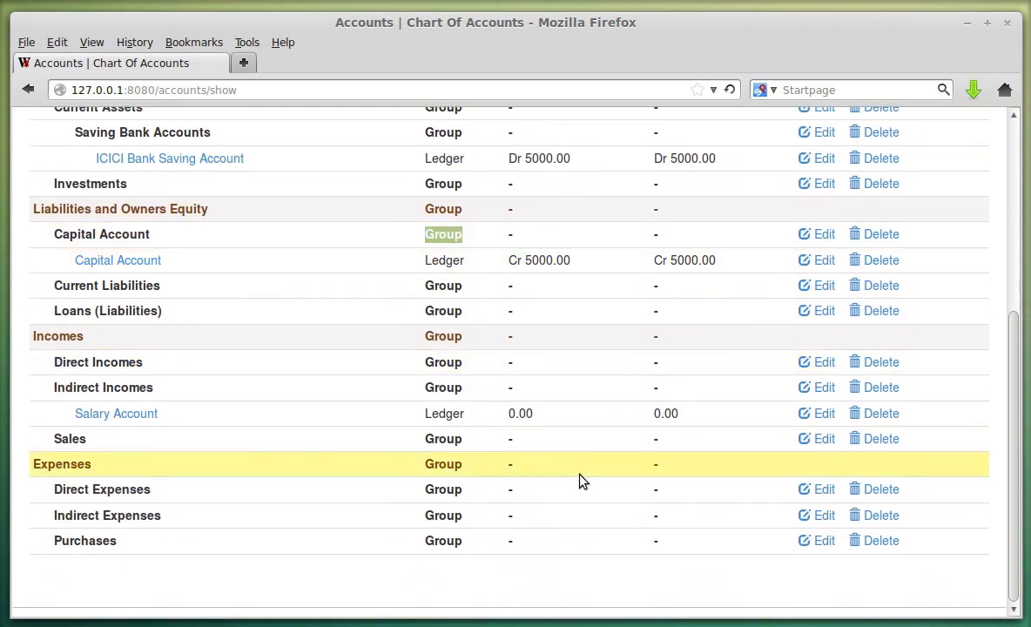
scroll(488, 467, "up", 3)
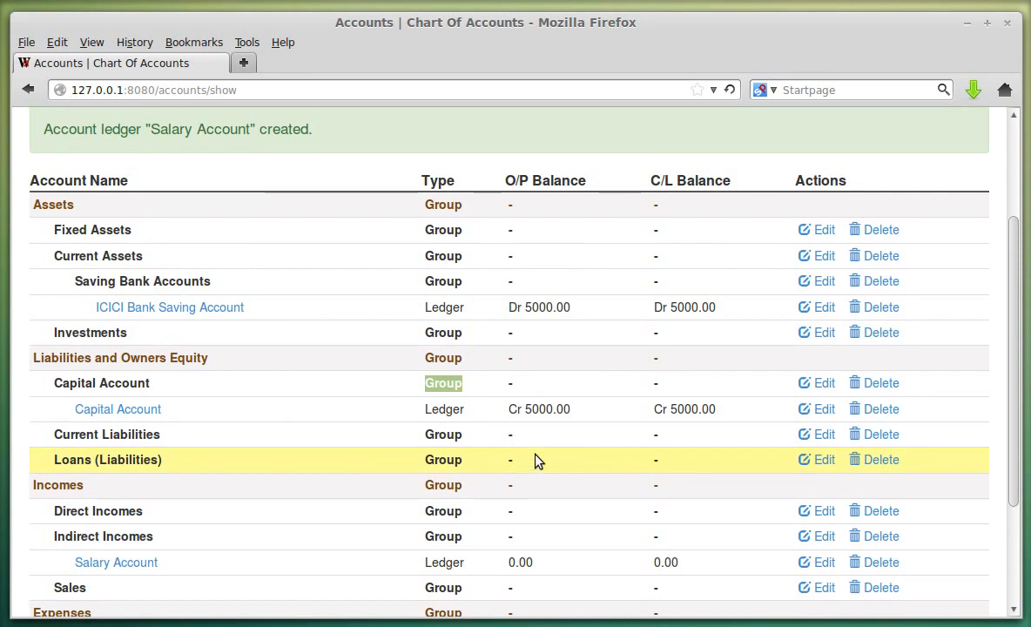
scroll(283, 417, "up", 2)
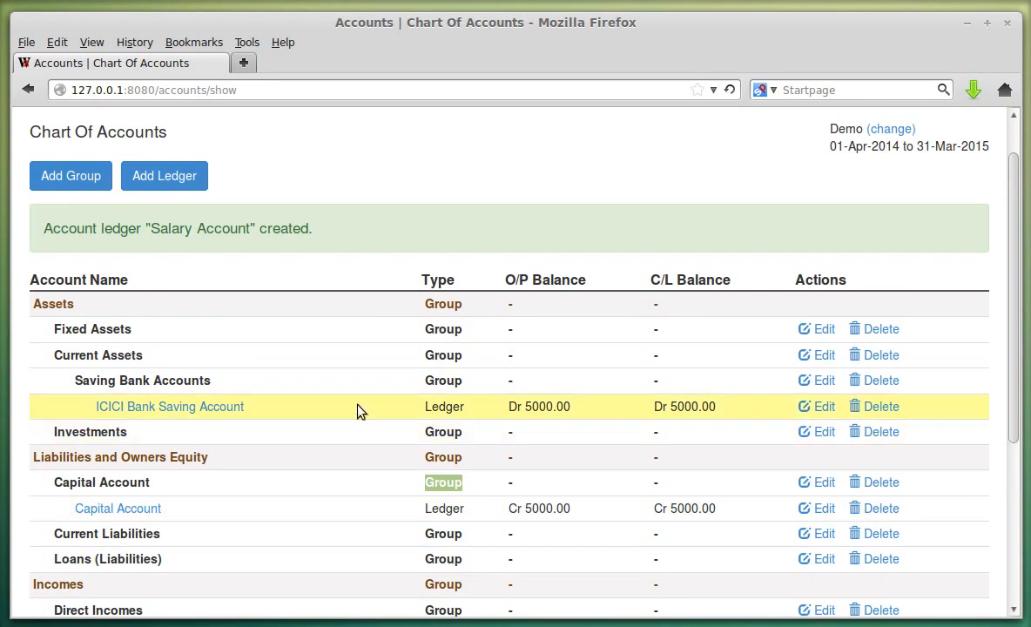
scroll(357, 409, "up", 1)
left_click(364, 131)
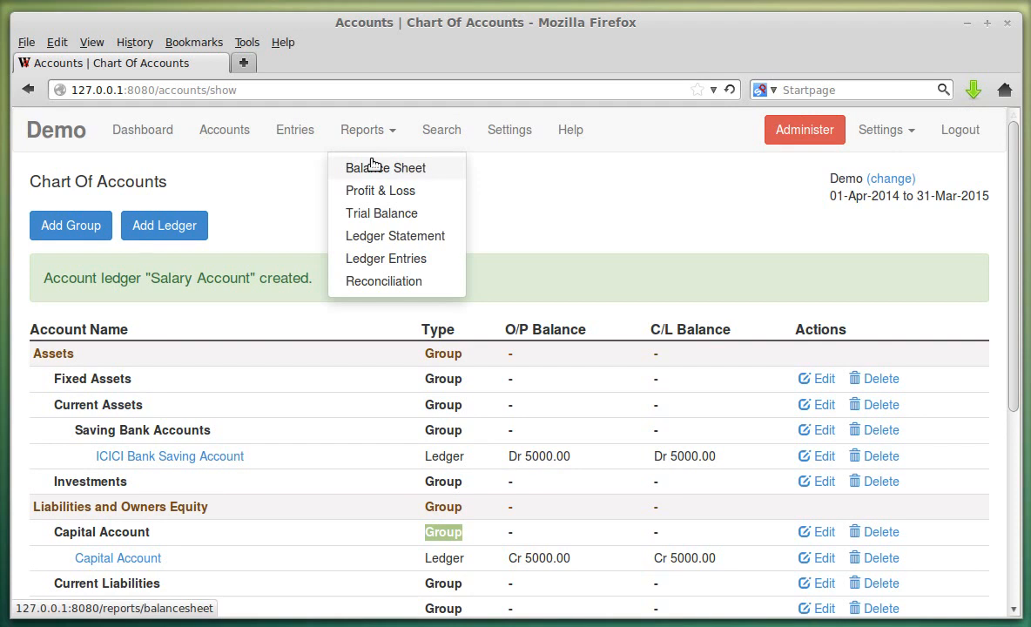
left_click(372, 166)
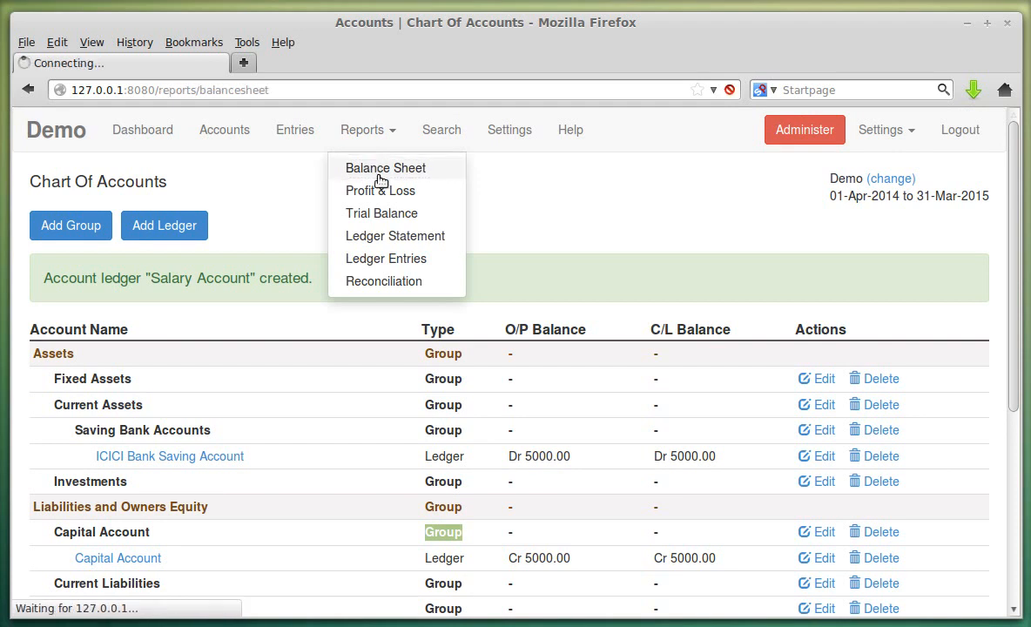
scroll(473, 348, "down", 1)
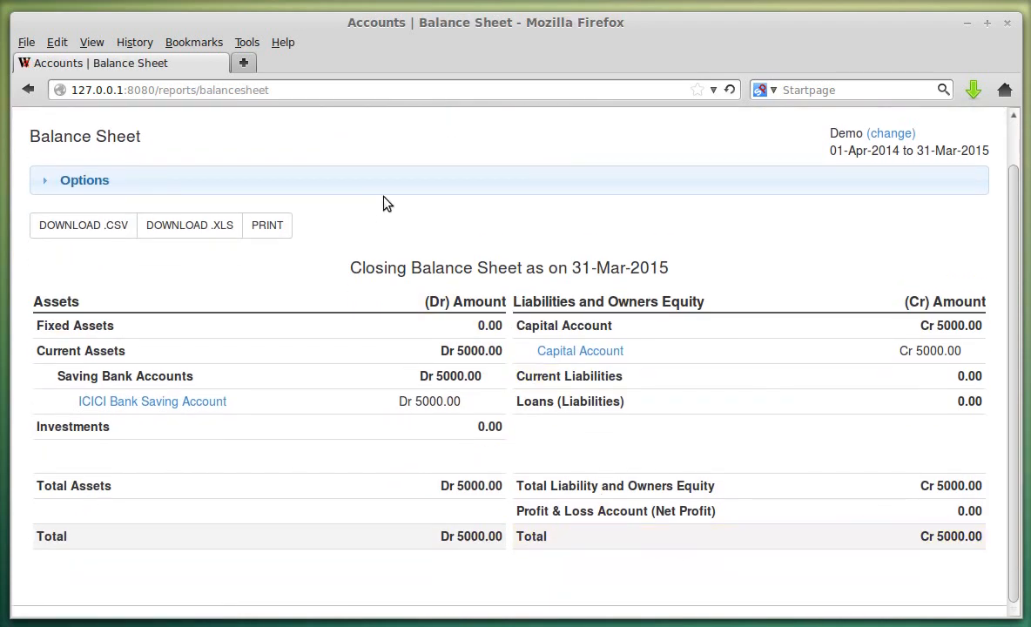
scroll(385, 203, "up", 1)
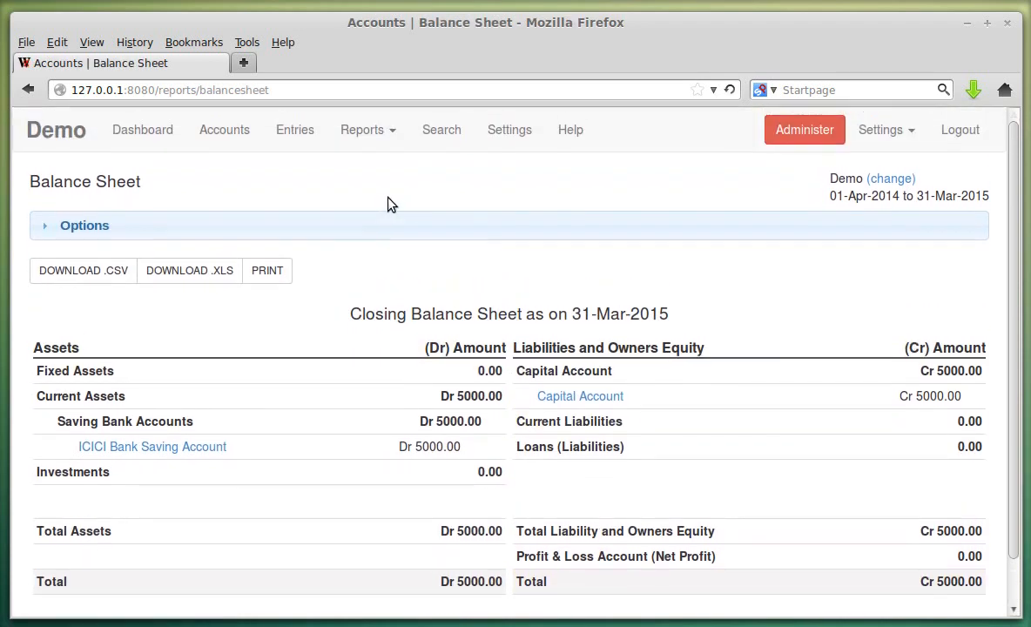
left_click(282, 130)
left_click(216, 135)
scroll(282, 342, "down", 1)
scroll(282, 342, "down", 5)
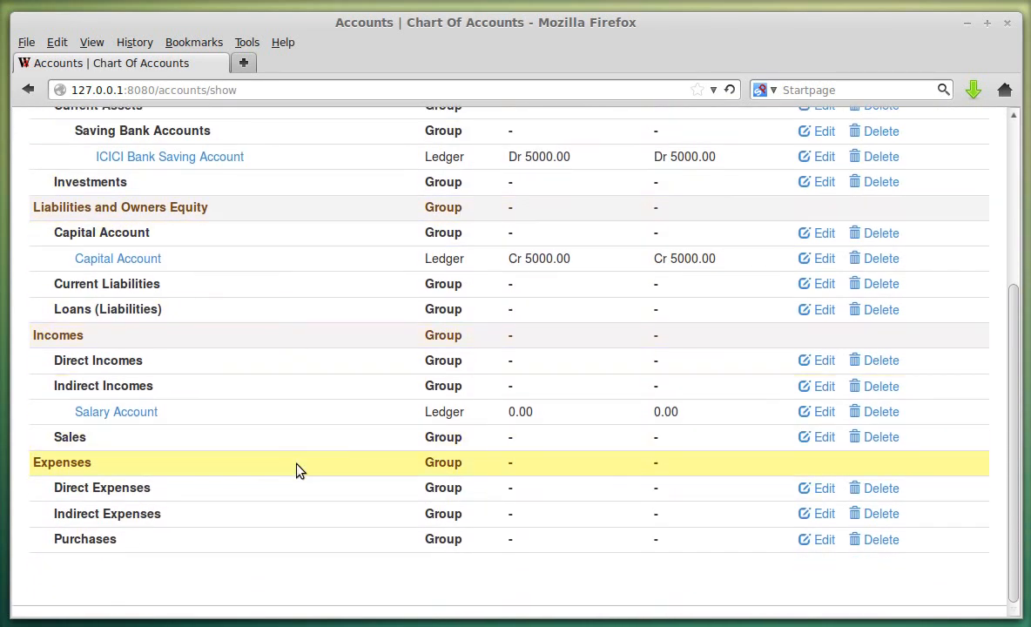
scroll(293, 470, "up", 6)
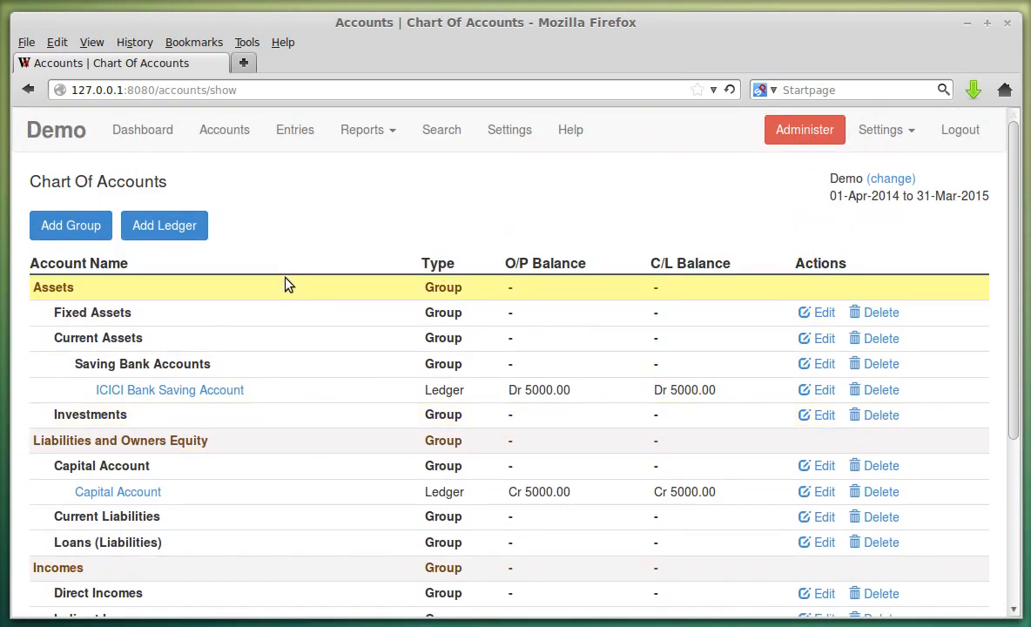
- Go to the List Of Entries and open the Add Entry type menu
left_click(291, 144)
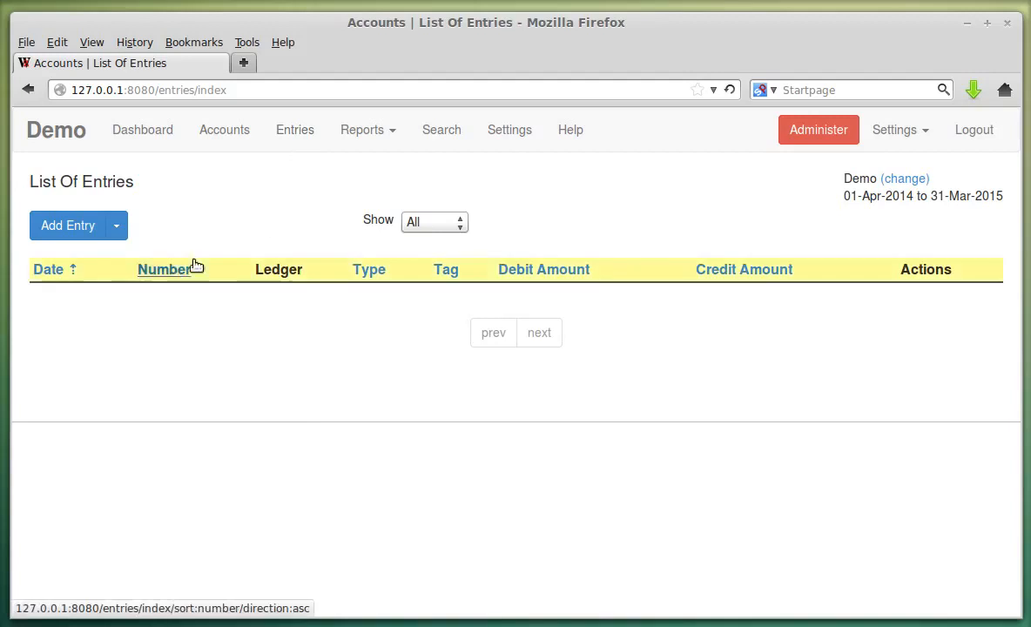
left_click(115, 229)
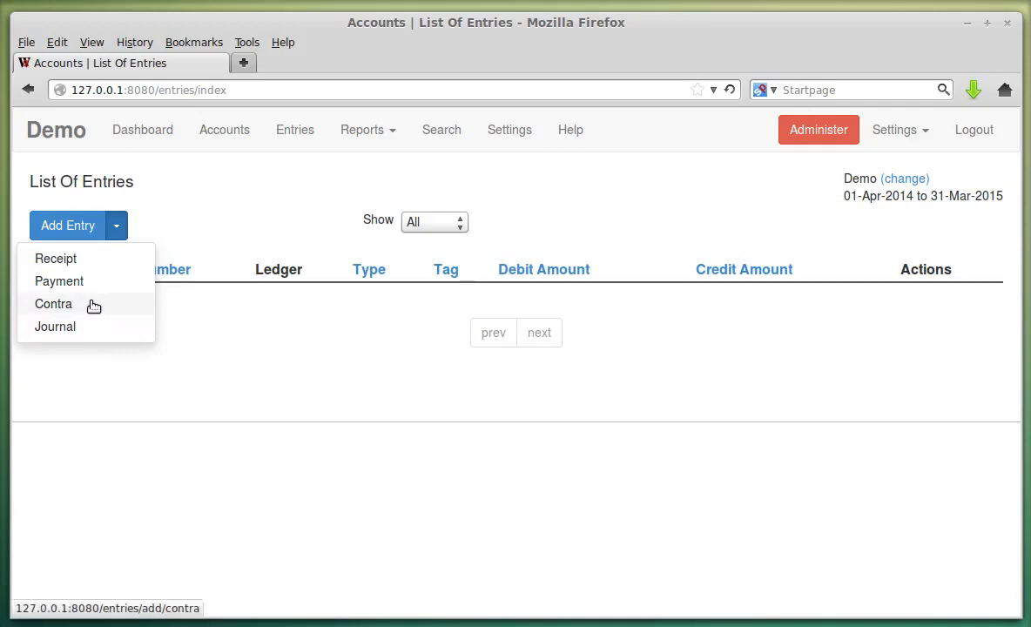
- Start a Receipt entry and set its date to 30 April 2014
left_click(138, 223)
left_click(121, 224)
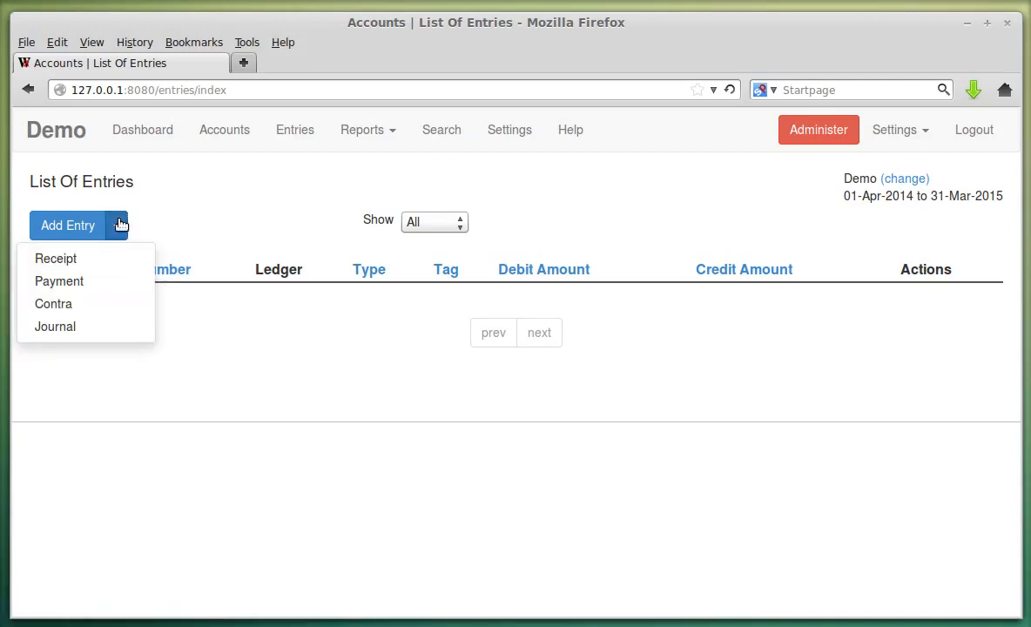
left_click(113, 265)
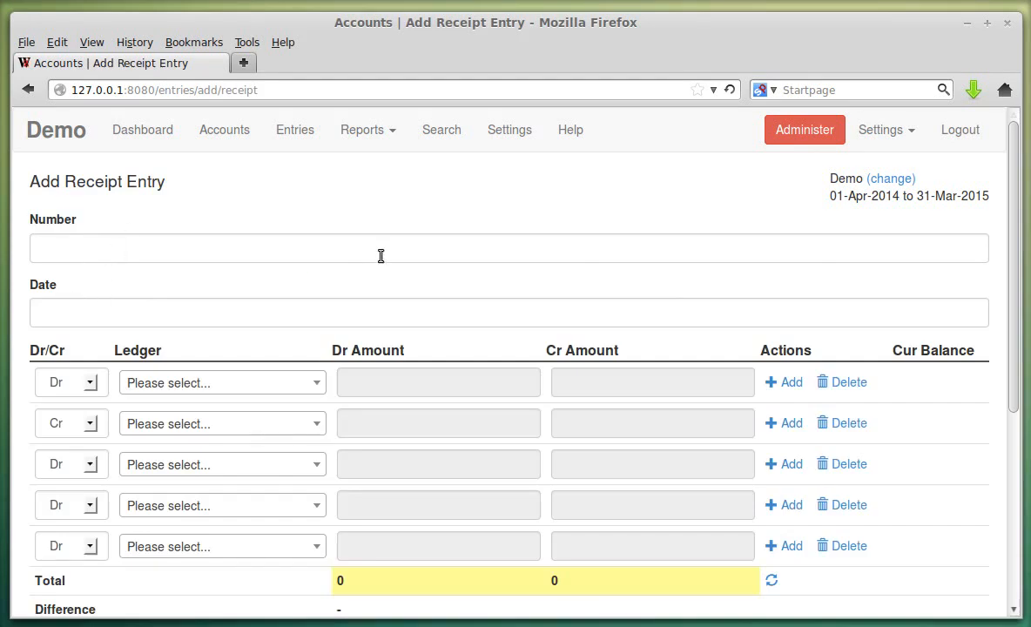
left_click(284, 316)
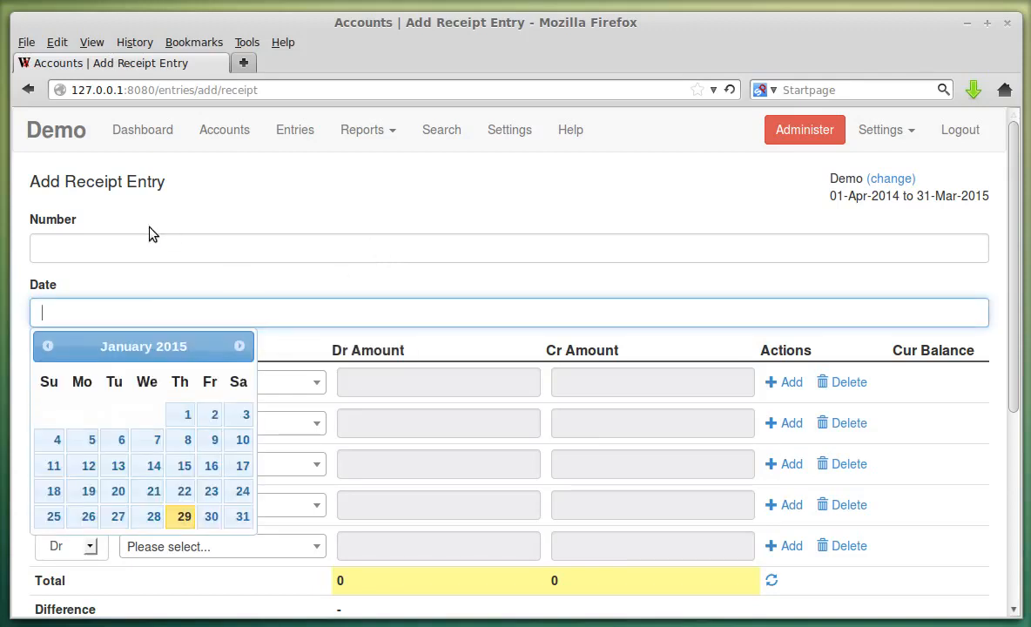
left_click(47, 345)
left_click(47, 346)
left_click(47, 345)
left_click(47, 346)
left_click(47, 345)
left_click(47, 345)
left_click(47, 345)
left_click(47, 346)
left_click(47, 346)
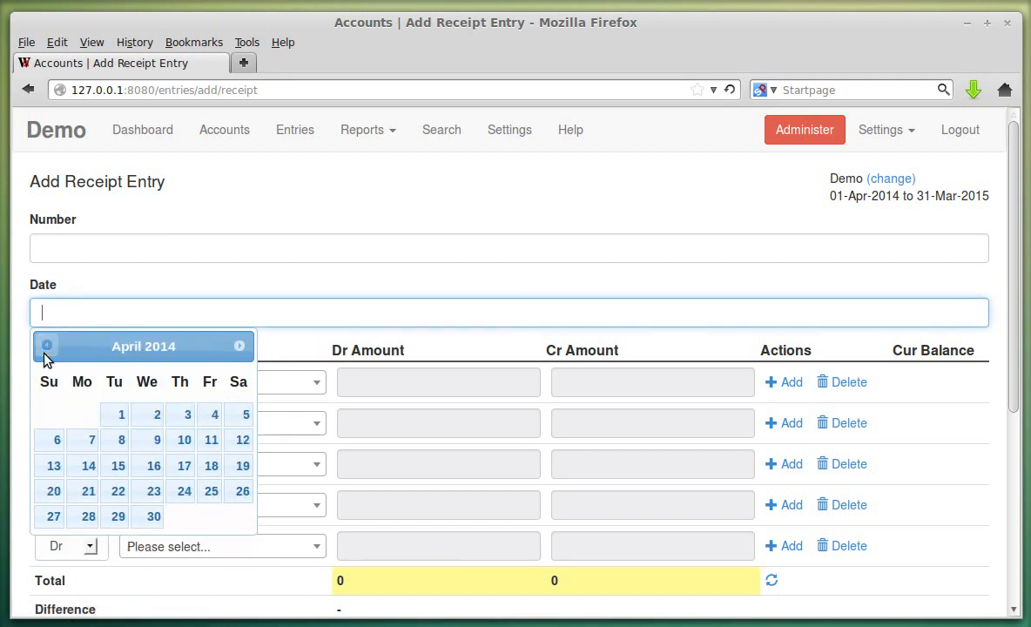
left_click(157, 517)
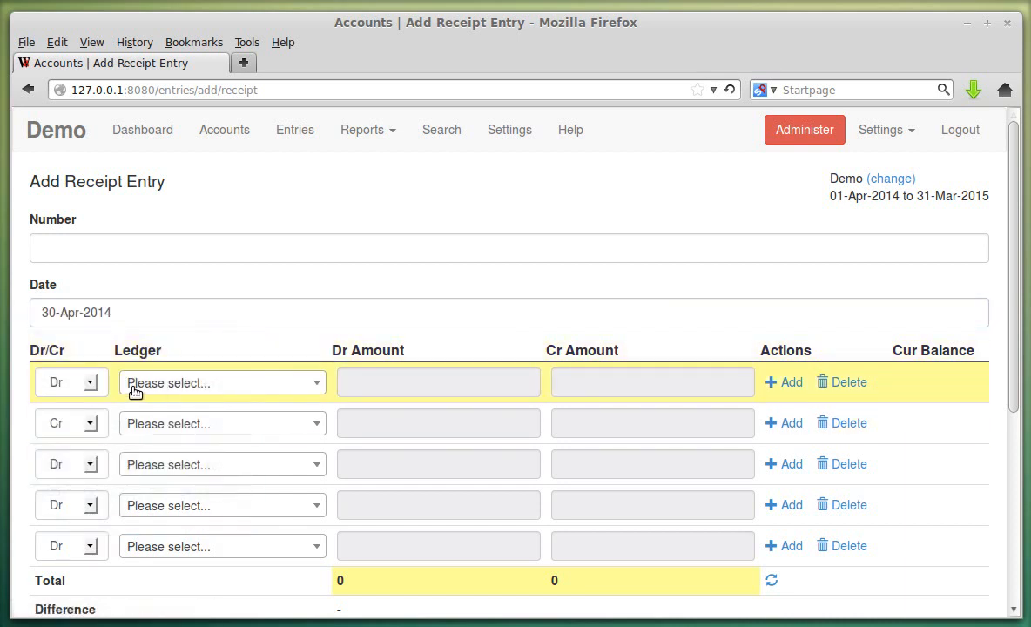
- Set the first row to ICICI Bank Saving Account with a Dr amount of 30000
left_click(190, 386)
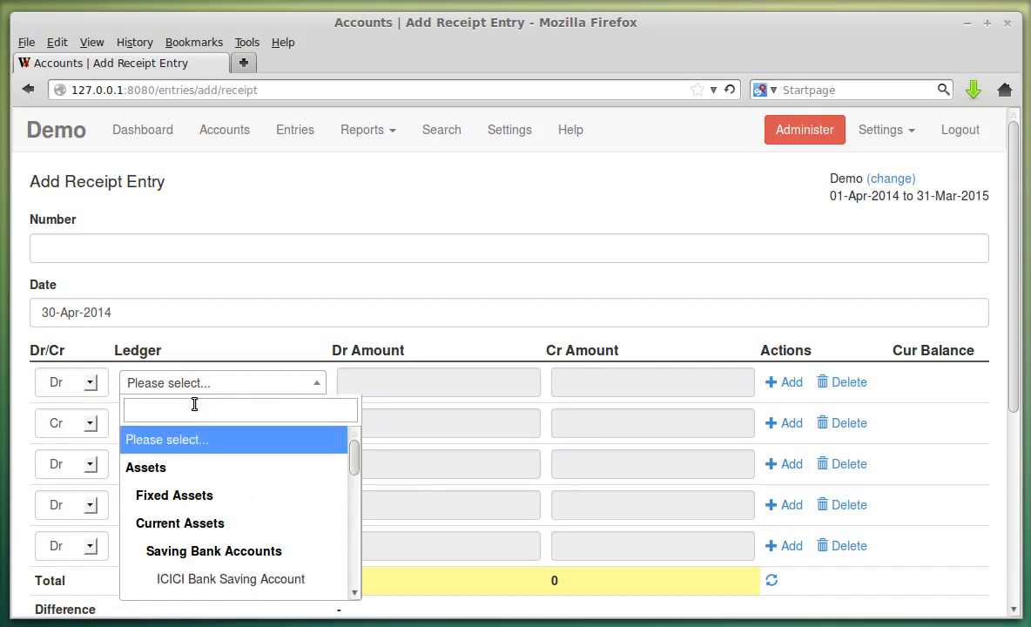
type("ic")
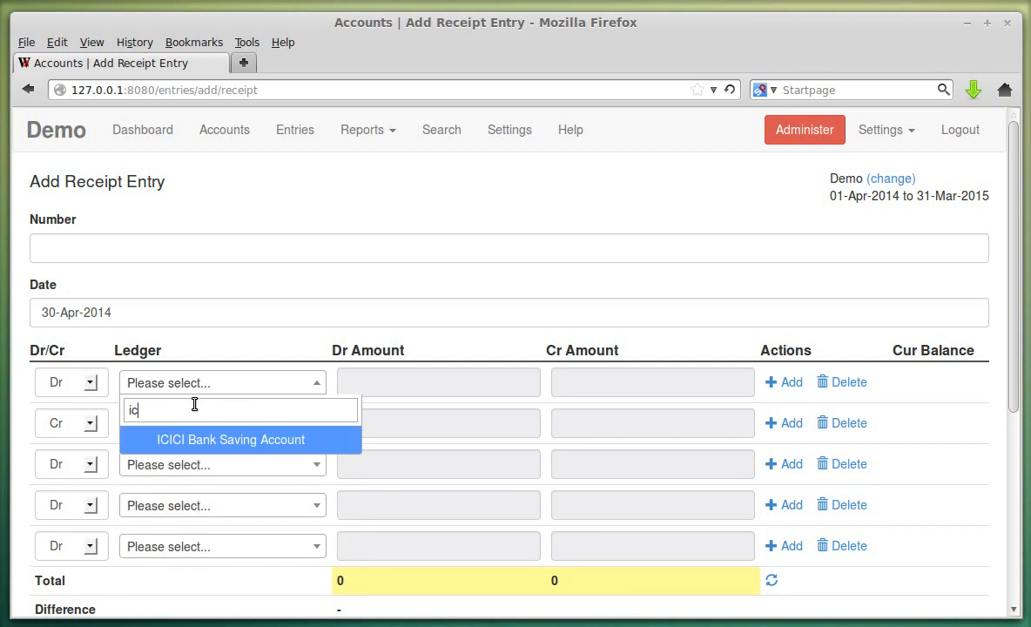
left_click(283, 439)
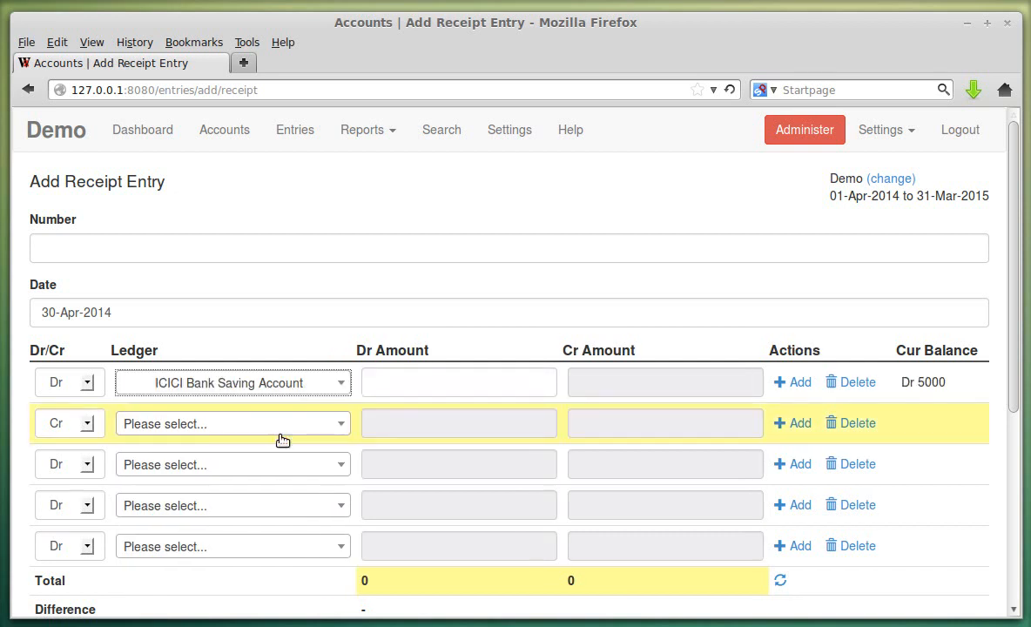
left_click(396, 385)
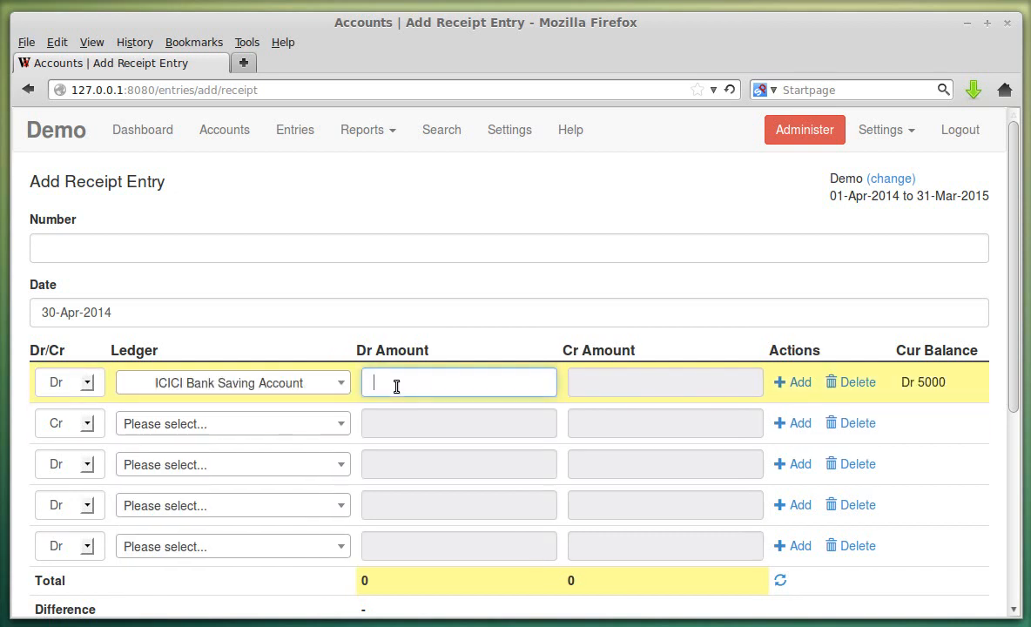
type("3000")
left_click(390, 405)
left_click_drag(946, 384, 923, 397)
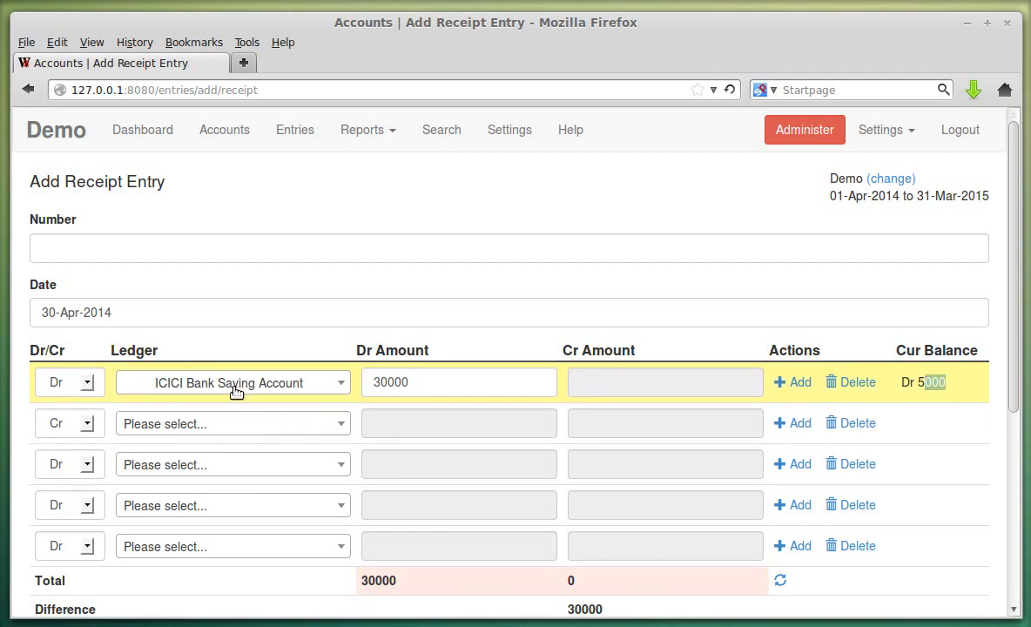
left_click(905, 355)
- Set the second row to Salary Account with a Cr amount of 30000
left_click(216, 426)
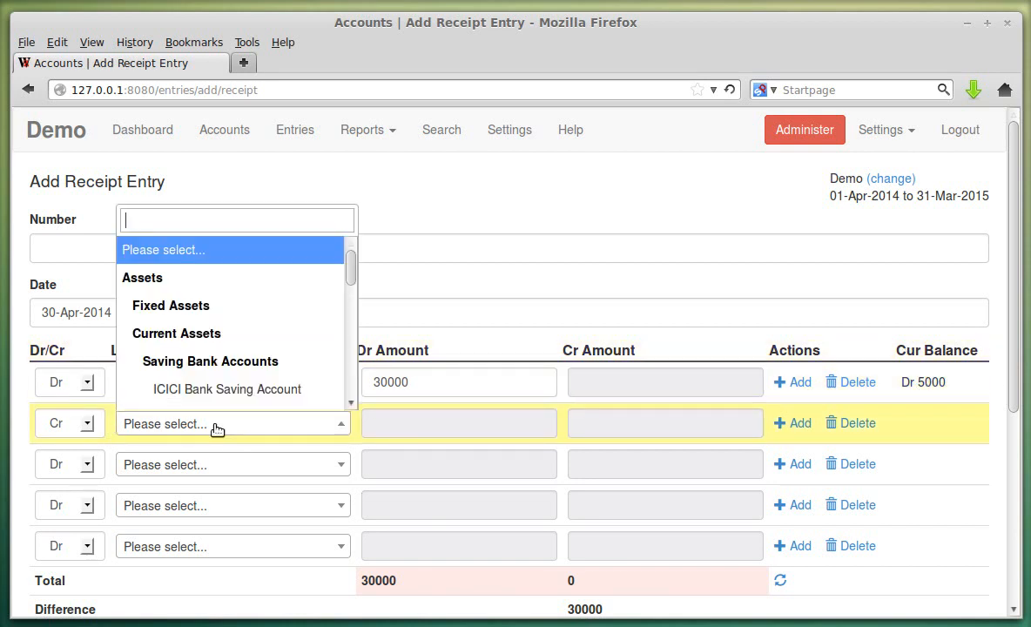
scroll(271, 351, "down", 10)
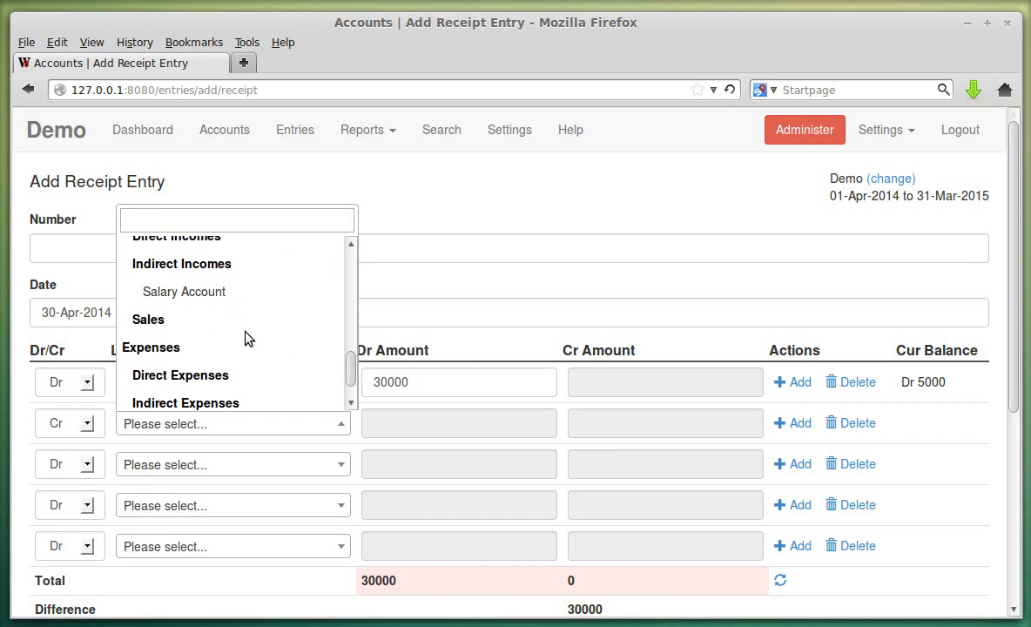
left_click(211, 292)
left_click(590, 423)
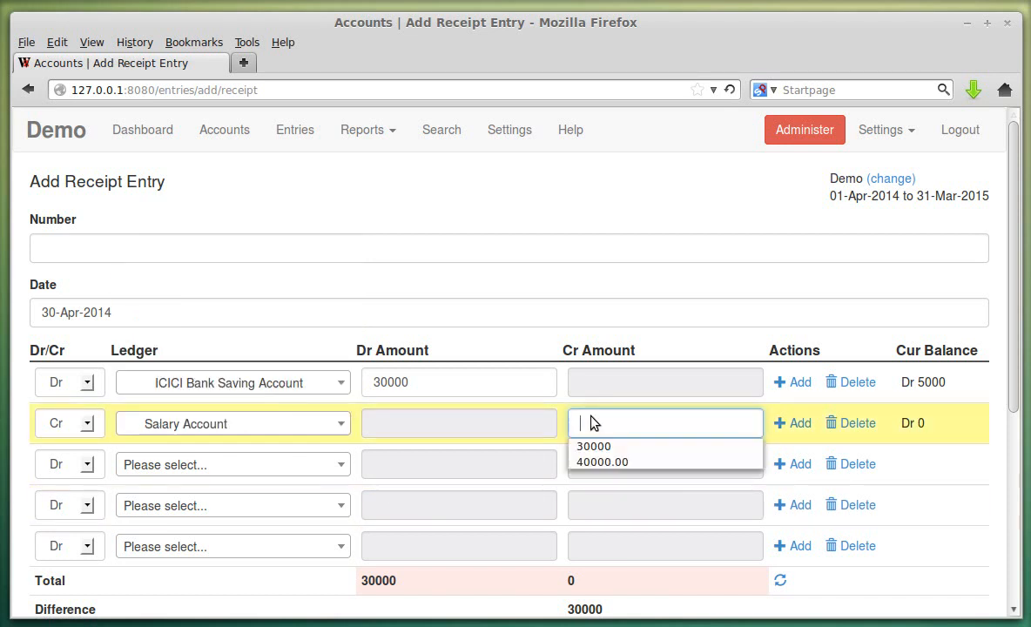
left_click(601, 446)
scroll(913, 469, "down", 2)
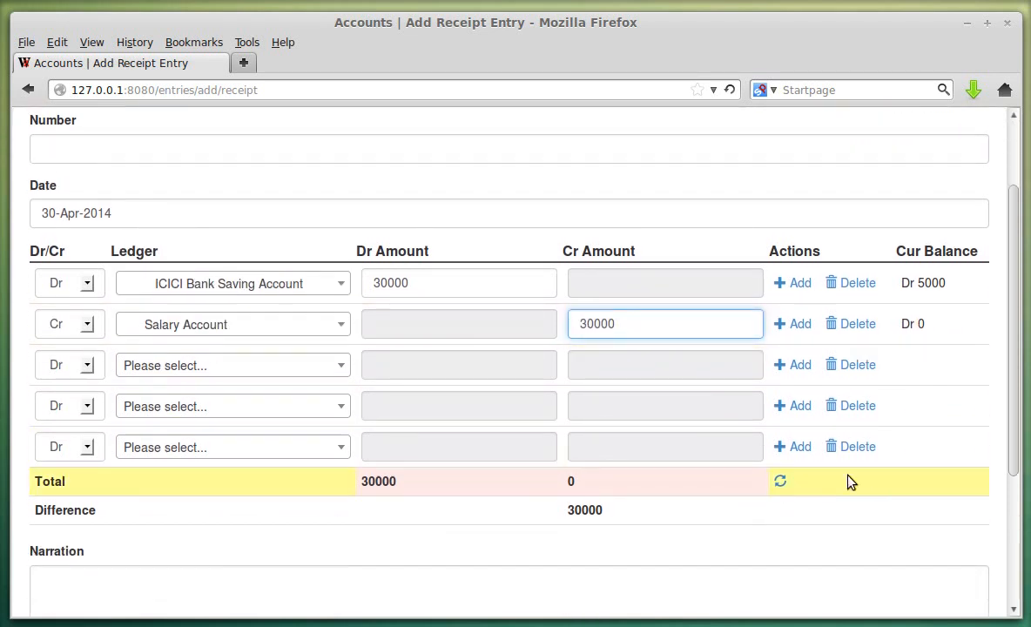
- Remove the extra blank ledger row and correct the Salary Account credit back to 30000
left_click(789, 367)
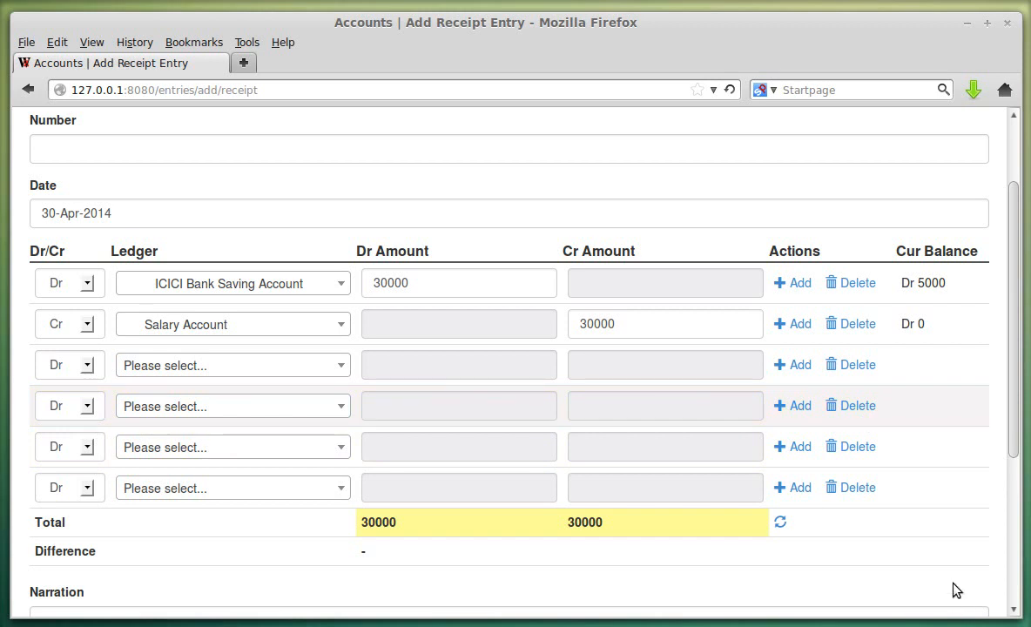
left_click(862, 409)
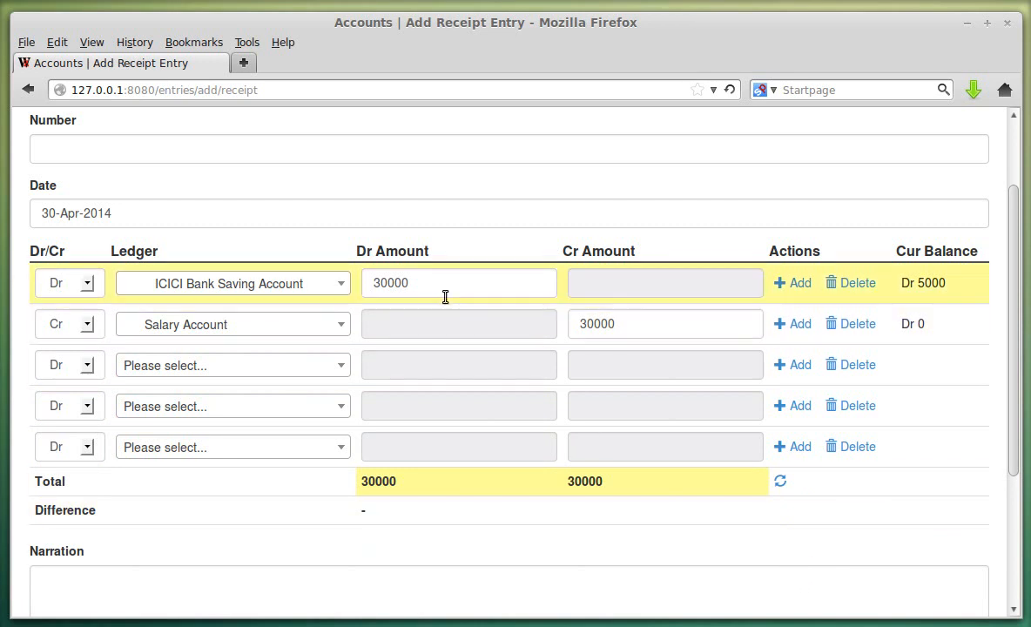
left_click(699, 334)
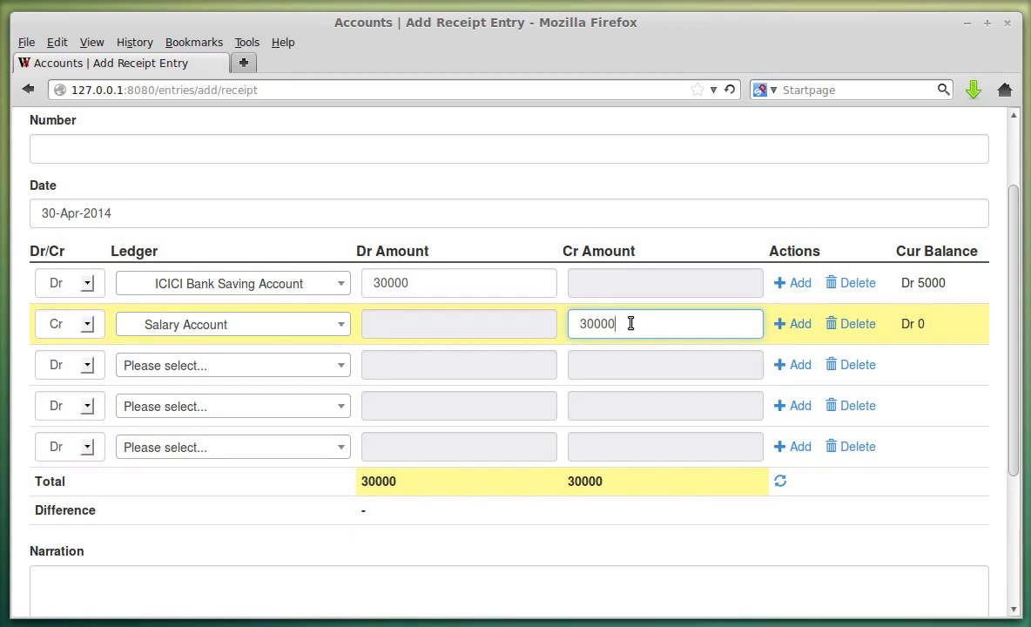
type("0")
left_click(674, 555)
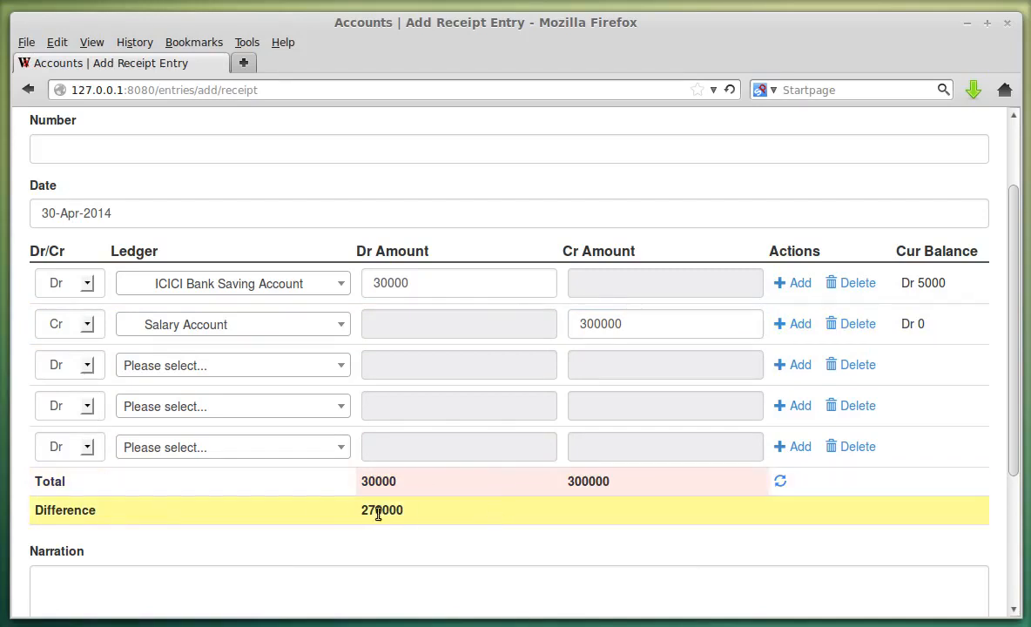
left_click(668, 324)
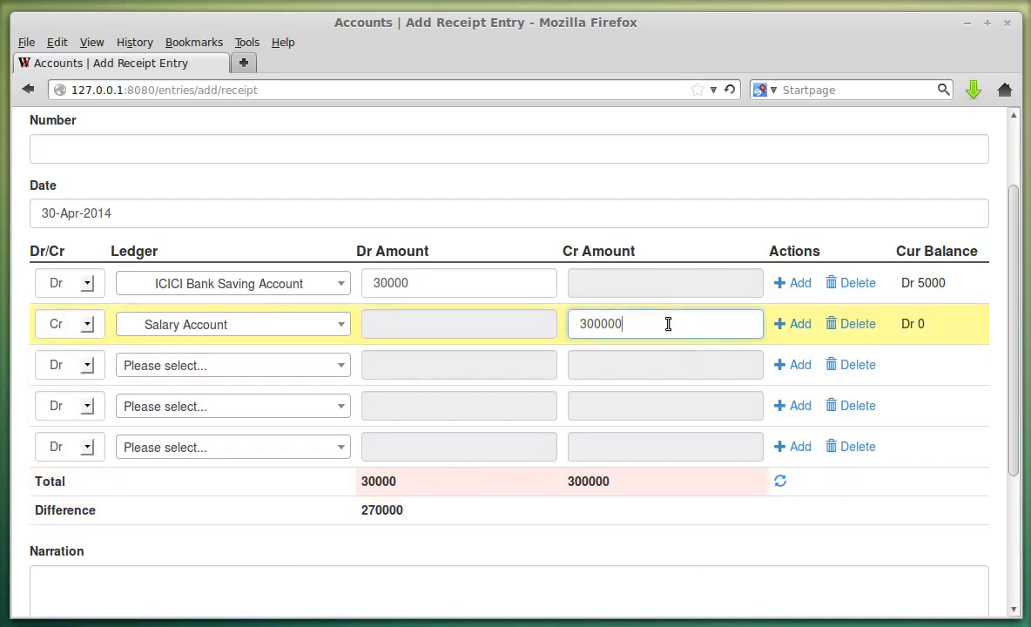
key("BackSpace")
left_click(450, 579)
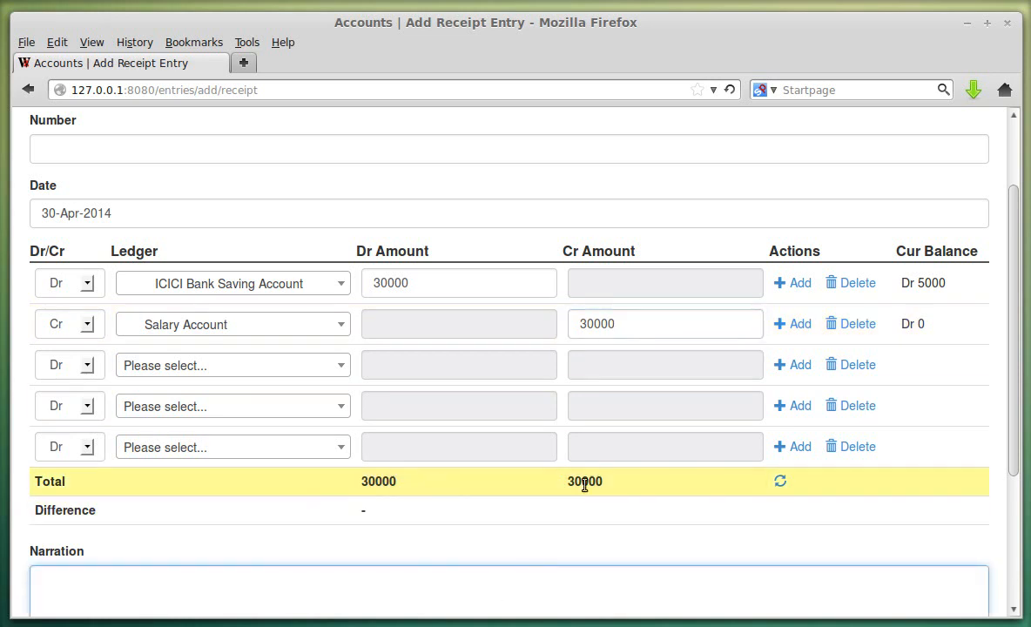
- Submit receipt entry 1 with the narration 'Salary for April 2014'
scroll(485, 522, "down", 2)
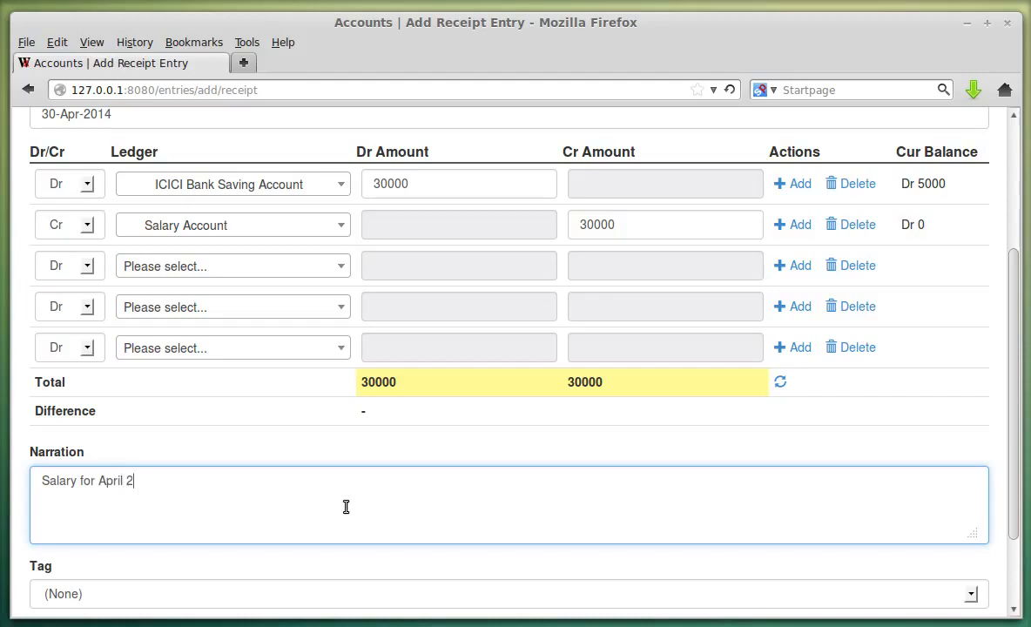
scroll(347, 505, "down", 3)
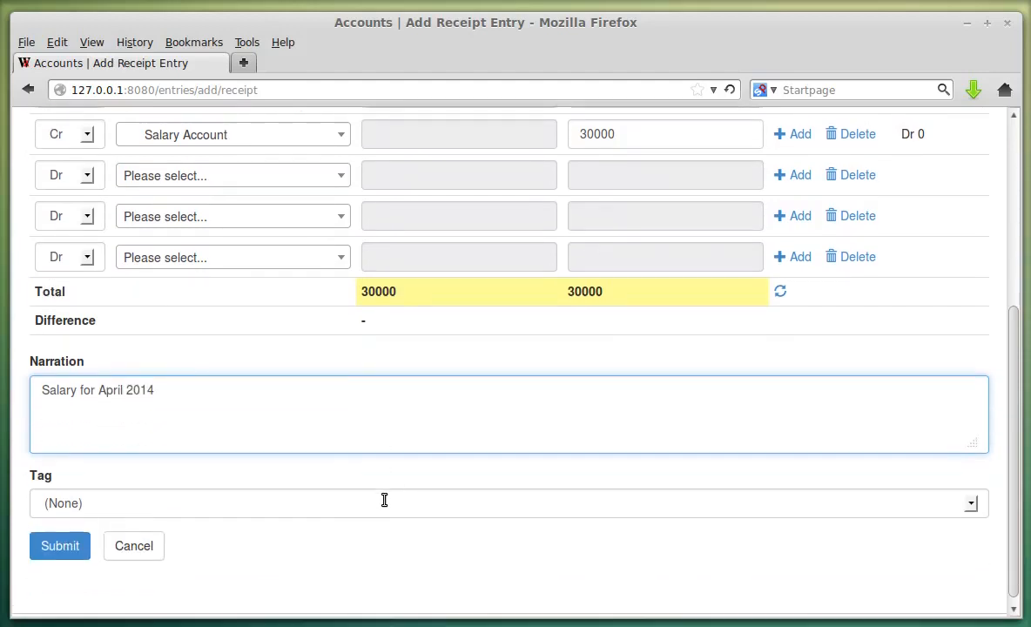
left_click(60, 537)
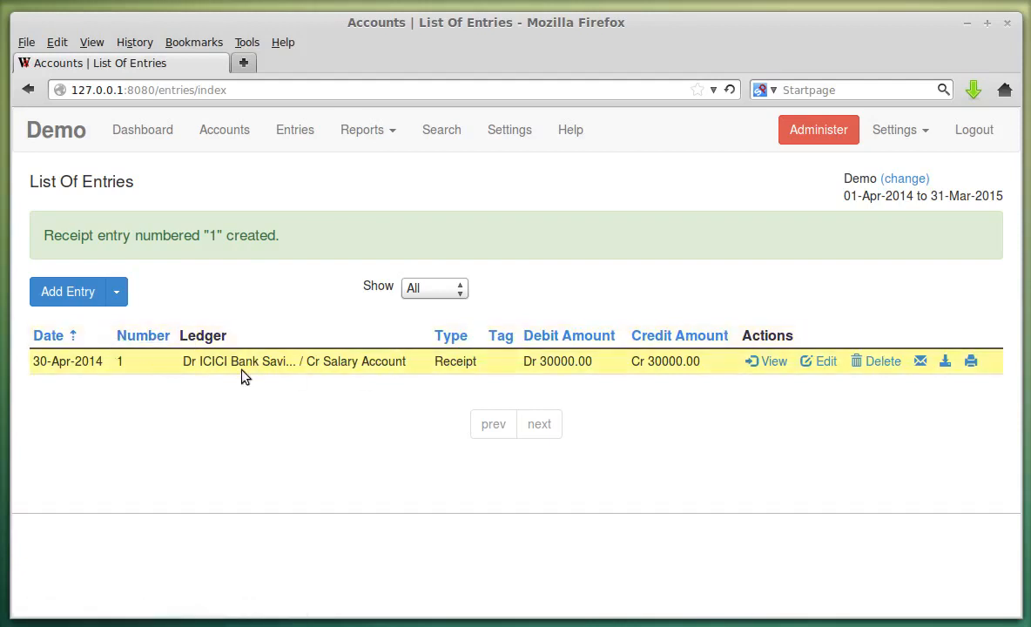
left_click(766, 361)
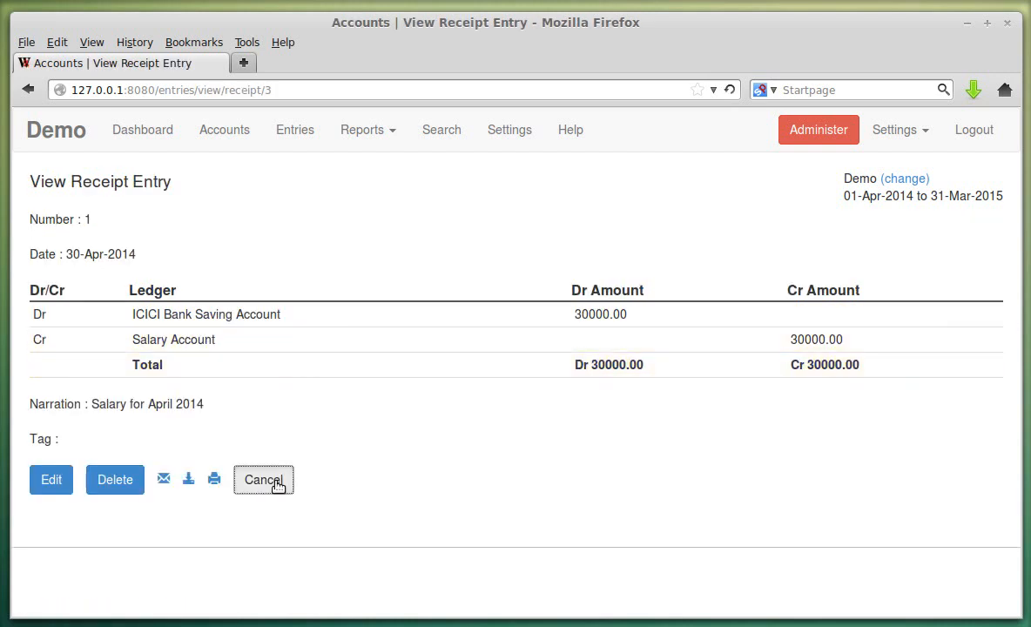
left_click(275, 481)
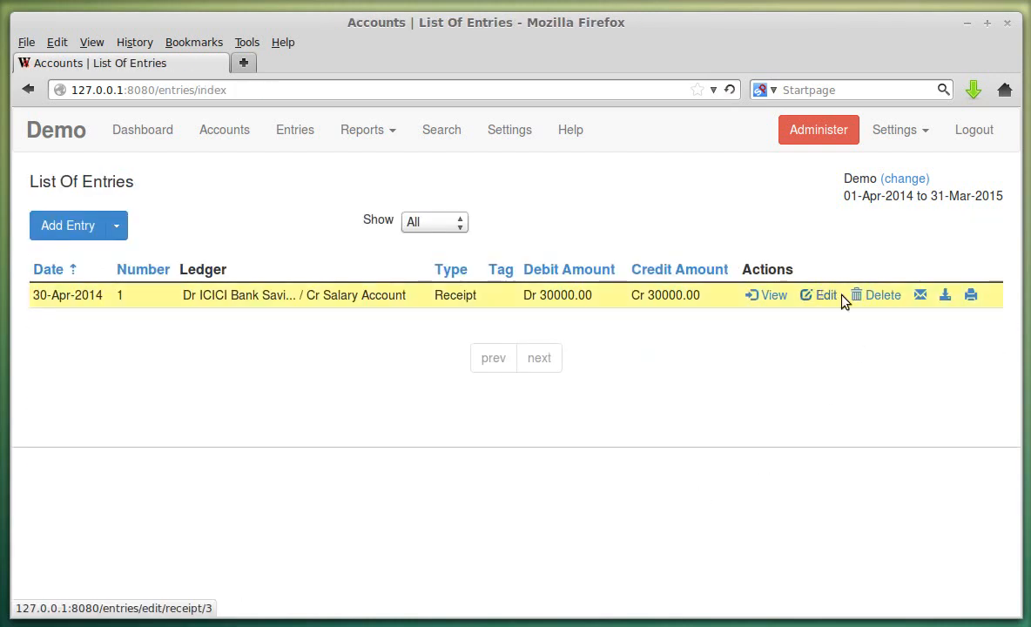
left_click(920, 295)
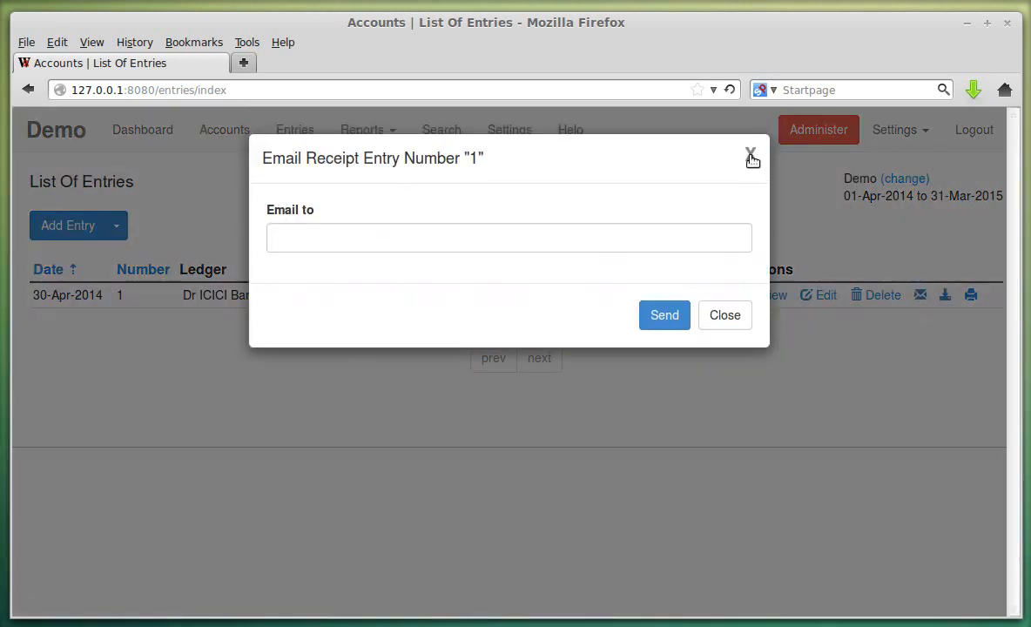
left_click(752, 158)
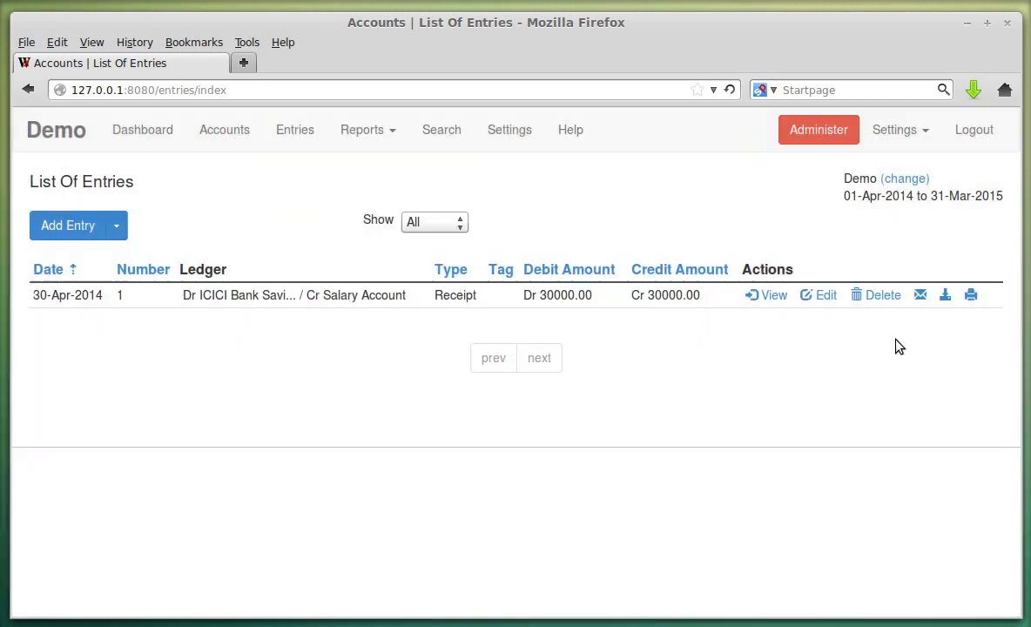
left_click(970, 296)
left_click_drag(254, 0, 573, 57)
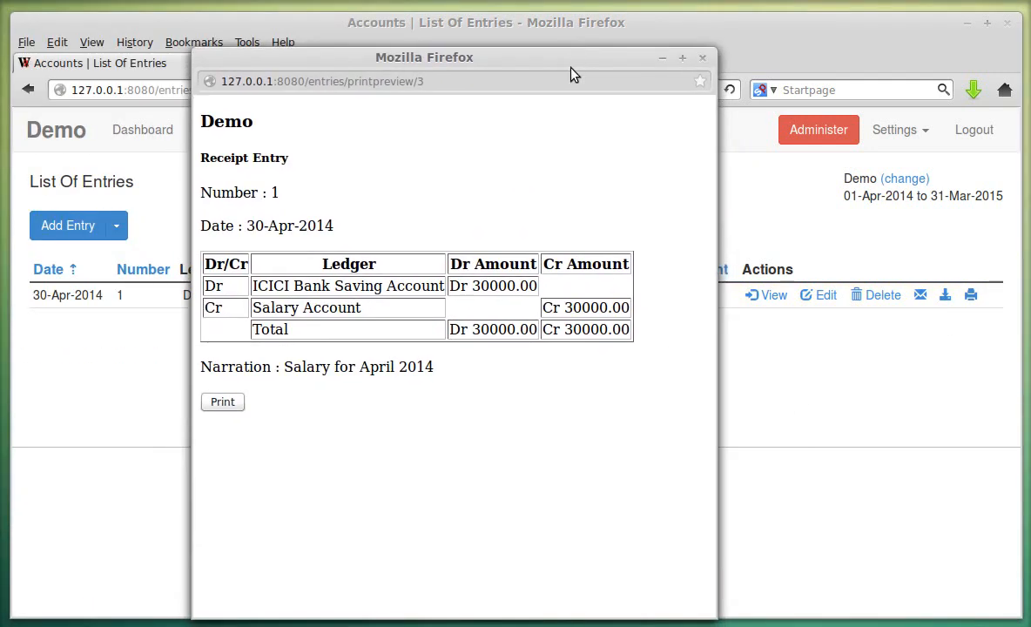
left_click(703, 58)
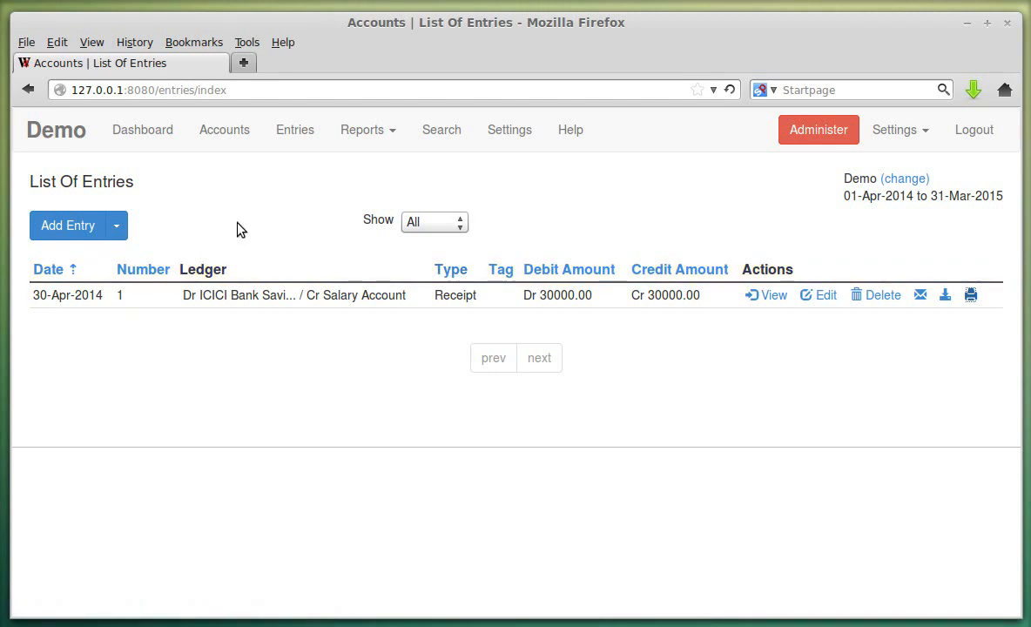
- Start a new Receipt entry, backing out of an accidentally opened Payment entry
left_click(123, 231)
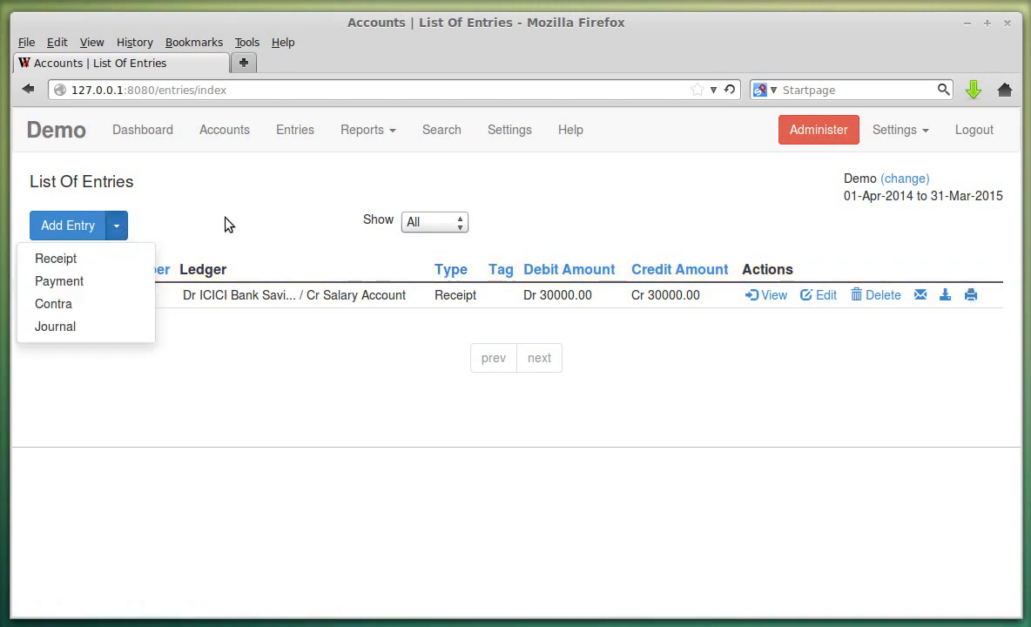
left_click(225, 225)
left_click(120, 232)
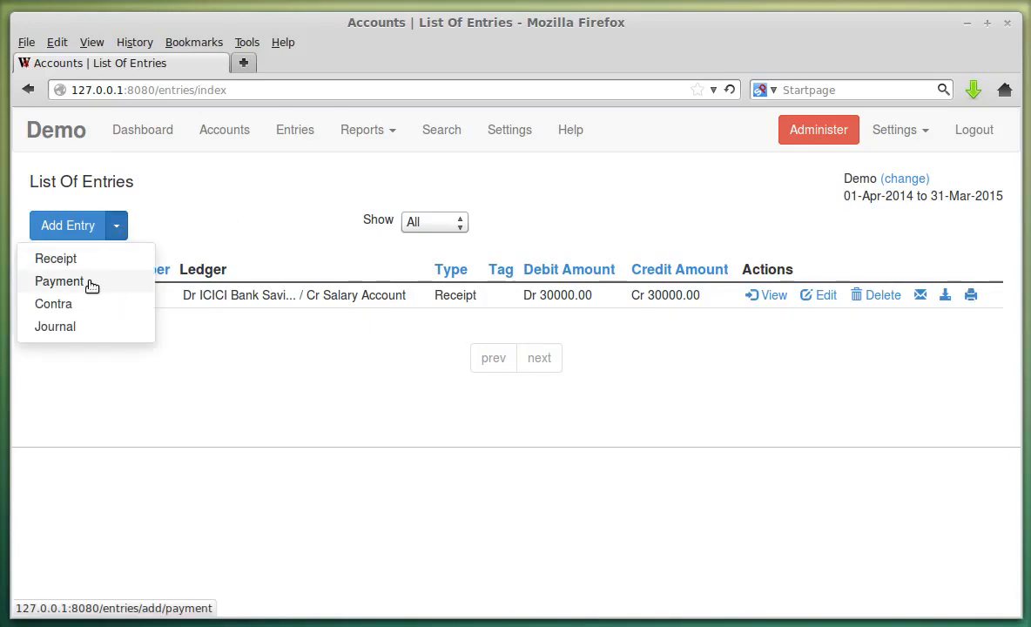
left_click(60, 282)
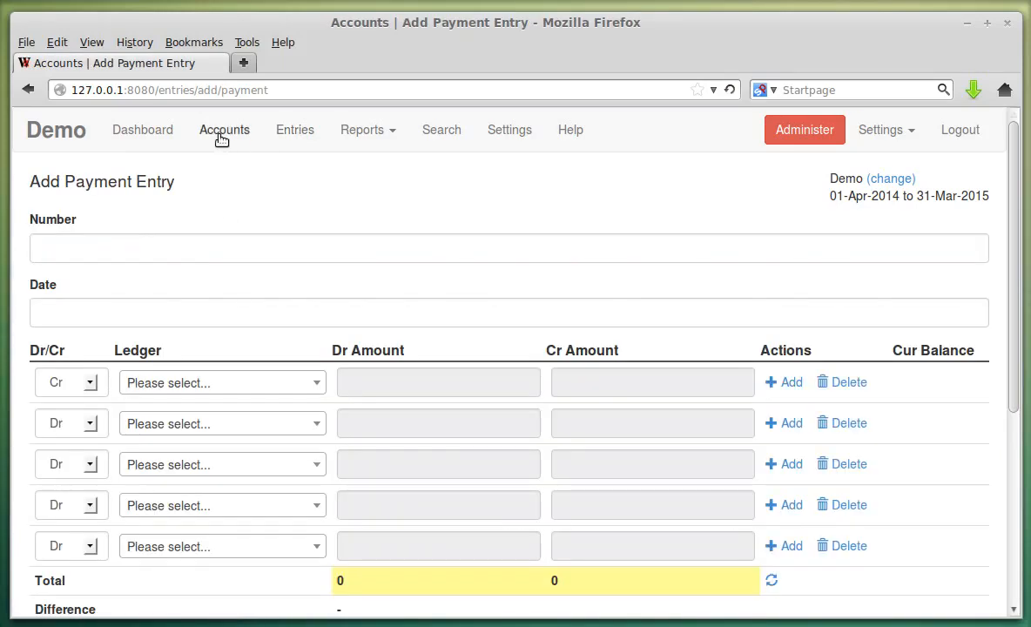
left_click(298, 132)
left_click(119, 226)
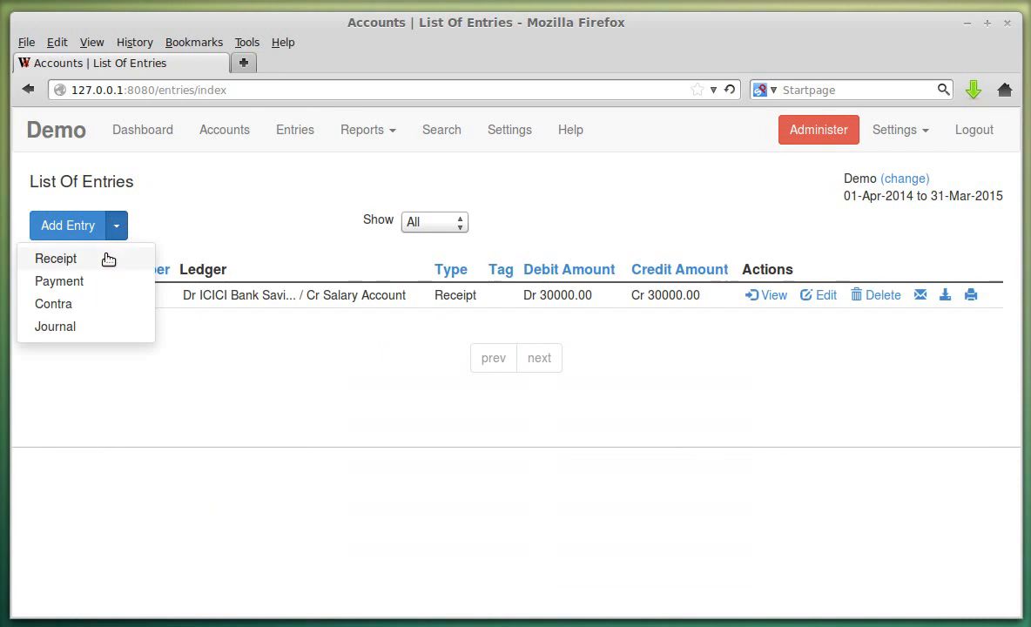
left_click(56, 258)
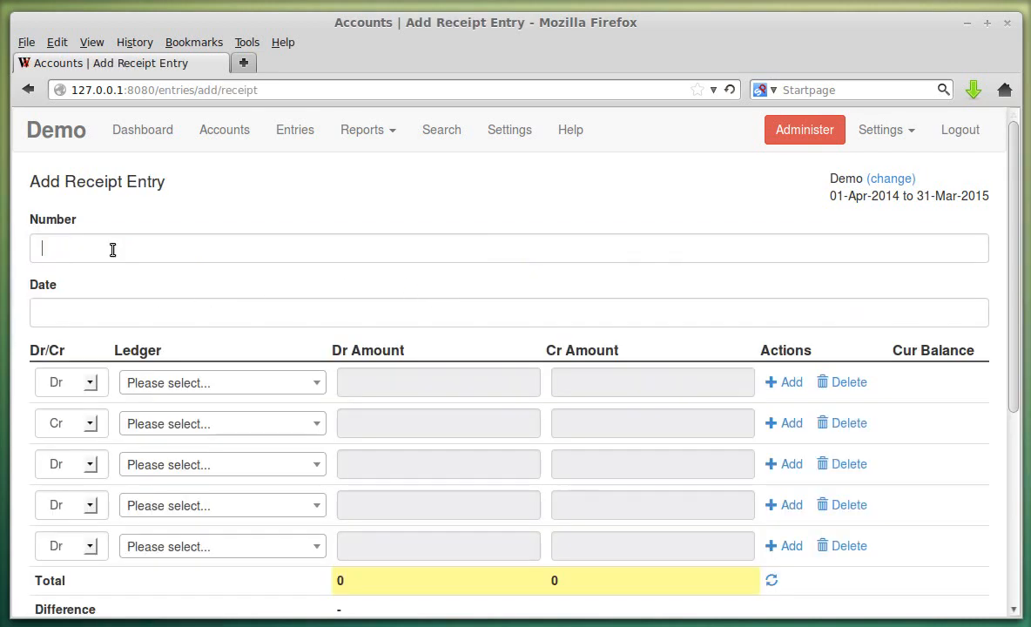
- Set the receipt entry date to 31 May 2014 in the calendar
left_click(121, 315)
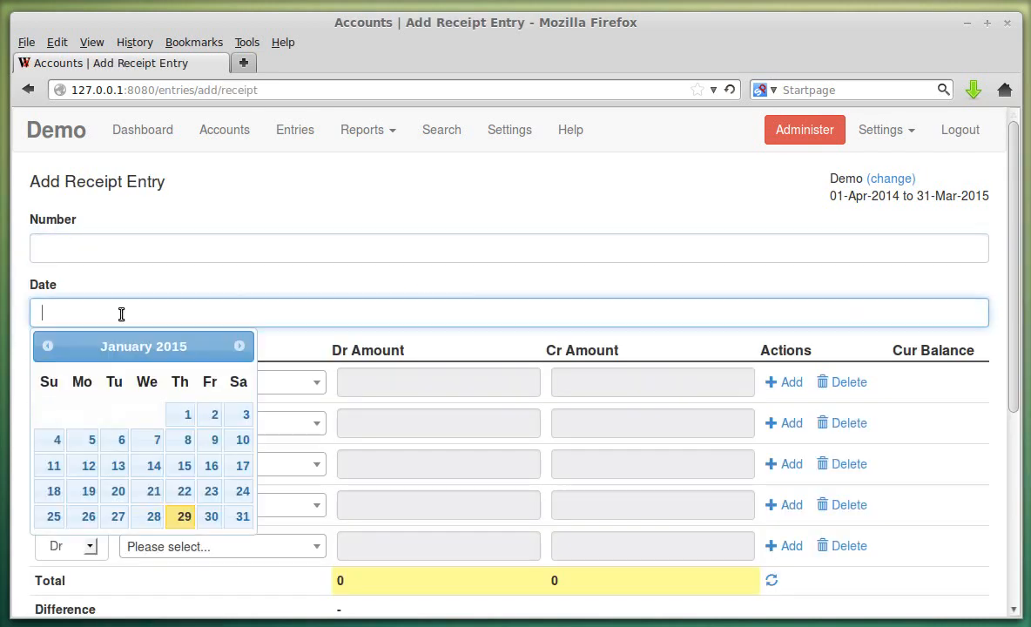
left_click(240, 346)
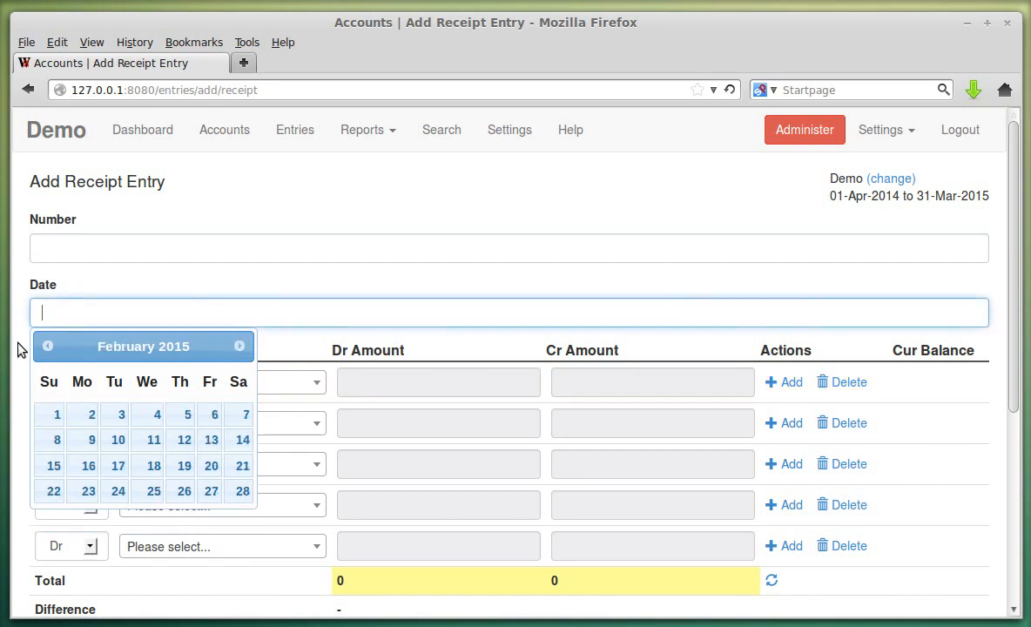
left_click(43, 346)
left_click(44, 346)
left_click(43, 346)
left_click(43, 347)
left_click(43, 347)
left_click(44, 347)
left_click(43, 347)
left_click(44, 347)
left_click(42, 347)
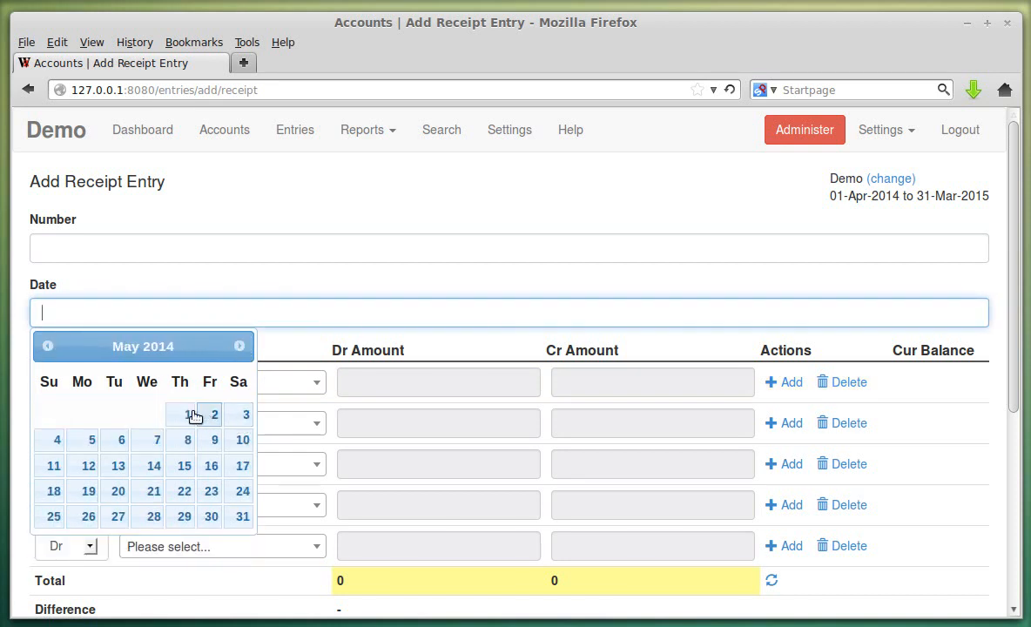
left_click(242, 517)
- Debit ICICI Bank Saving Account 30000 in the first row
scroll(269, 292, "down", 2)
left_click(268, 286)
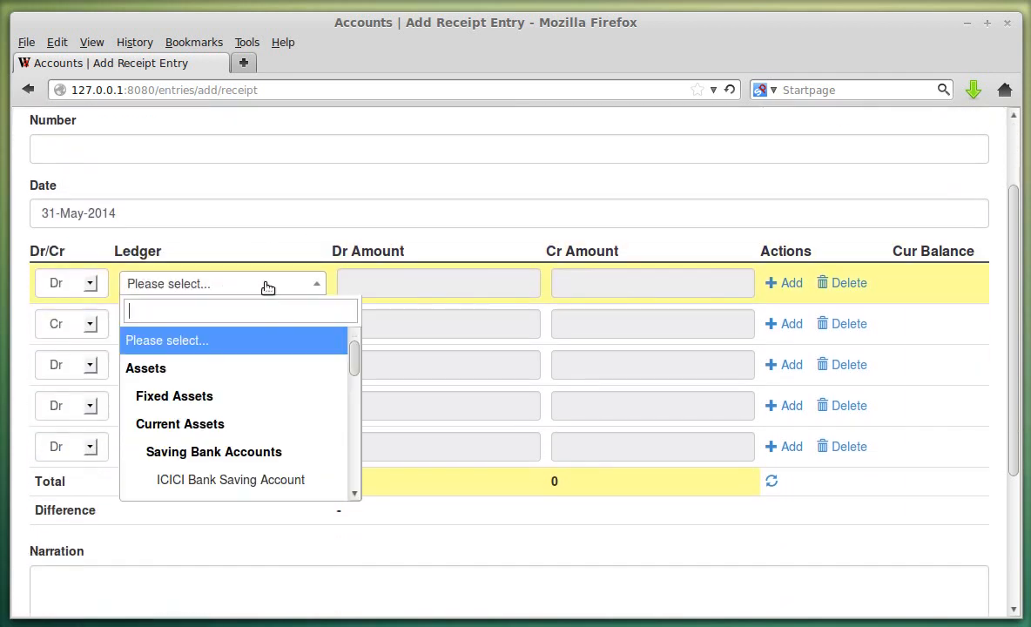
left_click(267, 480)
left_click(437, 285)
left_click(391, 302)
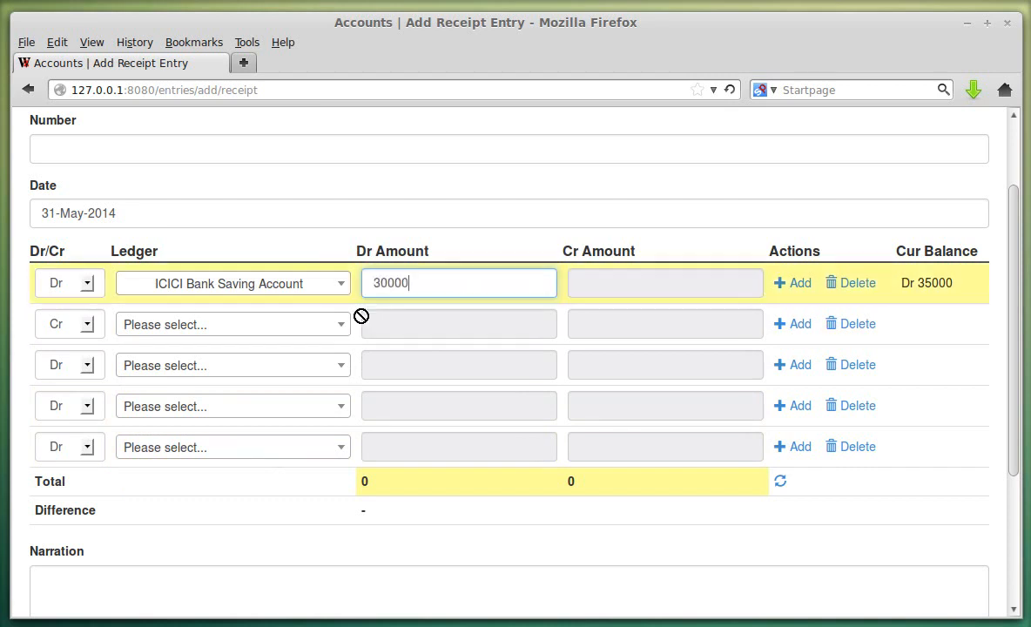
- Credit Salary Account 30000 in the second row and save receipt entry 2
left_click(248, 322)
scroll(258, 417, "down", 3)
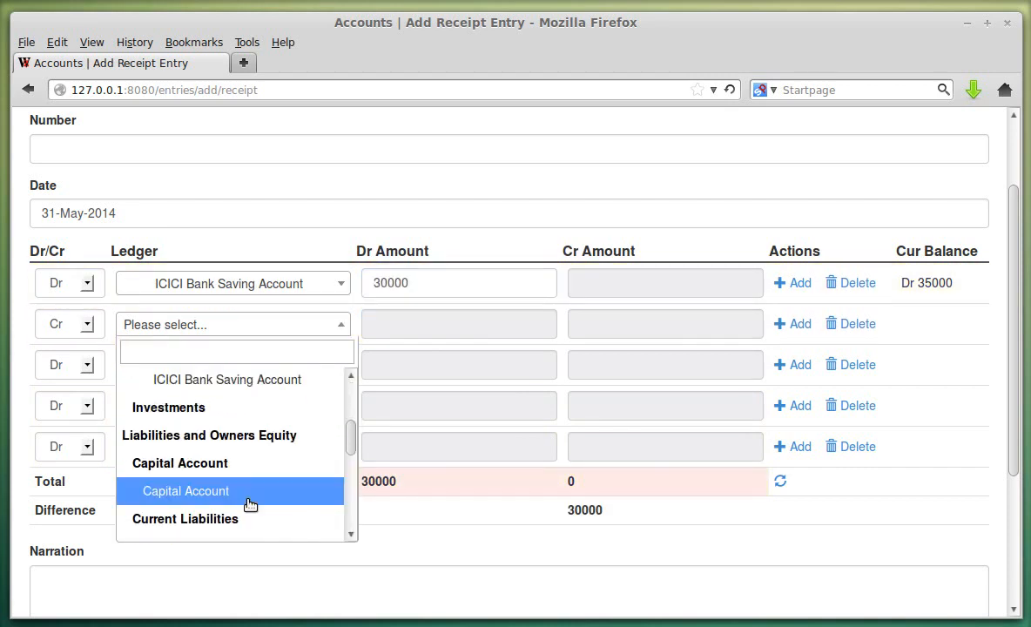
scroll(246, 492, "down", 5)
left_click(240, 474)
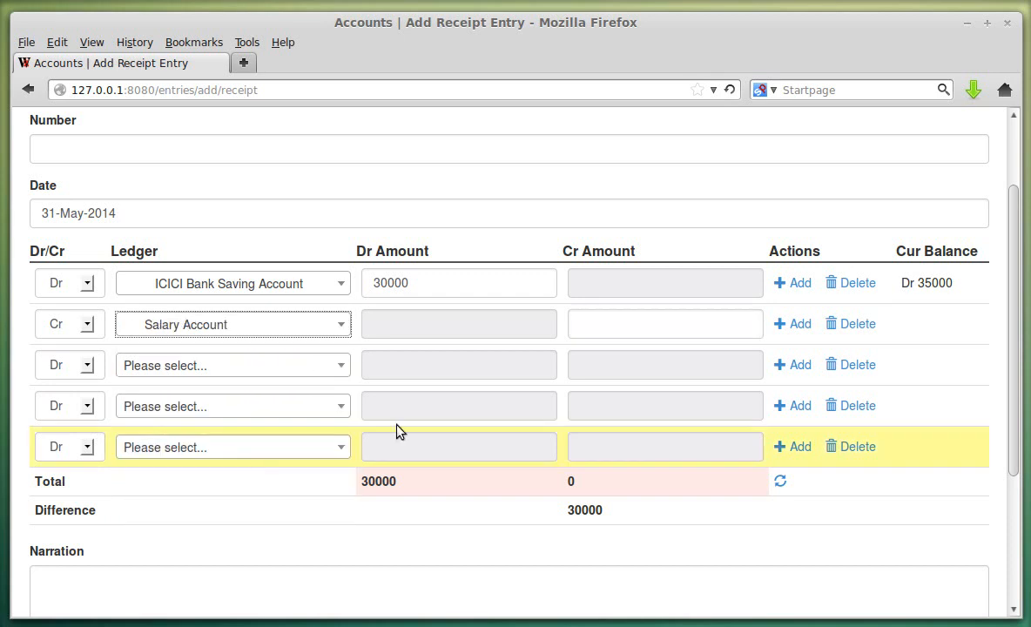
left_click(589, 324)
left_click(608, 344)
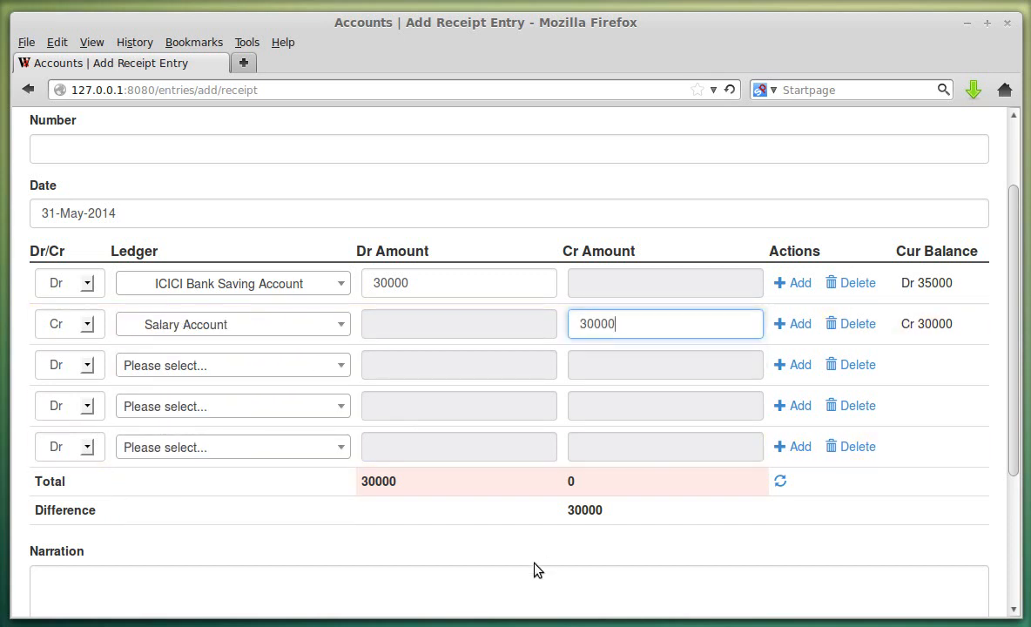
scroll(35, 203, "up", 3)
scroll(230, 363, "down", 6)
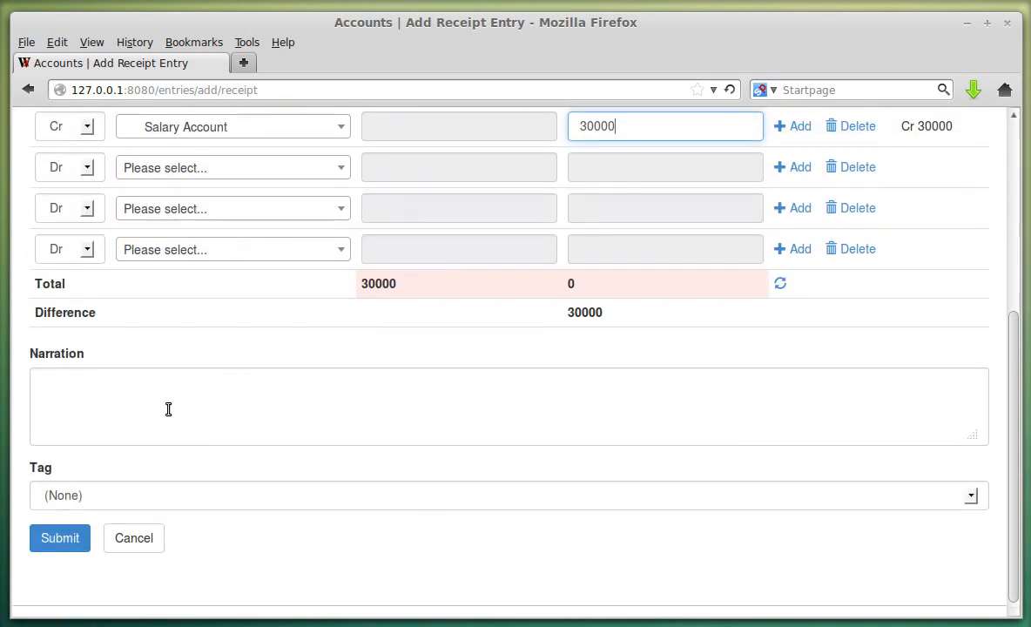
left_click(531, 402)
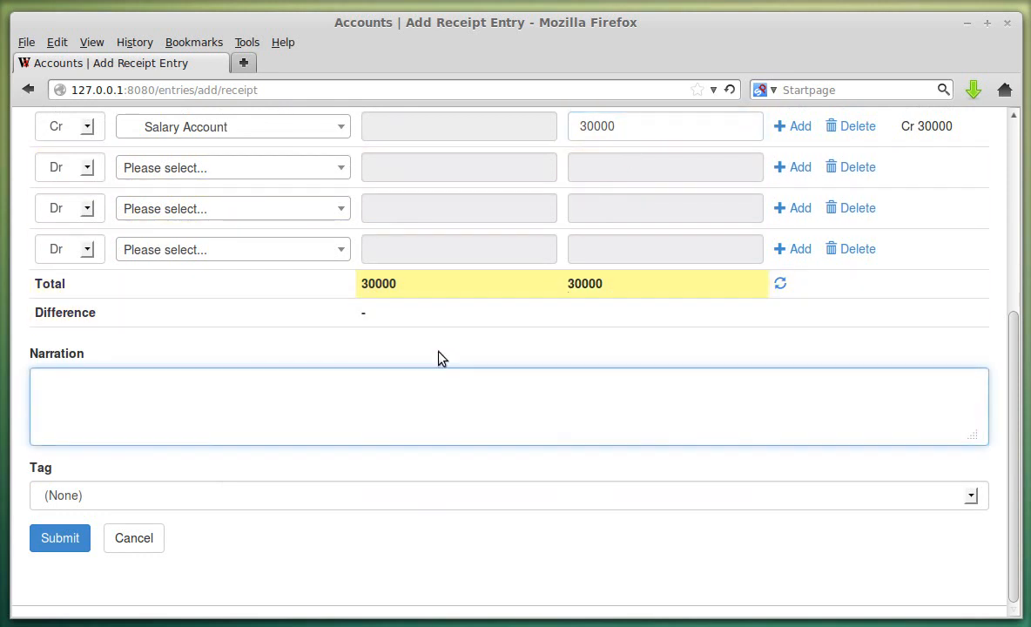
left_click(75, 539)
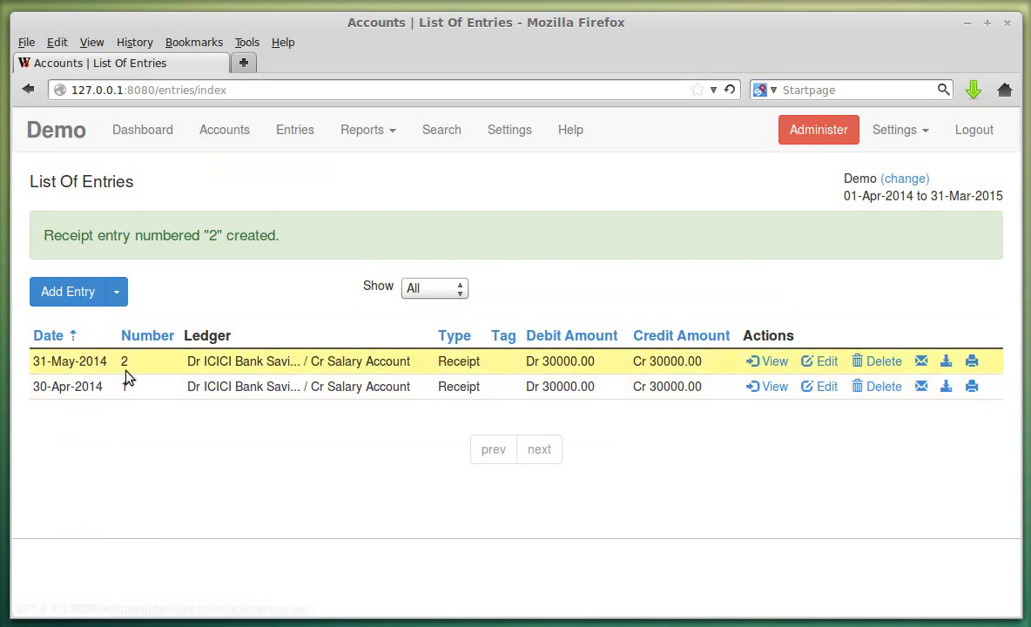
left_click_drag(120, 369, 131, 373)
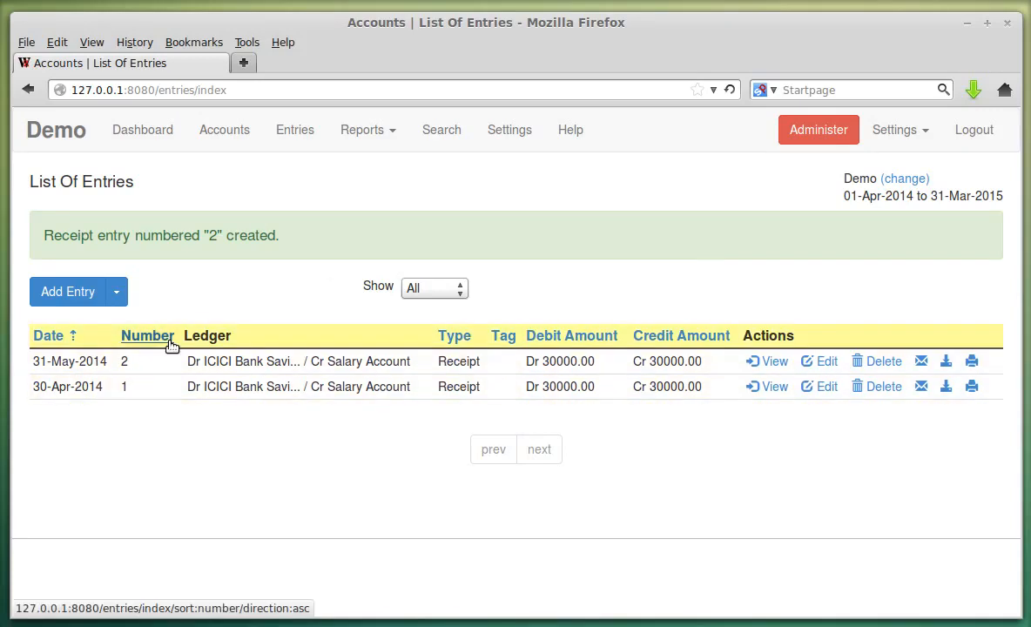
left_click(223, 130)
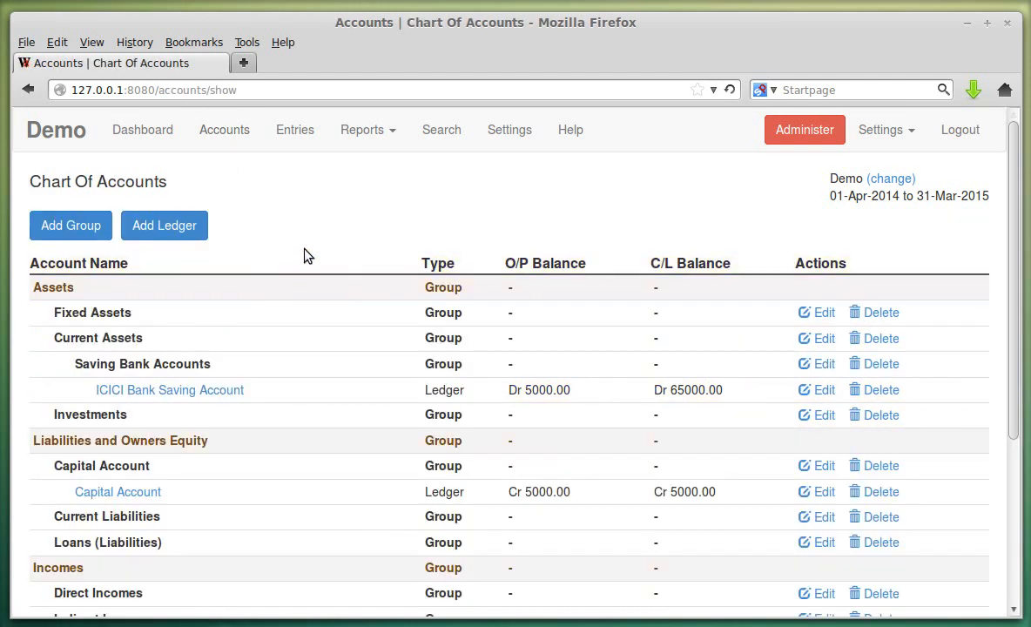
- Create a General Expenses ledger with parent group Indirect Expenses and save it
left_click(146, 226)
left_click(136, 251)
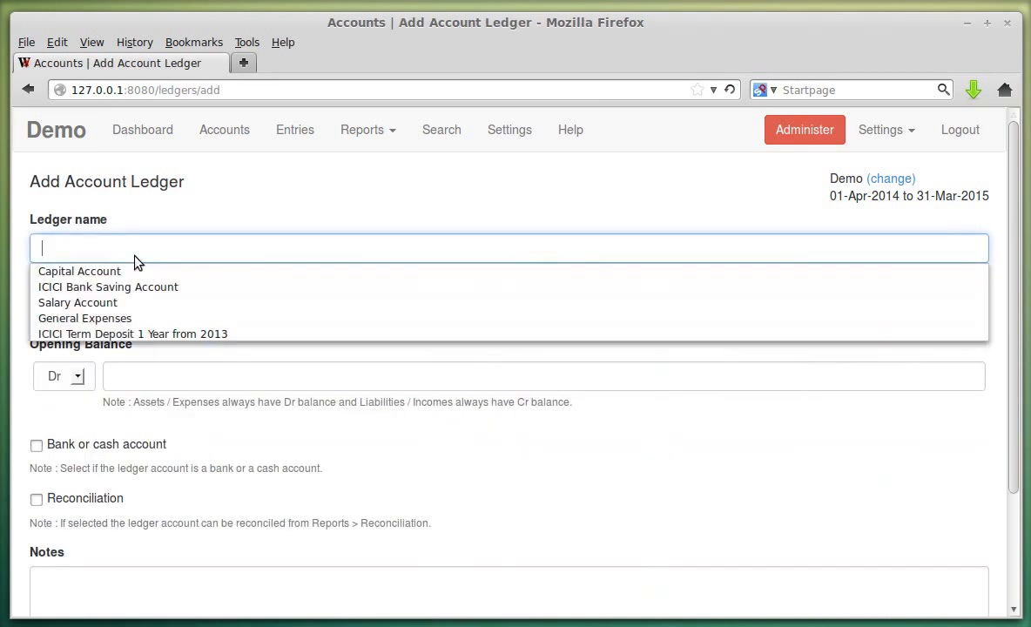
left_click(119, 317)
scroll(223, 277, "down", 2)
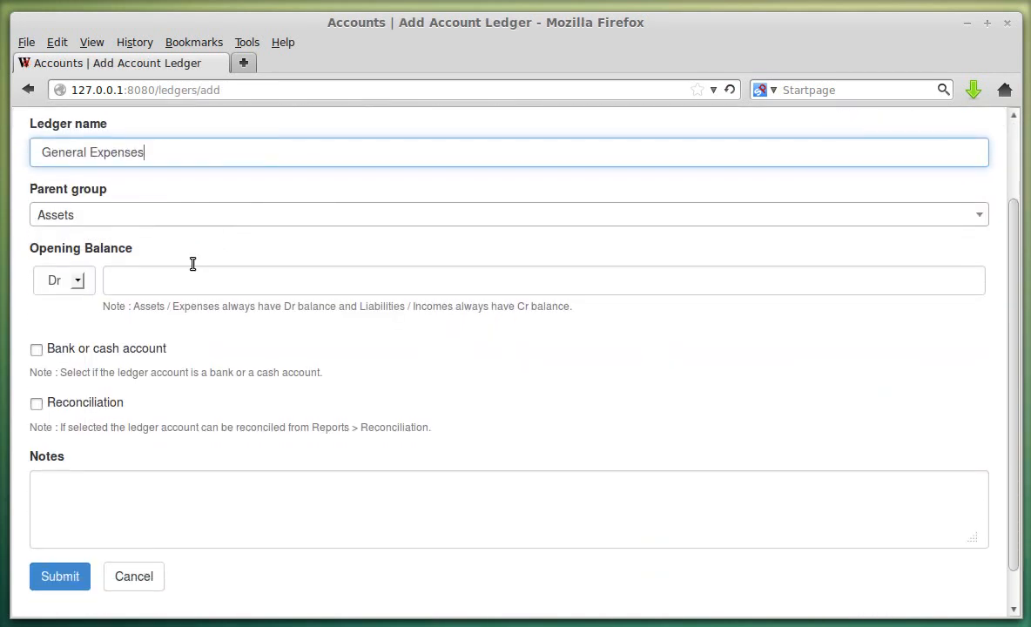
left_click(131, 216)
scroll(215, 340, "down", 3)
scroll(213, 340, "down", 4)
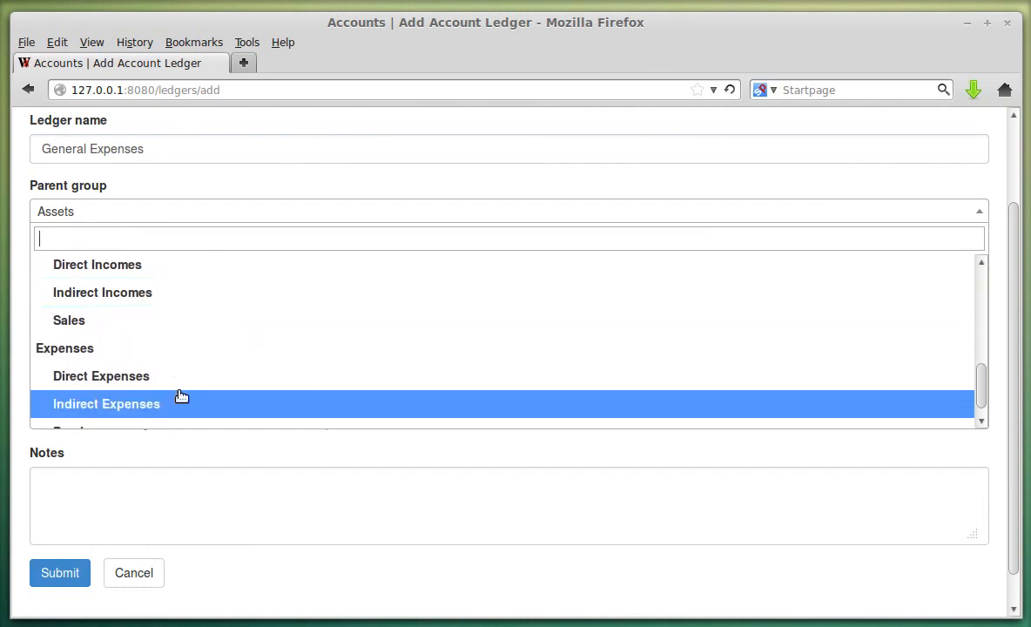
left_click(181, 401)
scroll(206, 306, "down", 1)
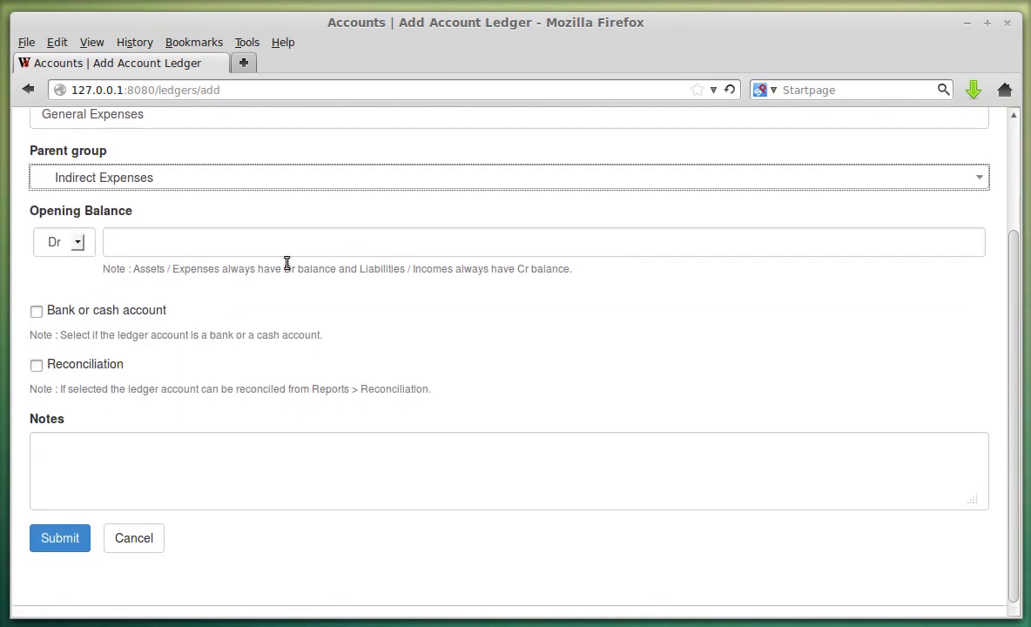
left_click(72, 537)
scroll(401, 257, "down", 6)
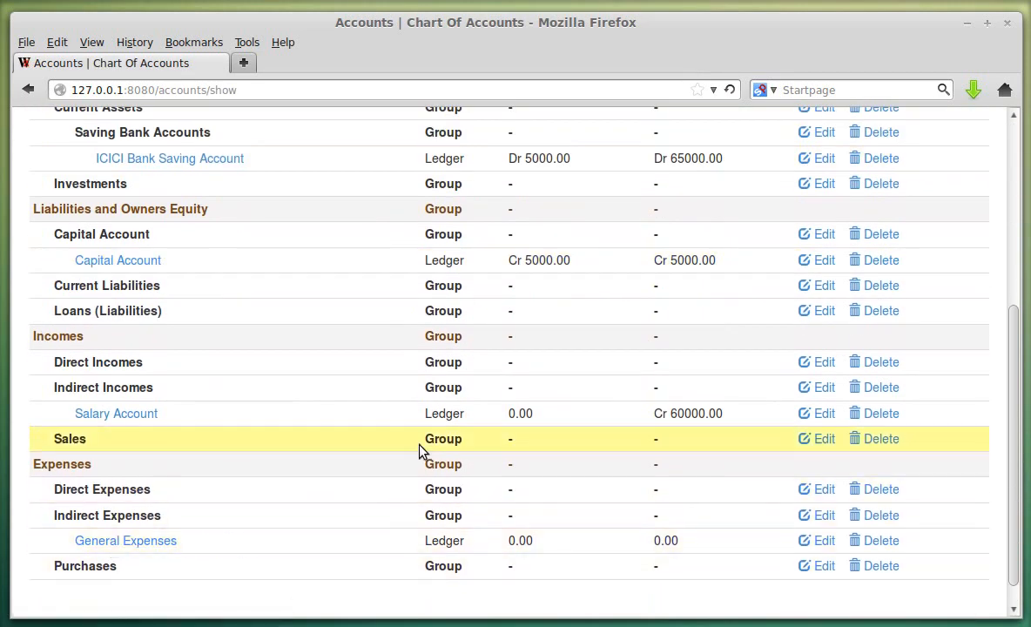
scroll(418, 449, "up", 6)
left_click(291, 142)
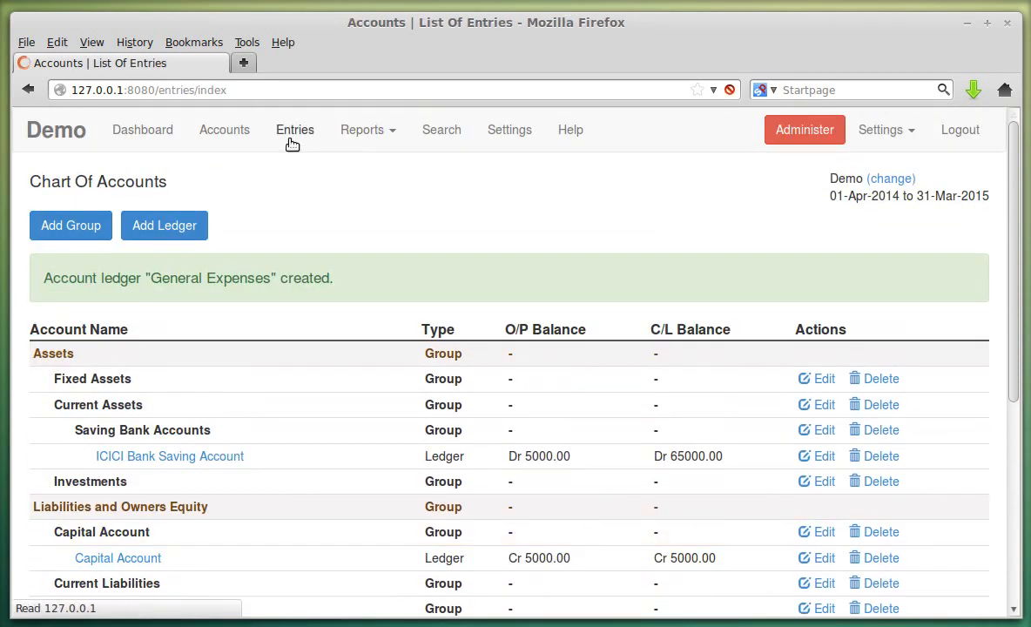
- Start a new Payment entry dated 1 May 2014
left_click(117, 226)
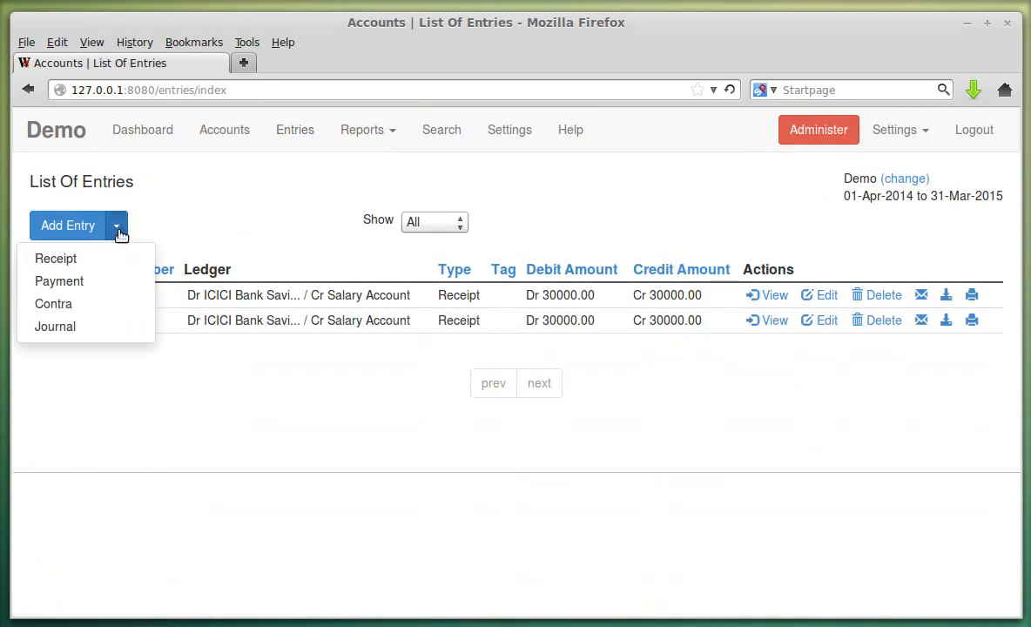
left_click(111, 284)
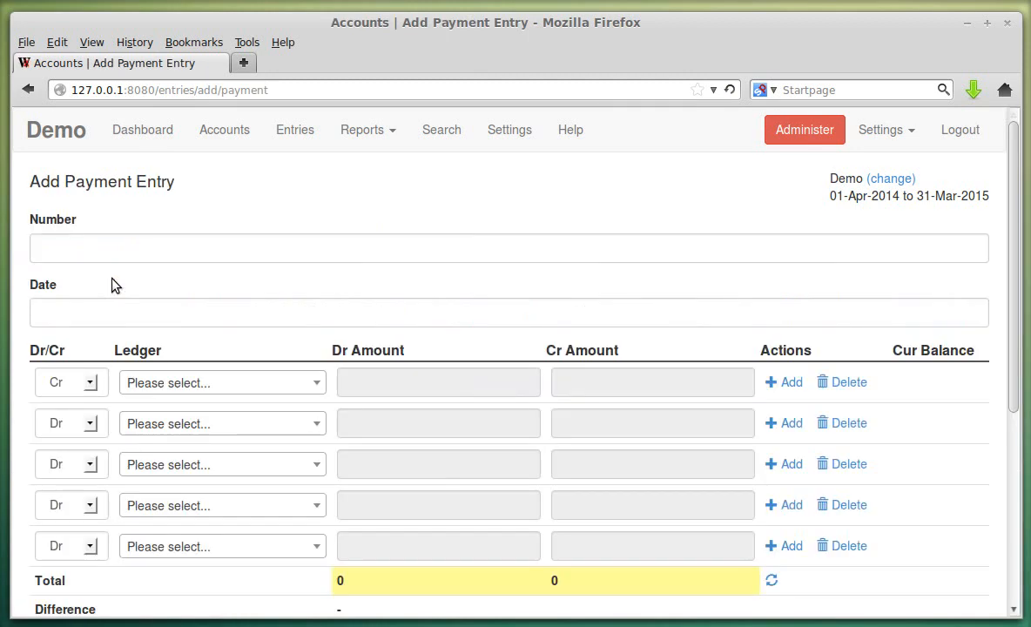
left_click(68, 313)
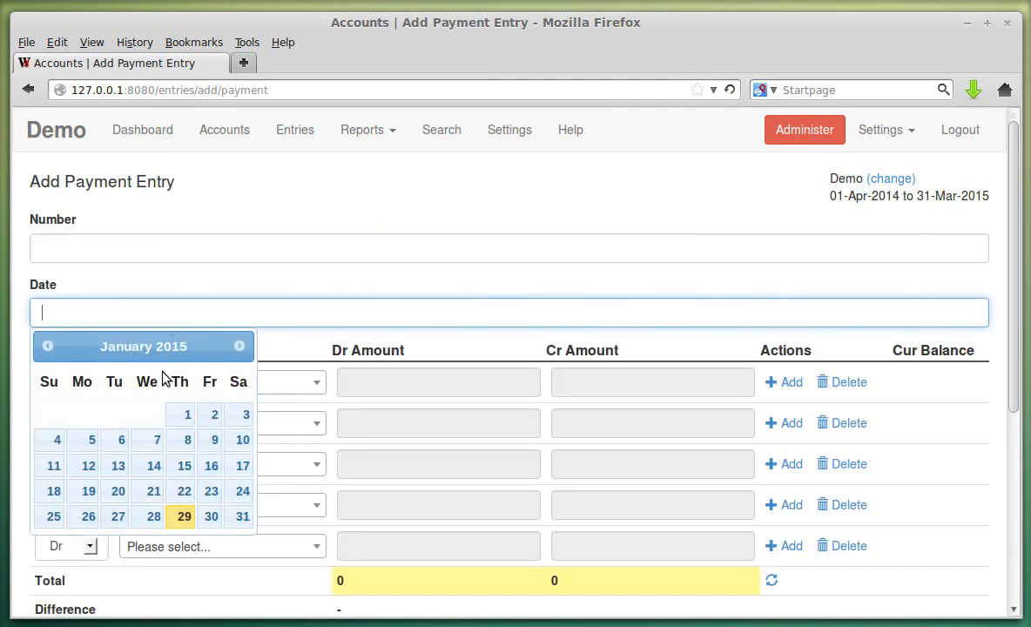
left_click(47, 346)
left_click(47, 346)
left_click(47, 347)
left_click(47, 347)
left_click(47, 346)
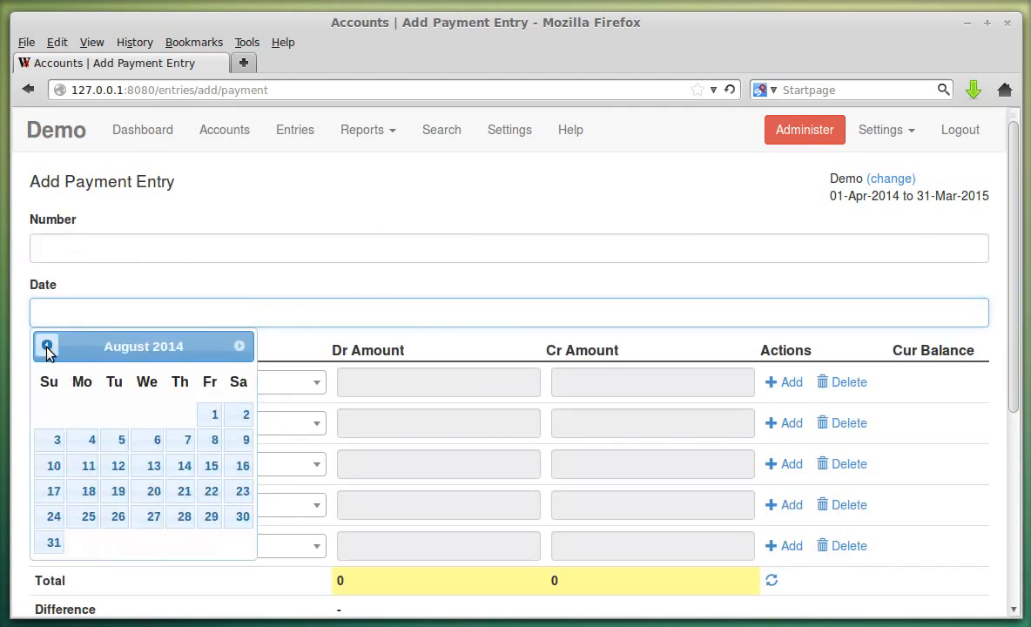
left_click(47, 347)
left_click(47, 347)
left_click(47, 346)
left_click(47, 346)
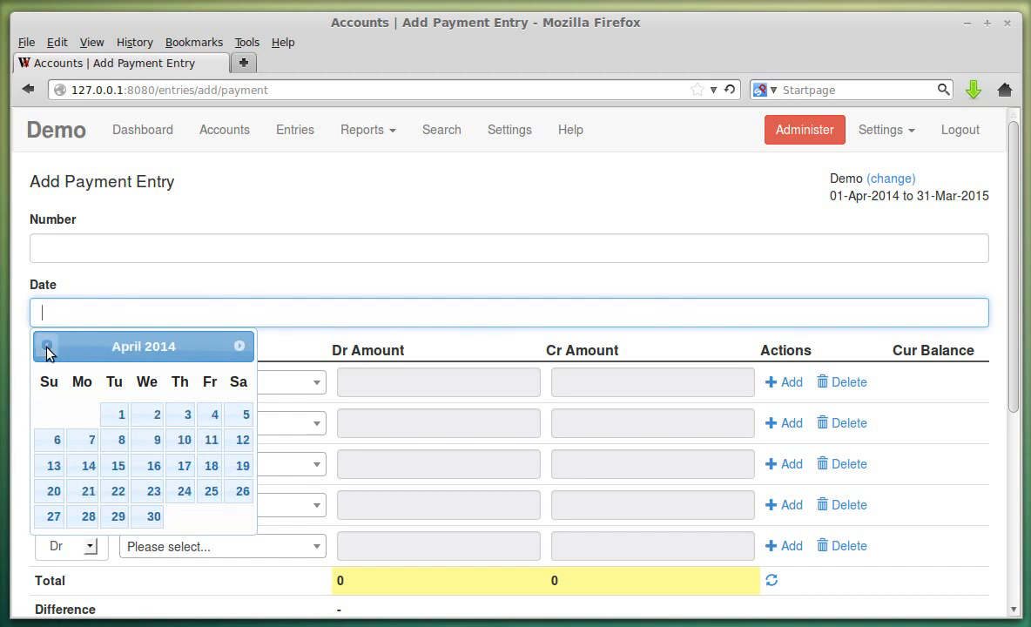
left_click(239, 347)
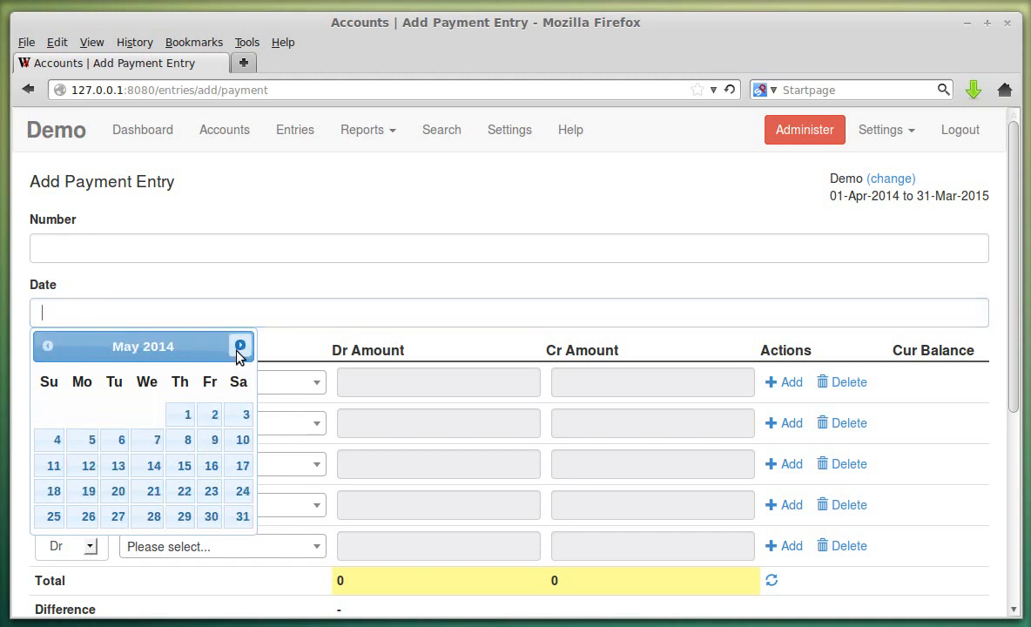
left_click(187, 415)
- Credit ICICI Bank Saving Account 10000 in the first row
scroll(393, 262, "down", 2)
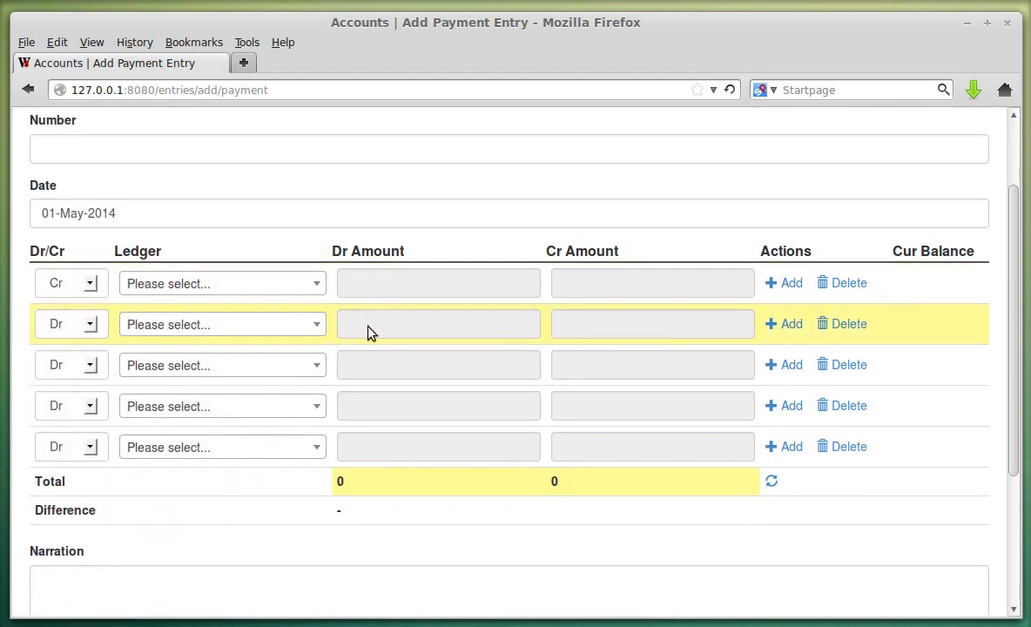
left_click(278, 294)
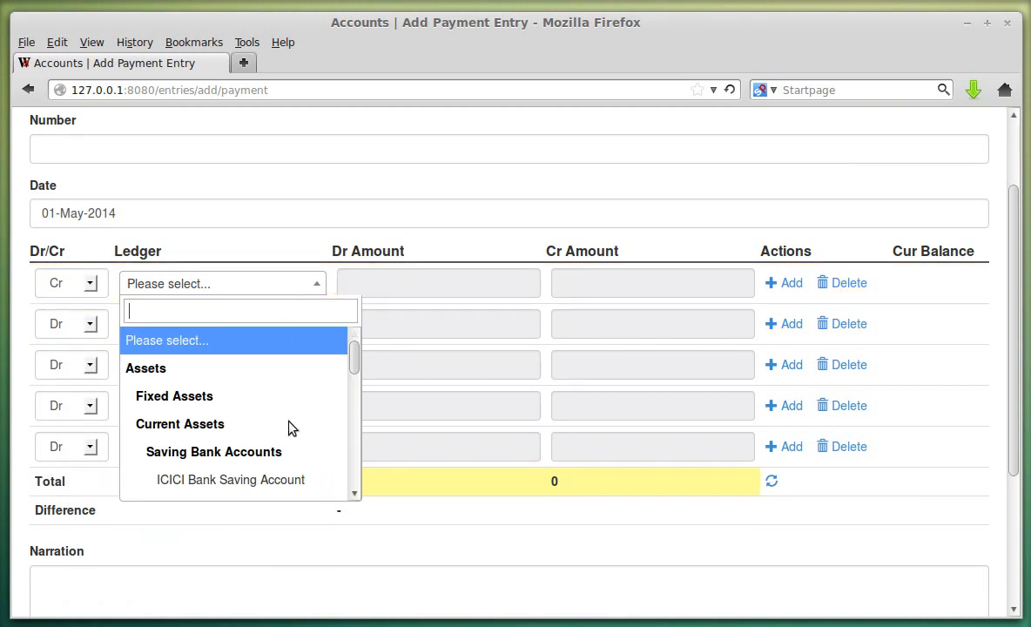
left_click(280, 481)
left_click(612, 283)
left_click(614, 290)
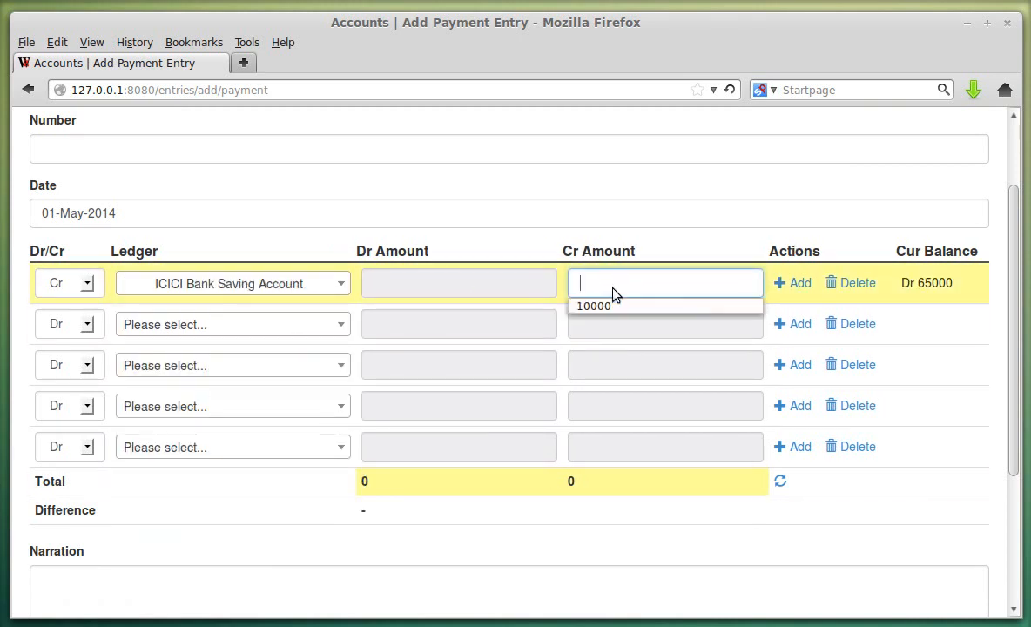
- Debit General Expenses 10000 in the second row and save the payment entry
left_click(264, 325)
scroll(264, 410, "down", 3)
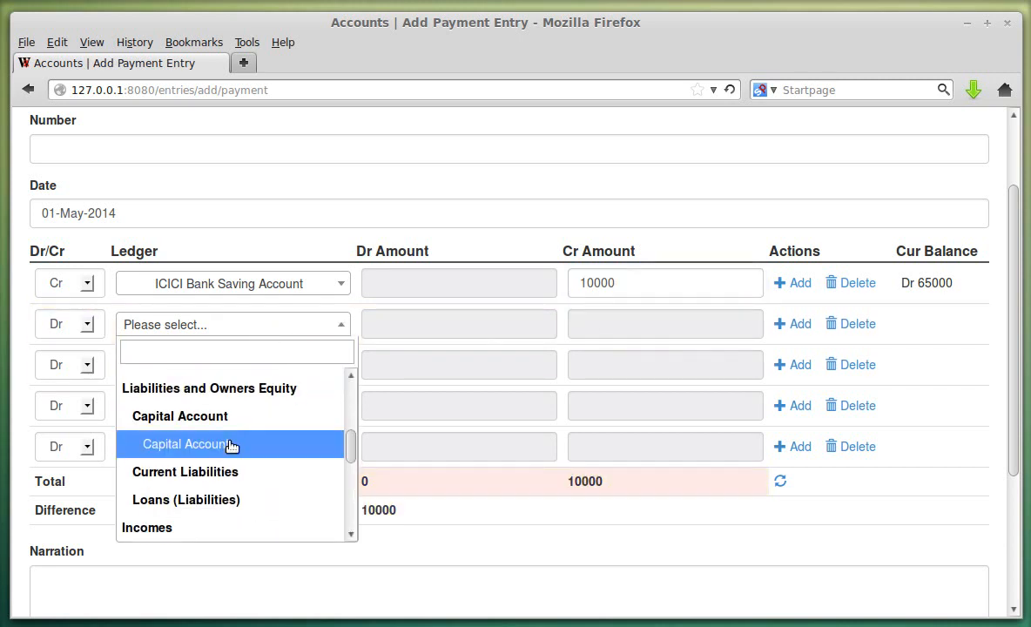
scroll(244, 430, "down", 3)
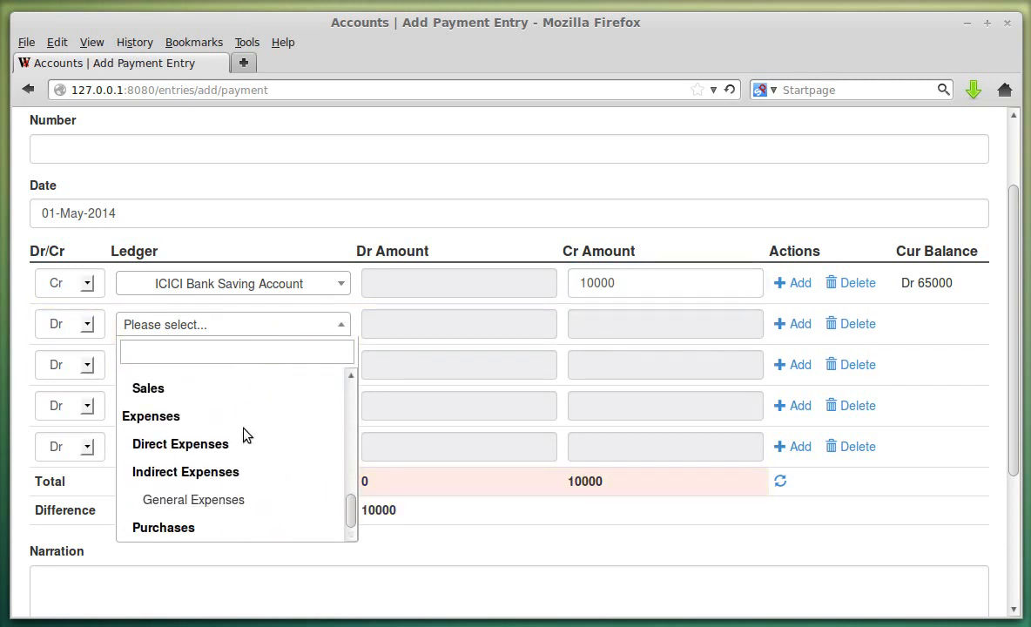
left_click(251, 498)
left_click(440, 321)
left_click(441, 322)
left_click(432, 348)
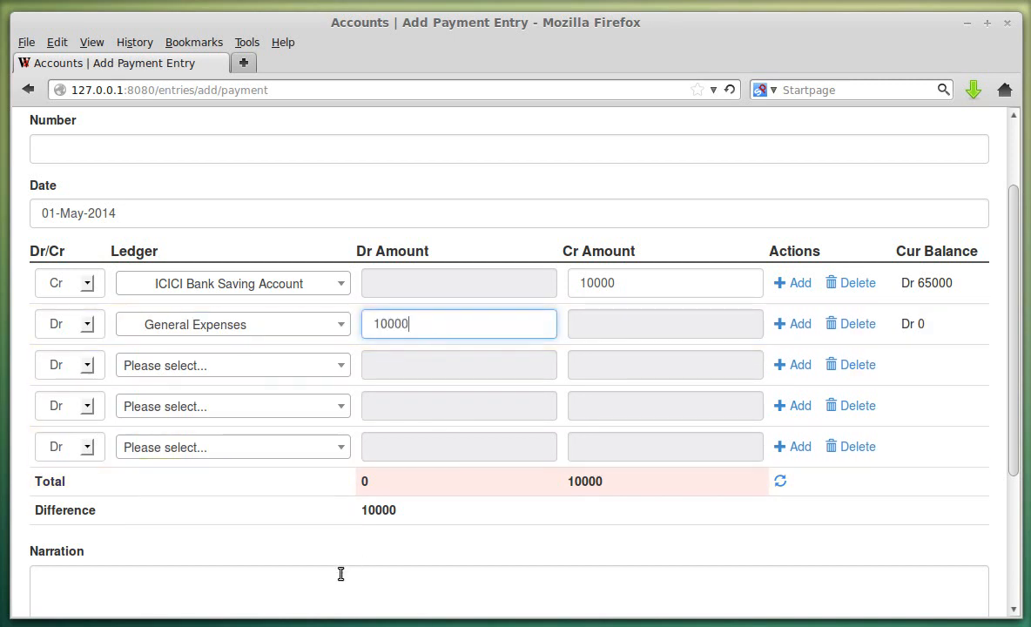
scroll(340, 358, "up", 2)
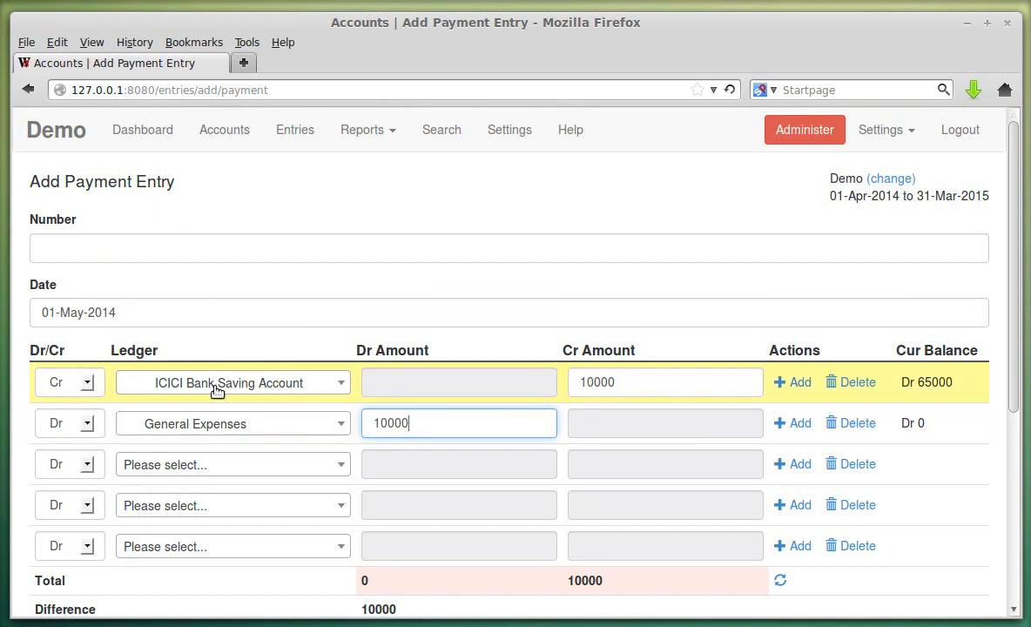
left_click(631, 384)
scroll(322, 340, "down", 6)
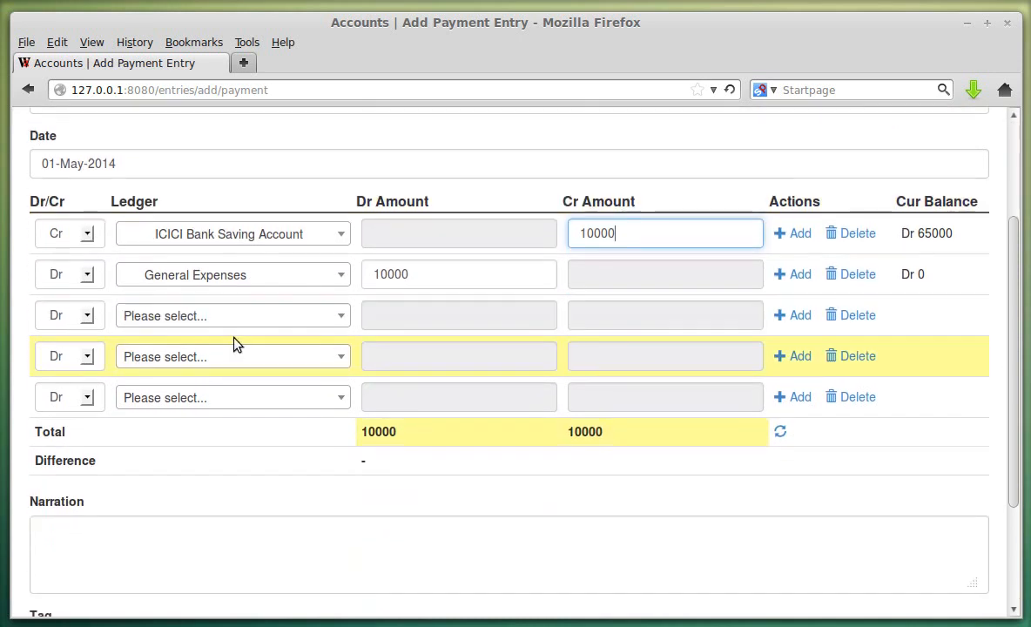
left_click(77, 542)
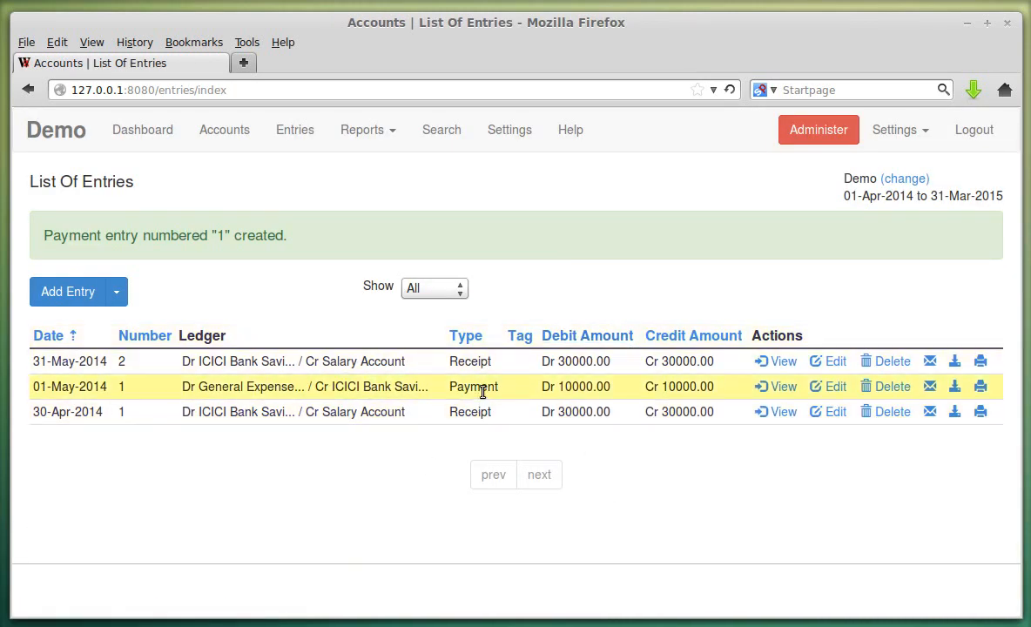
left_click(443, 288)
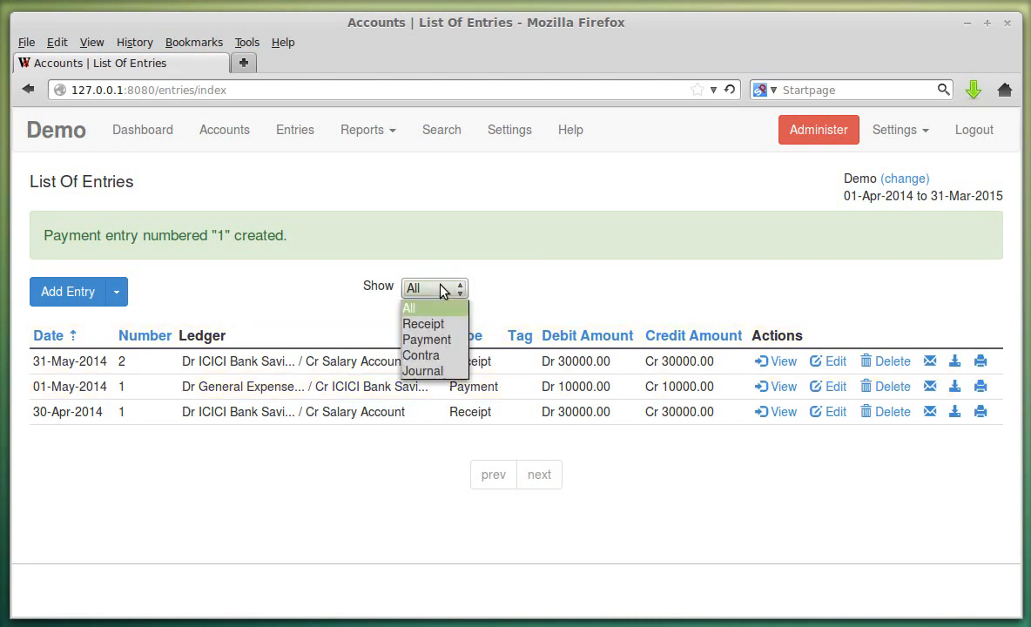
left_click(437, 331)
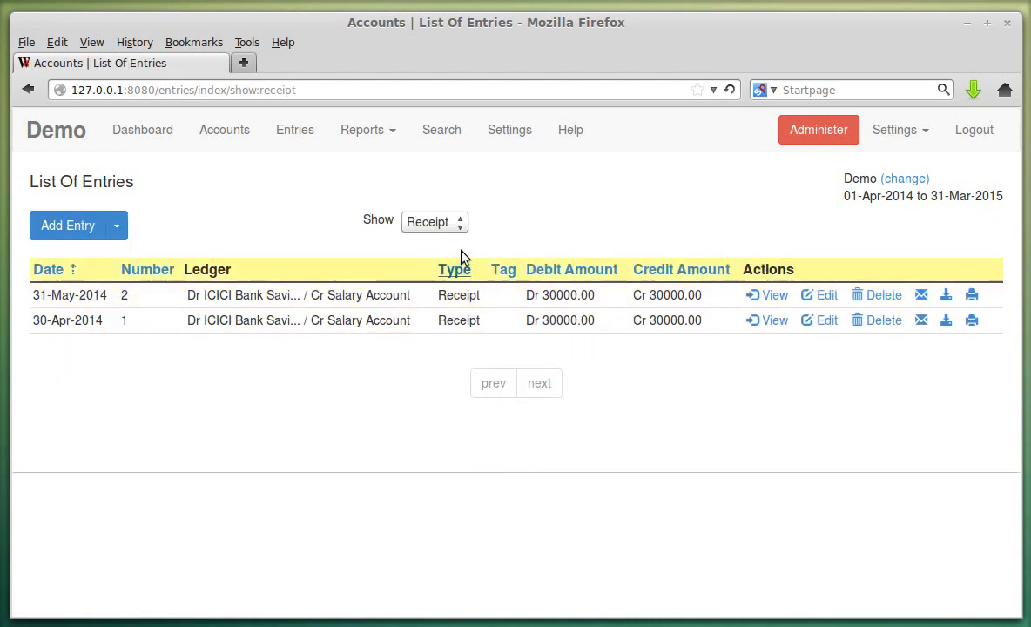
left_click(460, 224)
left_click(448, 276)
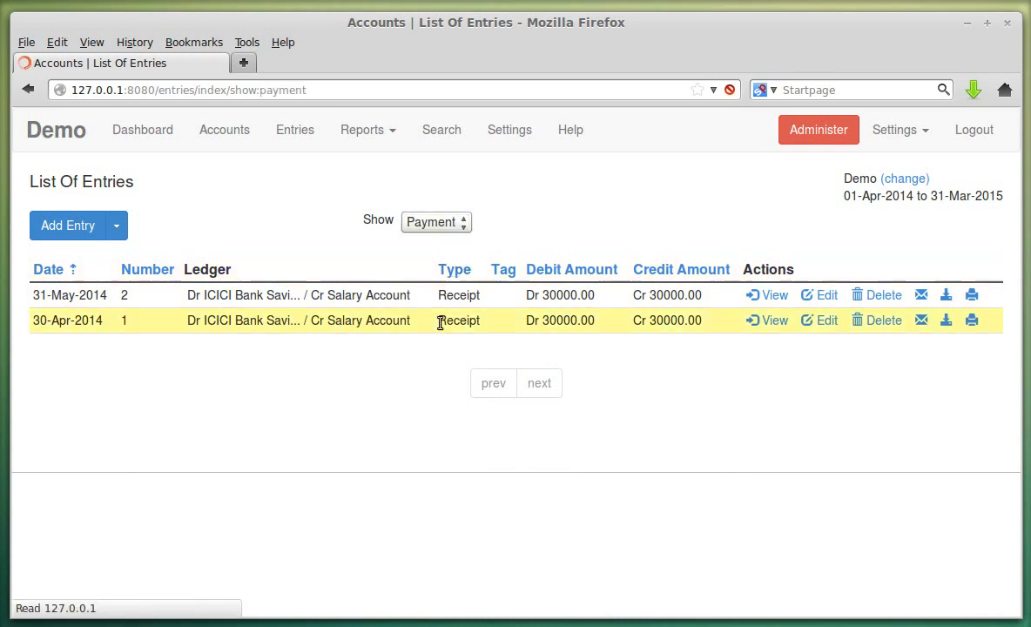
left_click(444, 223)
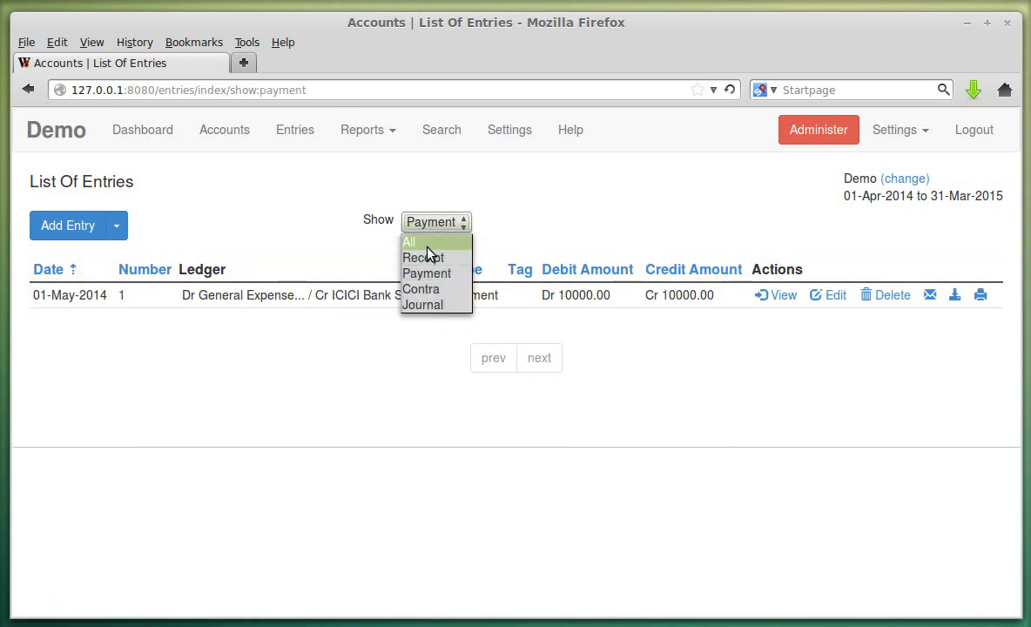
left_click(415, 242)
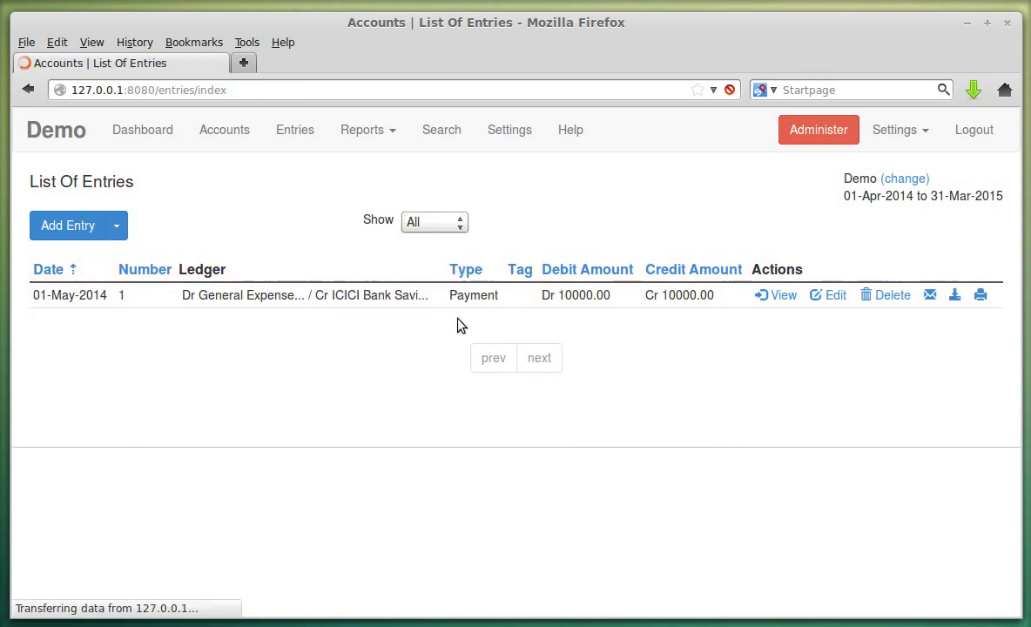
left_click(118, 226)
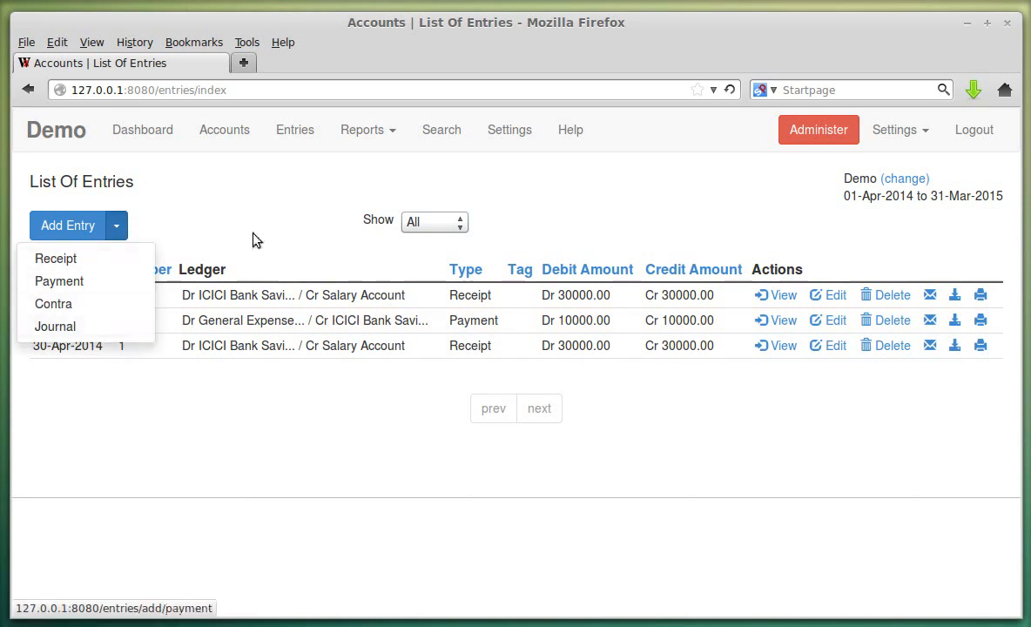
left_click(270, 204)
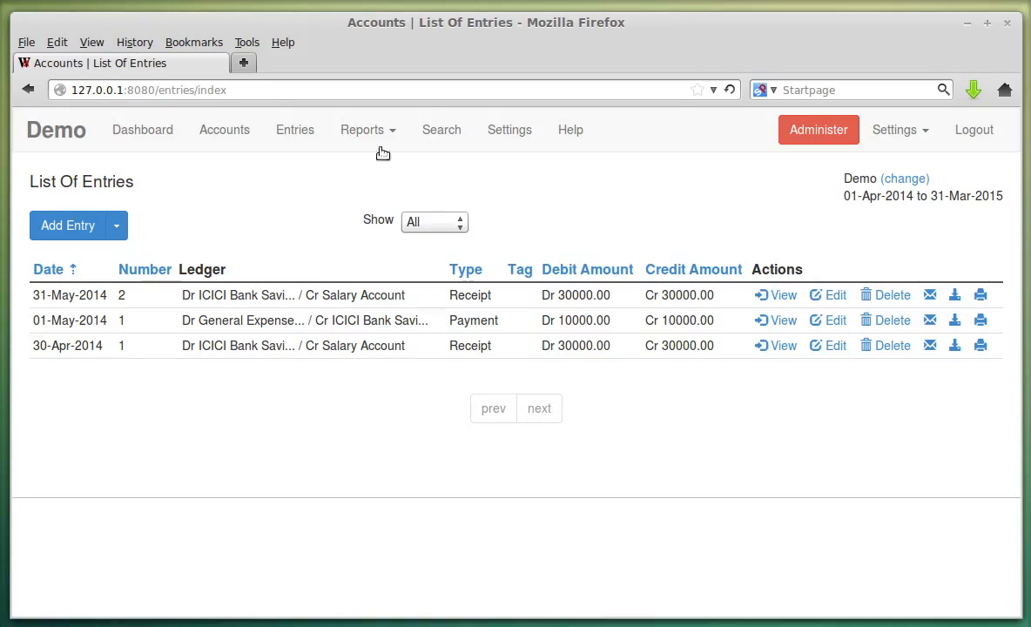
- Open the Profit & Loss report from Reports and scroll through it
left_click(374, 132)
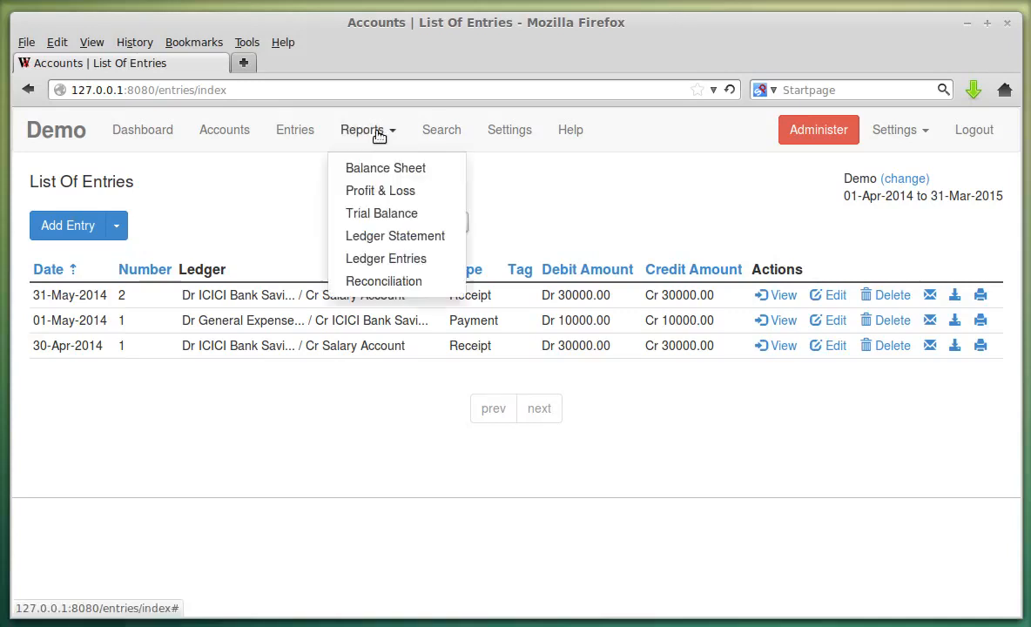
left_click(383, 190)
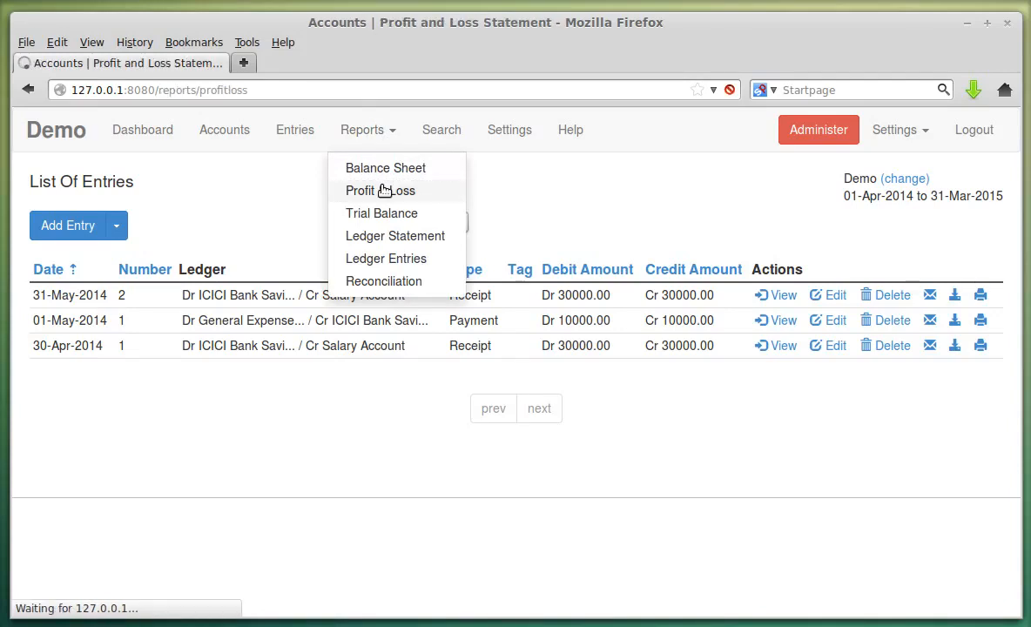
scroll(807, 362, "down", 2)
scroll(807, 363, "down", 2)
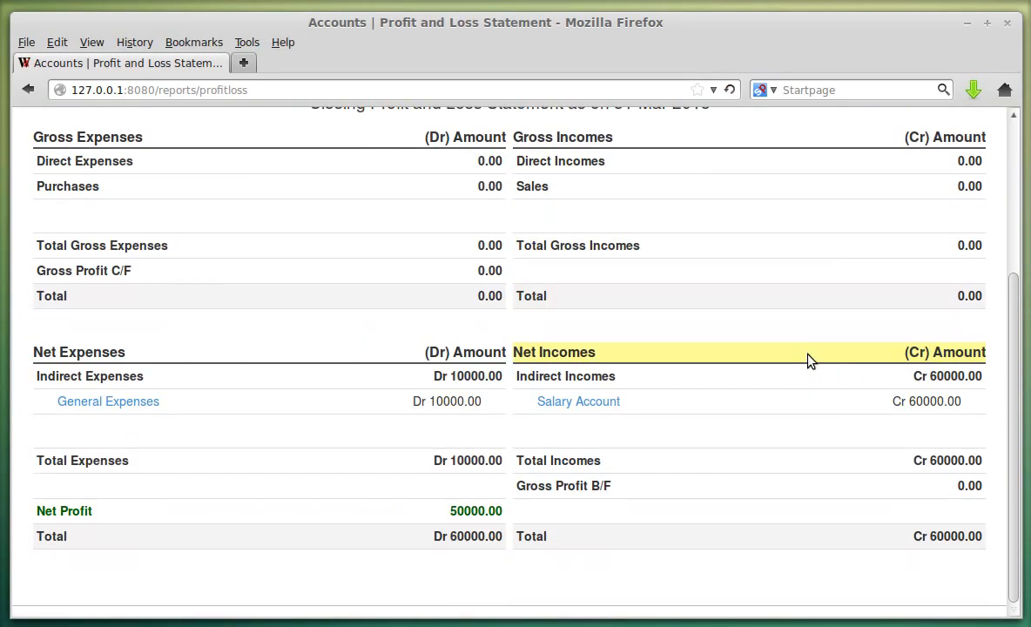
scroll(615, 303, "up", 2)
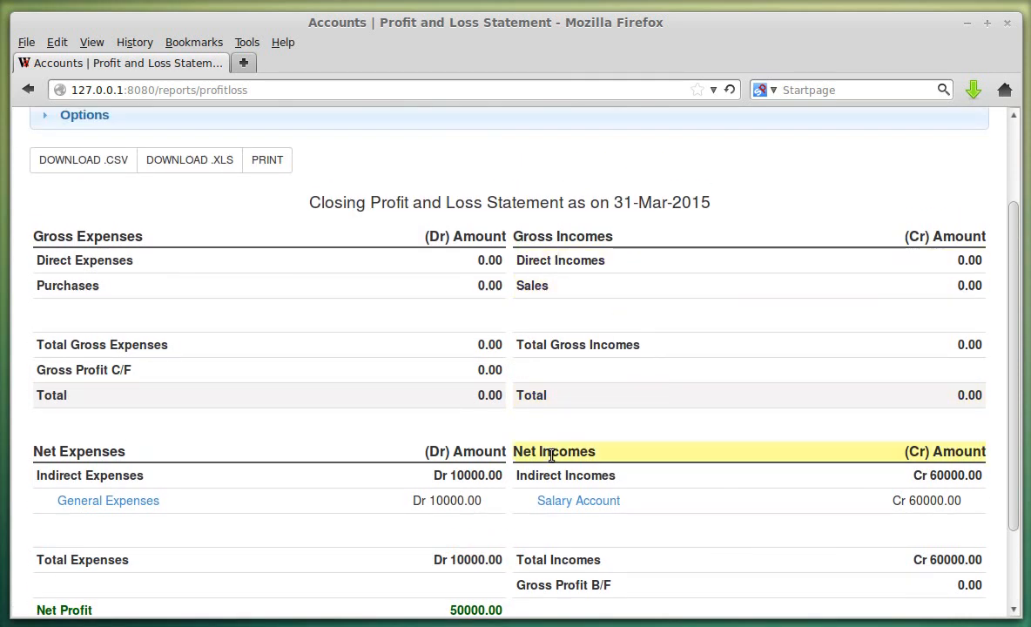
scroll(640, 388, "down", 2)
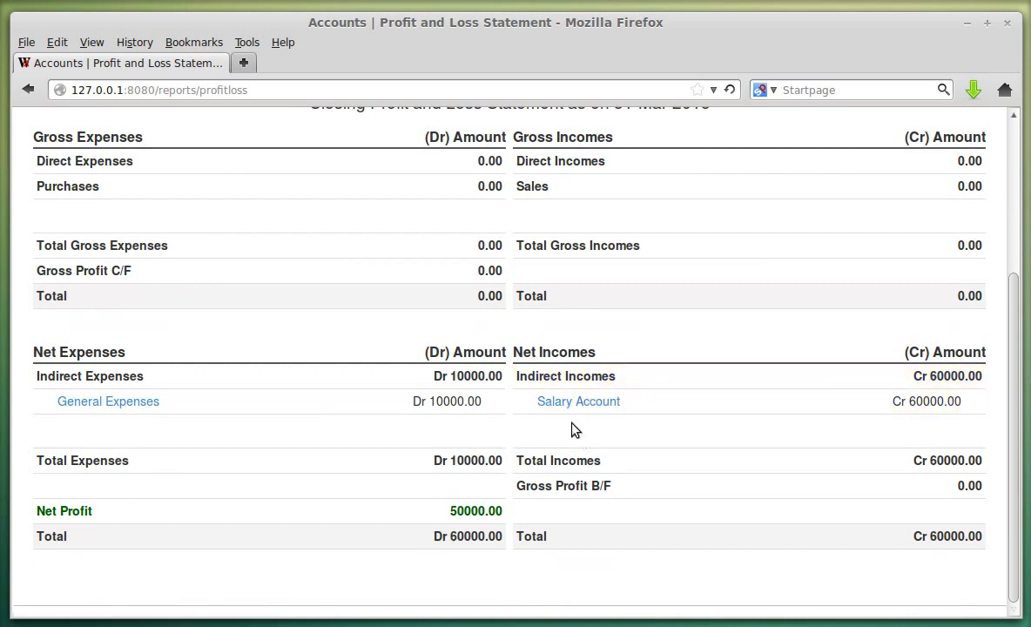
- Highlight the Salary Account amount 60000.00 and the Net Profit of 50000.00
left_click_drag(910, 402, 960, 403)
left_click(961, 403)
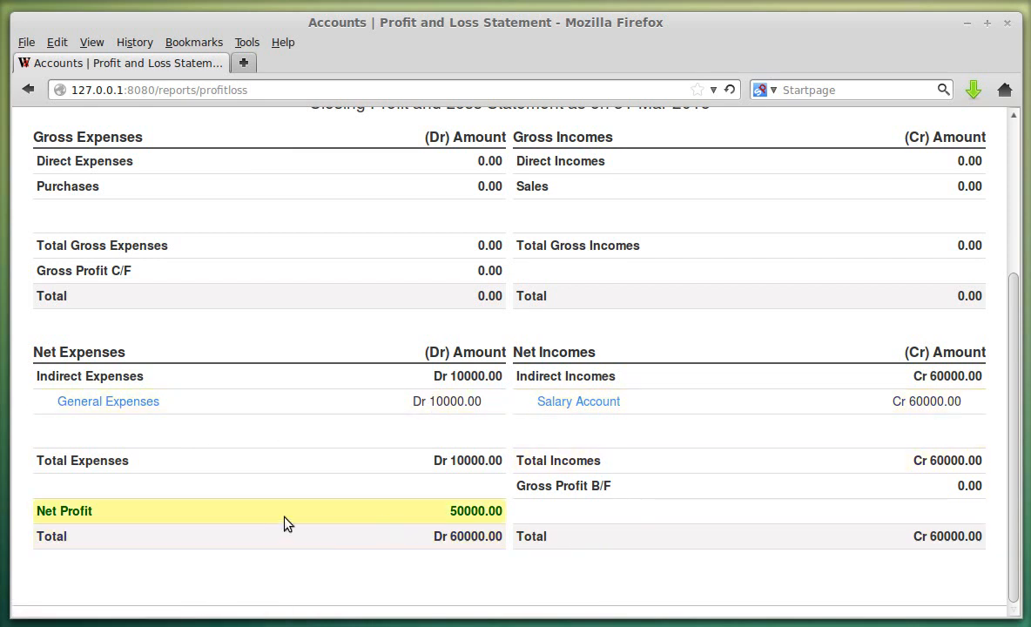
left_click_drag(448, 511, 500, 510)
left_click(501, 510)
left_click_drag(47, 509, 94, 509)
left_click(256, 490)
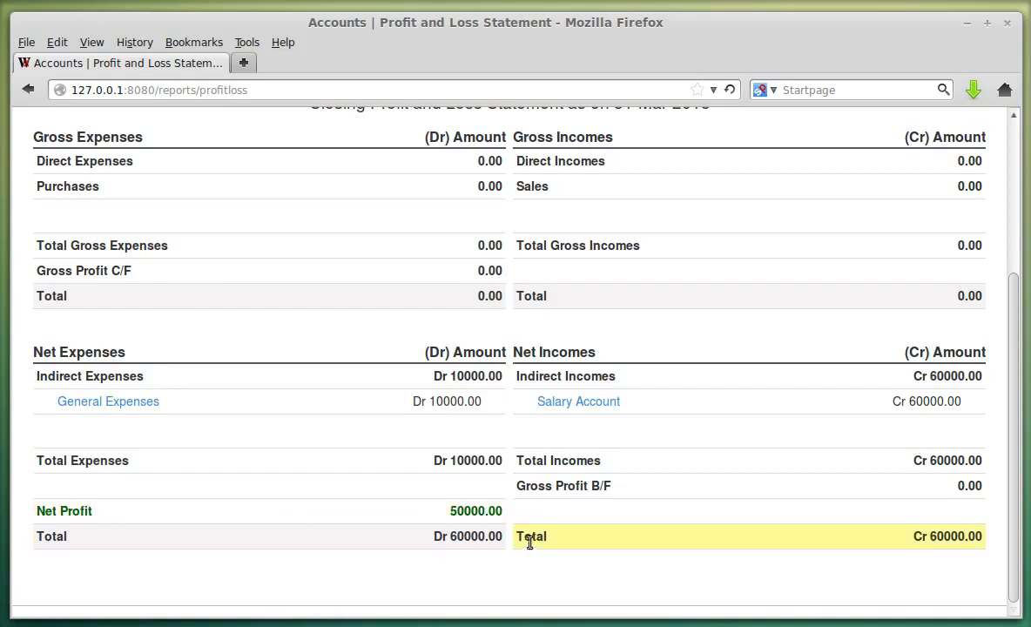
- Highlight the Sales, Direct Expenses, Purchases, Indirect Incomes and Indirect Expenses labels
scroll(805, 526, "up", 4)
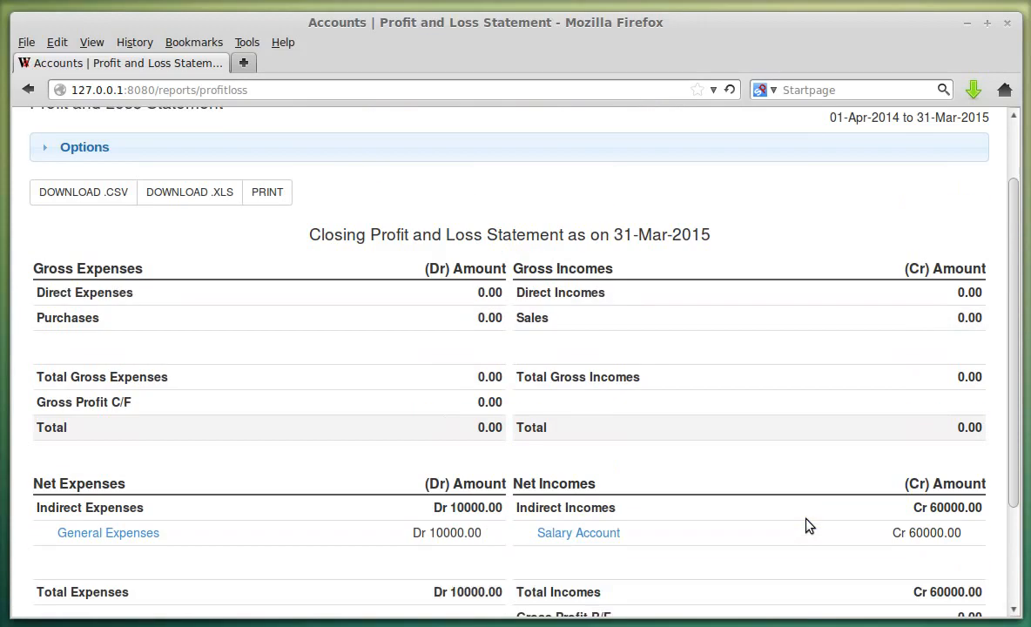
scroll(771, 530, "down", 3)
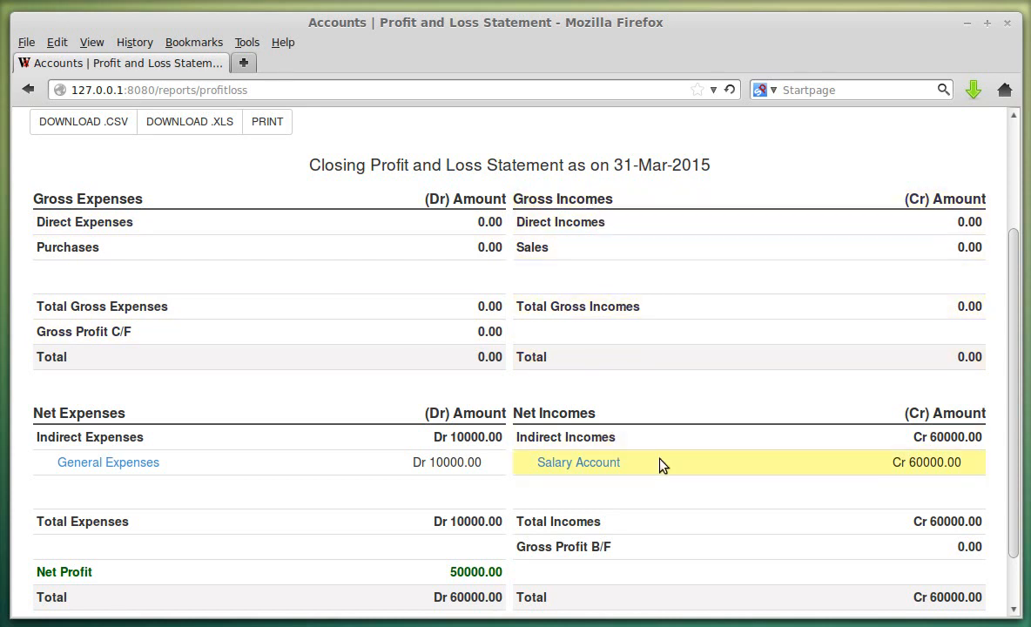
scroll(660, 462, "up", 2)
scroll(623, 377, "down", 1)
left_click_drag(517, 273, 666, 298)
double_click(522, 297)
left_click_drag(37, 272, 145, 281)
double_click(68, 304)
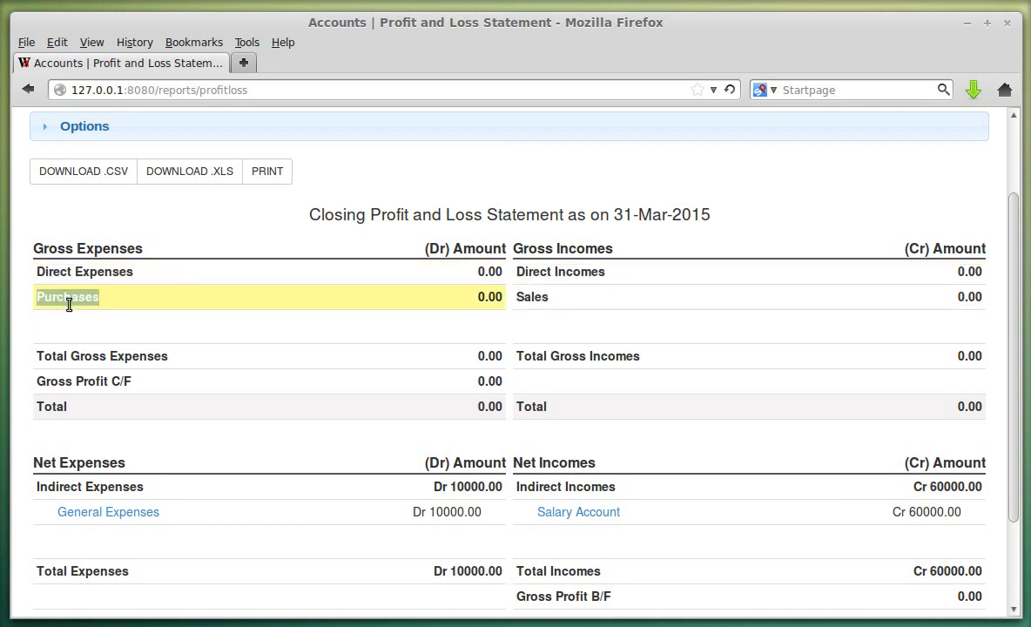
scroll(662, 383, "down", 2)
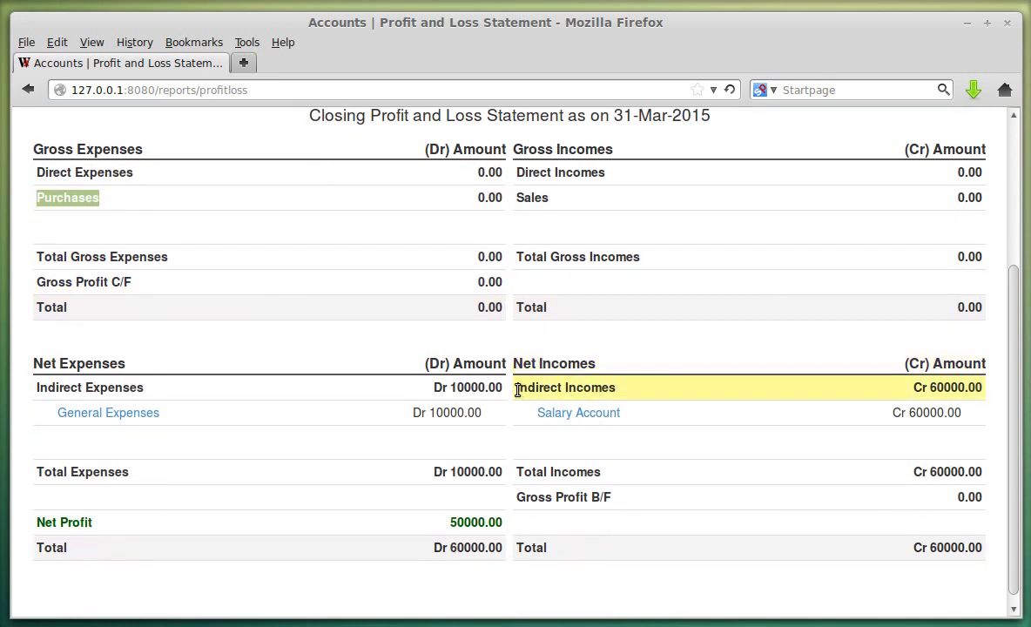
left_click_drag(517, 391, 615, 387)
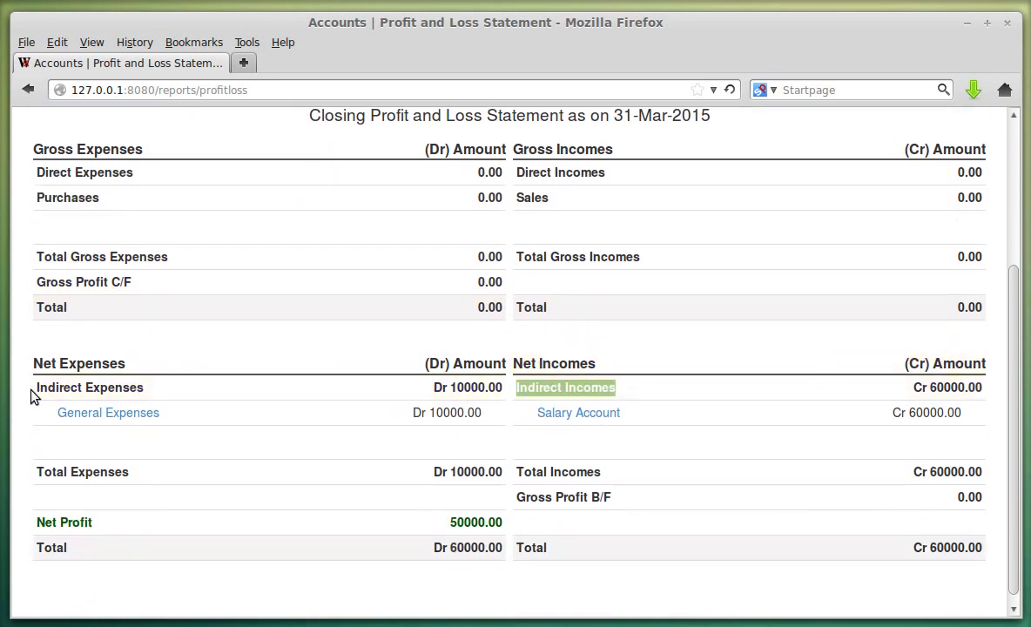
left_click_drag(34, 394, 148, 383)
left_click(148, 384)
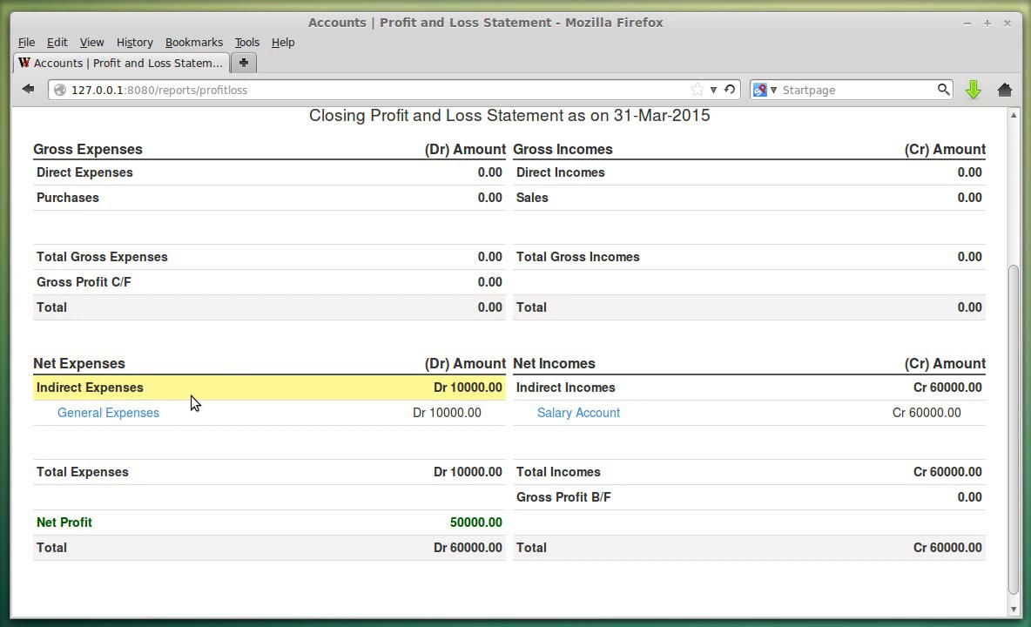
scroll(297, 435, "up", 4)
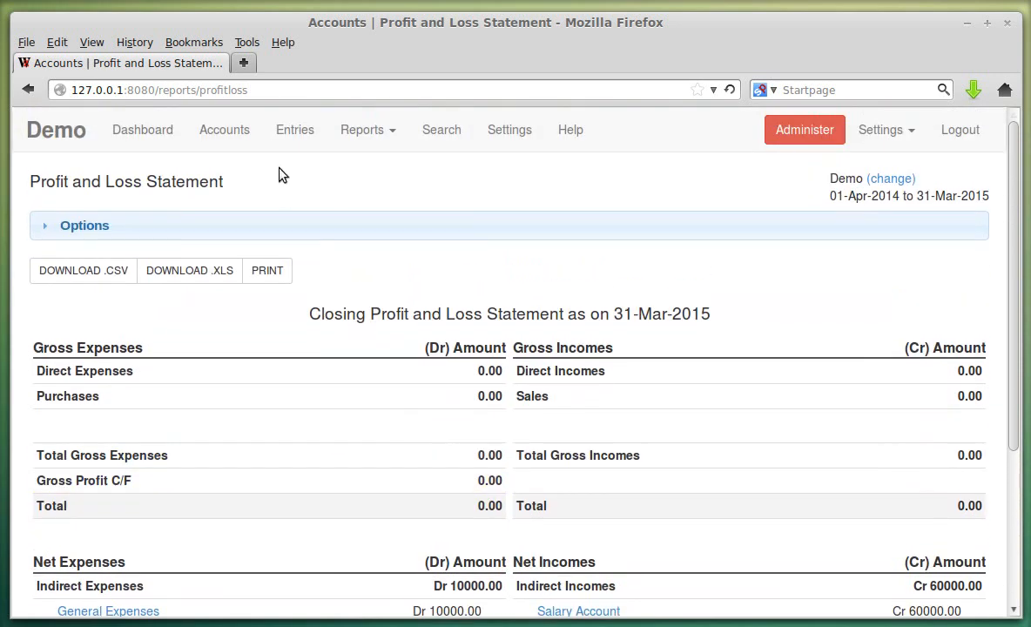
- Look at the Direct Incomes group's settings, then find Direct Incomes in the Profit & Loss report
left_click(242, 137)
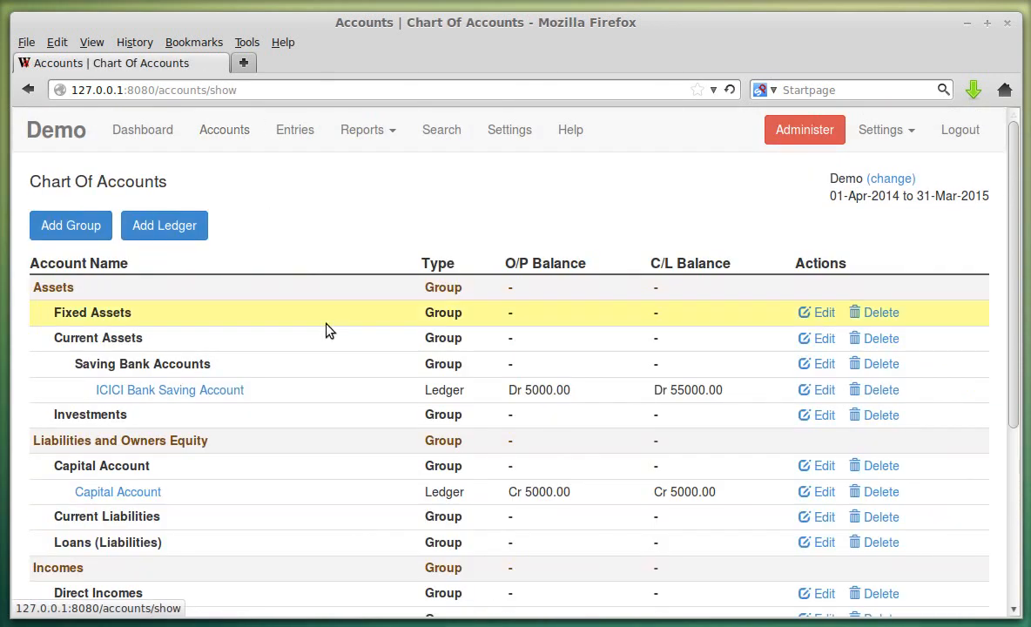
scroll(324, 323, "down", 5)
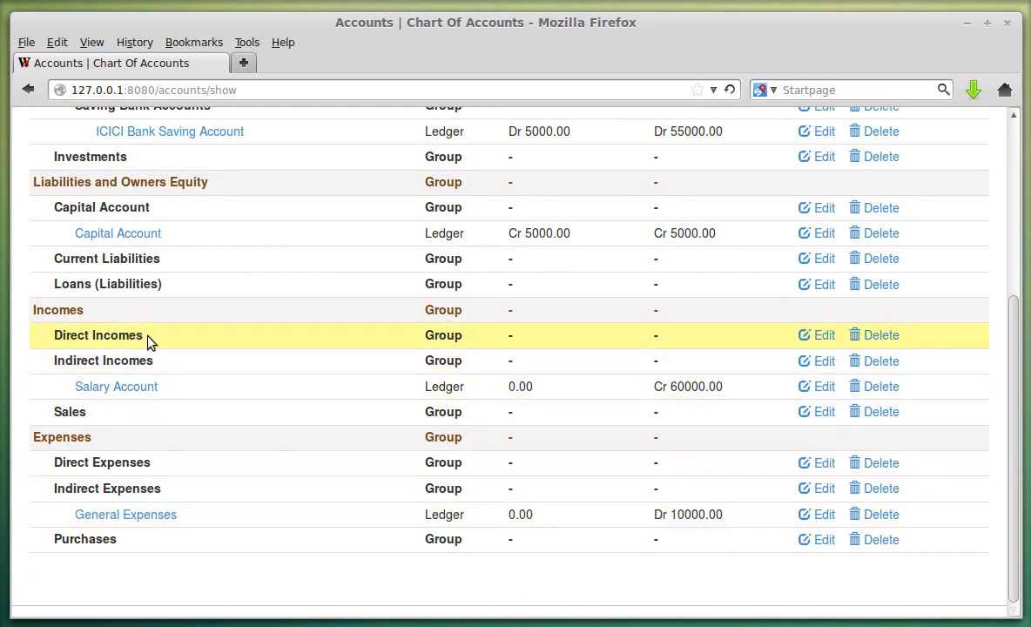
left_click(814, 336)
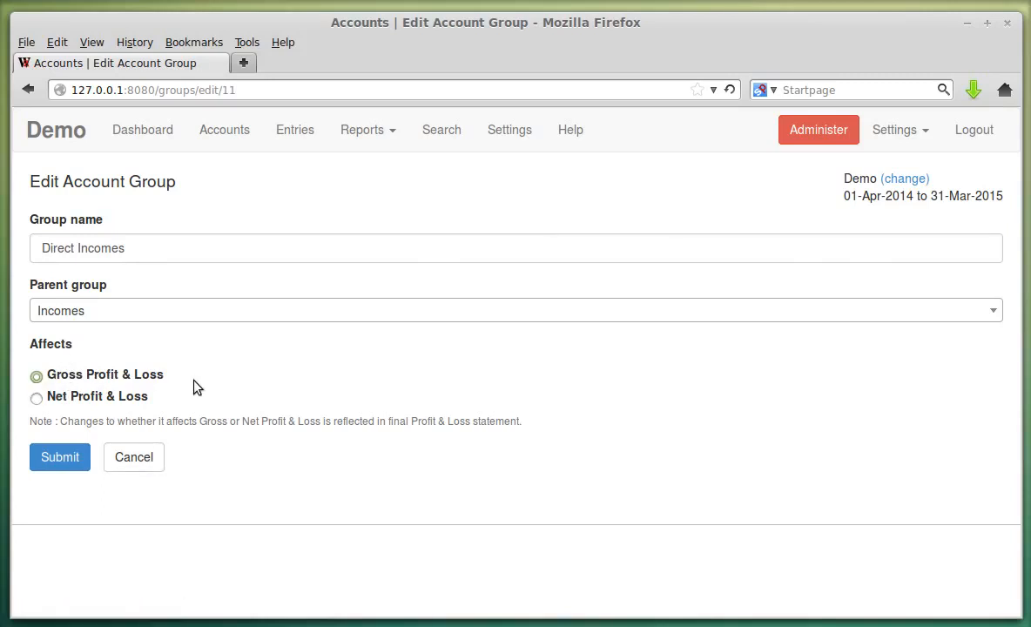
left_click(367, 128)
left_click(375, 194)
scroll(426, 352, "down", 3)
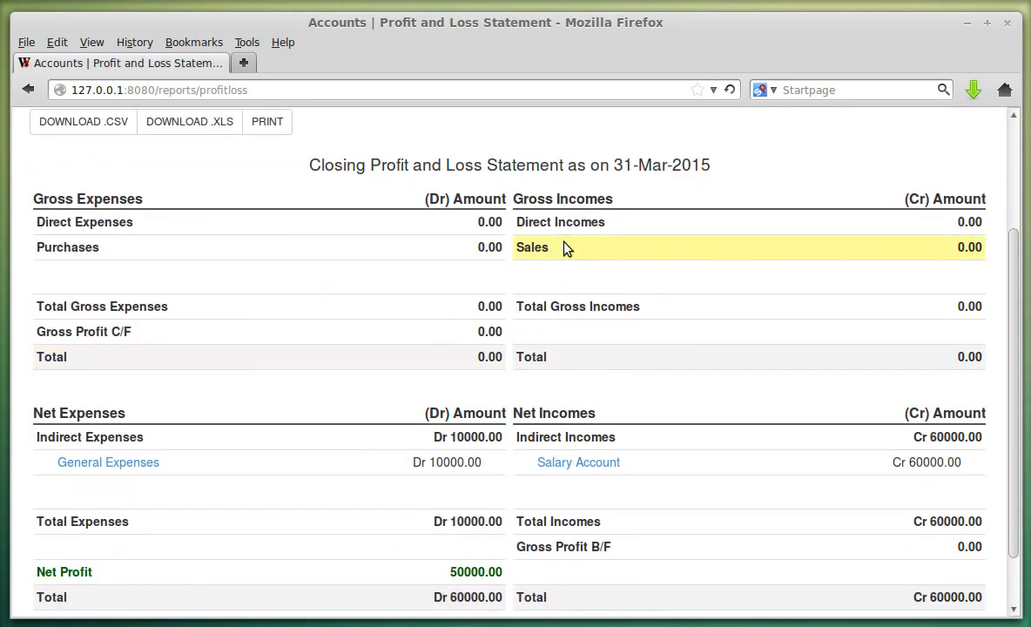
left_click_drag(526, 223, 669, 227)
left_click(655, 231)
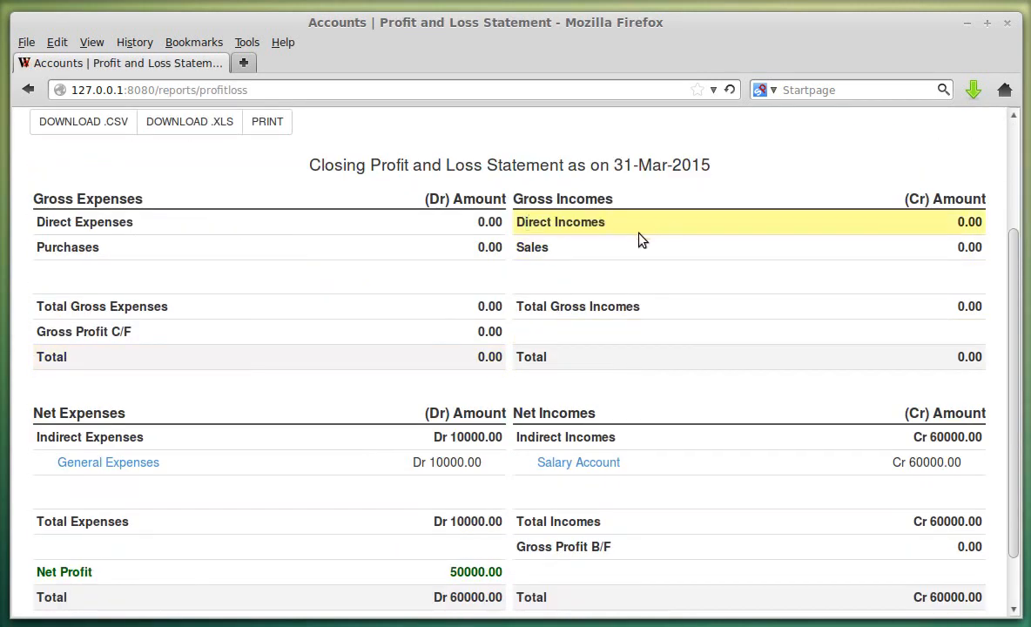
scroll(345, 196, "up", 3)
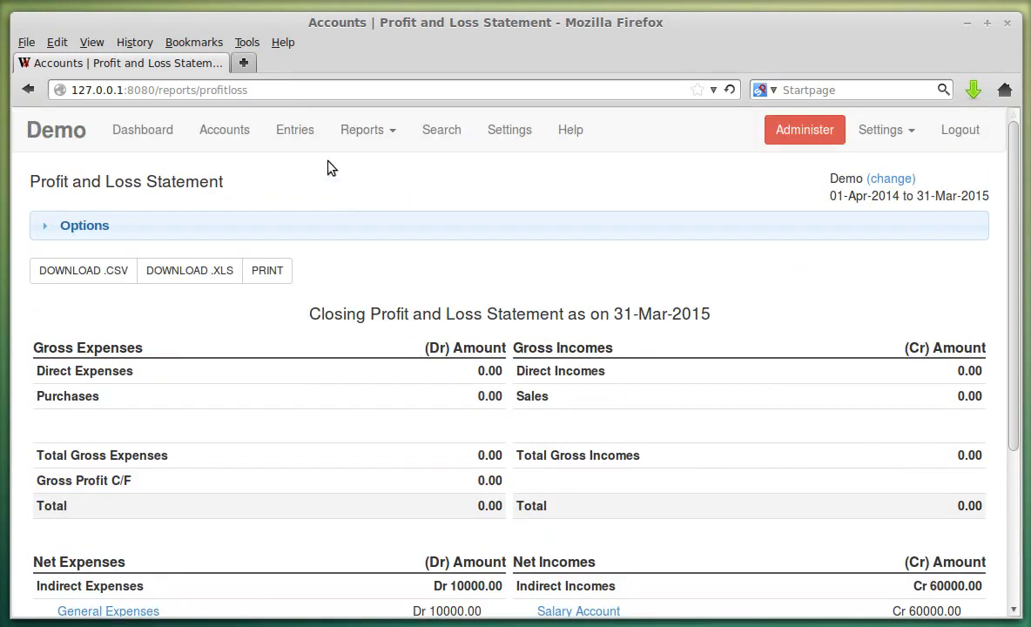
left_click(294, 132)
- Change Direct Incomes to affect Net Profit & Loss and save the group
left_click(223, 130)
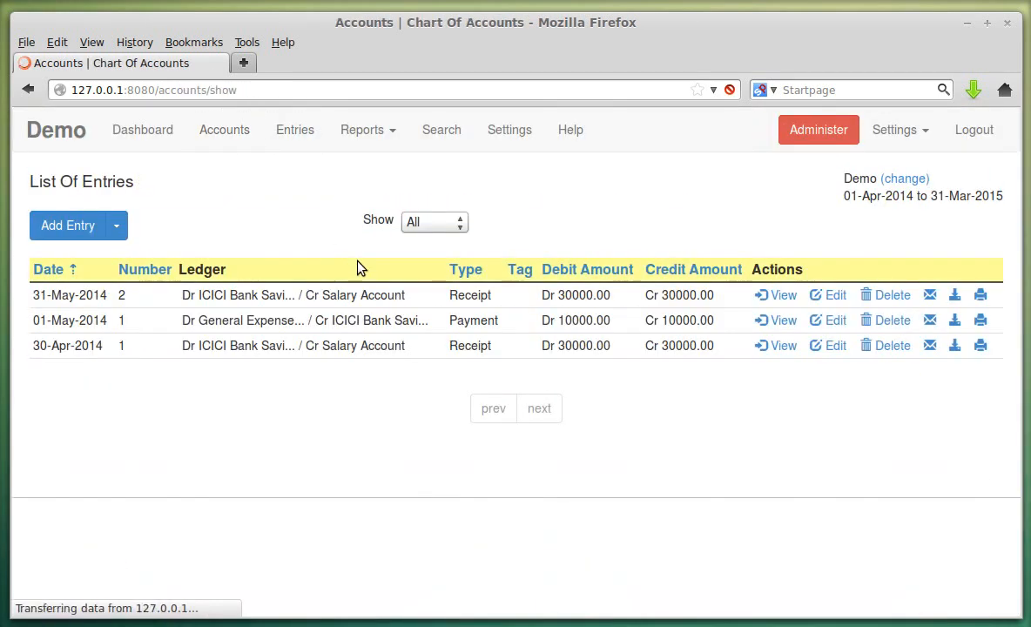
scroll(366, 287, "down", 5)
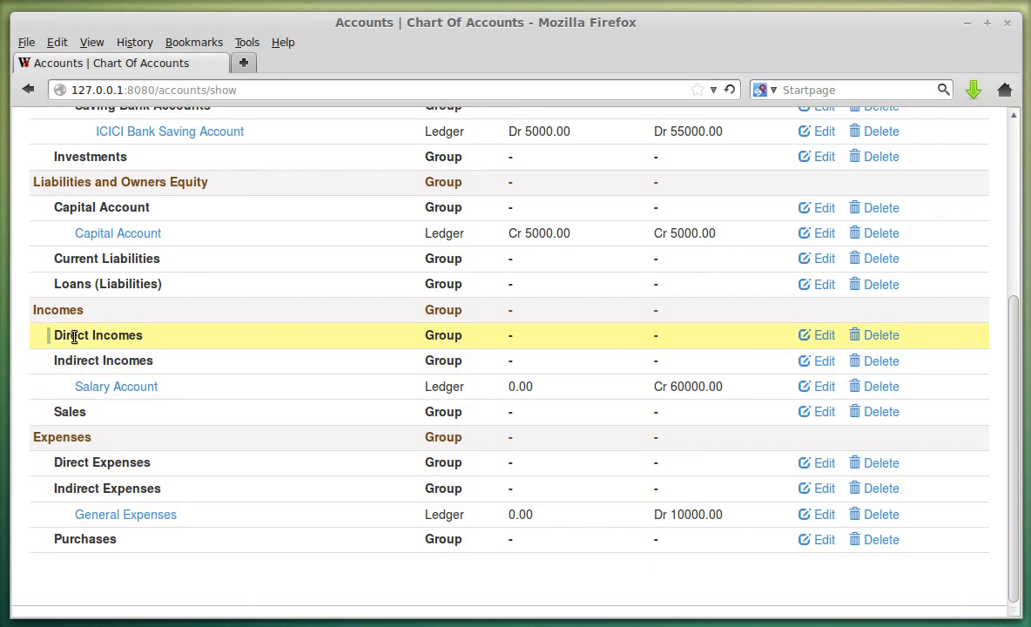
left_click(810, 334)
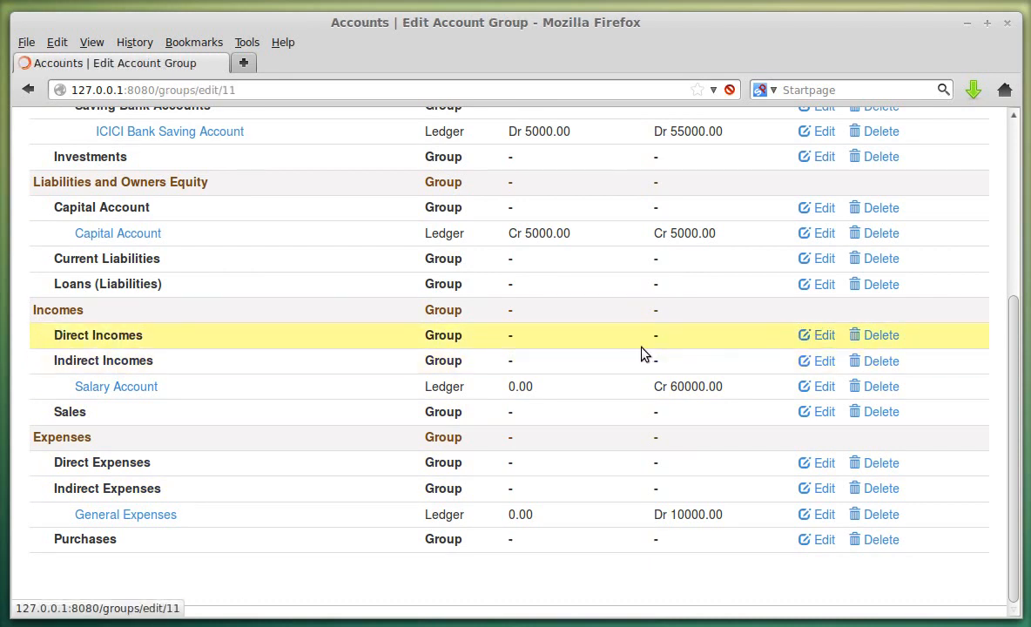
left_click(36, 399)
left_click(68, 463)
- Confirm in the Profit and Loss Statement that Direct Incomes now sits under Net Incomes
left_click(363, 130)
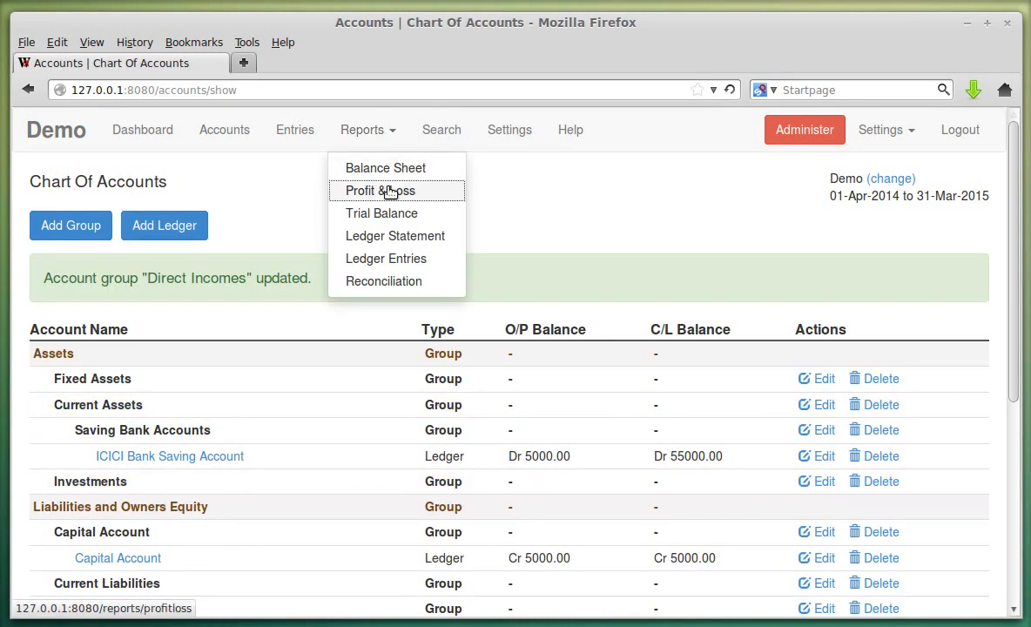
left_click(389, 191)
scroll(499, 223, "down", 4)
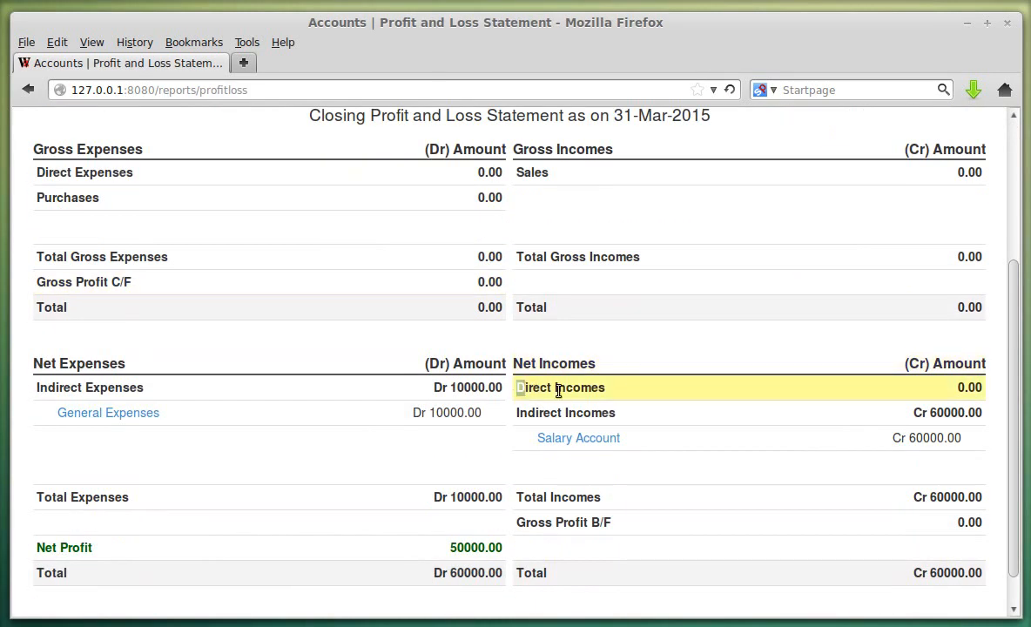
left_click_drag(546, 391, 606, 389)
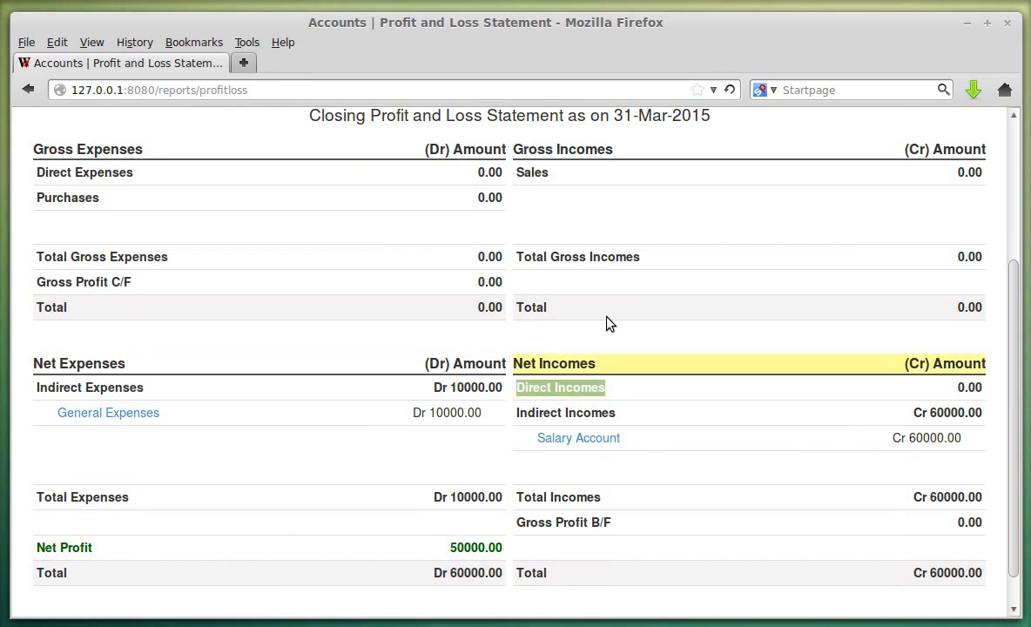
left_click(563, 385)
left_click_drag(520, 388, 604, 391)
left_click(600, 393)
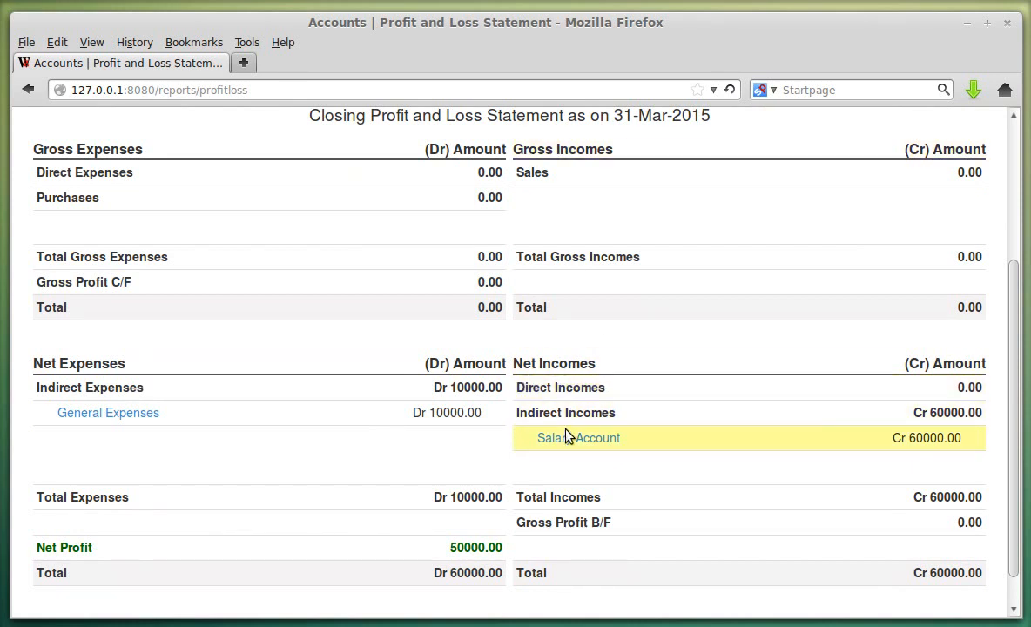
scroll(540, 318, "up", 3)
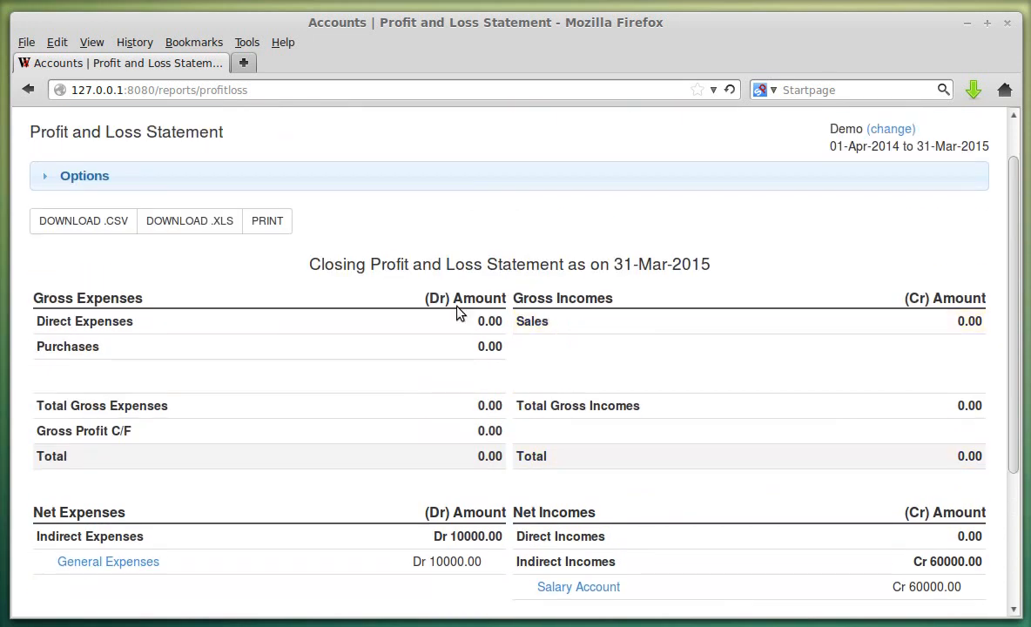
scroll(435, 252, "up", 1)
- Switch Direct Incomes back to affect Gross Profit & Loss and save the group
left_click(226, 130)
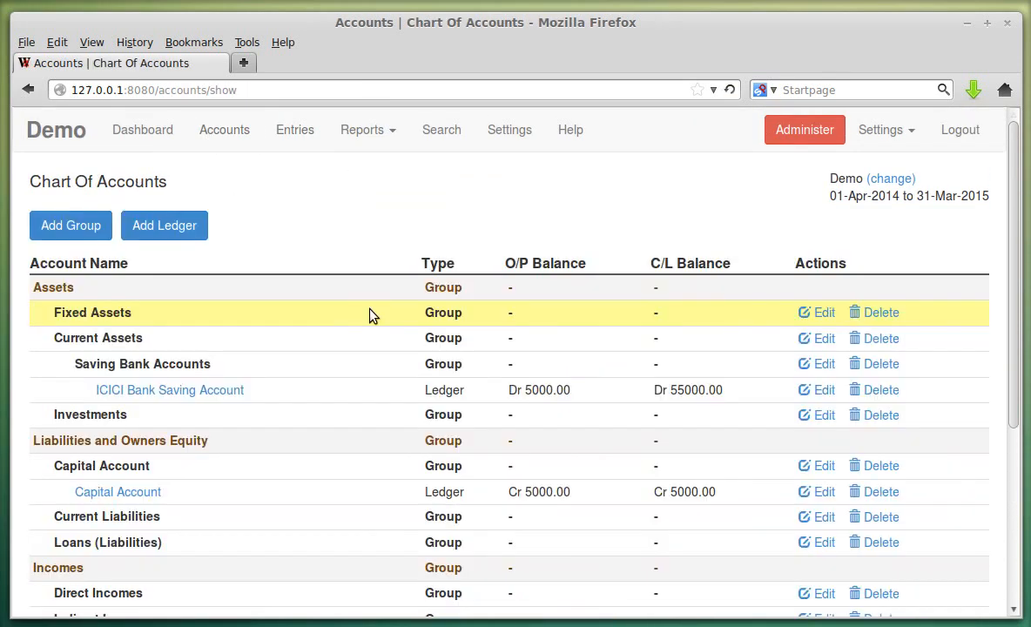
scroll(369, 315, "down", 5)
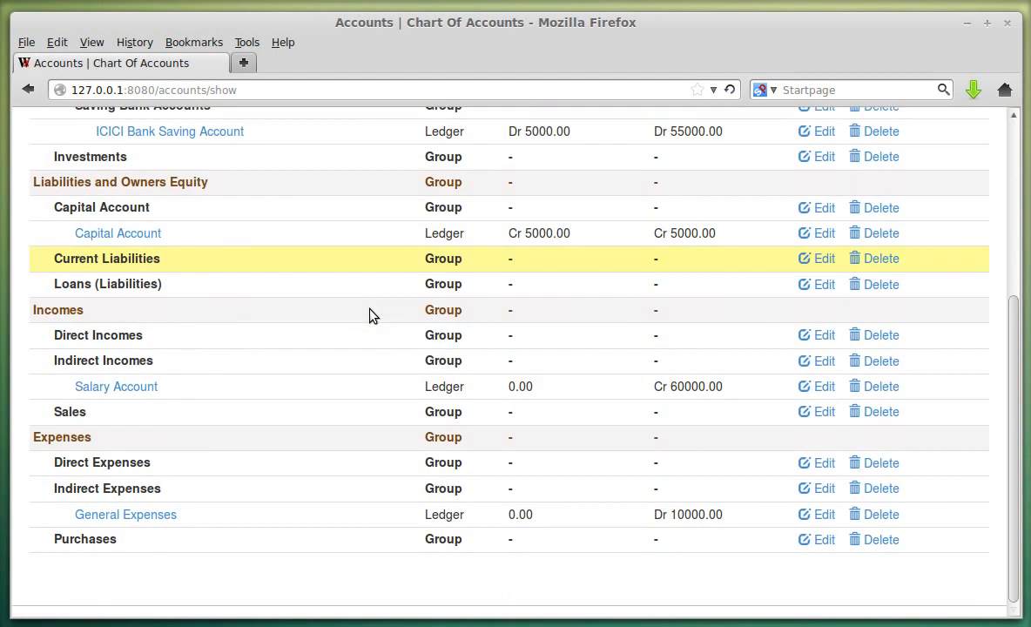
left_click(823, 334)
left_click(94, 377)
left_click(61, 457)
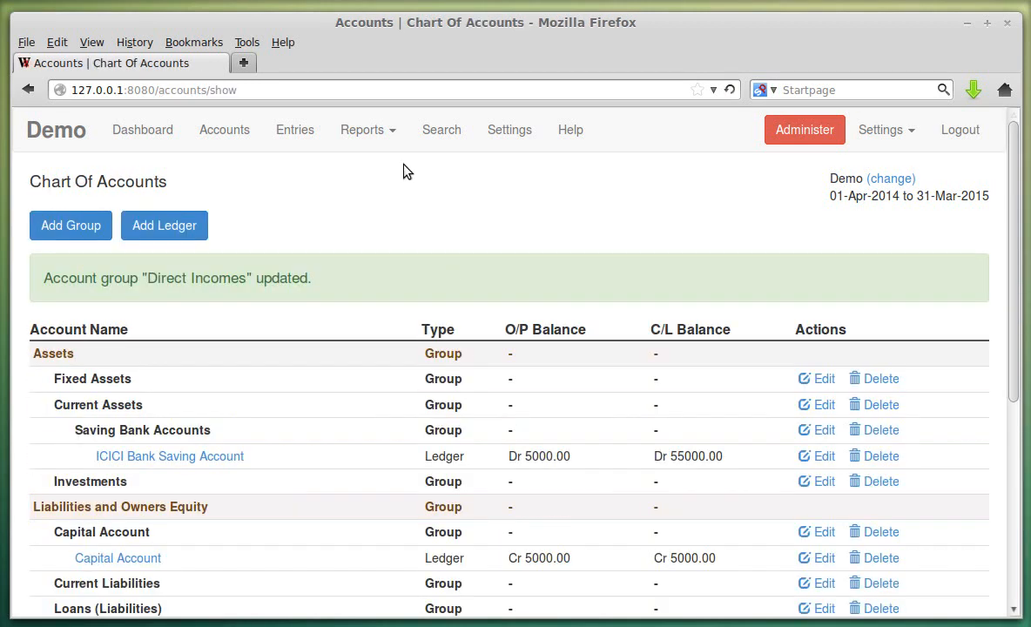
- Recheck the Profit and Loss Statement, then return to the Chart of Accounts
left_click(394, 131)
left_click(393, 192)
scroll(463, 217, "down", 4)
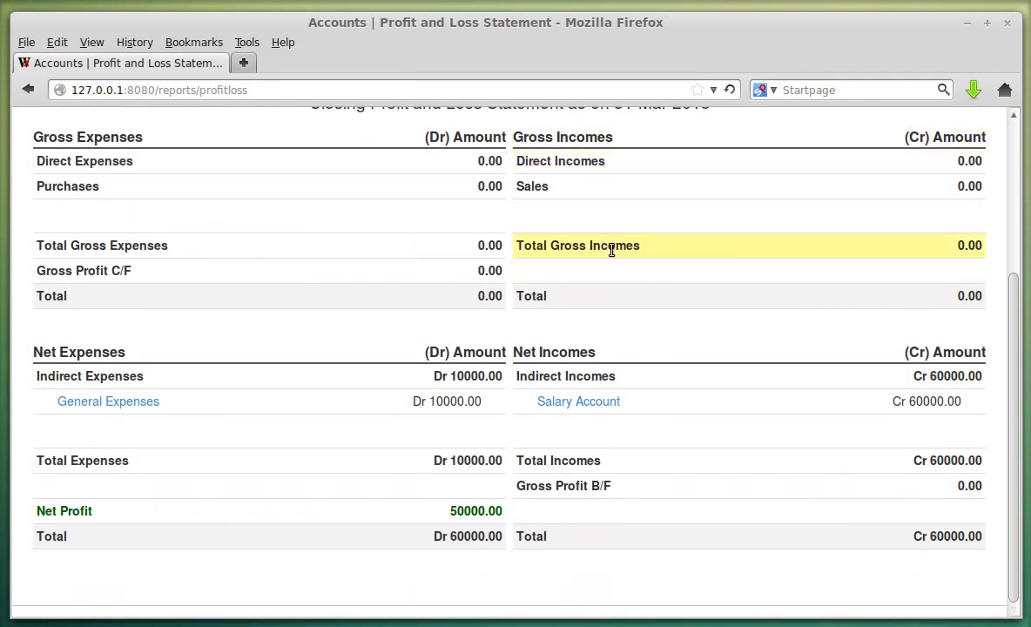
scroll(357, 150, "up", 4)
scroll(557, 366, "down", 1)
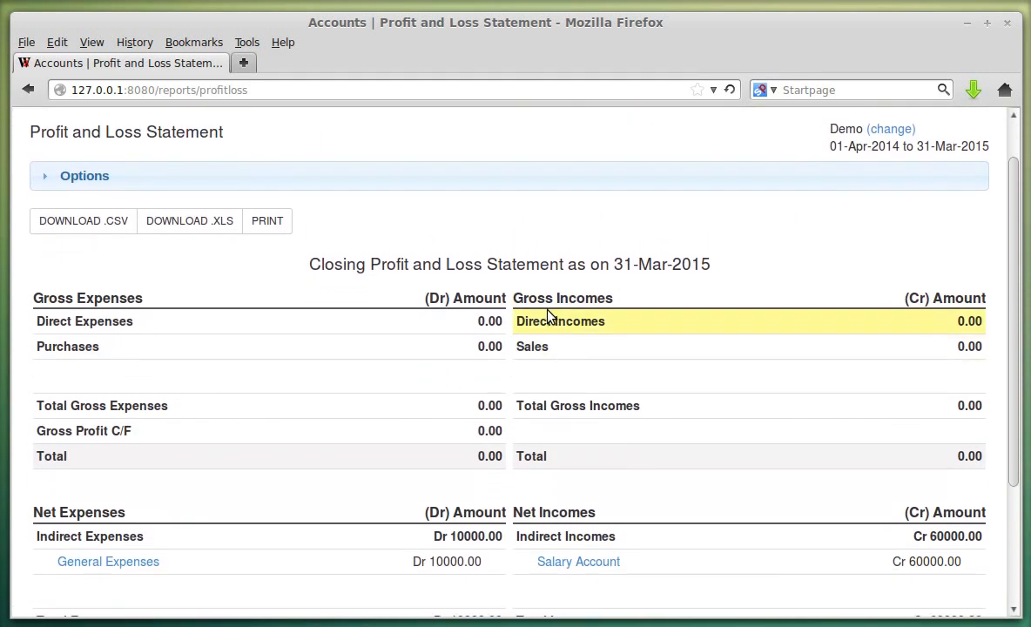
scroll(350, 318, "up", 1)
scroll(349, 318, "up", 1)
left_click(231, 135)
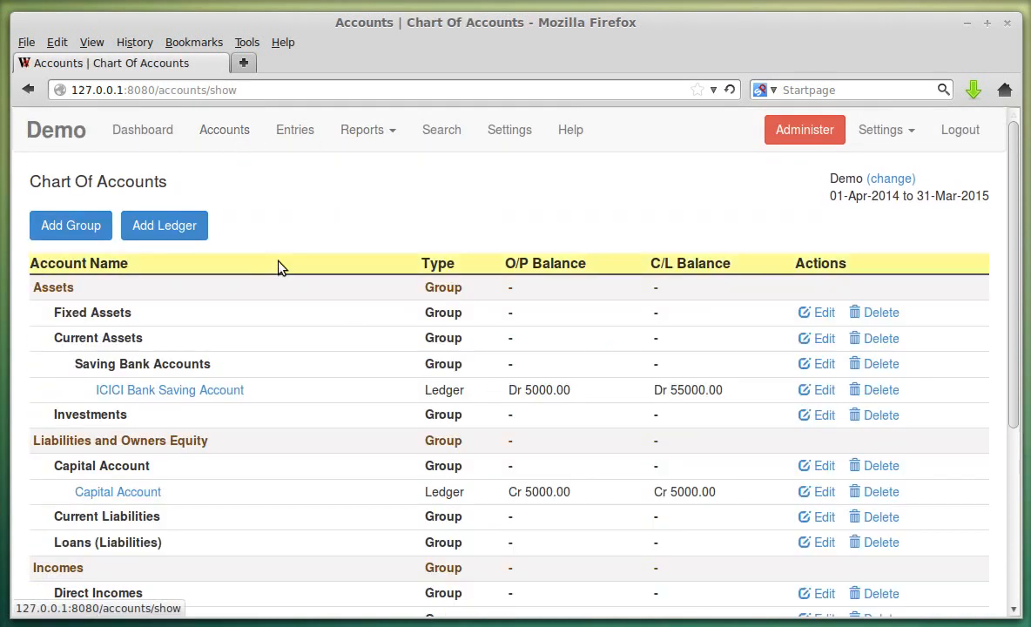
left_click(76, 230)
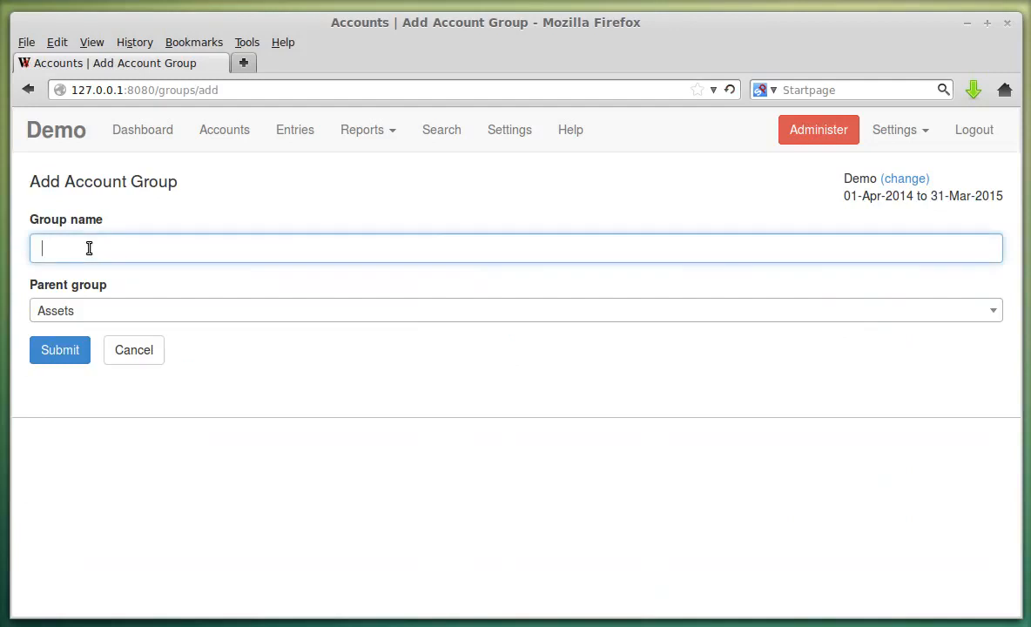
left_click(88, 249)
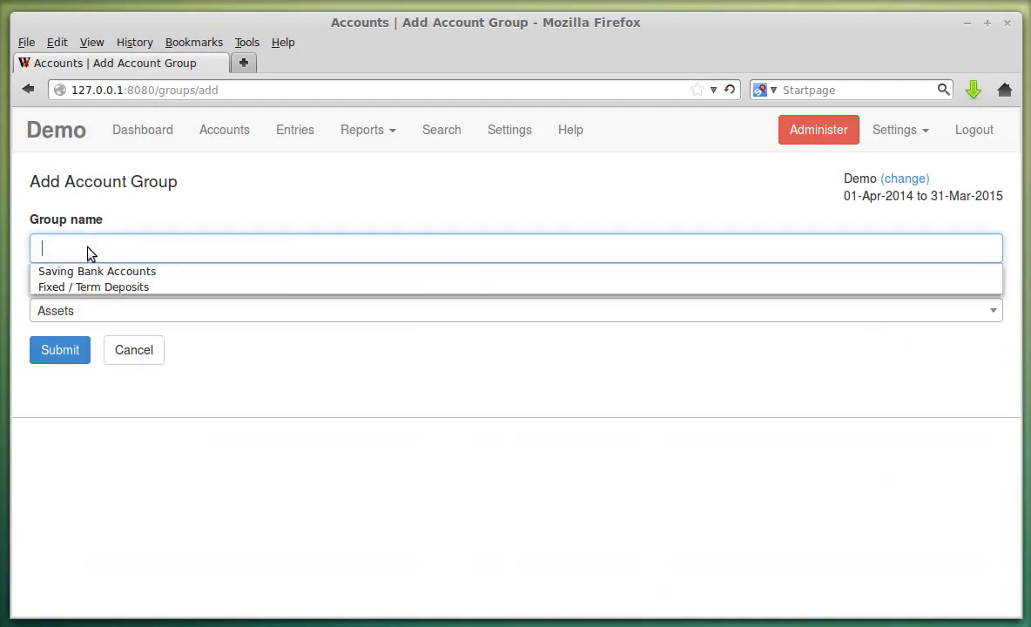
type("Test")
left_click(196, 340)
left_click(140, 319)
scroll(247, 386, "down", 5)
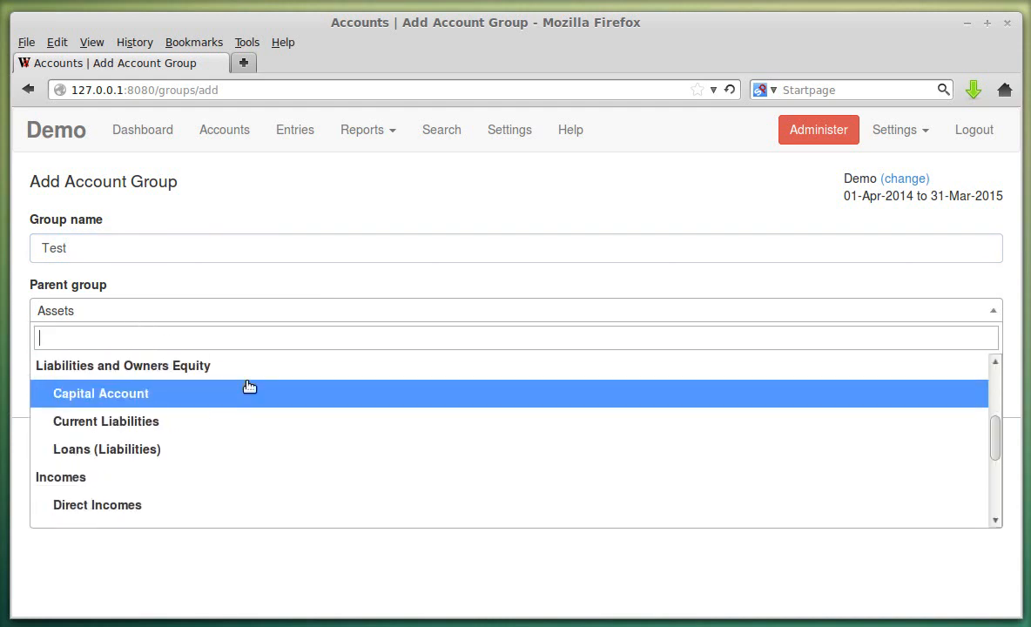
left_click(168, 383)
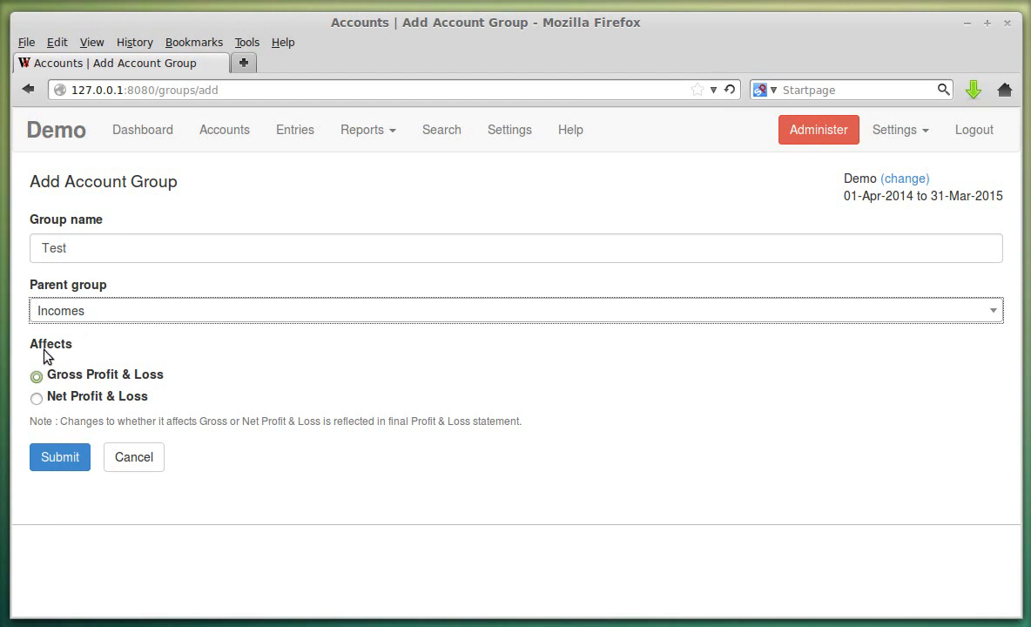
left_click(122, 322)
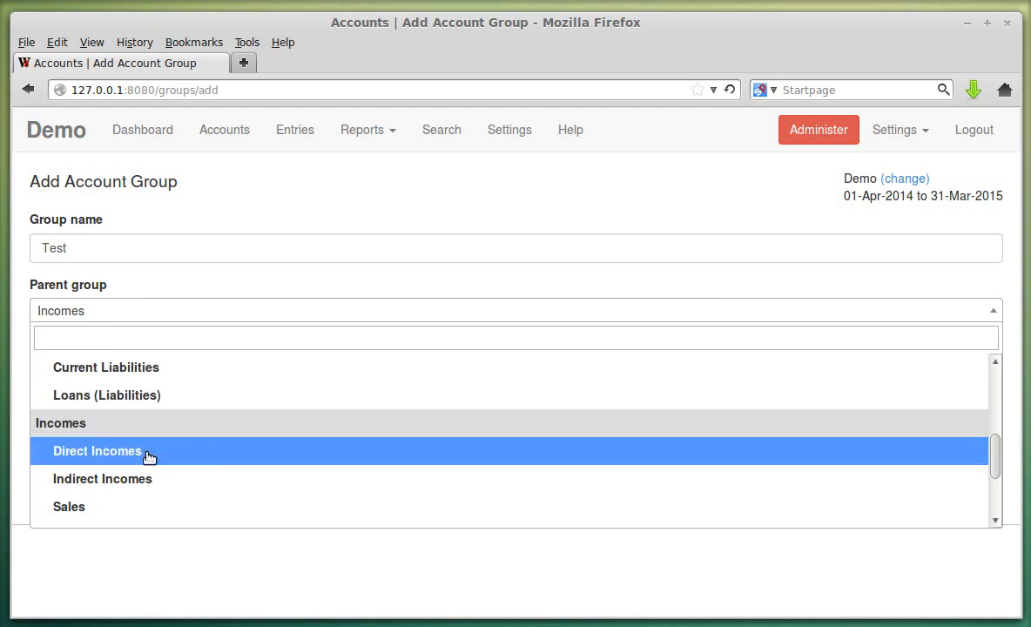
left_click(151, 454)
left_click(158, 315)
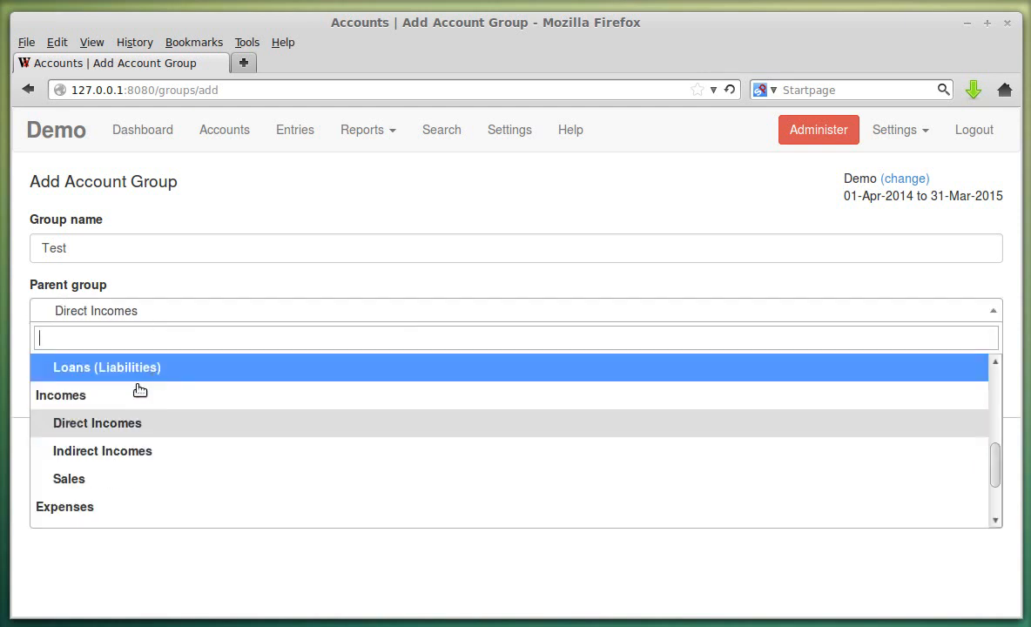
left_click(122, 401)
left_click(115, 315)
scroll(123, 448, "down", 2)
left_click(124, 442)
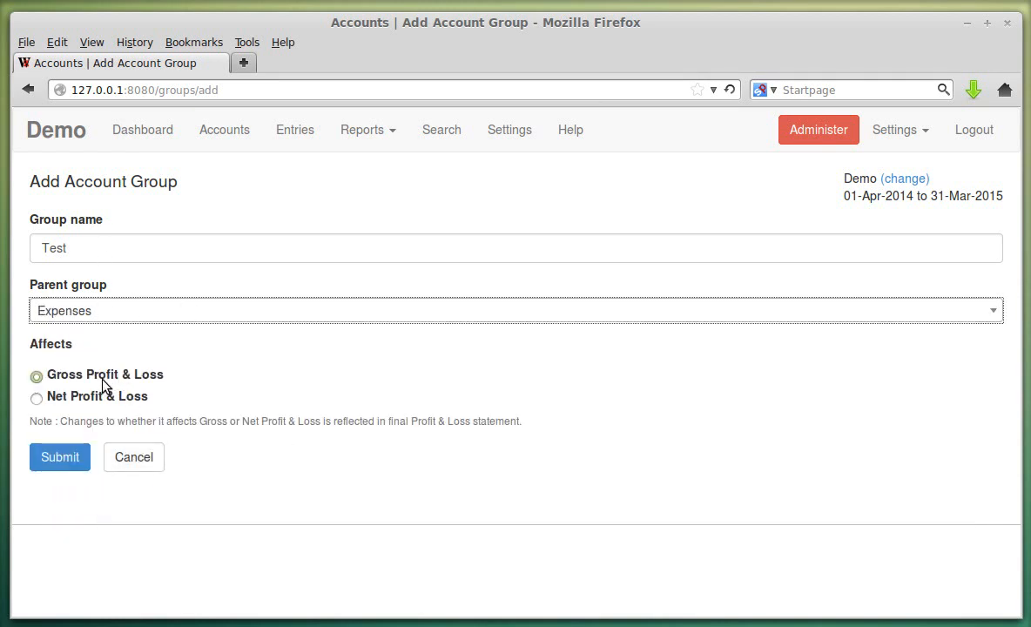
left_click(142, 457)
scroll(329, 343, "down", 4)
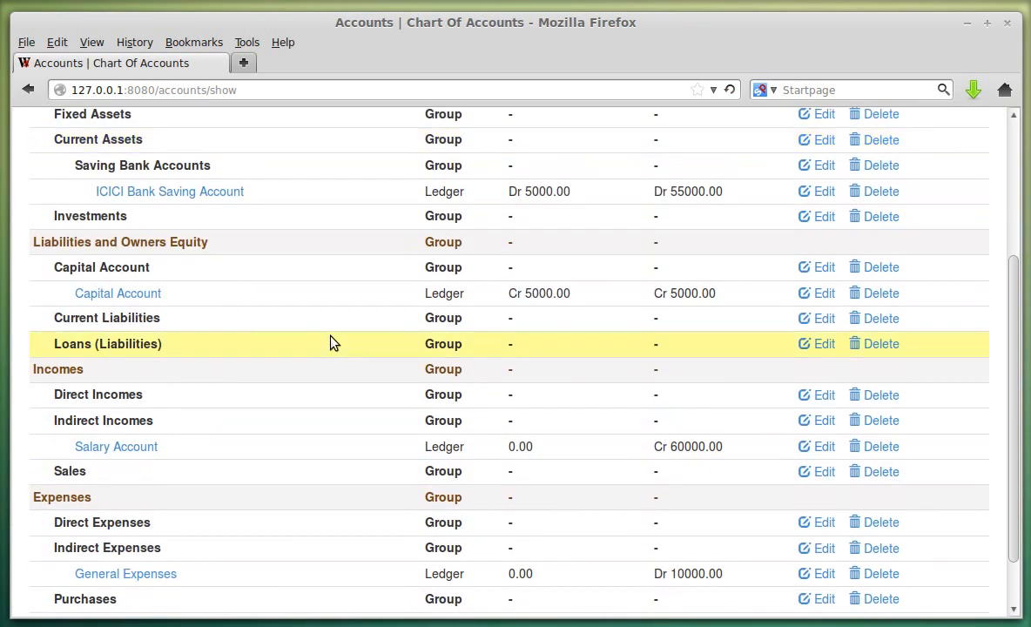
- Open the Profit and Loss Statement and check the Net Profit row of 50000.00
scroll(350, 482, "up", 5)
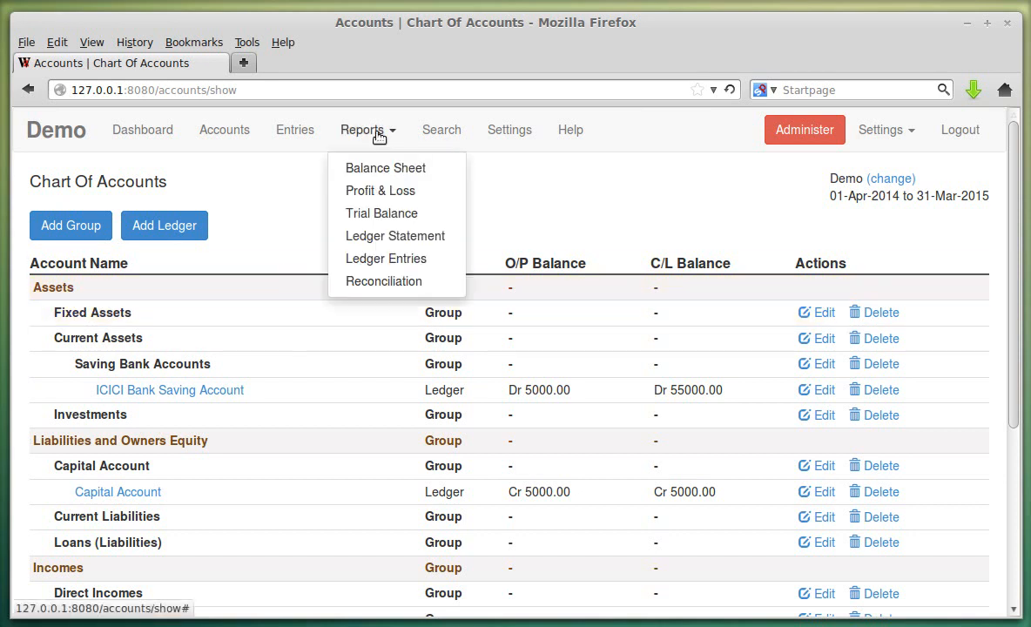
left_click(389, 193)
scroll(552, 364, "down", 5)
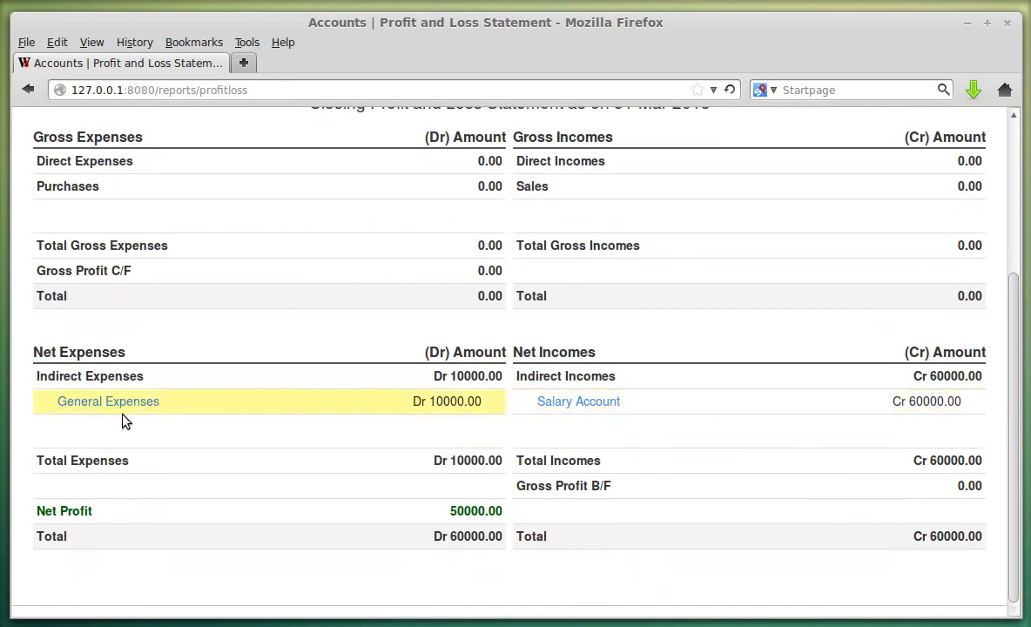
left_click_drag(36, 511, 92, 511)
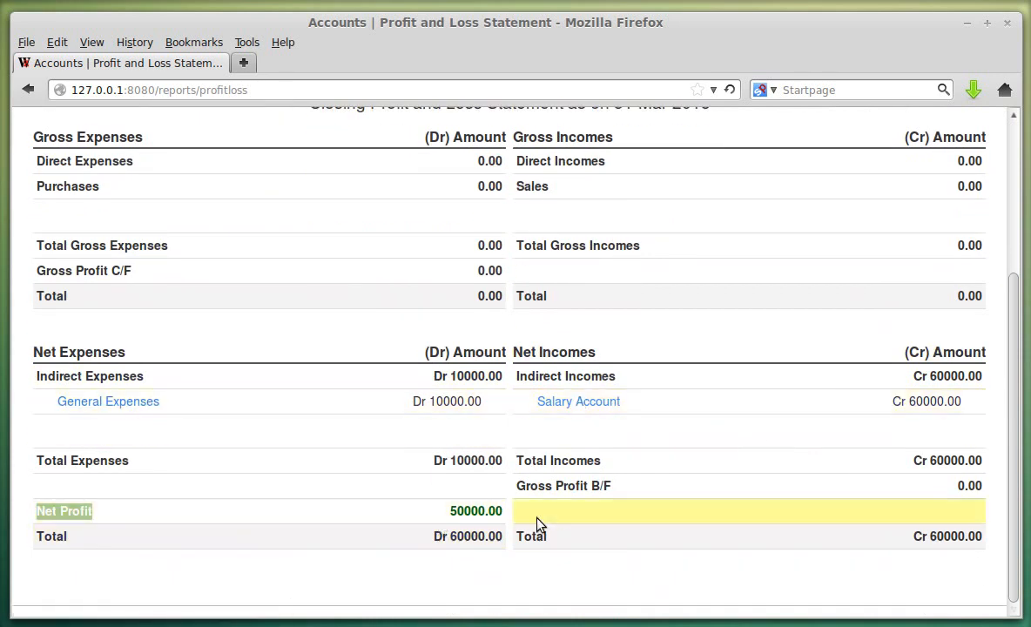
left_click(96, 516)
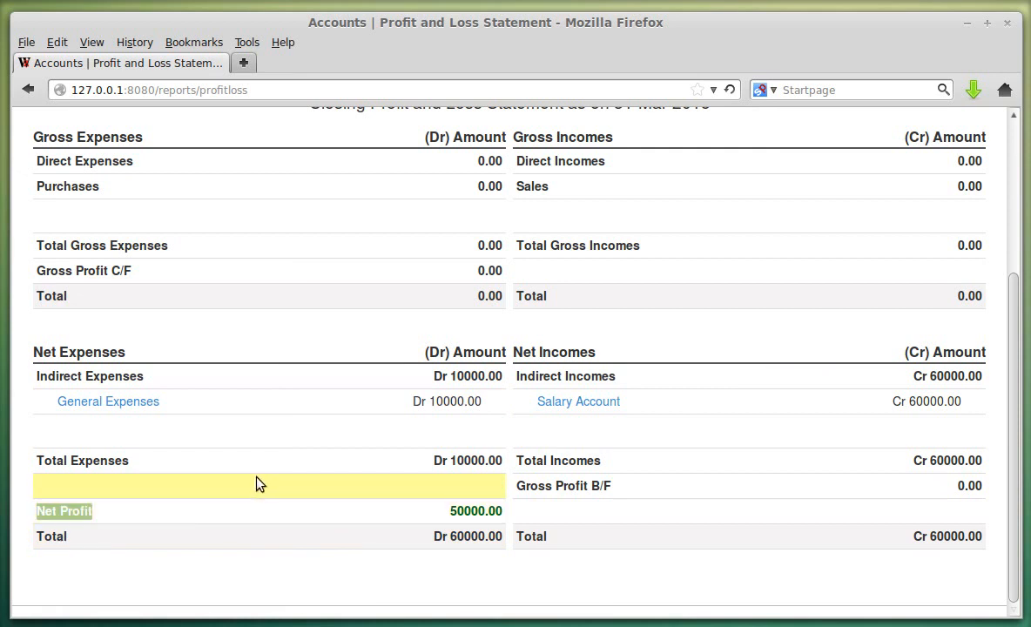
scroll(288, 484, "up", 5)
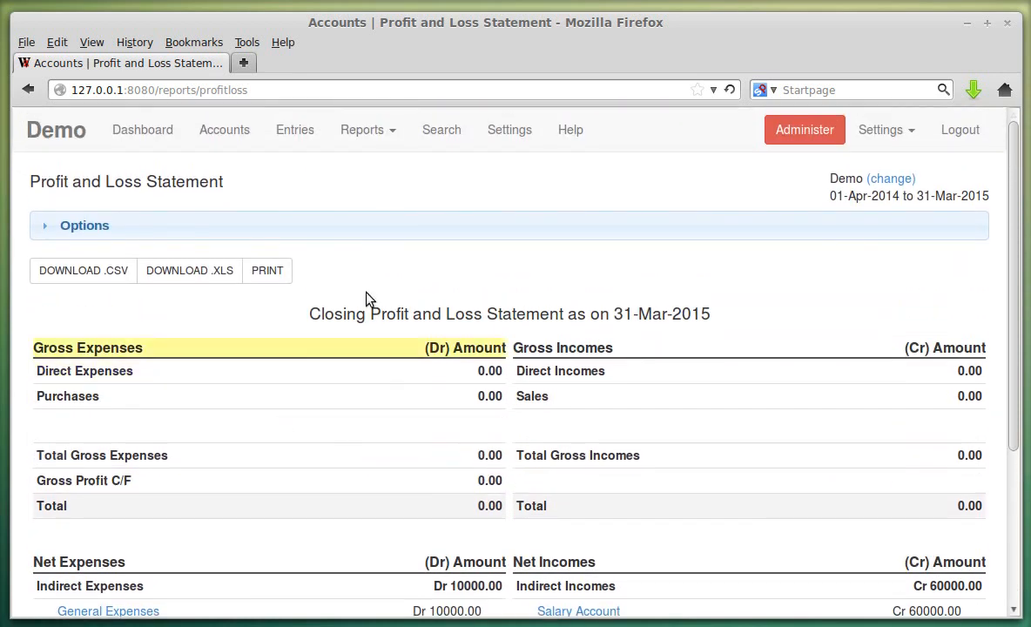
left_click(394, 128)
- Open the Balance Sheet and inspect the Net Profit 50000.00 line and 55000.00 totals
left_click(379, 172)
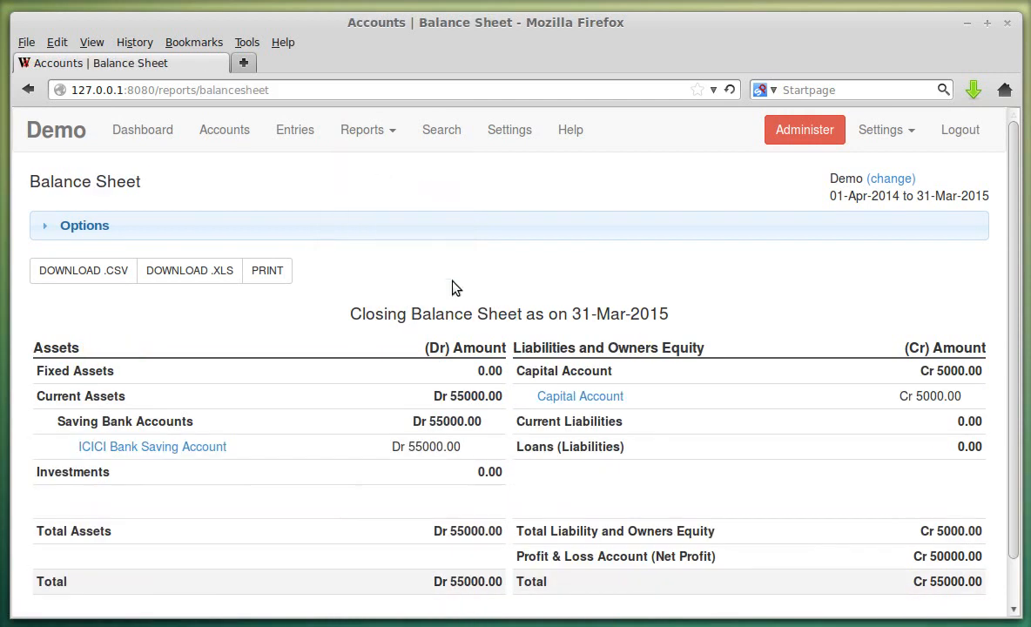
scroll(472, 314, "down", 1)
left_click_drag(540, 511, 704, 505)
left_click(559, 510)
left_click_drag(518, 512, 745, 512)
left_click(724, 520)
left_click_drag(659, 515, 718, 514)
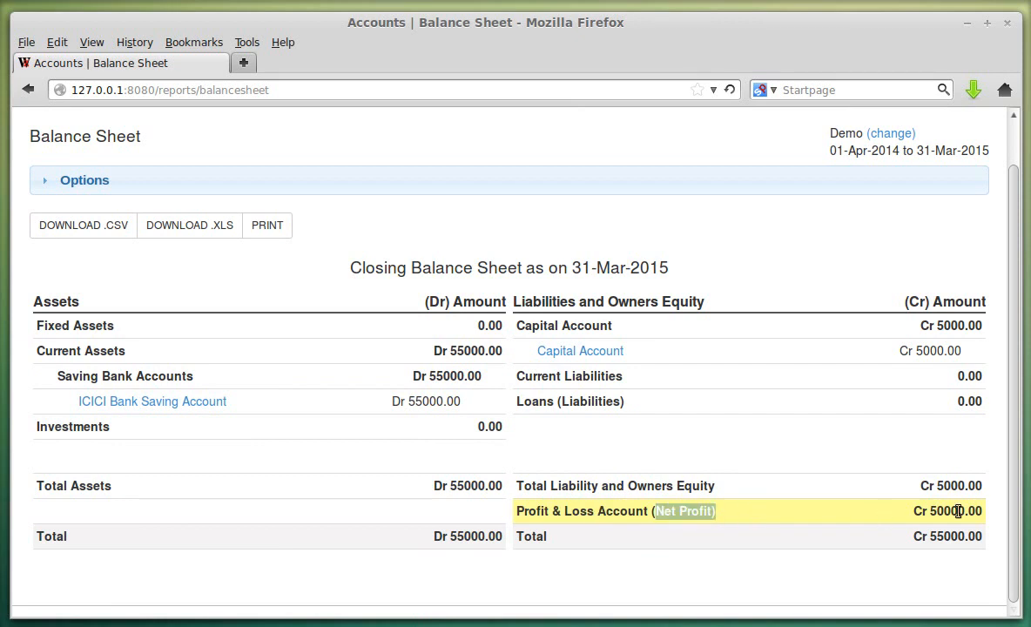
double_click(941, 512)
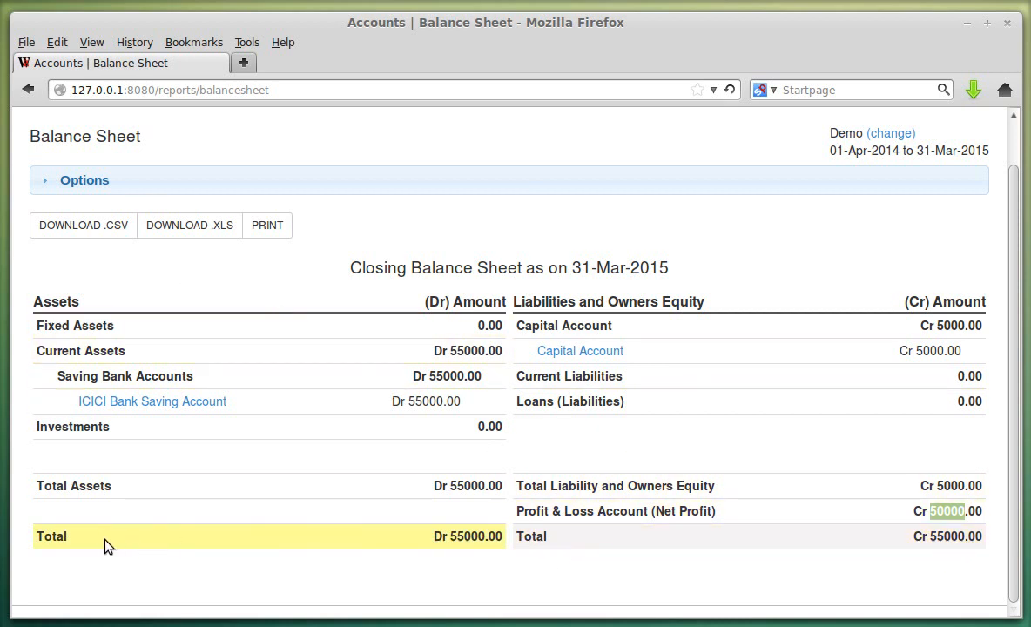
double_click(462, 536)
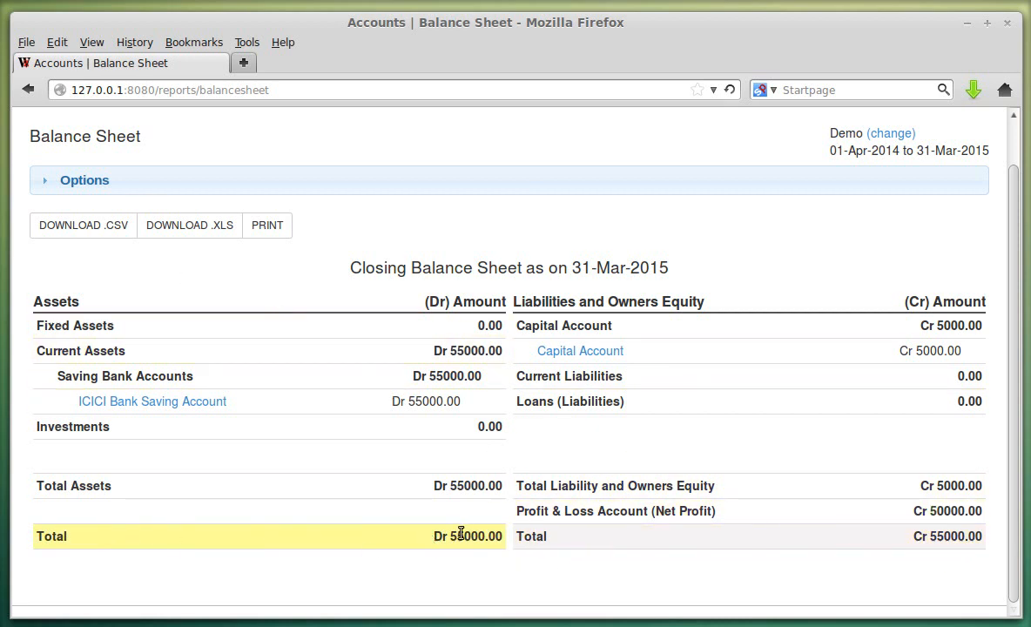
left_click(909, 540)
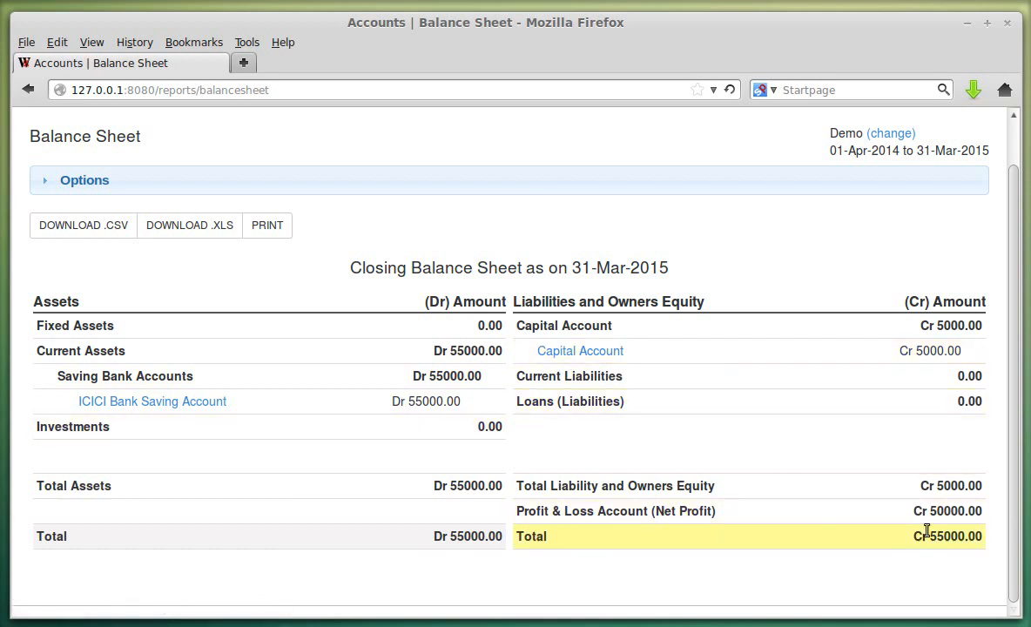
double_click(953, 514)
left_click(723, 508)
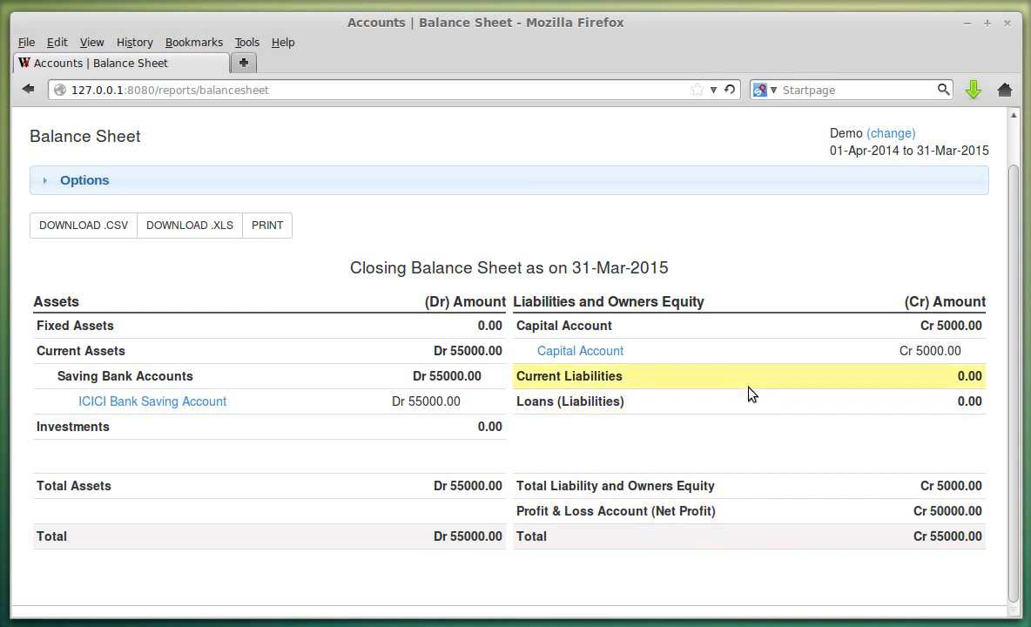
scroll(680, 417, "up", 1)
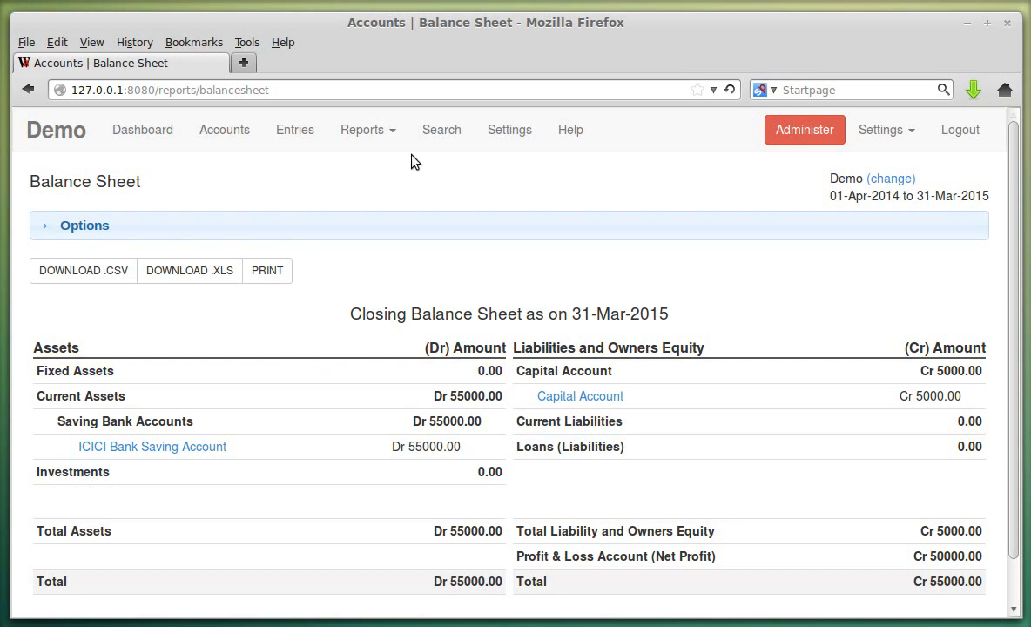
- Show the opening balance sheet as on 01-Apr-2014 (5000.00 each side), then untick the option
left_click(271, 237)
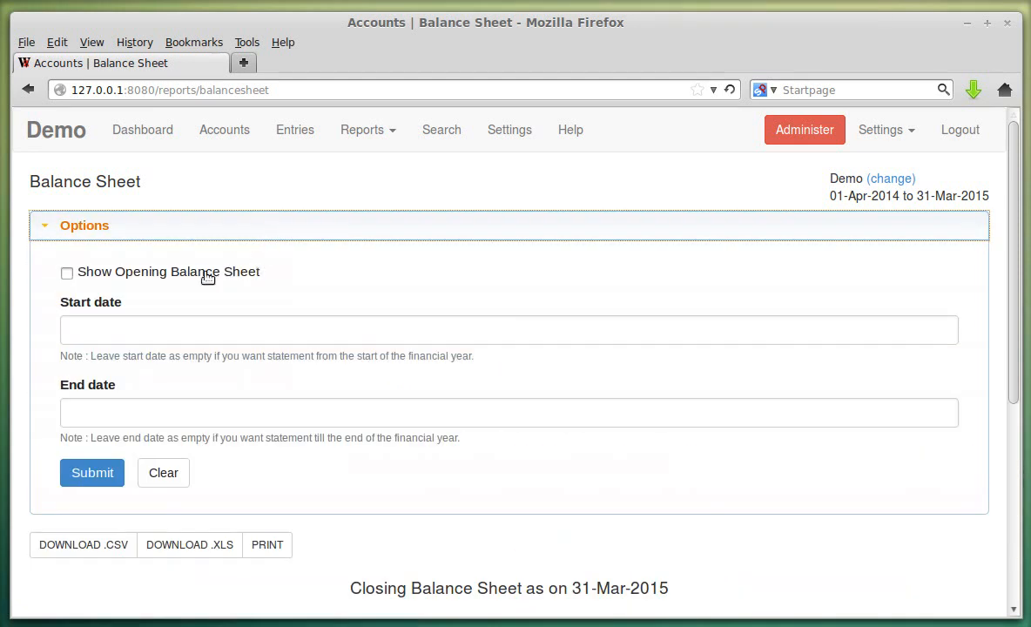
left_click(207, 277)
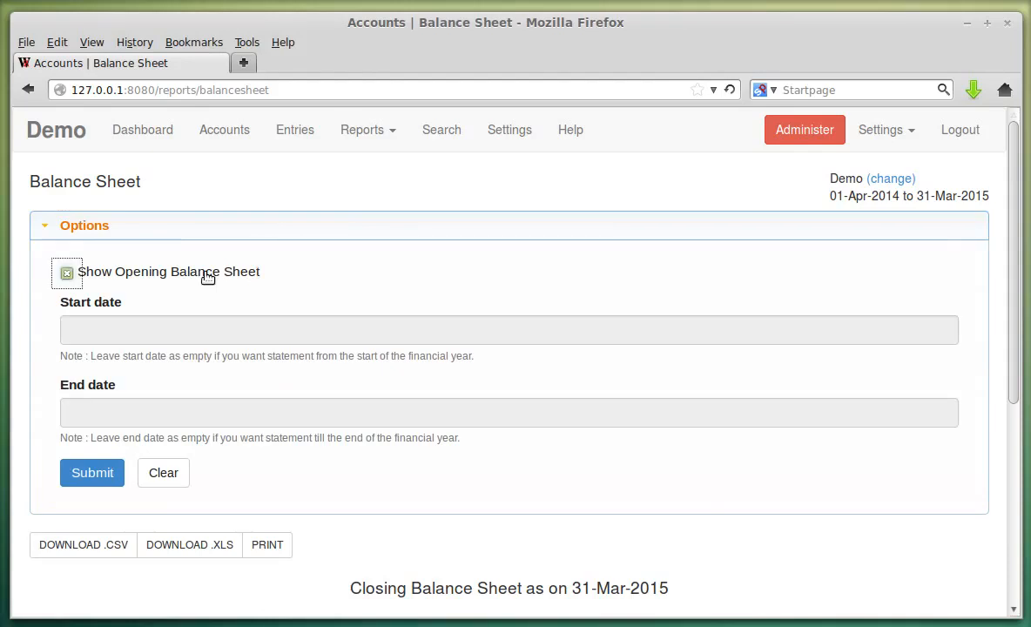
left_click(113, 470)
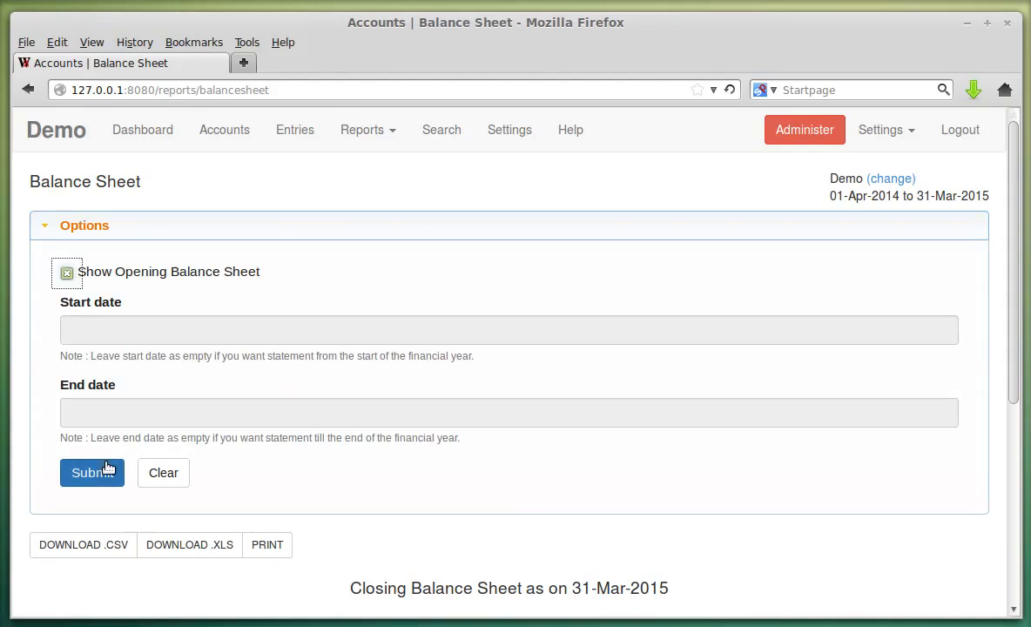
scroll(562, 397, "down", 1)
scroll(562, 397, "down", 3)
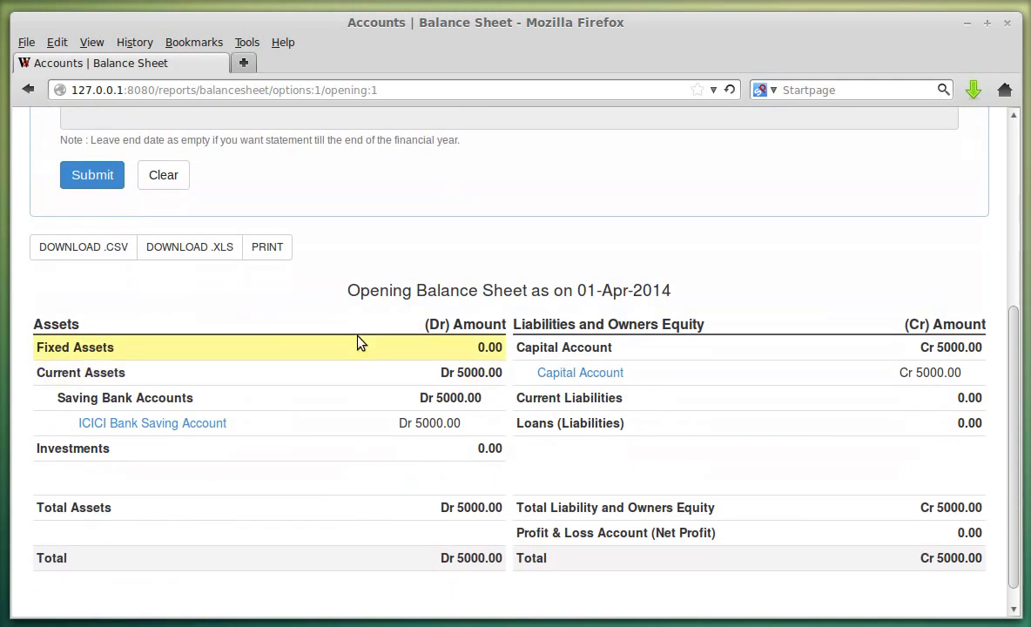
scroll(593, 383, "down", 1)
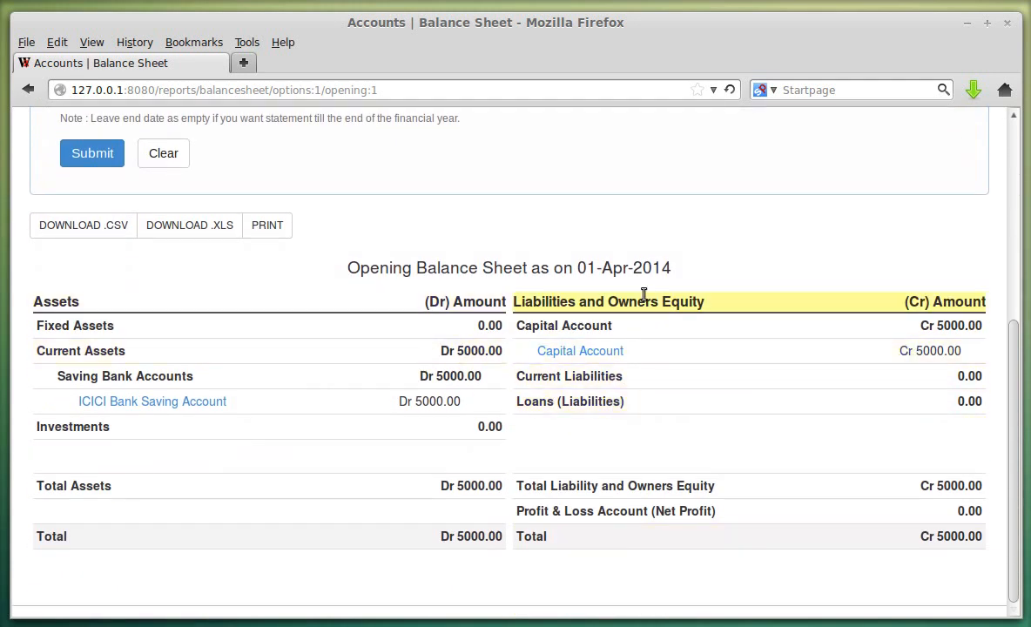
scroll(196, 323, "up", 4)
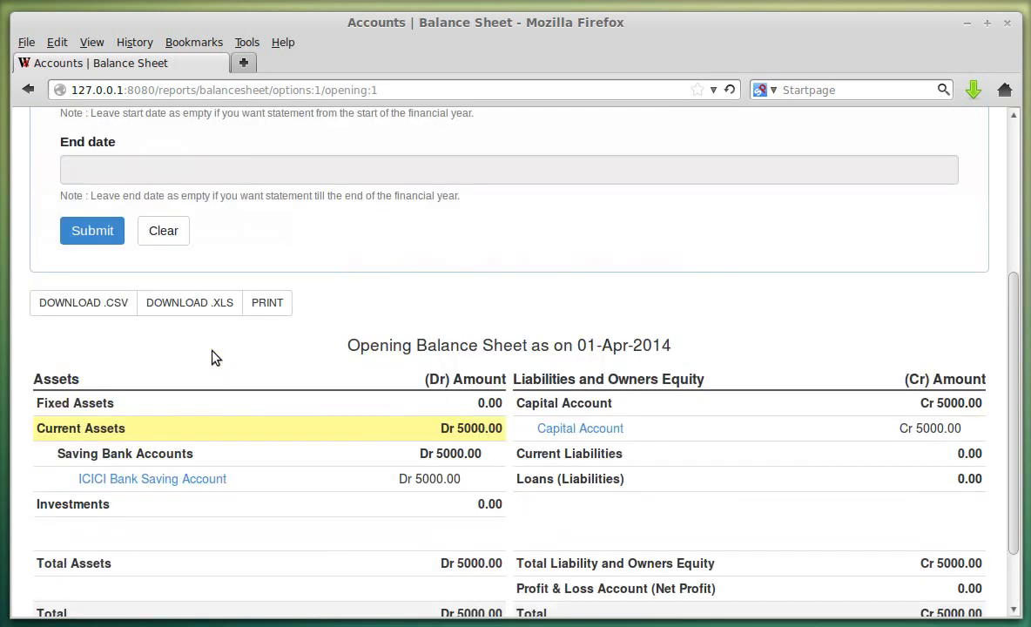
left_click(170, 155)
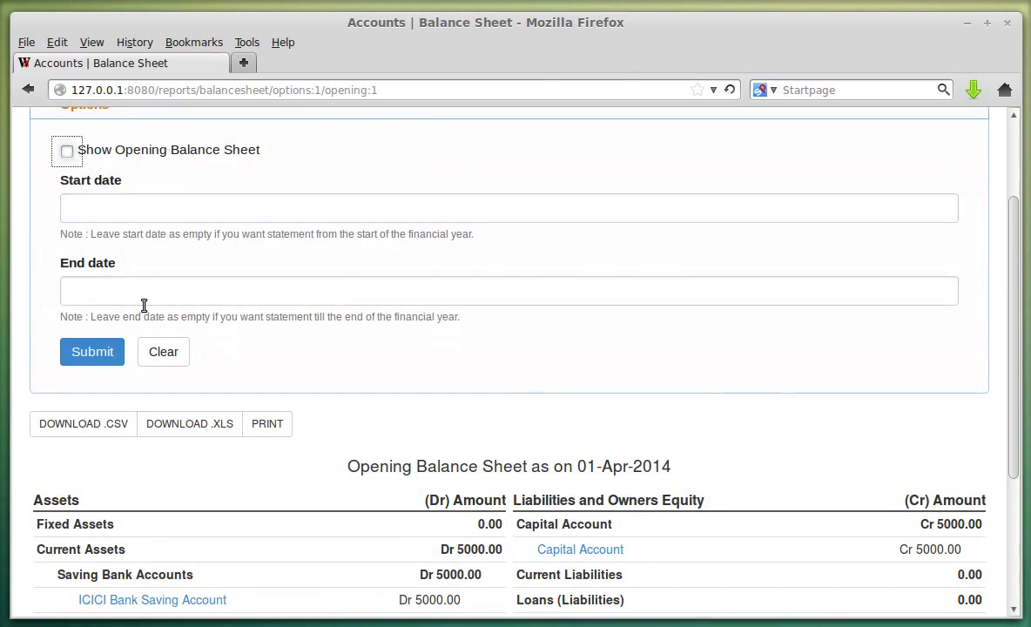
- Set the Balance Sheet end date to 30-Apr-2014 and regenerate the report
left_click(193, 290)
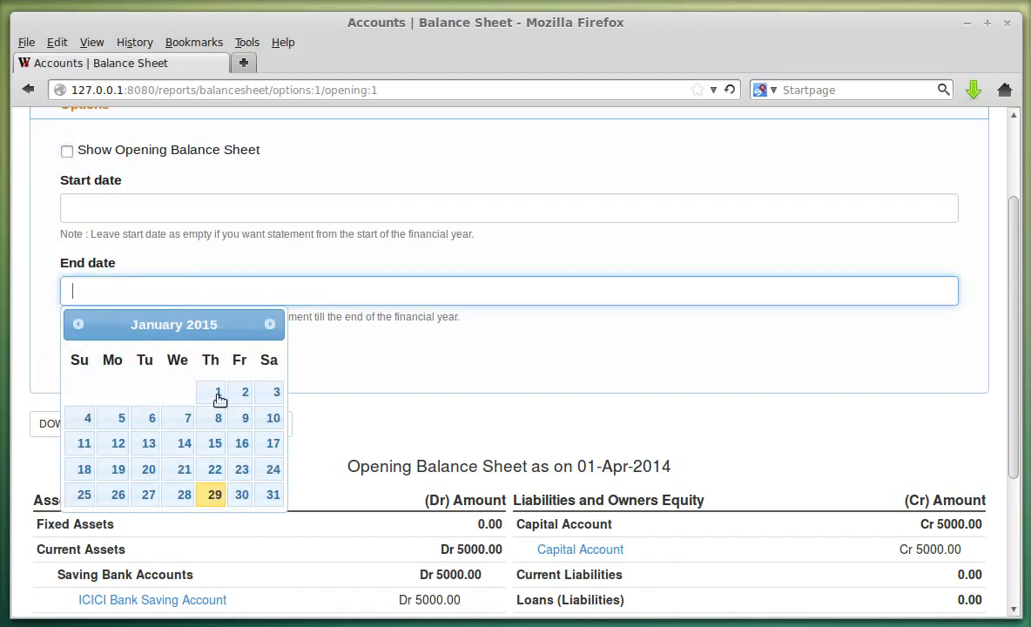
left_click(76, 323)
left_click(77, 324)
left_click(77, 324)
left_click(77, 324)
left_click(76, 324)
left_click(77, 324)
left_click(77, 324)
left_click(76, 324)
left_click(76, 324)
left_click(182, 495)
left_click(93, 351)
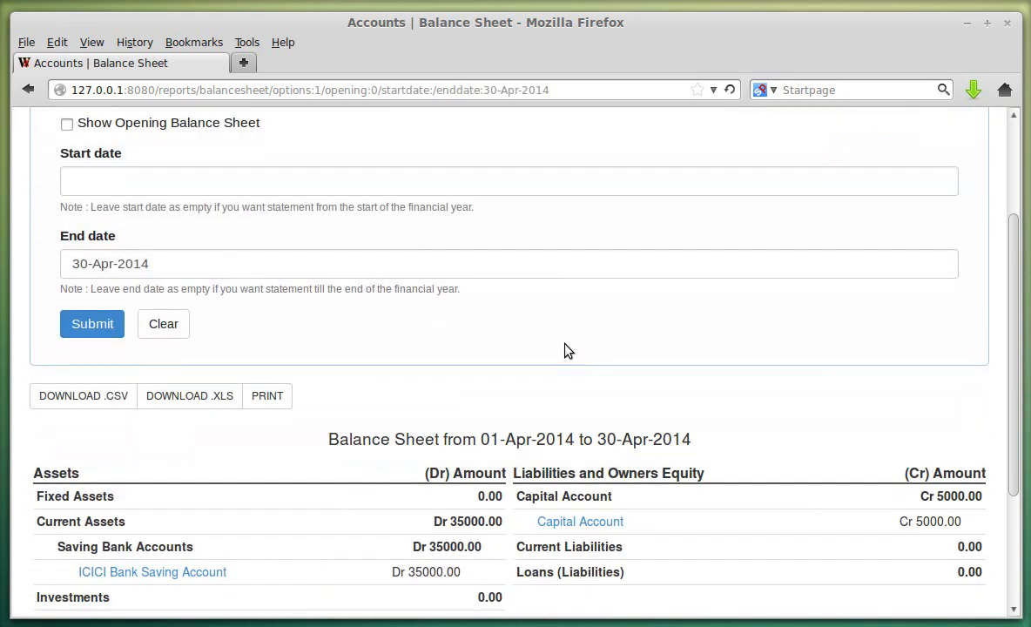
scroll(276, 254, "up", 2)
scroll(203, 287, "down", 2)
scroll(540, 296, "down", 3)
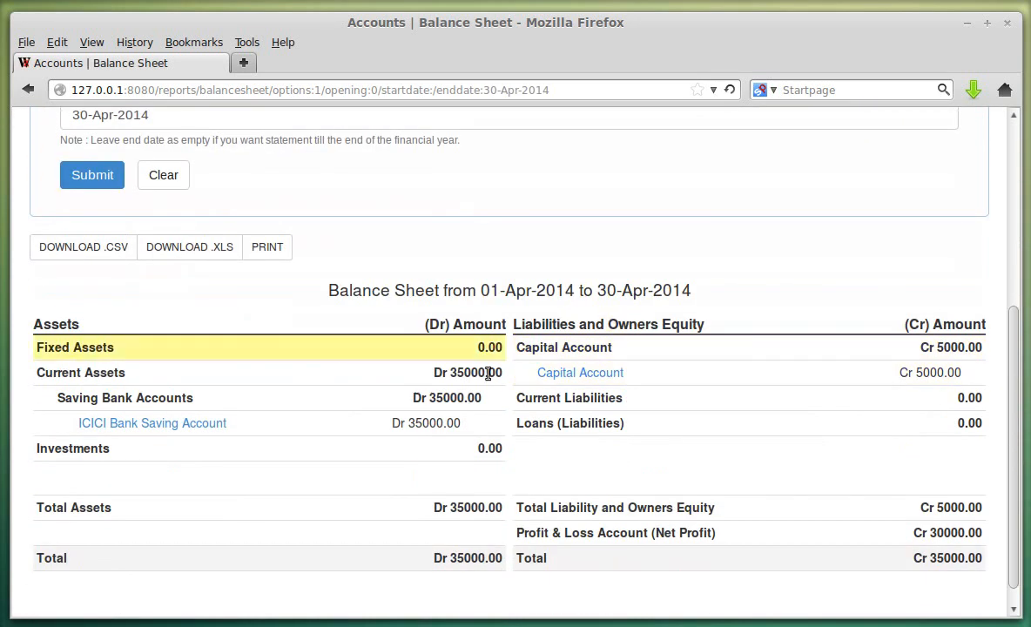
scroll(806, 431, "down", 1)
scroll(455, 419, "up", 4)
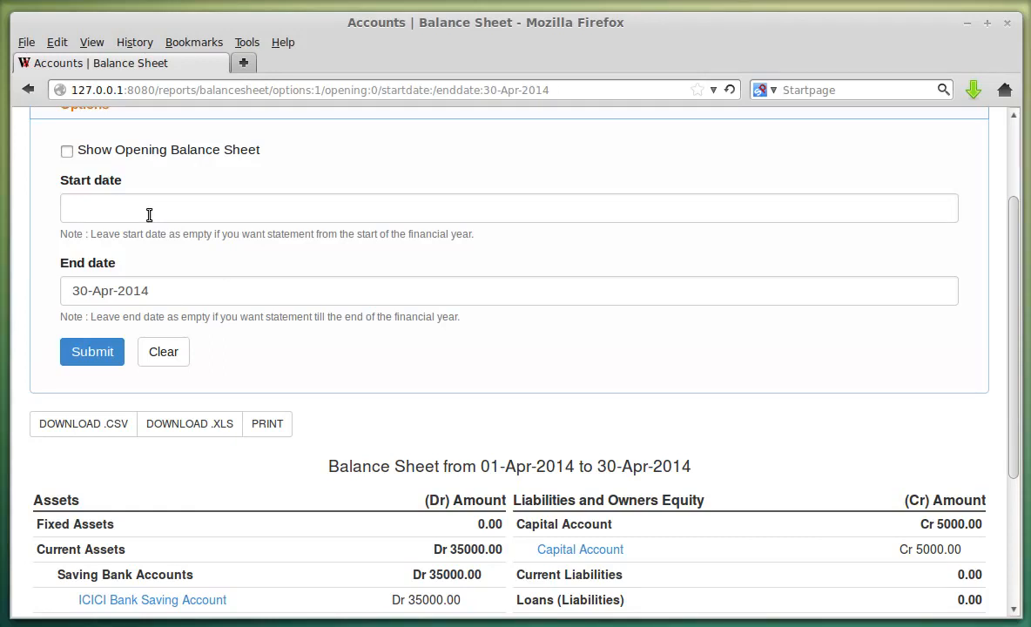
- Add a start date of 01-Apr-2014, regenerate, and check the zero Capital Account amount
left_click(148, 215)
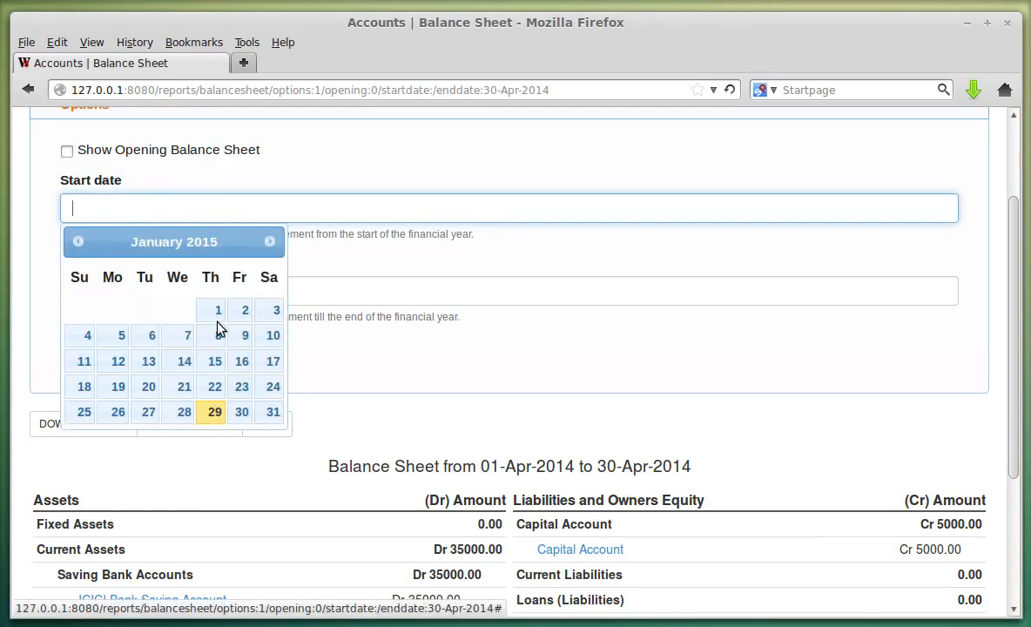
left_click(80, 246)
left_click(78, 242)
left_click(77, 242)
left_click(77, 242)
left_click(77, 242)
left_click(77, 242)
left_click(78, 242)
left_click(77, 242)
left_click(78, 242)
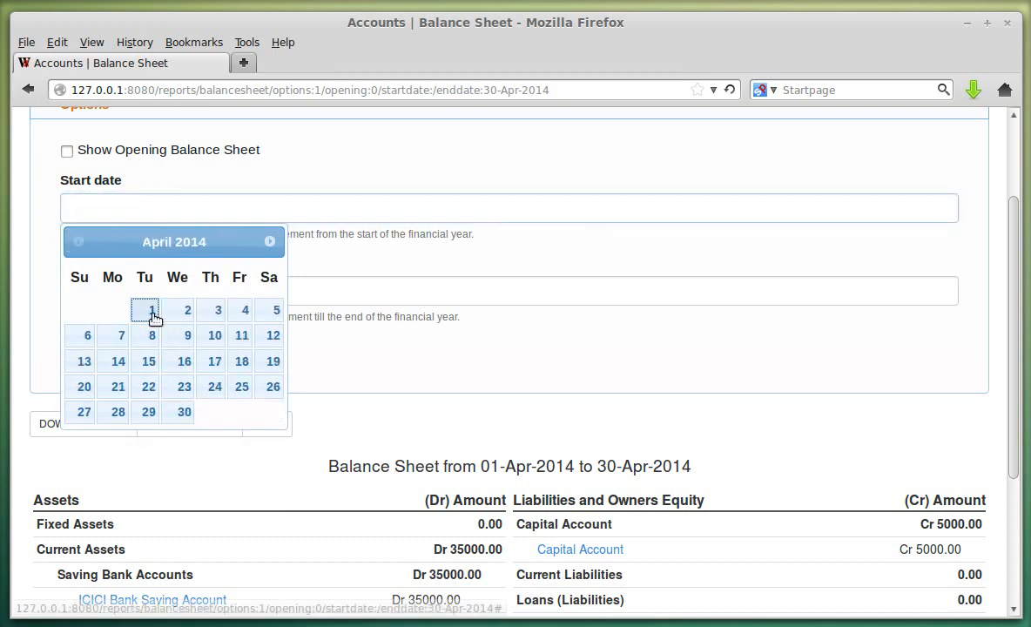
left_click(148, 313)
left_click(109, 352)
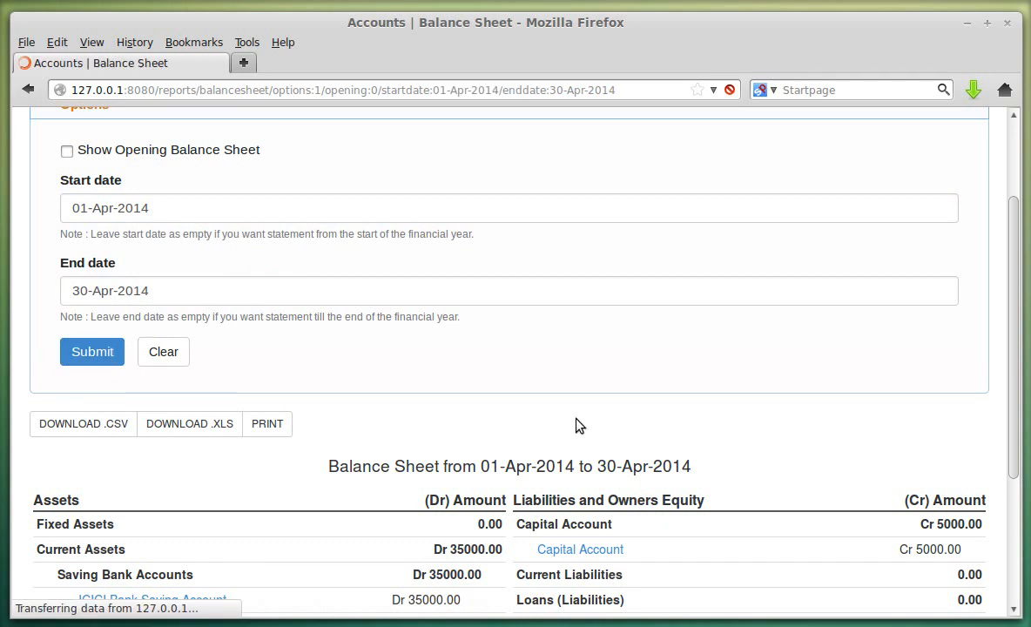
scroll(609, 399, "down", 3)
scroll(609, 400, "down", 3)
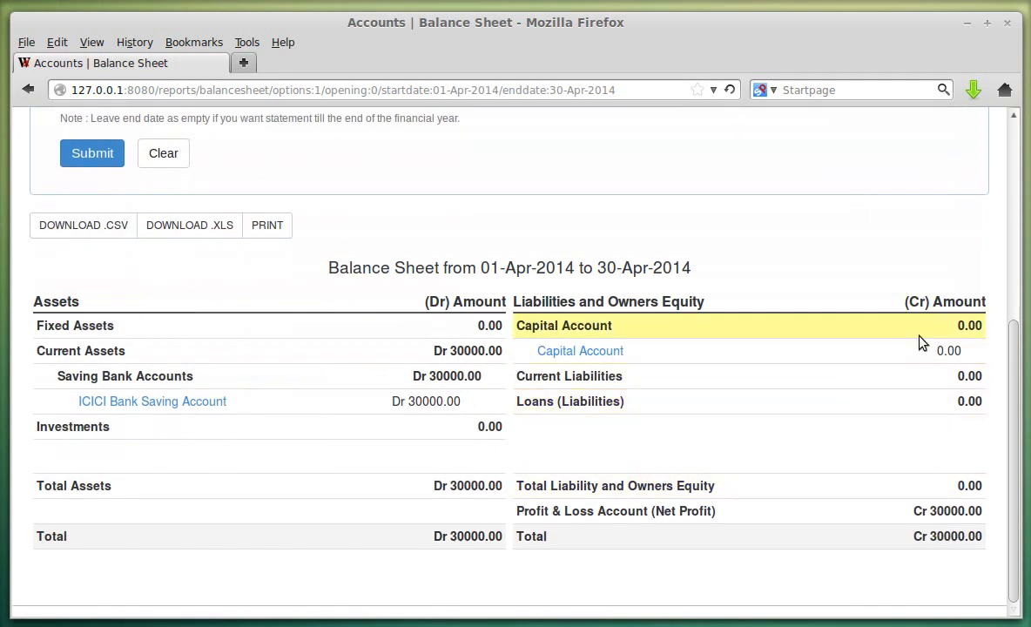
left_click_drag(926, 347, 963, 351)
left_click(957, 353)
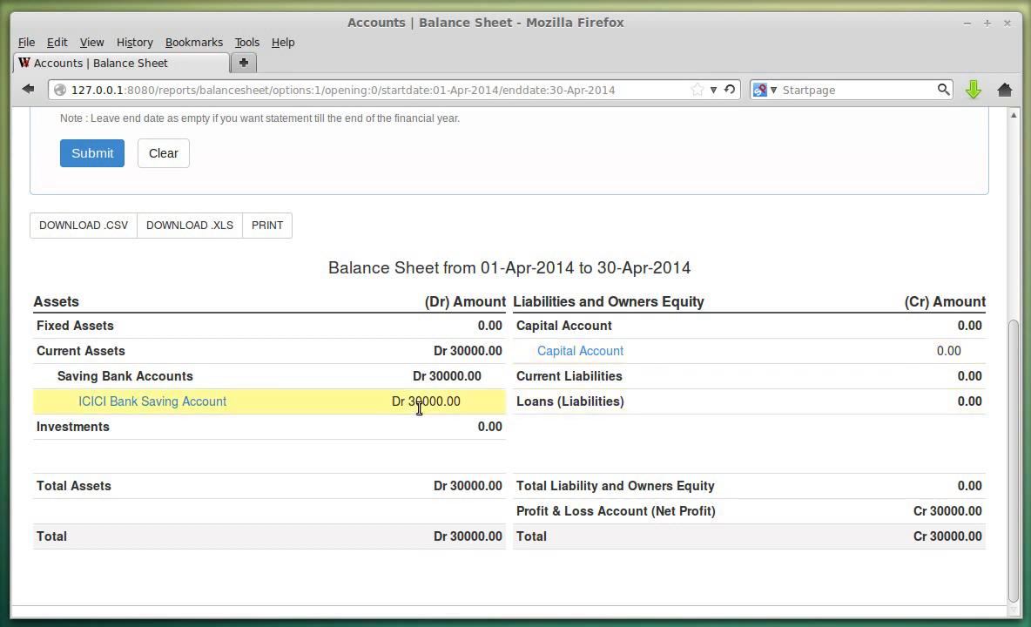
scroll(262, 252, "up", 3)
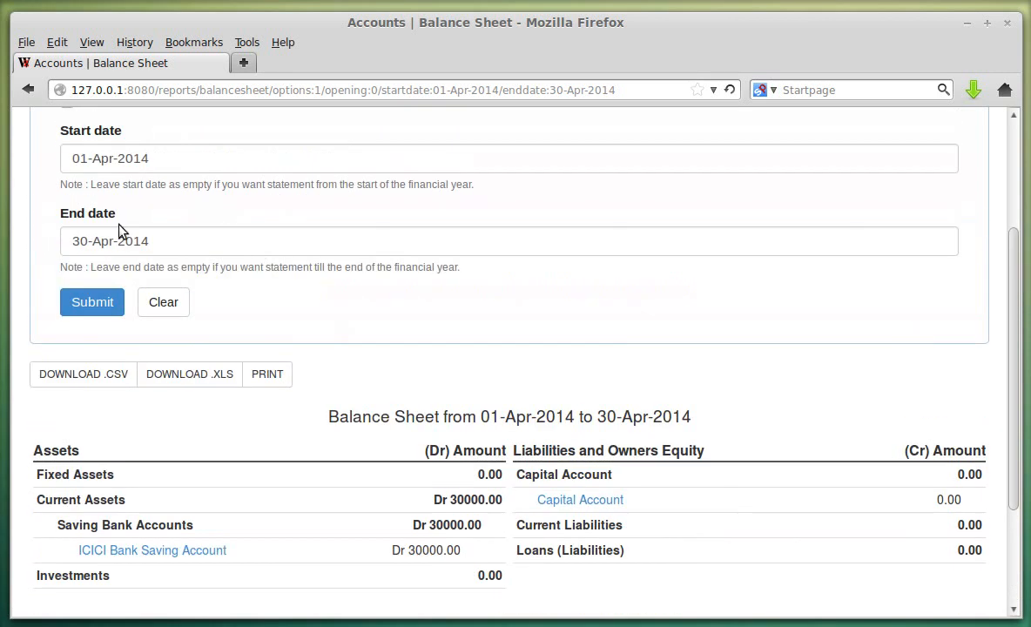
scroll(148, 166, "up", 3)
- Remove the start date and regenerate, giving 35000.00 totals with Net Profit Cr 30000.00
left_click(196, 306)
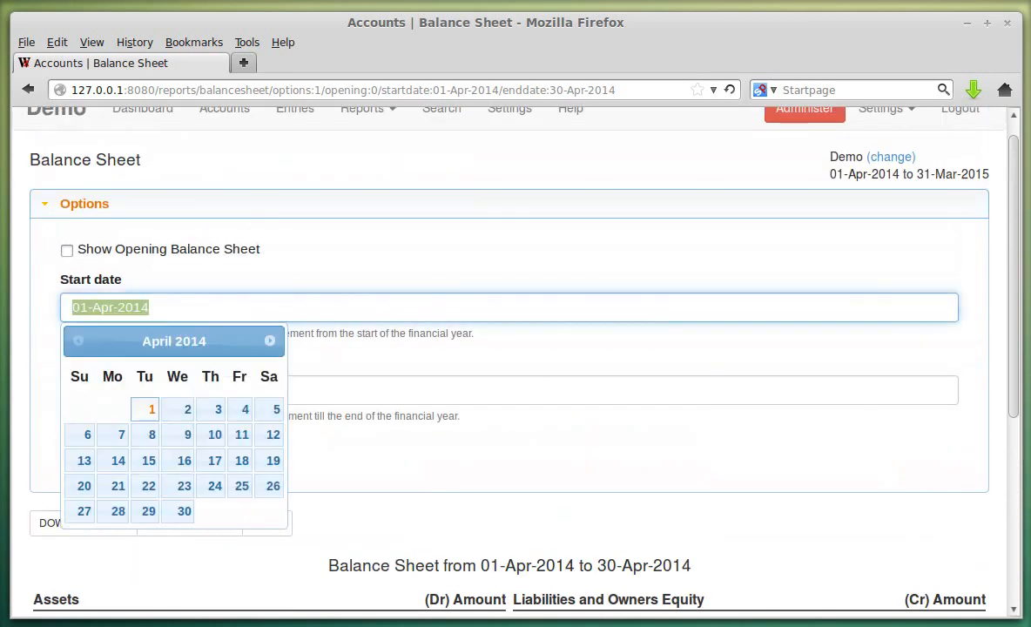
key("BackSpace")
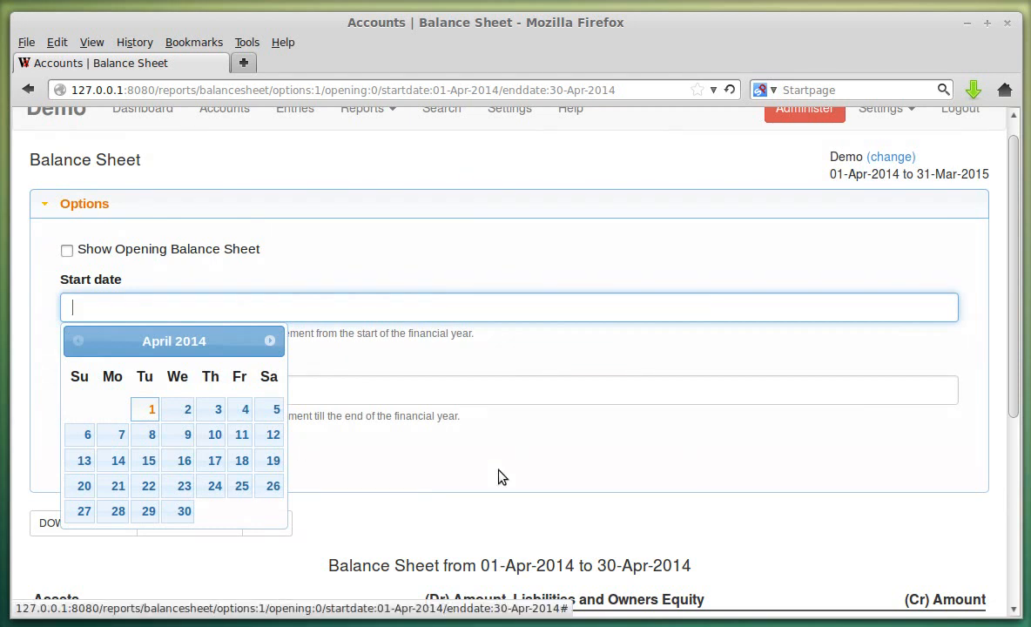
left_click(461, 435)
left_click(122, 451)
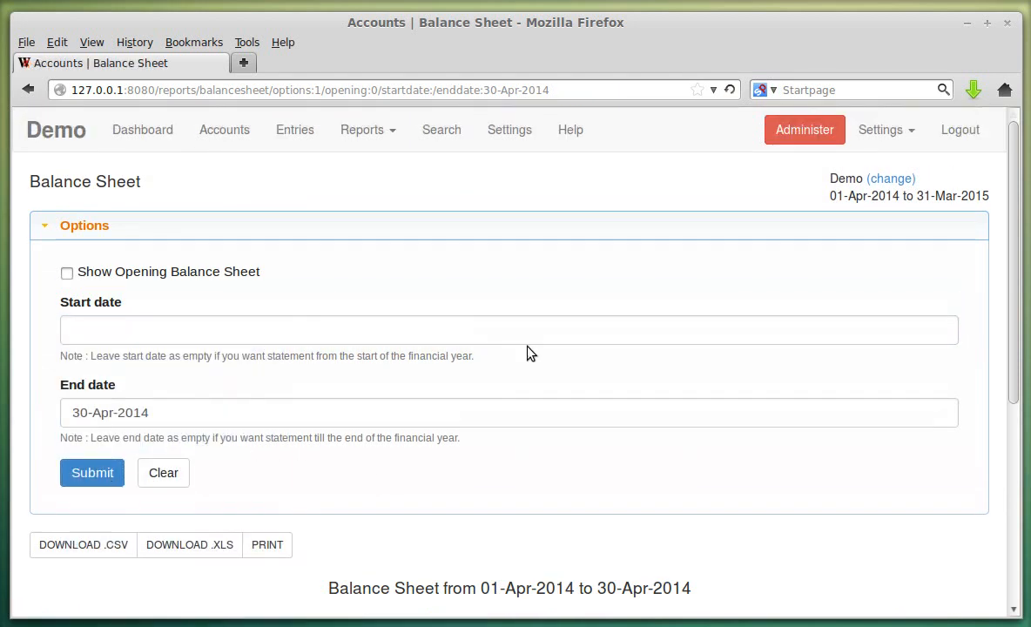
scroll(737, 428, "down", 5)
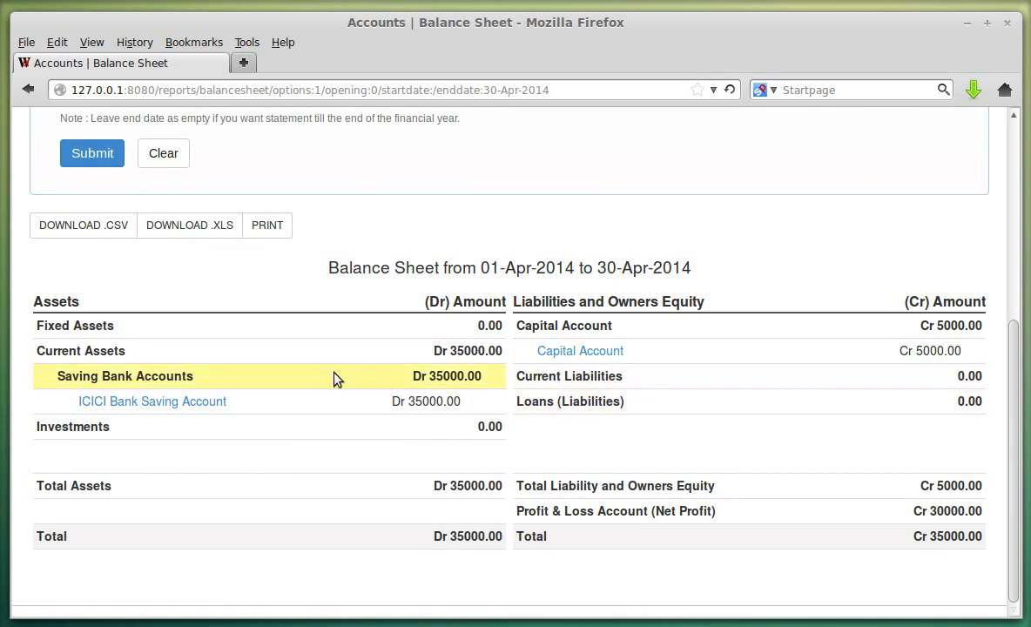
scroll(276, 398, "up", 3)
scroll(345, 356, "up", 3)
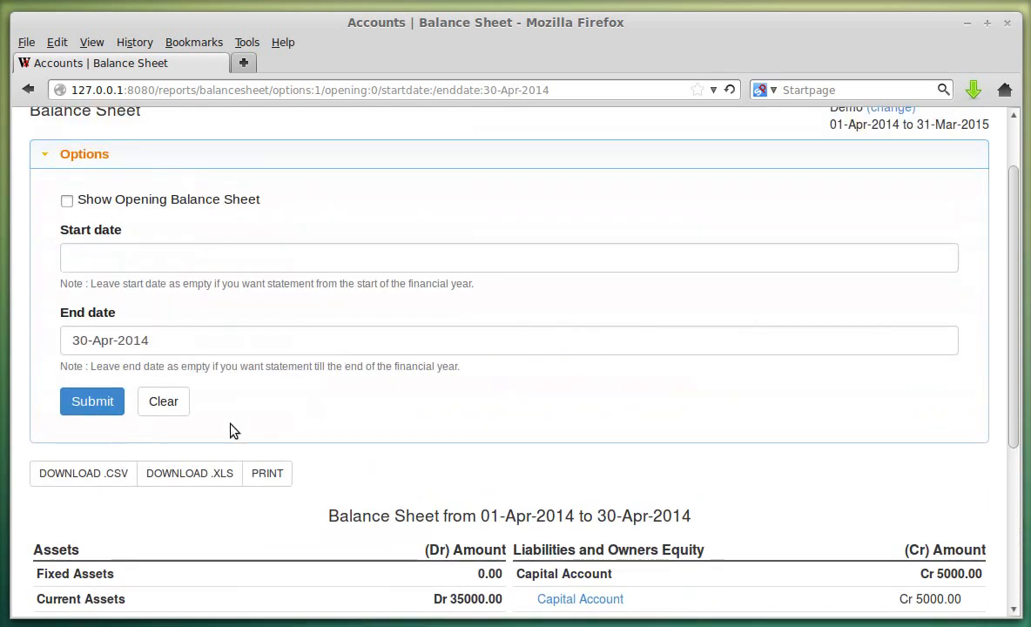
- Reset the Balance Sheet filters to defaults and preview, then close, its print view
left_click(174, 406)
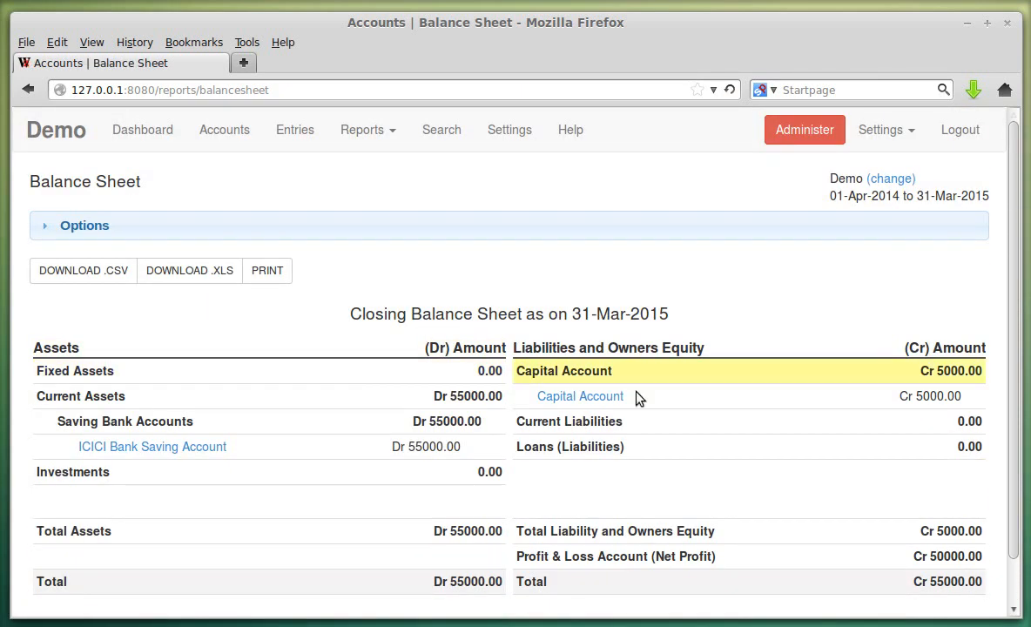
scroll(688, 358, "down", 1)
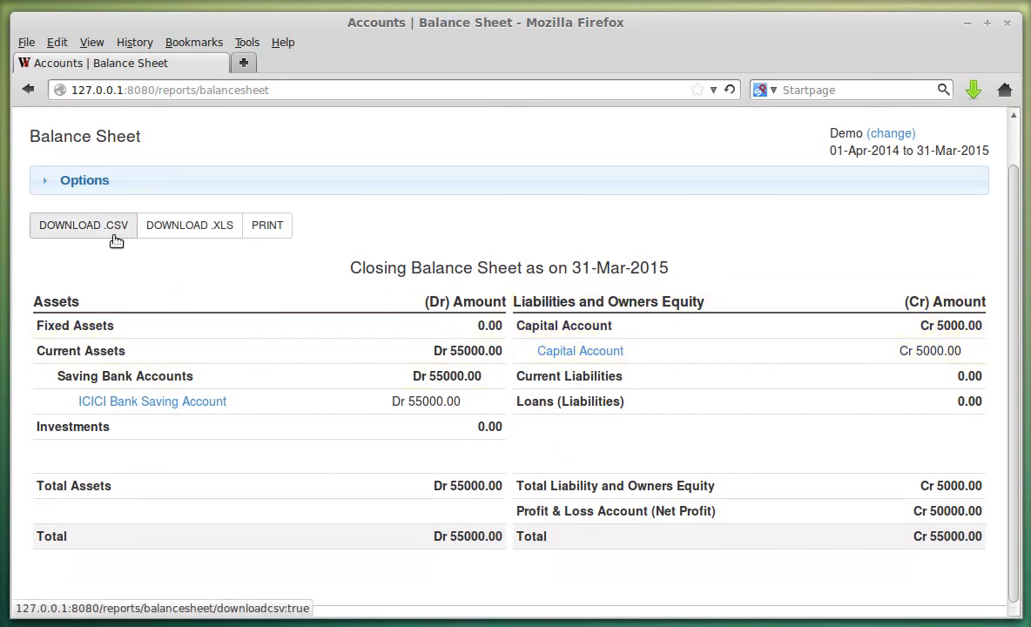
left_click(284, 225)
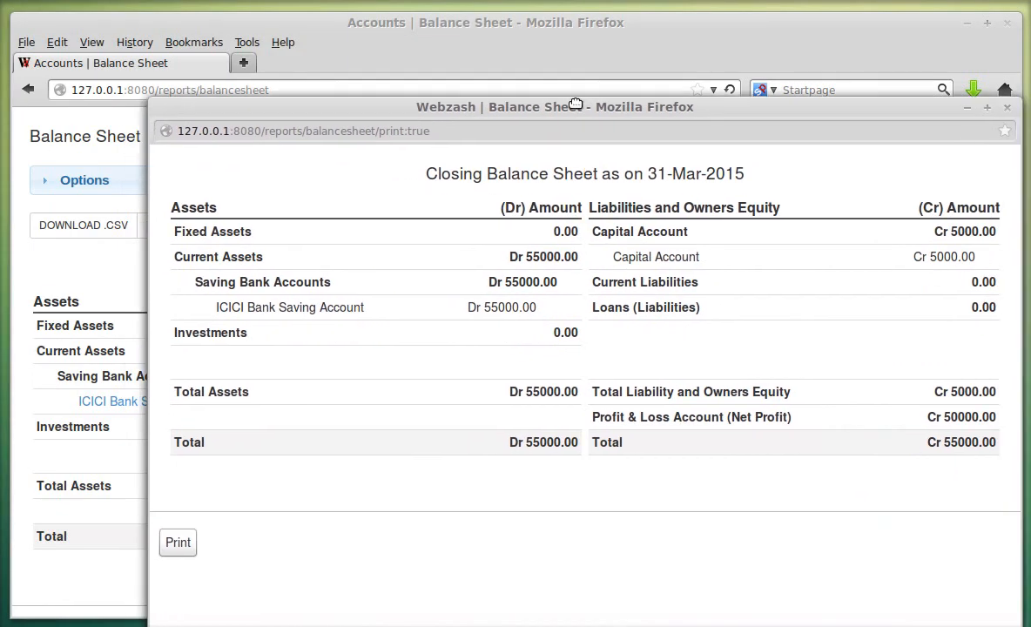
left_click_drag(575, 105, 504, 106)
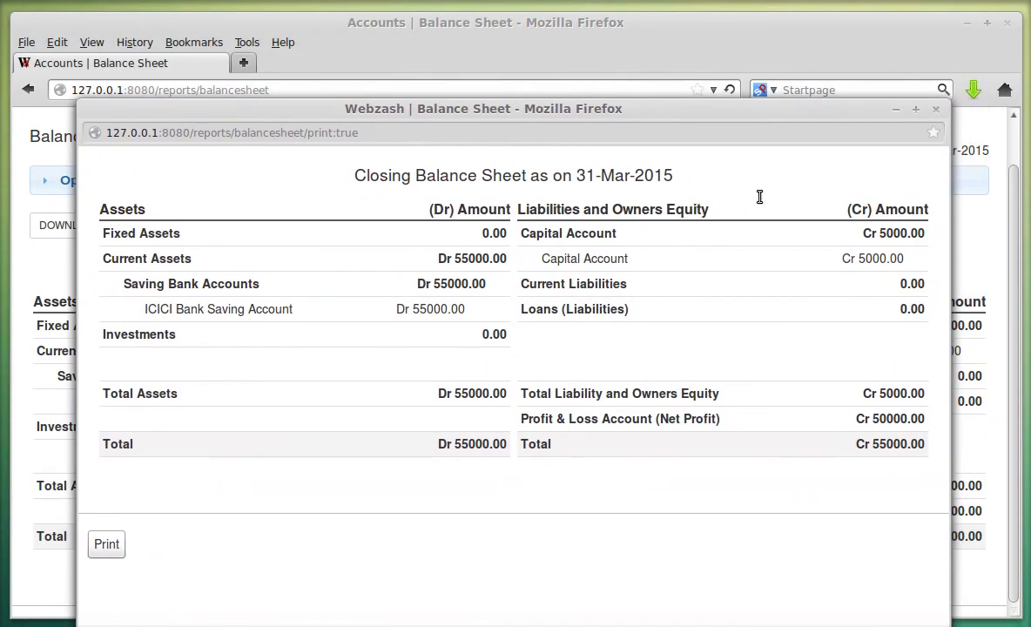
left_click(935, 109)
scroll(573, 397, "up", 1)
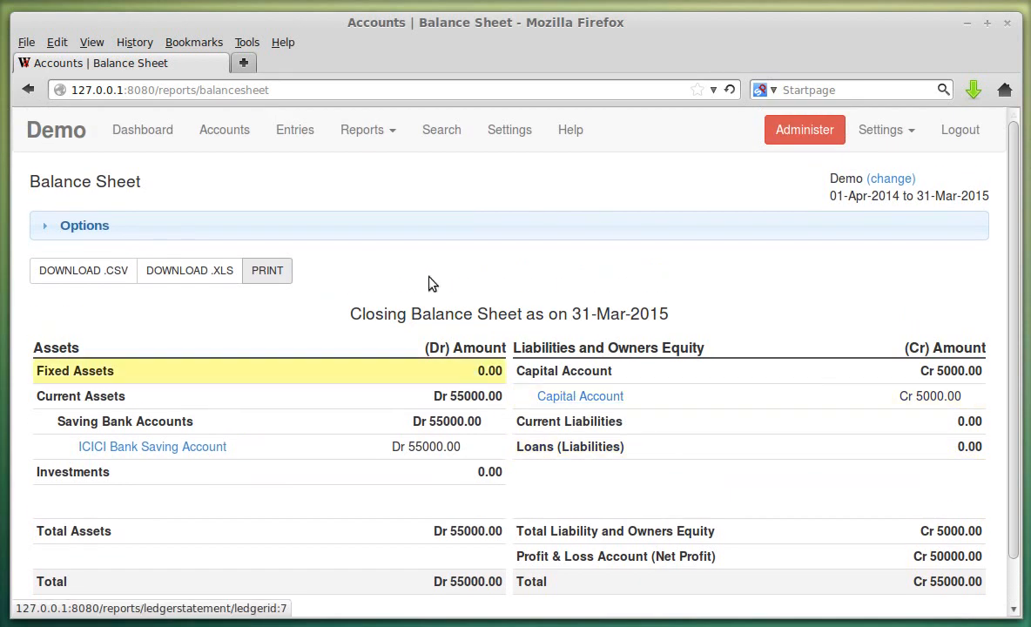
- Open the Profit and Loss Statement, toggle its options, then load the Trial Balance
left_click(376, 140)
left_click(381, 192)
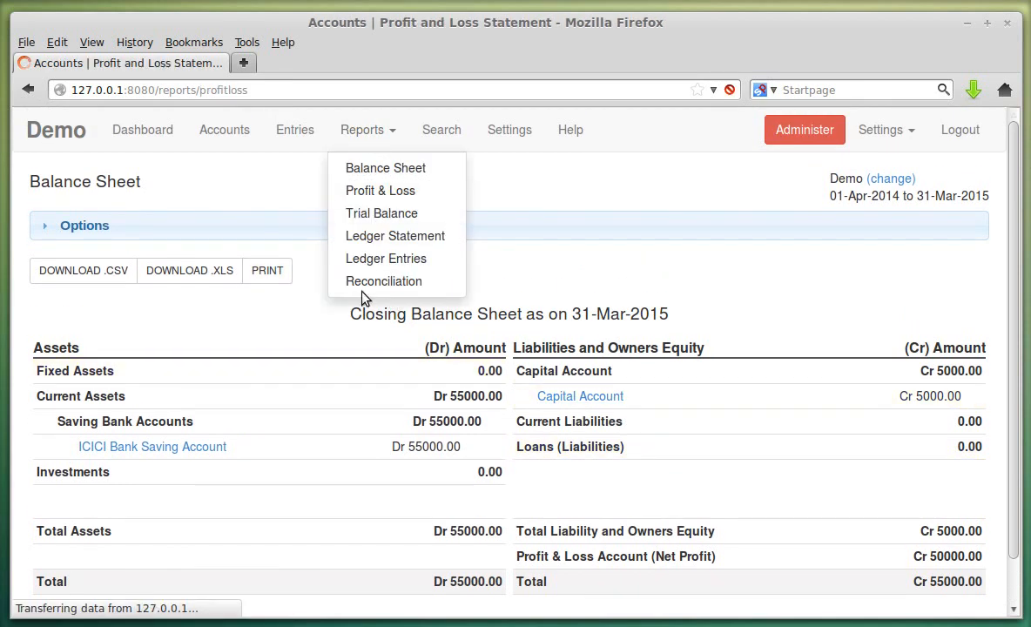
left_click(143, 232)
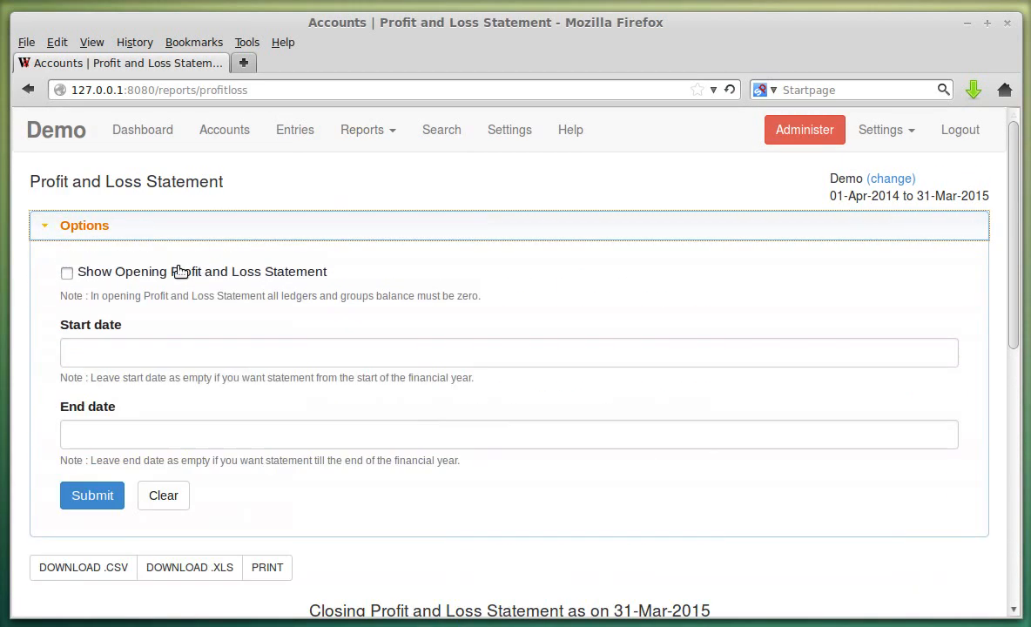
left_click(270, 233)
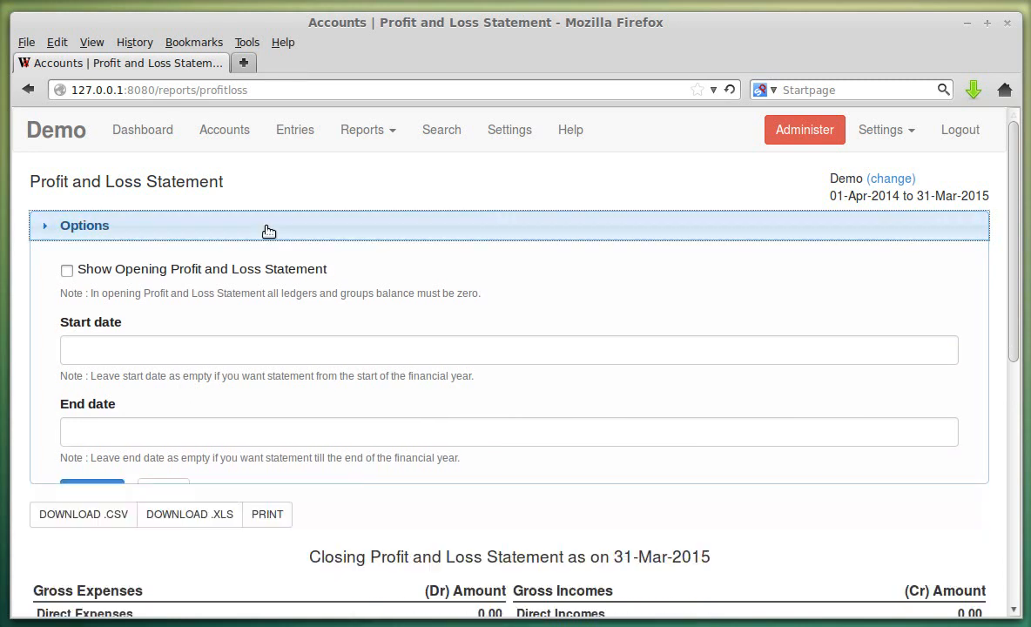
left_click(364, 130)
left_click(393, 218)
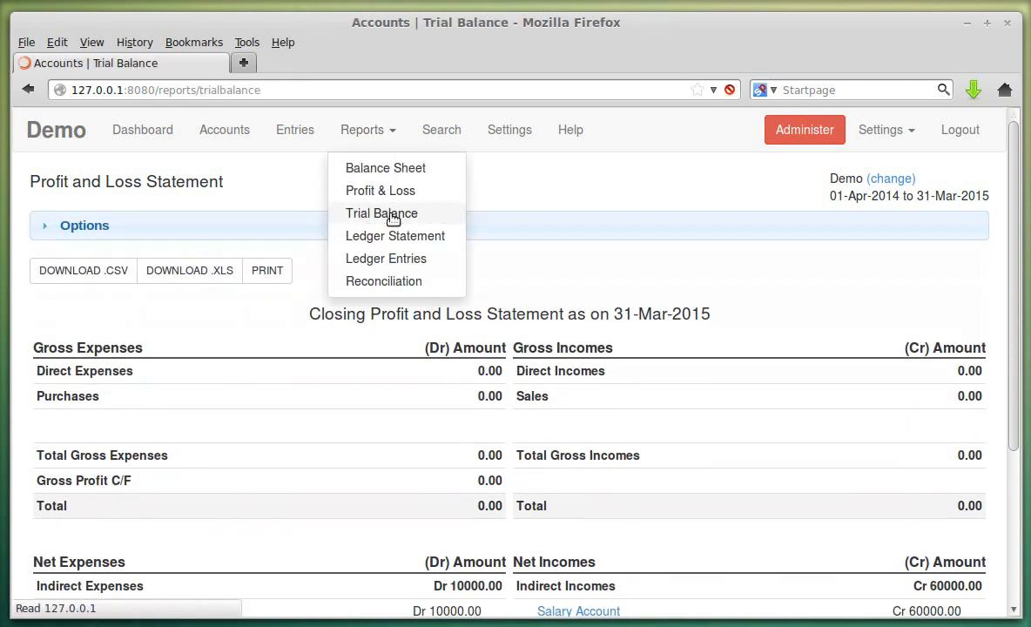
- Check the Trial Balance Assets row: debit 60000, credit 10000, closing 55000
scroll(430, 233, "down", 2)
scroll(534, 340, "down", 6)
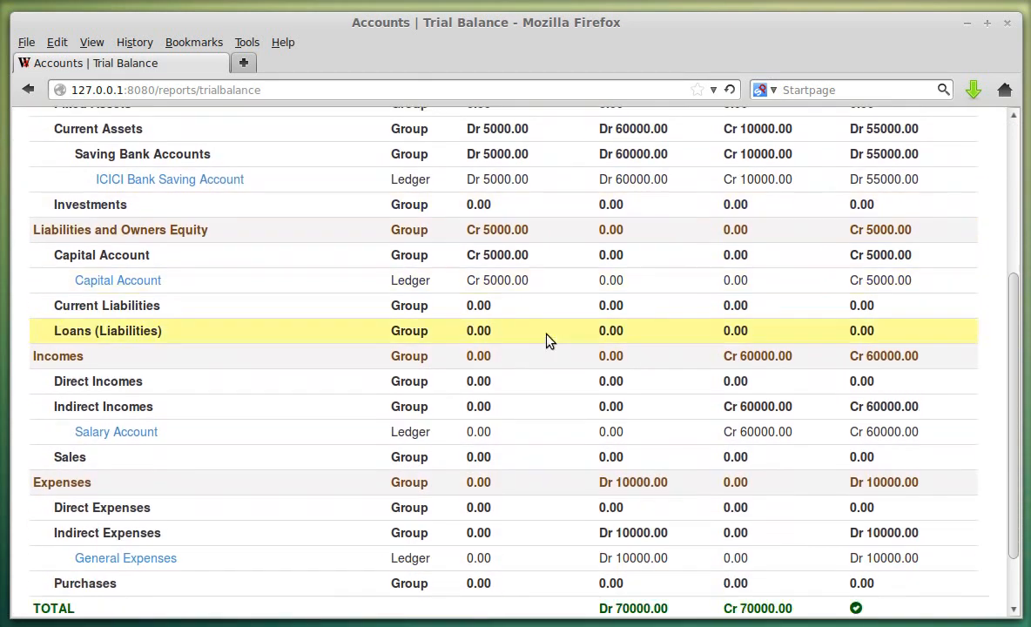
scroll(609, 419, "up", 8)
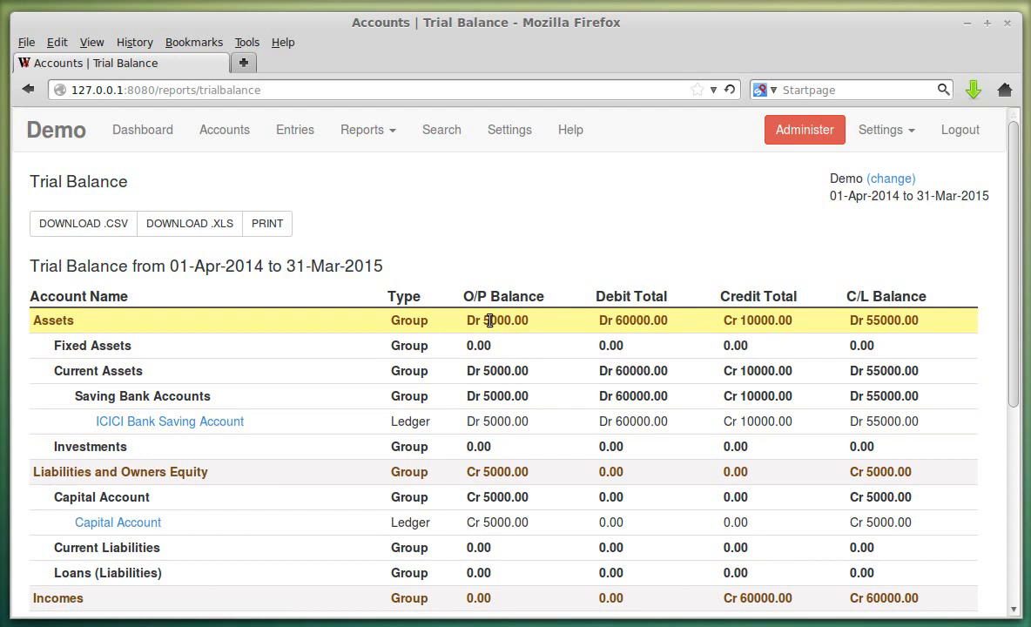
double_click(639, 319)
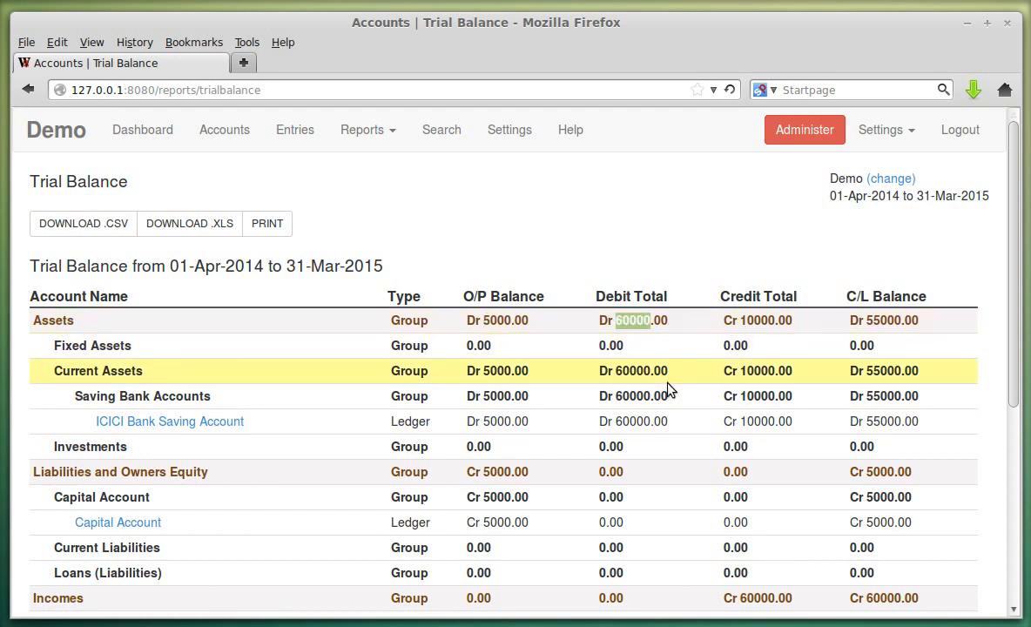
double_click(752, 319)
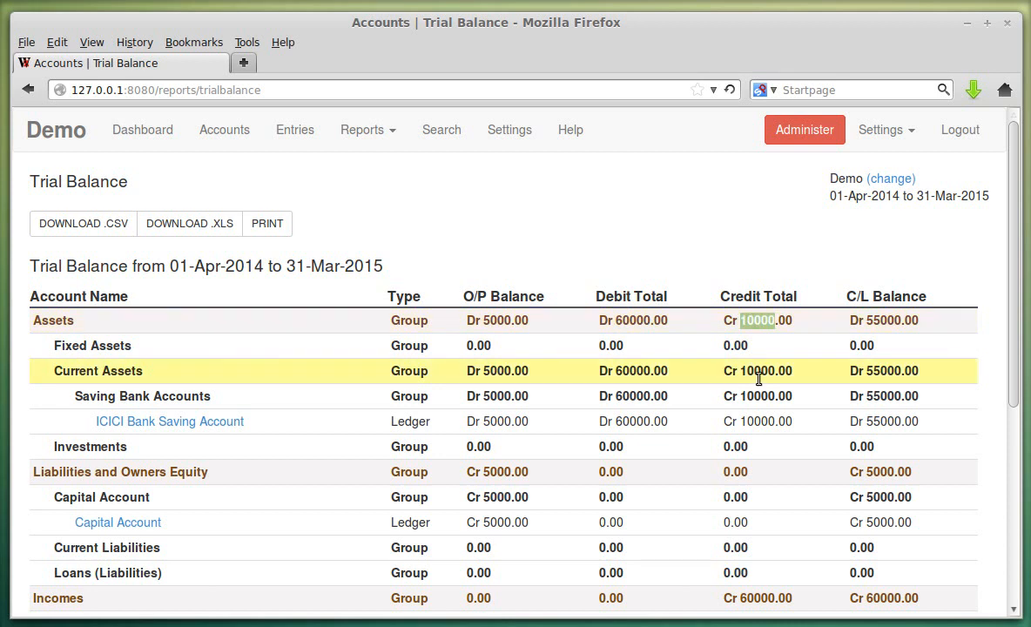
double_click(884, 319)
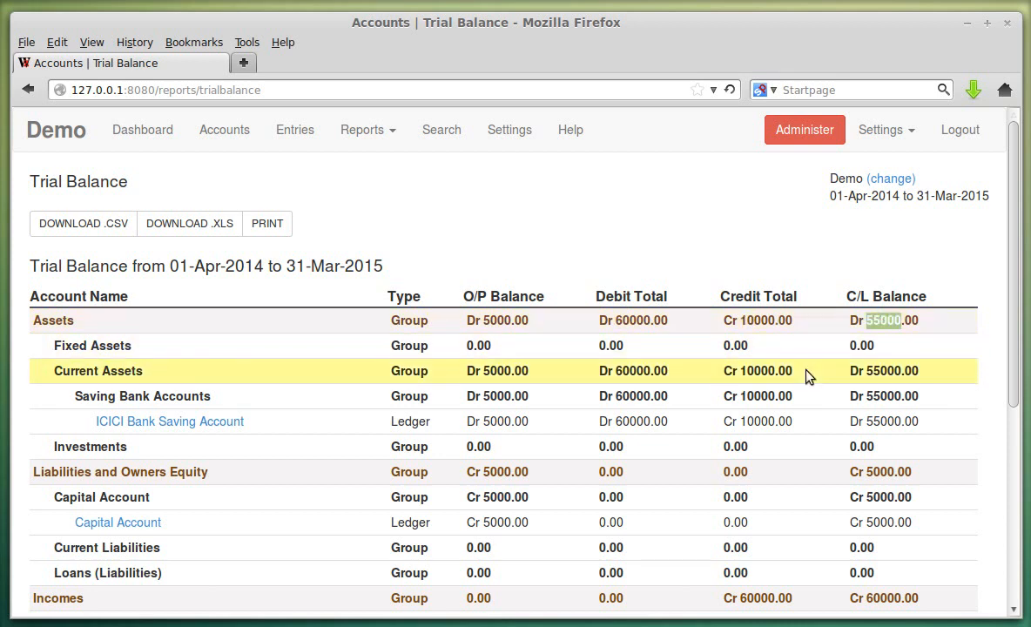
- Confirm the debit and credit grand totals both equal 70000.00
scroll(806, 348, "down", 2)
scroll(807, 367, "down", 5)
scroll(775, 205, "up", 4)
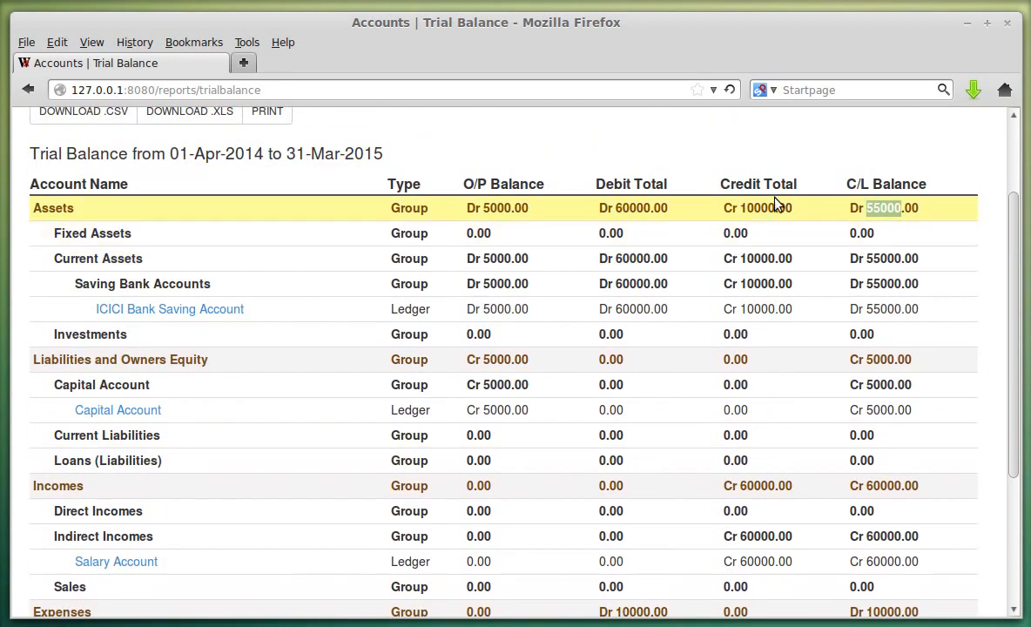
scroll(751, 202, "down", 4)
double_click(633, 539)
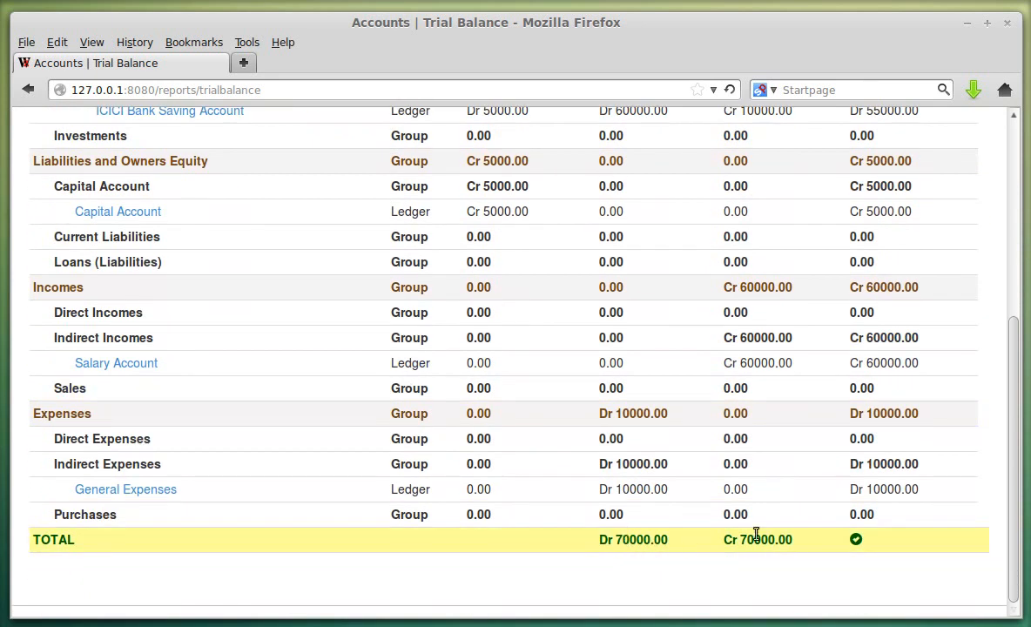
double_click(757, 539)
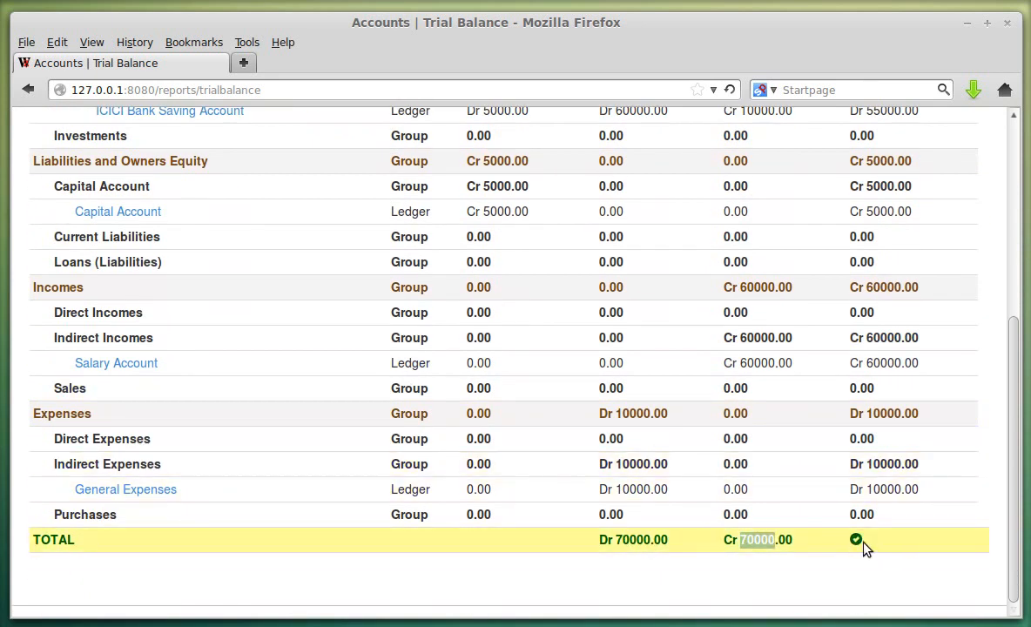
scroll(334, 431, "up", 5)
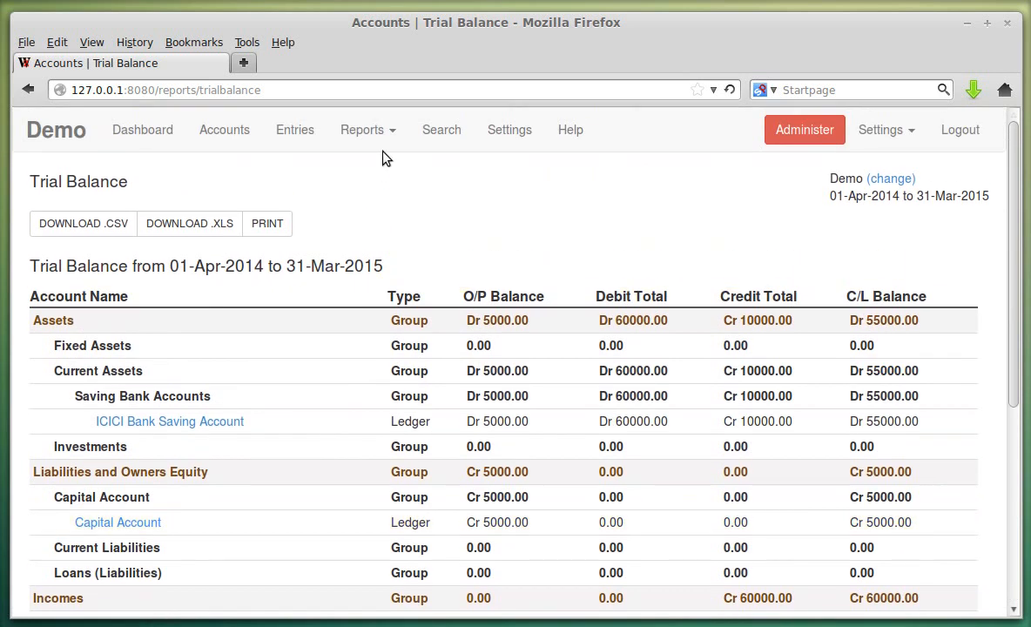
left_click(366, 129)
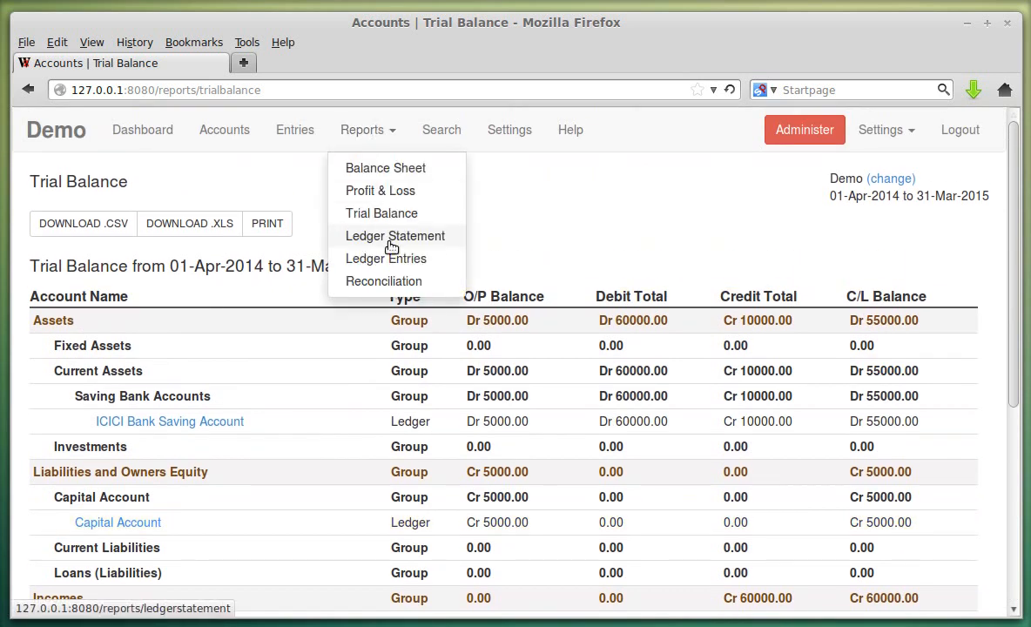
- Generate the Ledger Statement for ICICI Bank Saving Account
left_click(391, 244)
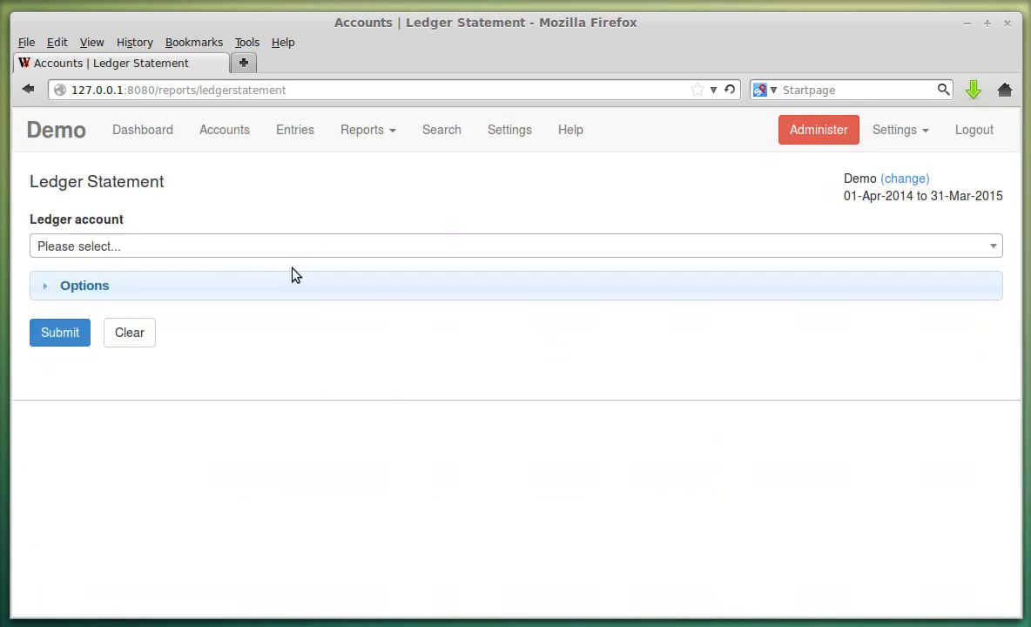
left_click(239, 250)
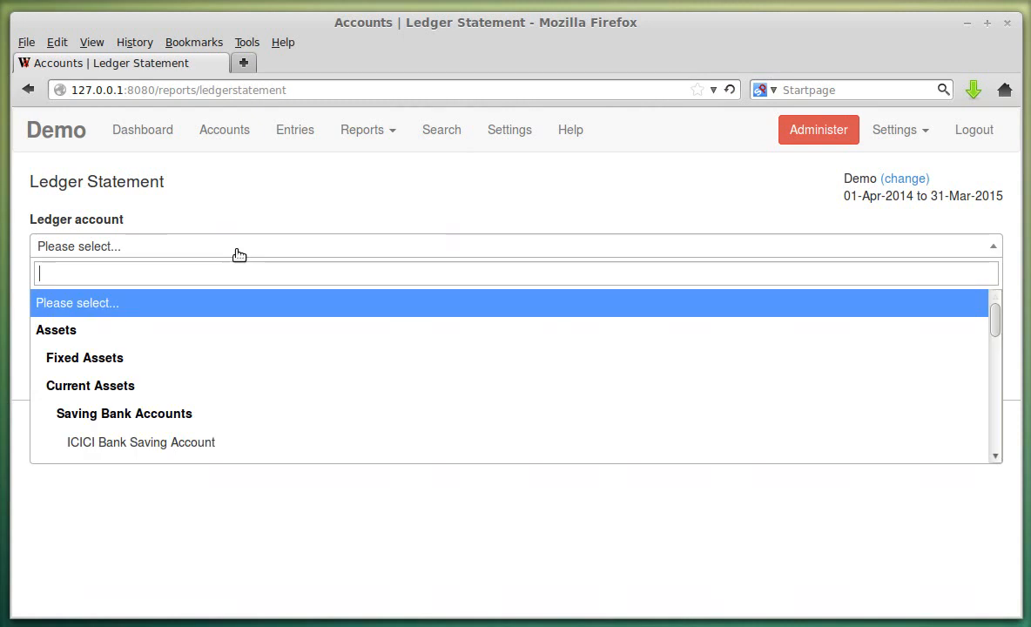
left_click(243, 441)
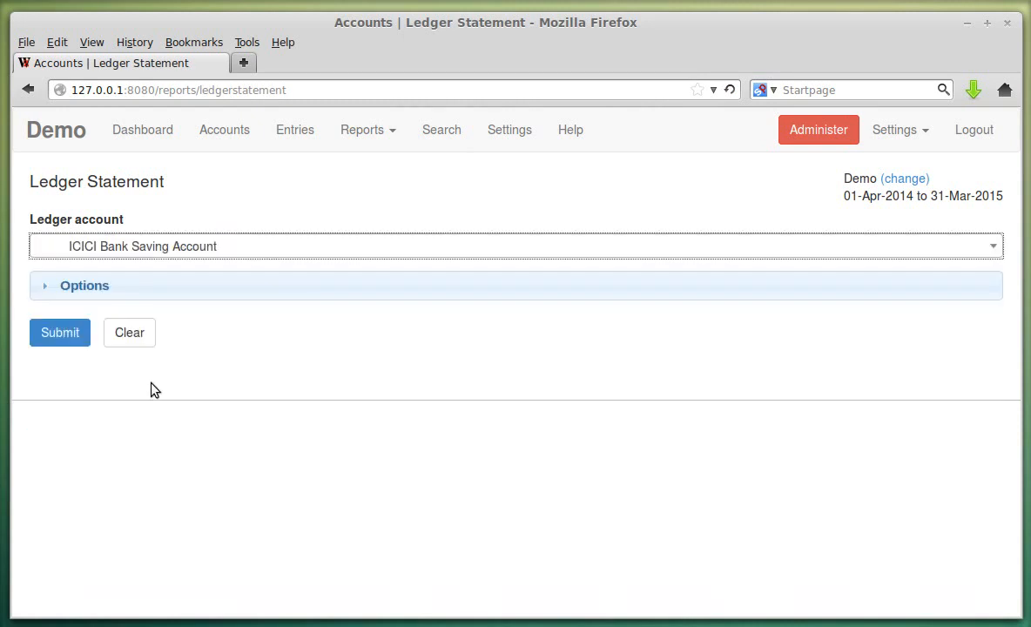
left_click(78, 336)
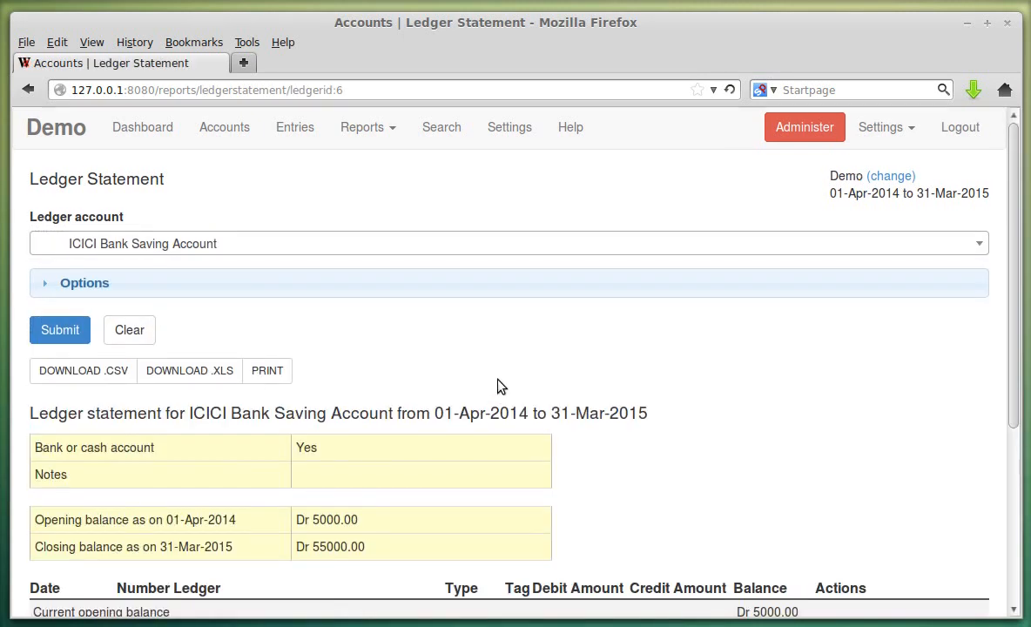
scroll(498, 387, "down", 3)
scroll(498, 387, "down", 2)
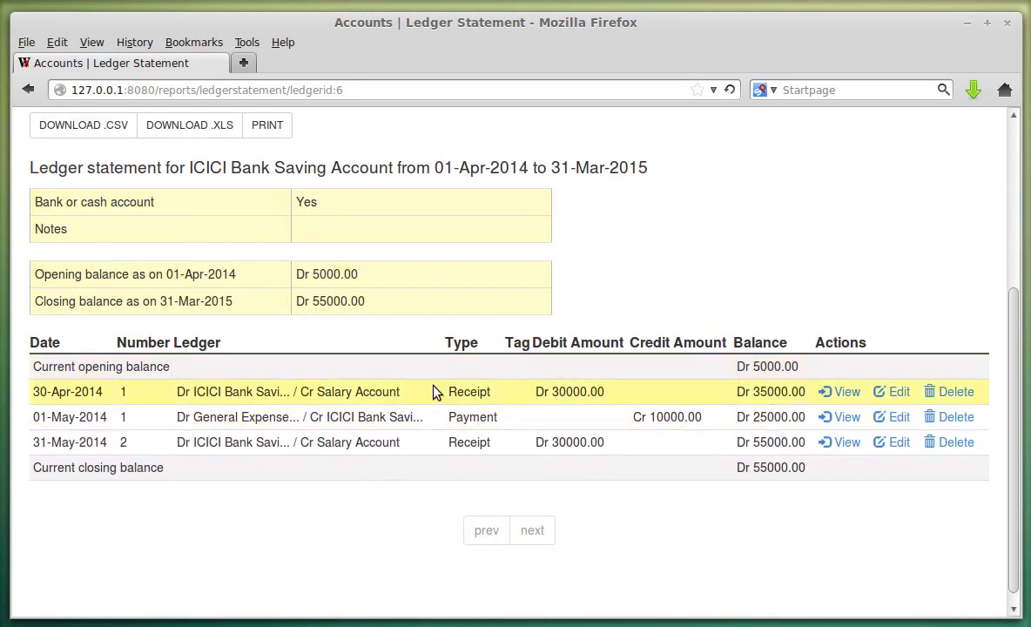
- Review the running balances 35000, 25000 and 55000, the Dr 55000.00 closing, and the date-range options
double_click(766, 392)
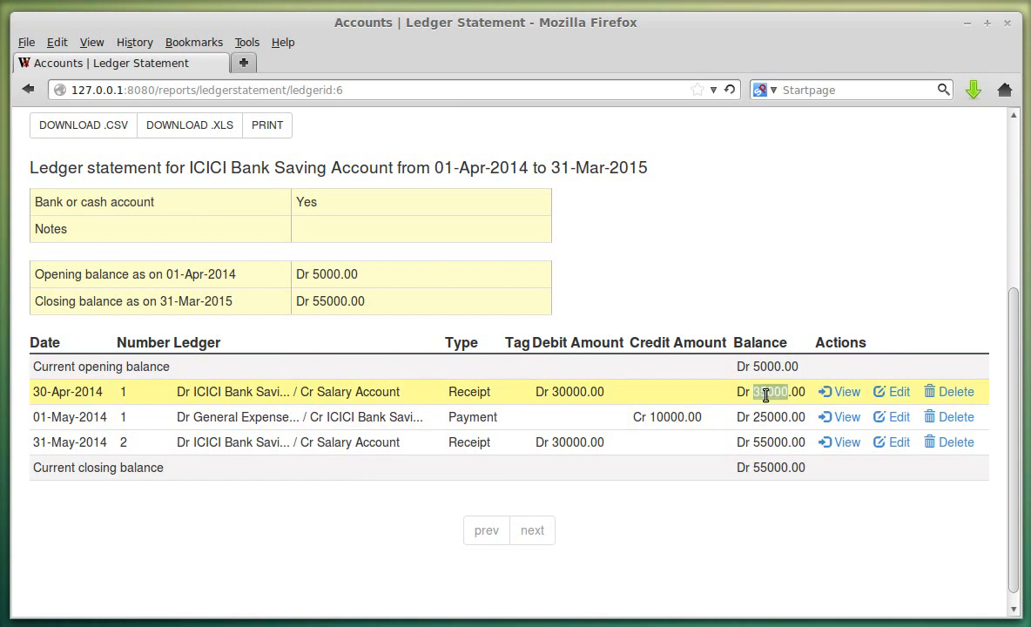
double_click(769, 417)
double_click(767, 443)
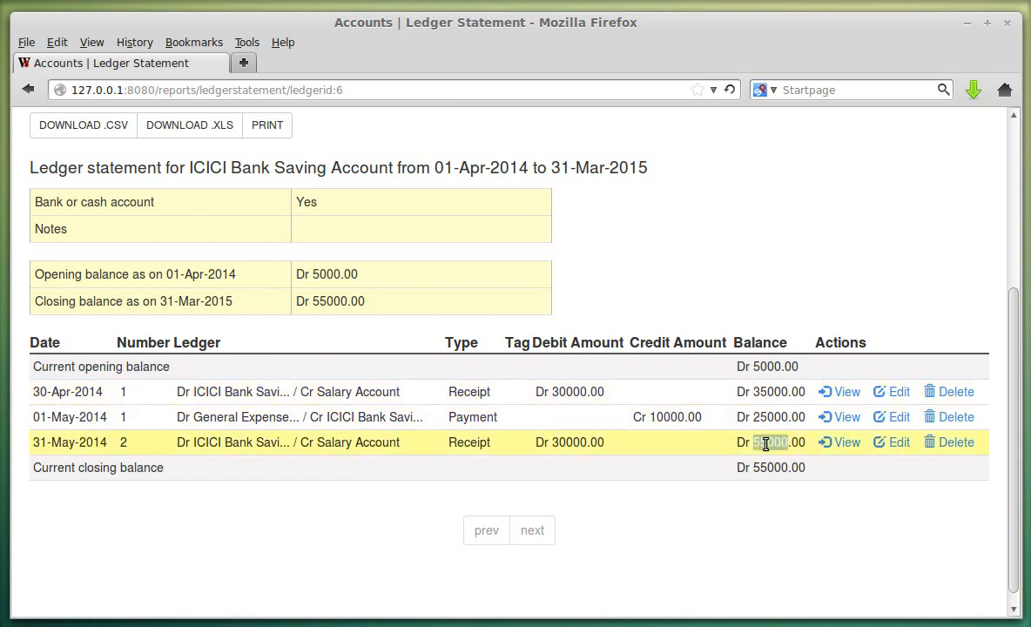
double_click(774, 467)
scroll(511, 342, "up", 5)
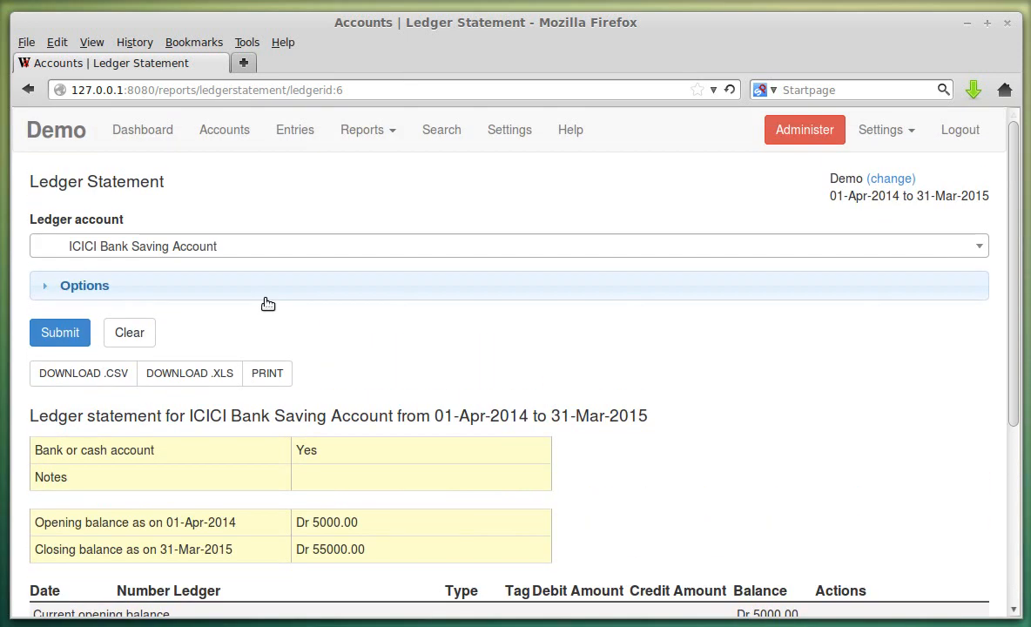
left_click(255, 291)
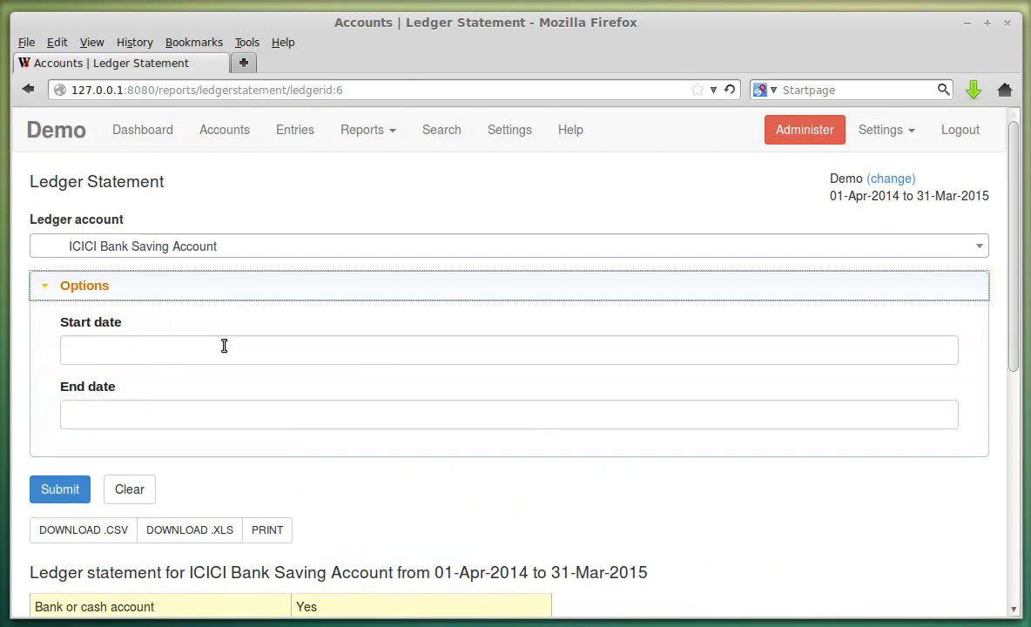
left_click(156, 297)
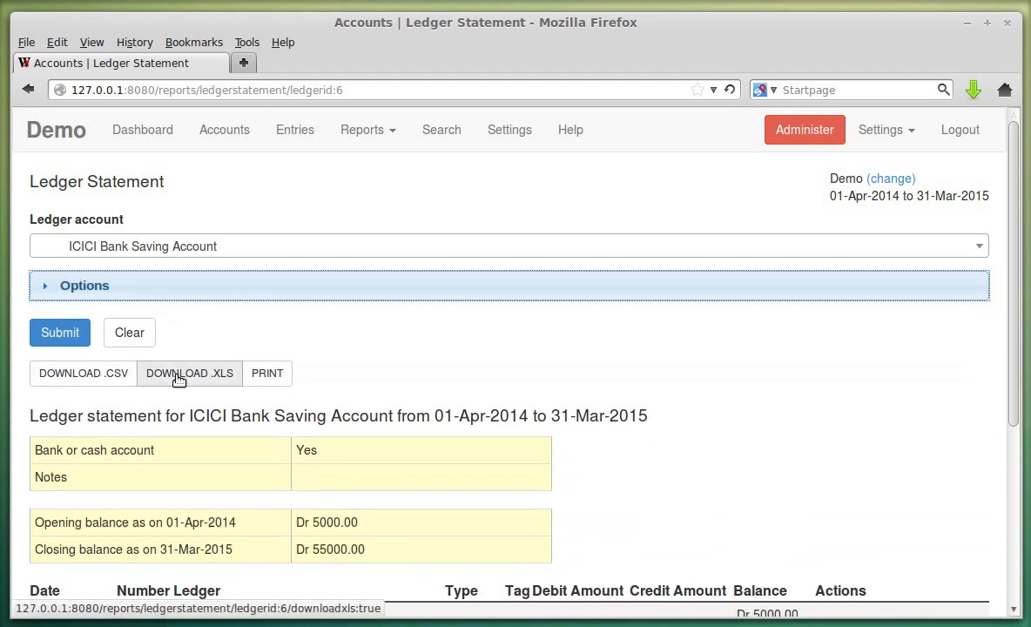
left_click(743, 397)
scroll(739, 392, "down", 3)
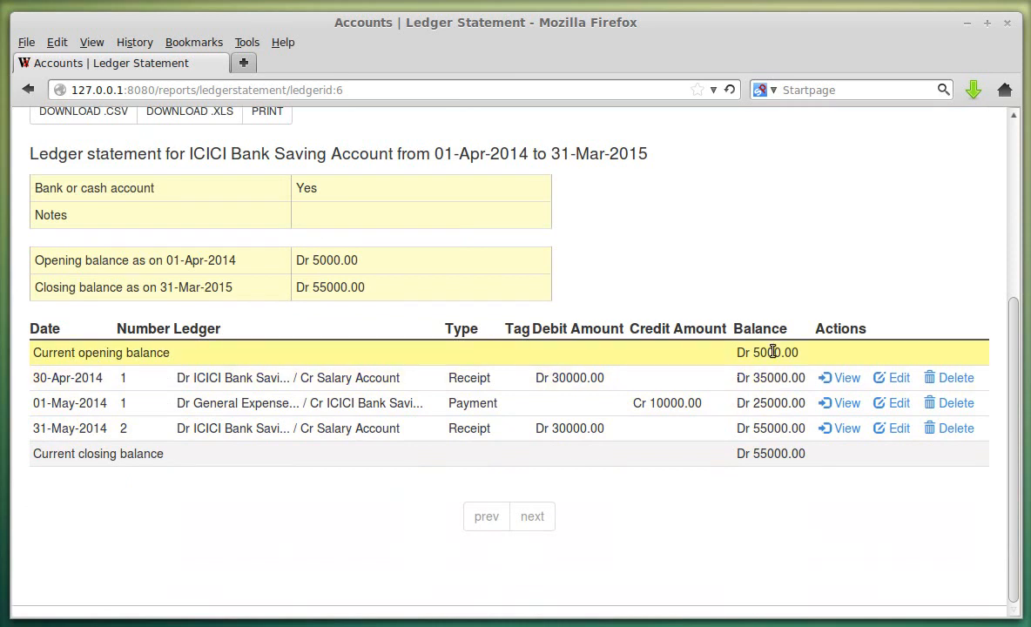
scroll(692, 329, "up", 3)
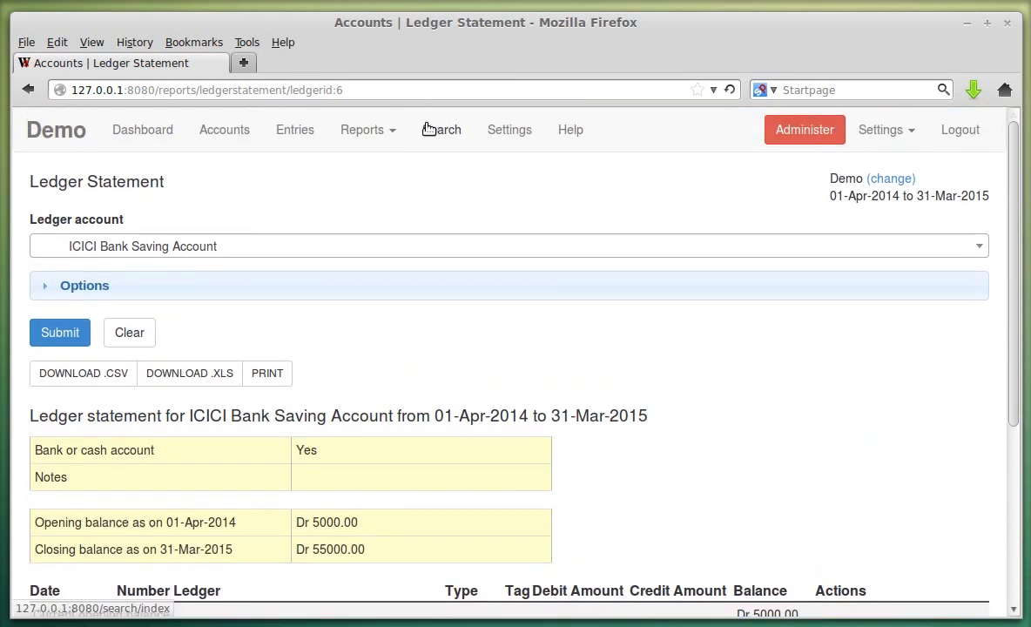
- Bring up the Reports list again
left_click(362, 129)
scroll(767, 457, "down", 3)
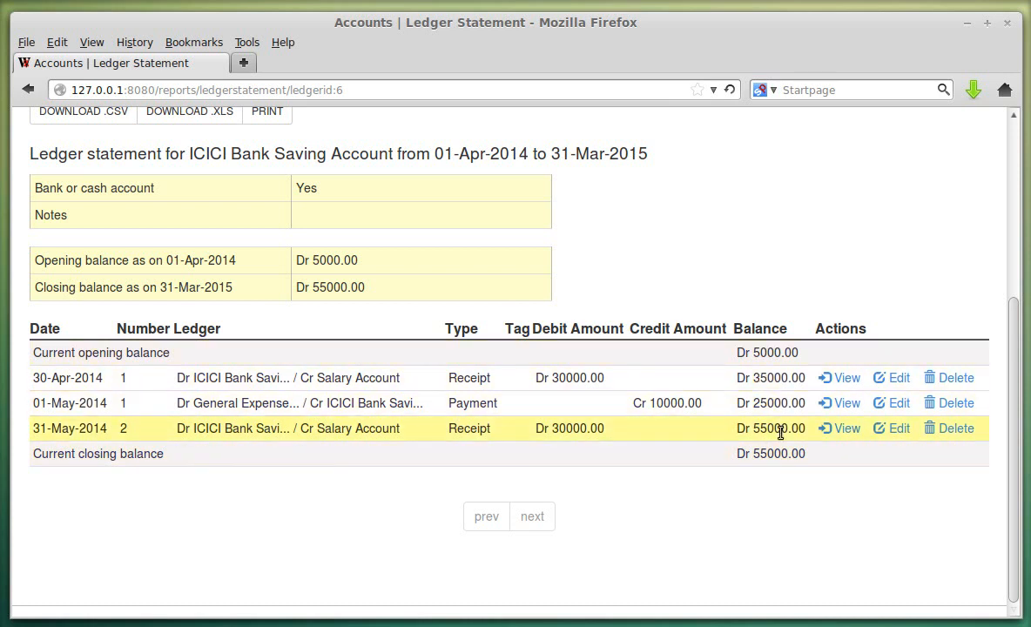
scroll(585, 416, "up", 2)
scroll(589, 398, "up", 1)
left_click(362, 129)
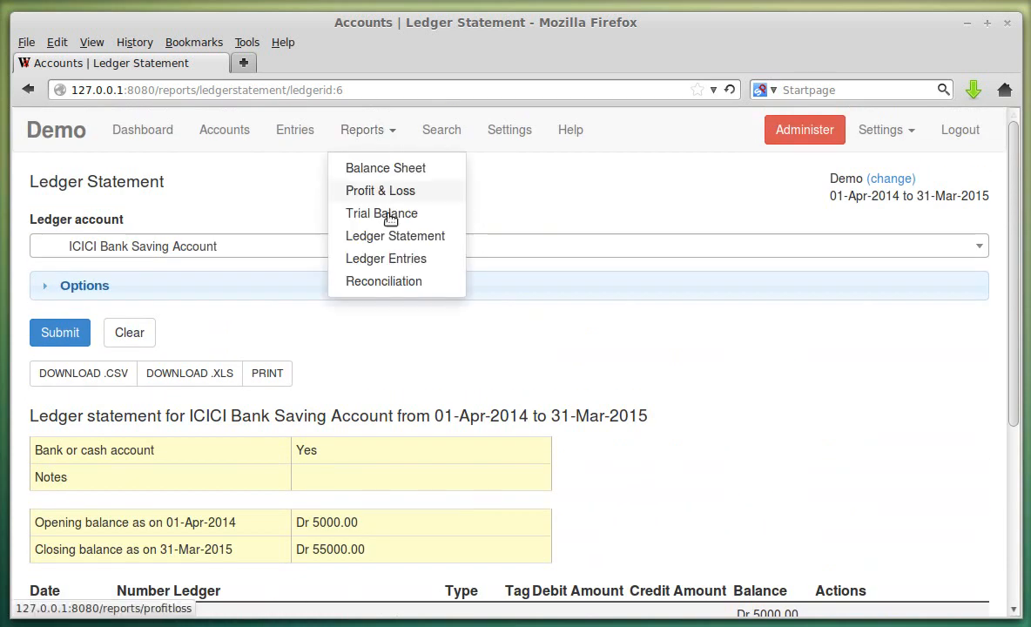
- List the Ledger Entries for ICICI Bank Saving Account and scroll through its three entries
left_click(402, 258)
left_click(263, 247)
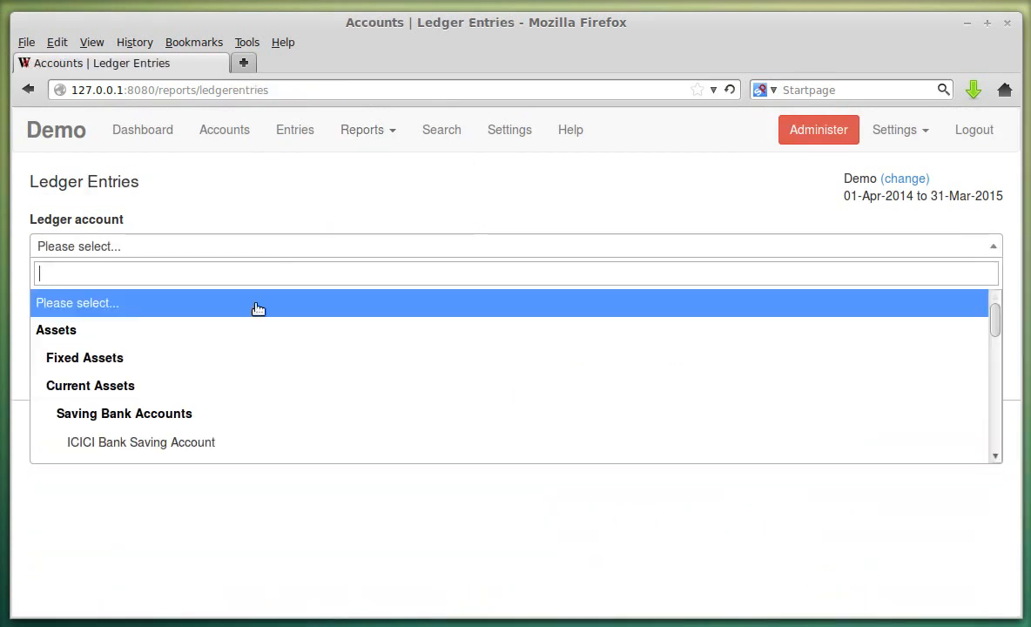
left_click(174, 442)
left_click(70, 336)
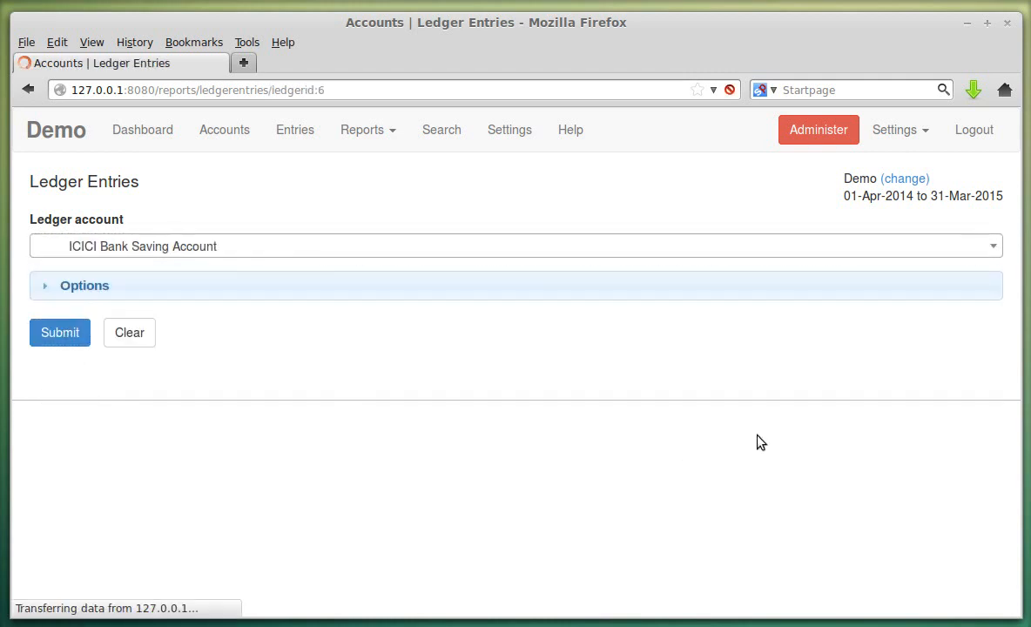
scroll(764, 425, "down", 3)
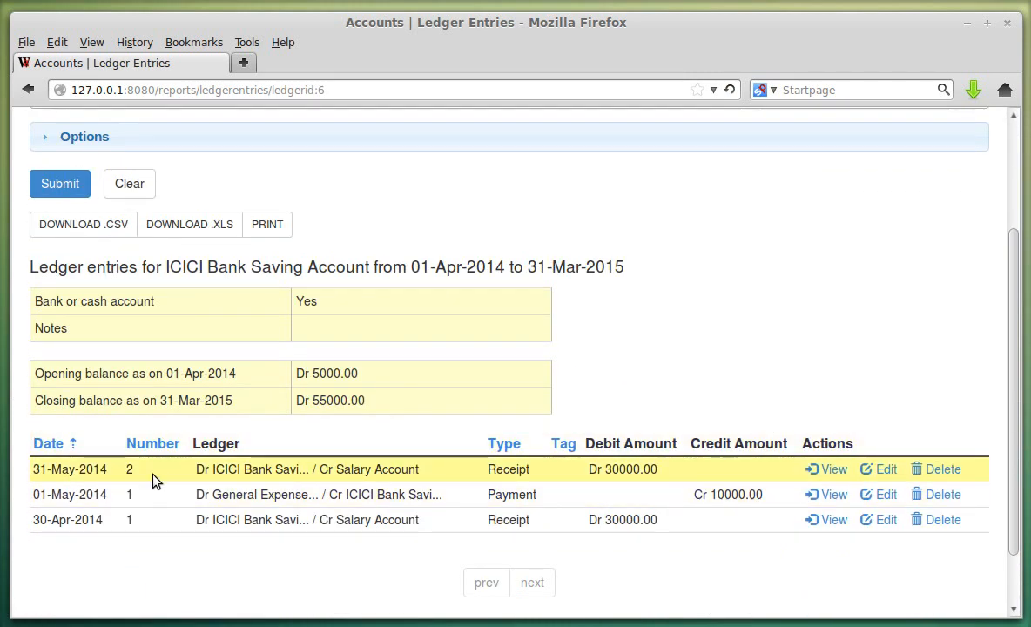
scroll(504, 325, "up", 3)
scroll(505, 329, "down", 4)
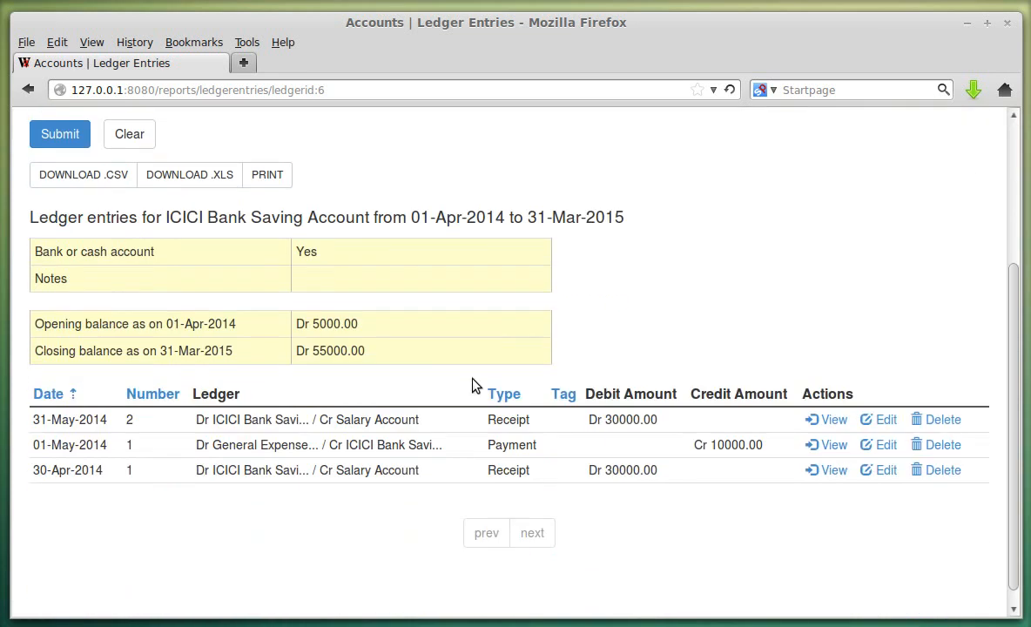
scroll(486, 299, "up", 4)
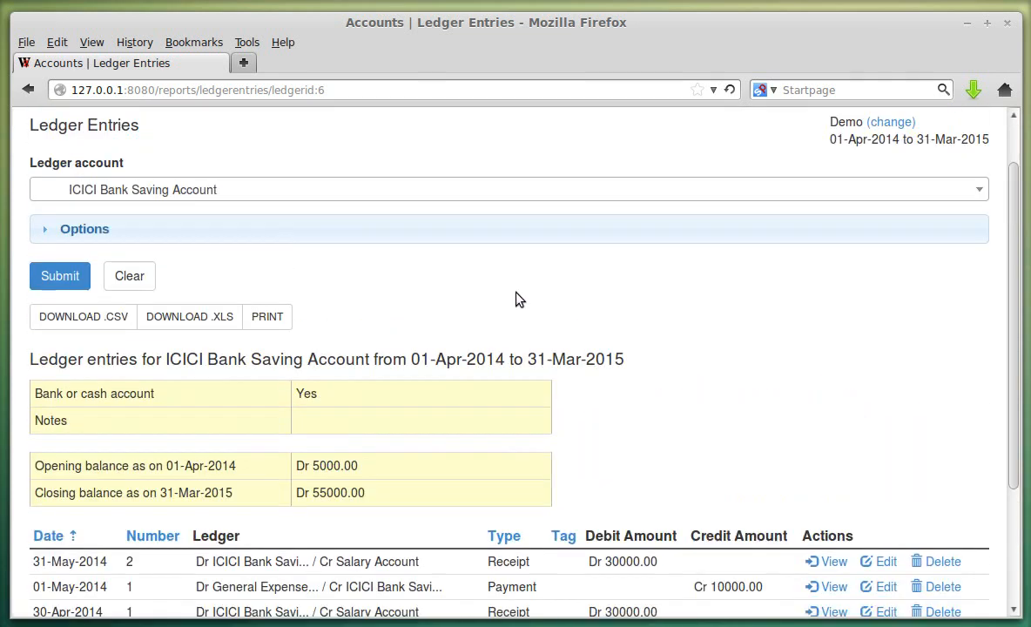
scroll(525, 286, "down", 4)
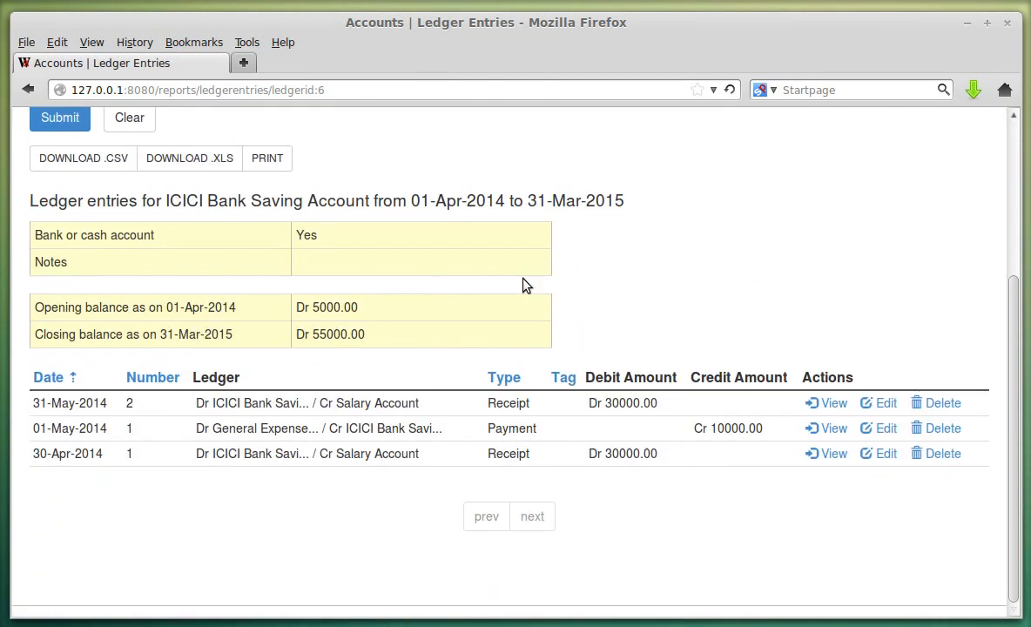
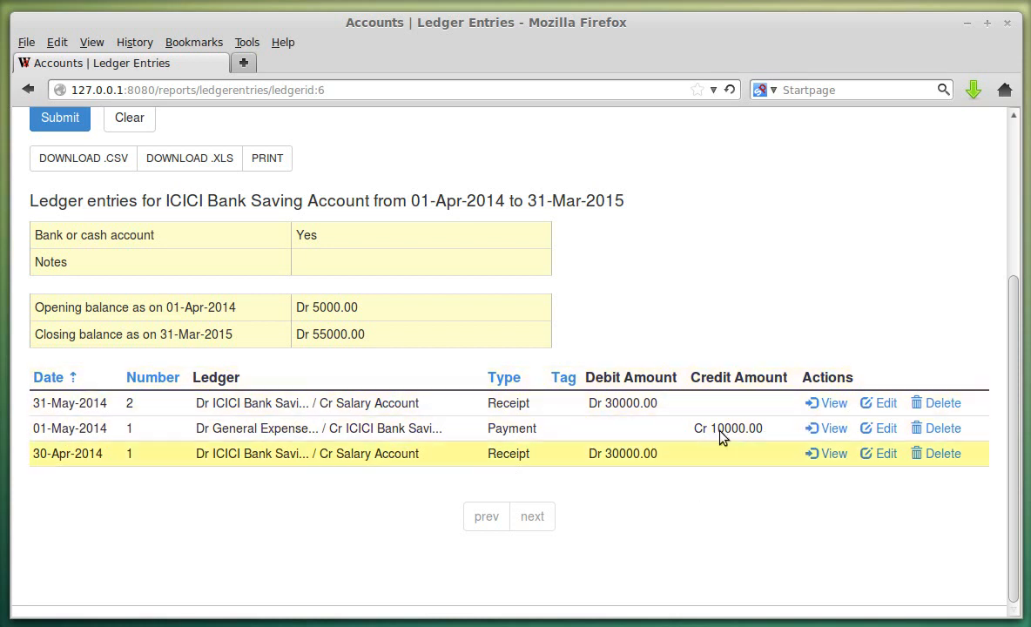
- Leave the ICICI ledger entries and open the Ledger Reconciliation report from Reports
scroll(244, 482, "up", 5)
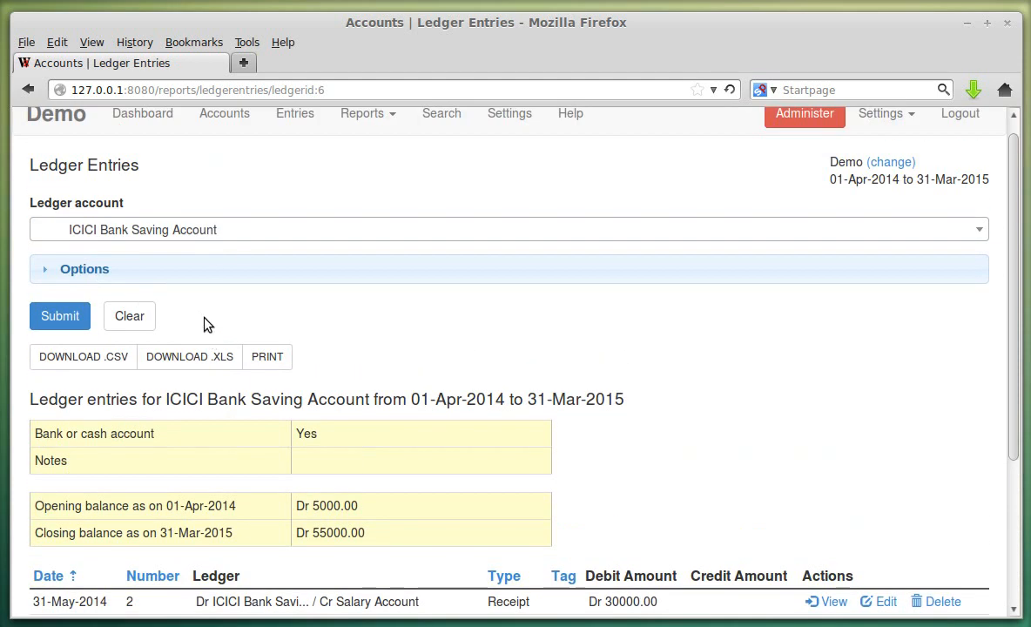
scroll(396, 470, "down", 4)
scroll(458, 459, "up", 4)
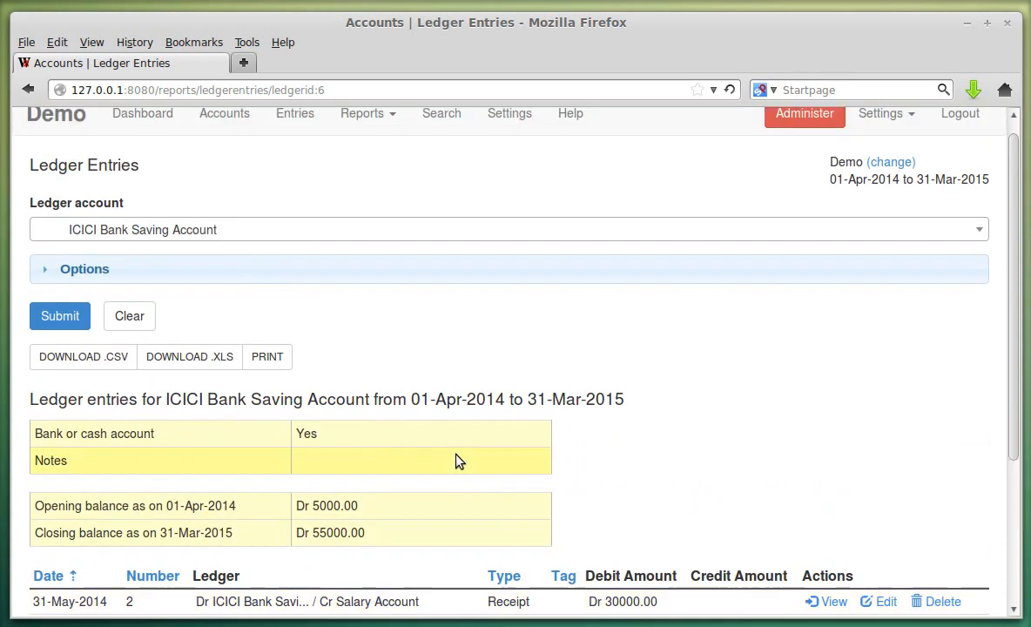
left_click(254, 276)
left_click(254, 276)
left_click(366, 114)
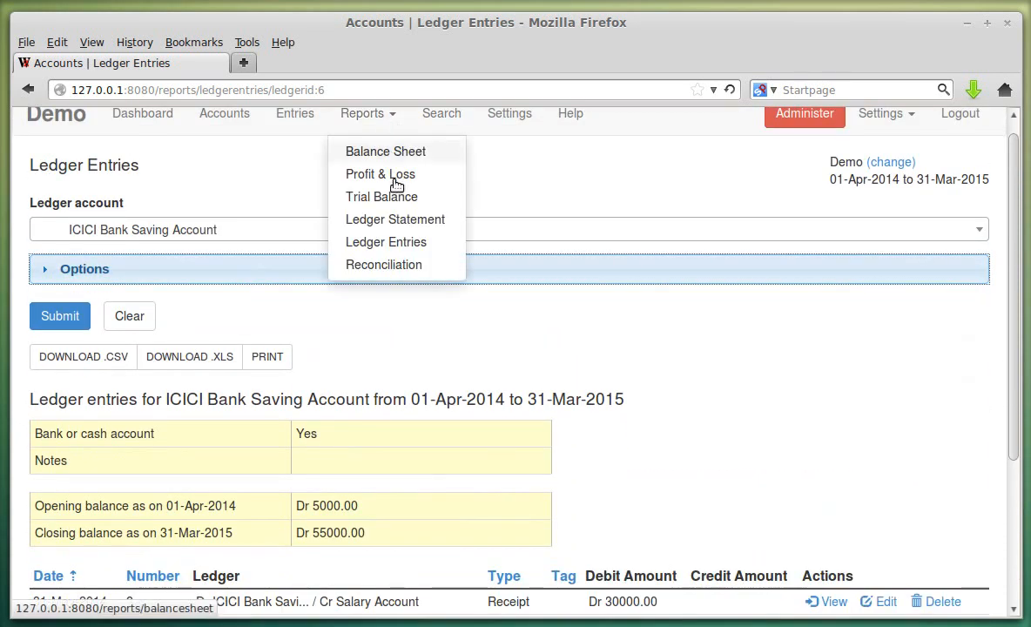
left_click(406, 266)
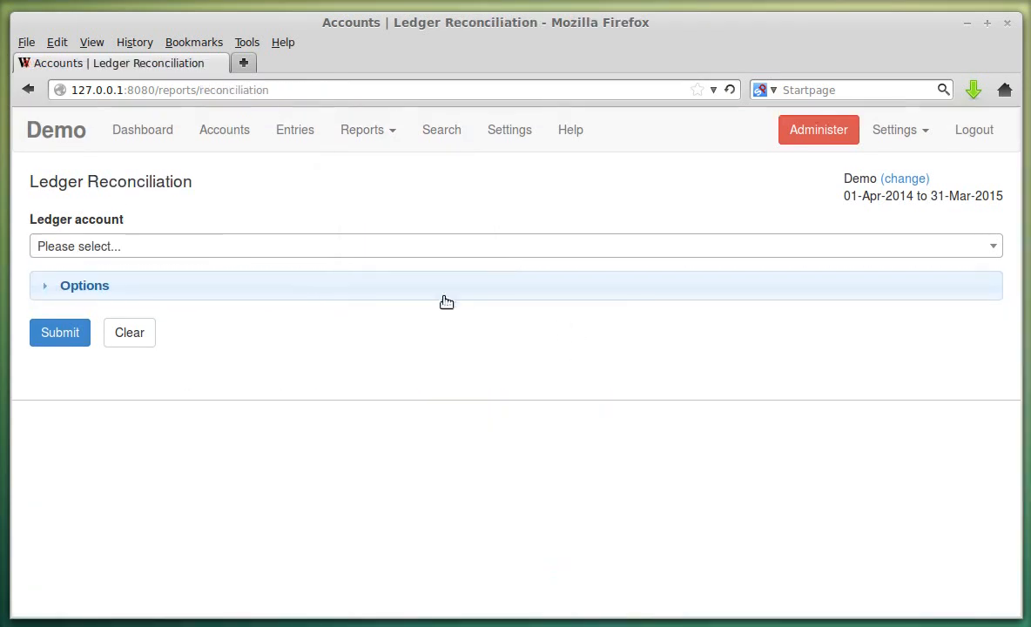
- Generate the reconciliation report for ICICI Bank Saving Account
left_click(268, 248)
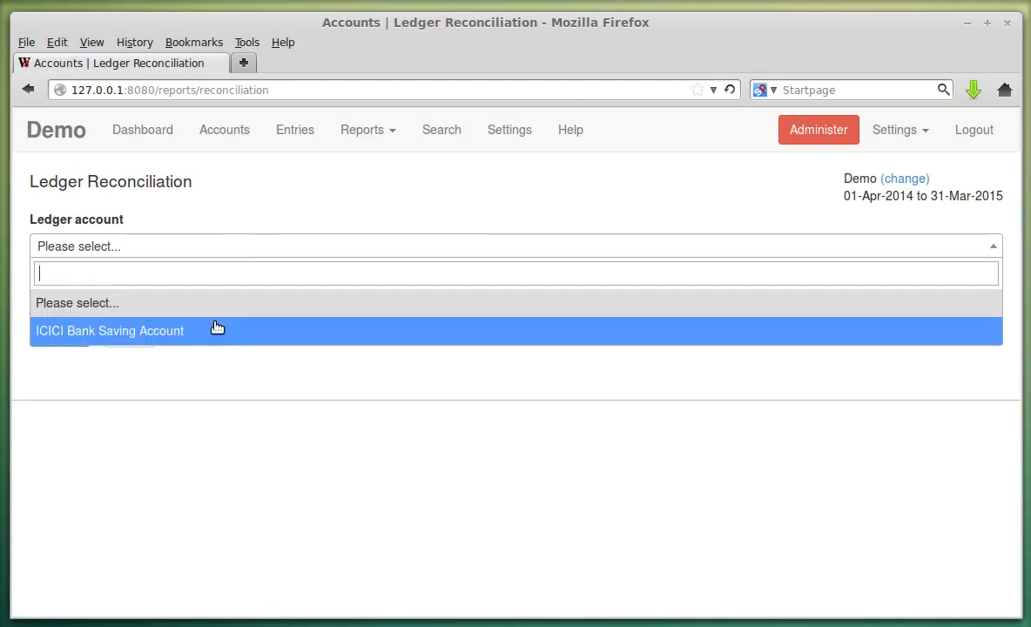
left_click(216, 327)
left_click(100, 290)
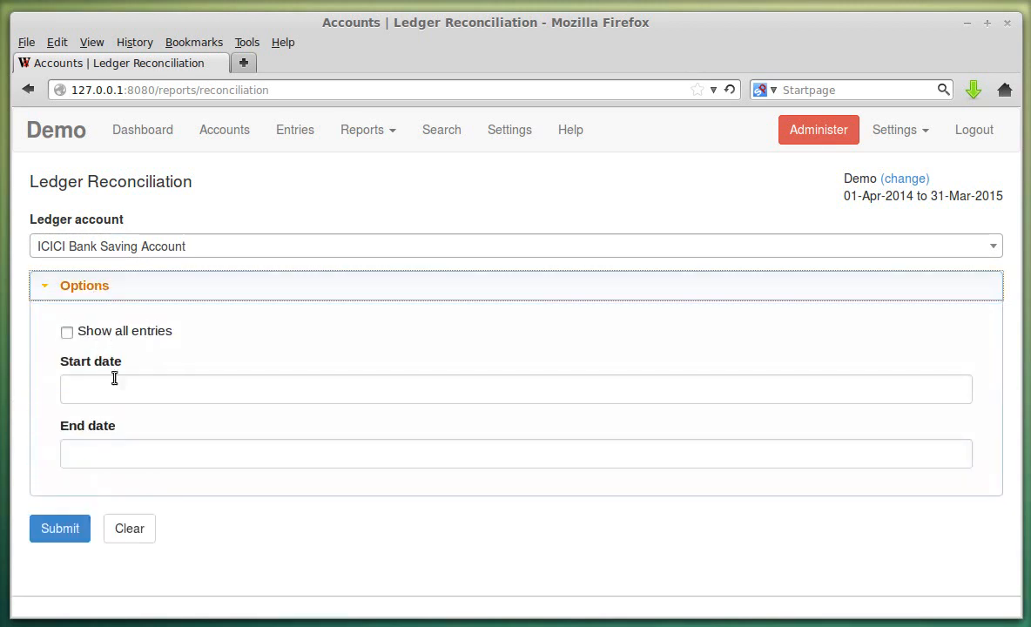
left_click(133, 294)
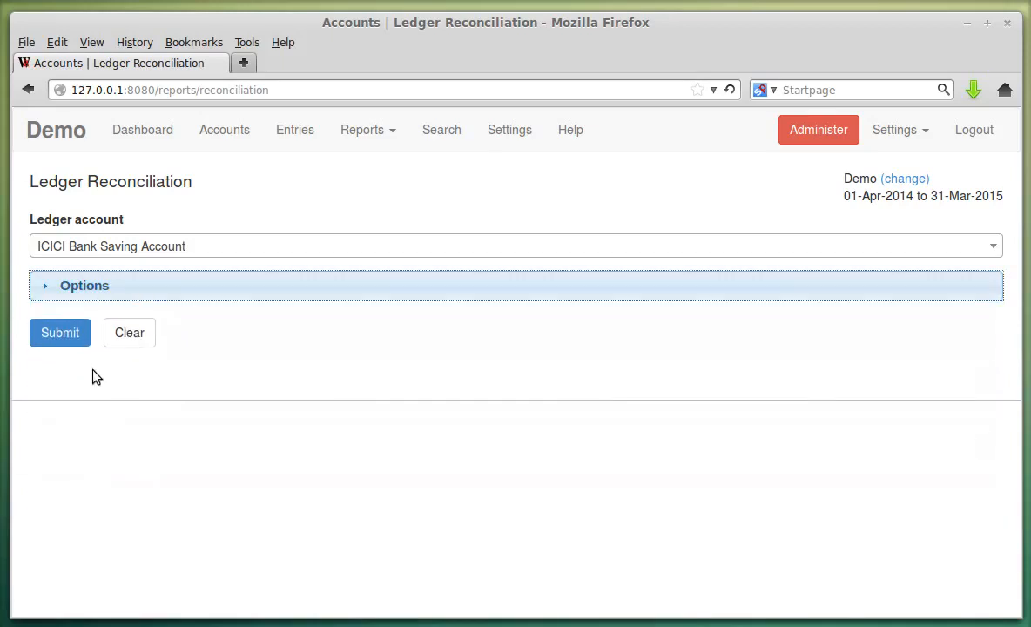
left_click(63, 339)
- Reconcile the 31-May-2014 receipt with reconciliation date 01-Jan-2015
scroll(458, 364, "down", 6)
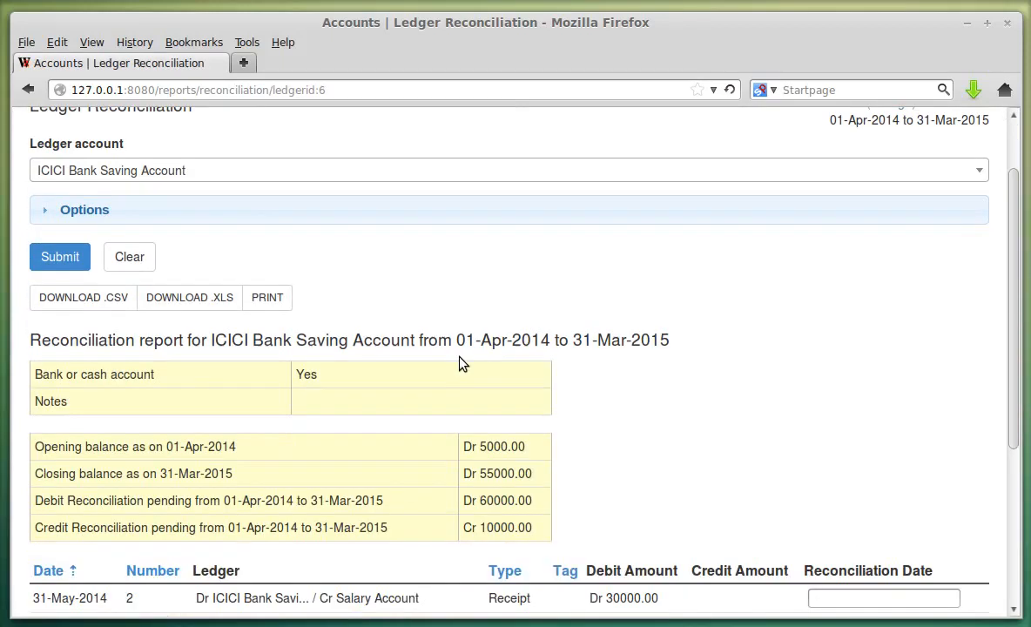
left_click_drag(44, 279, 415, 286)
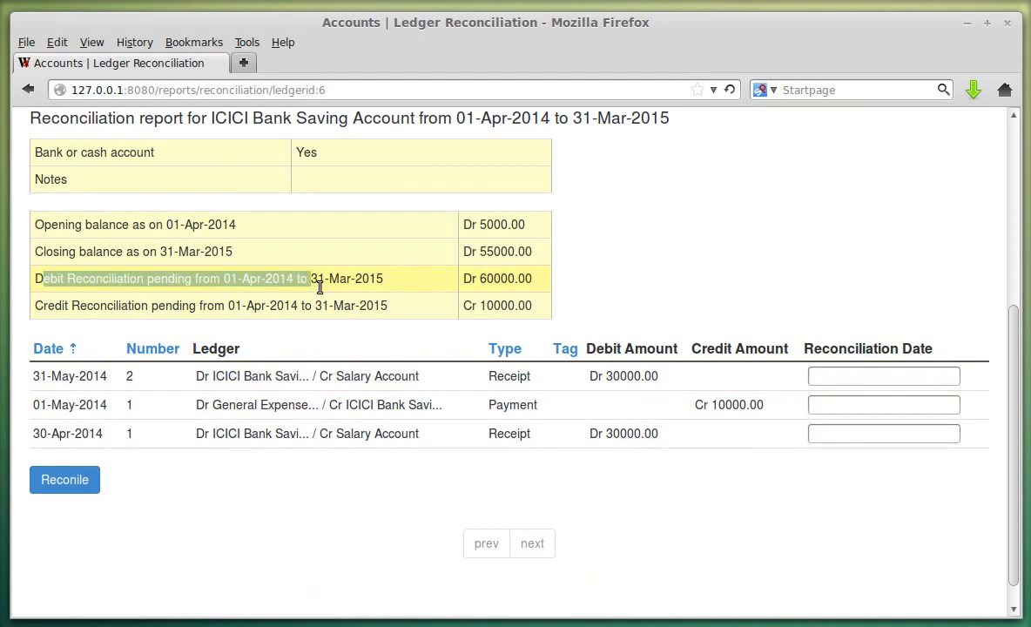
left_click(405, 293)
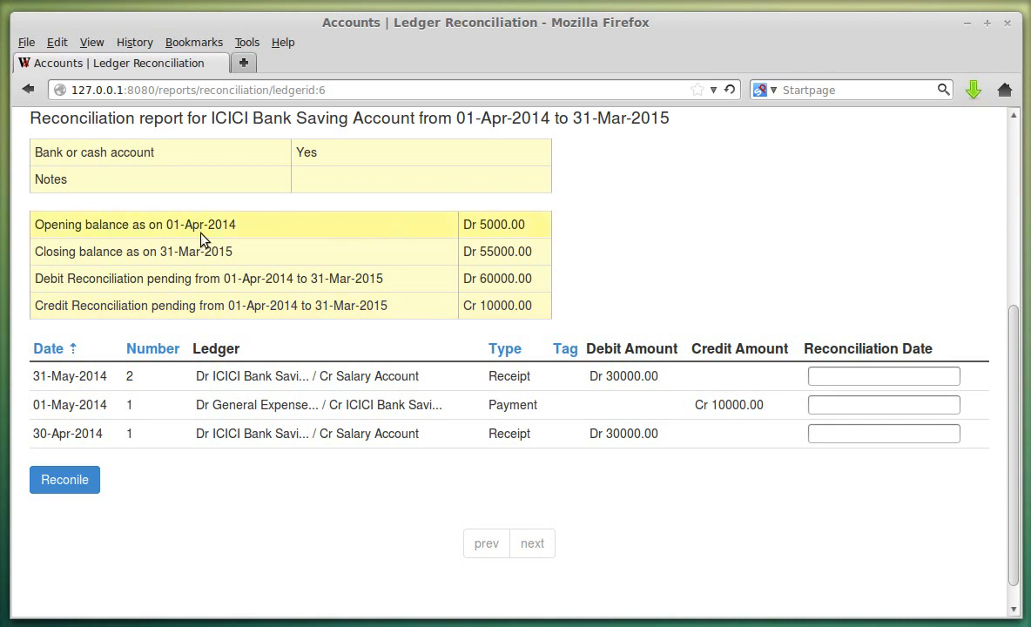
left_click(836, 380)
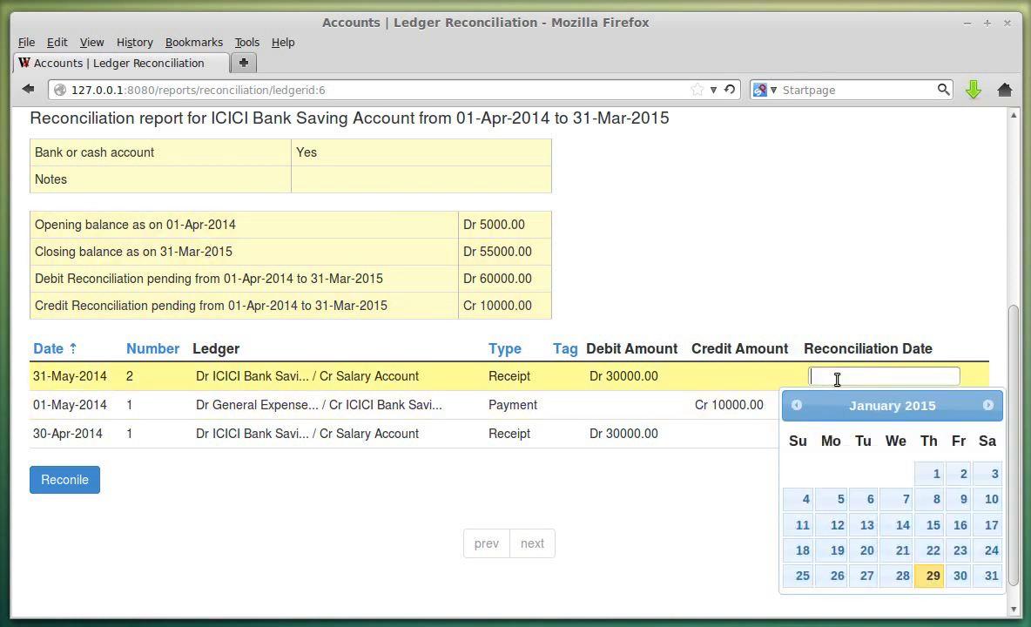
left_click(930, 474)
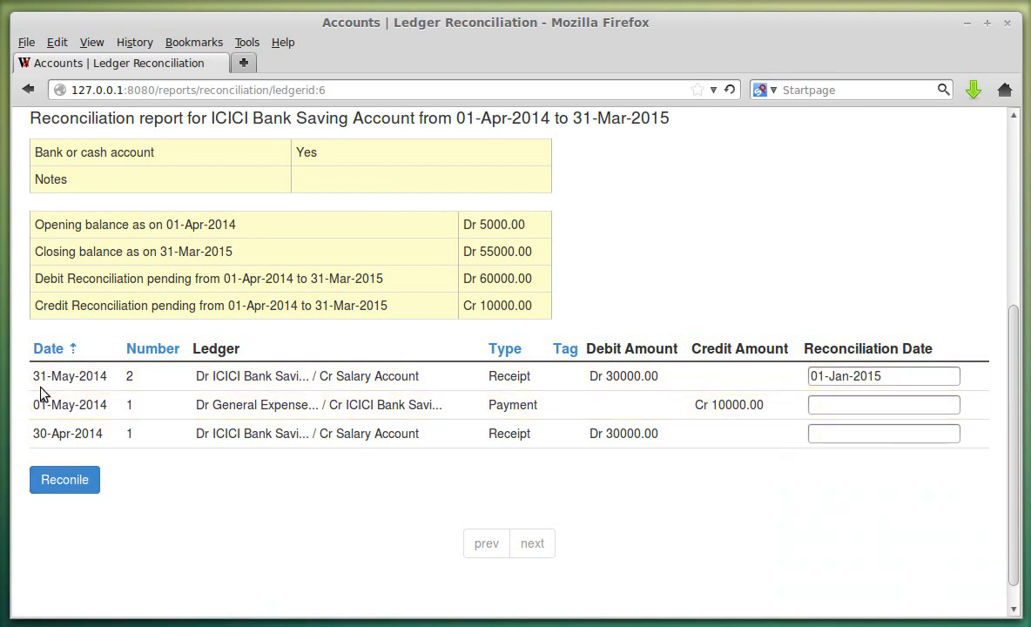
left_click(65, 480)
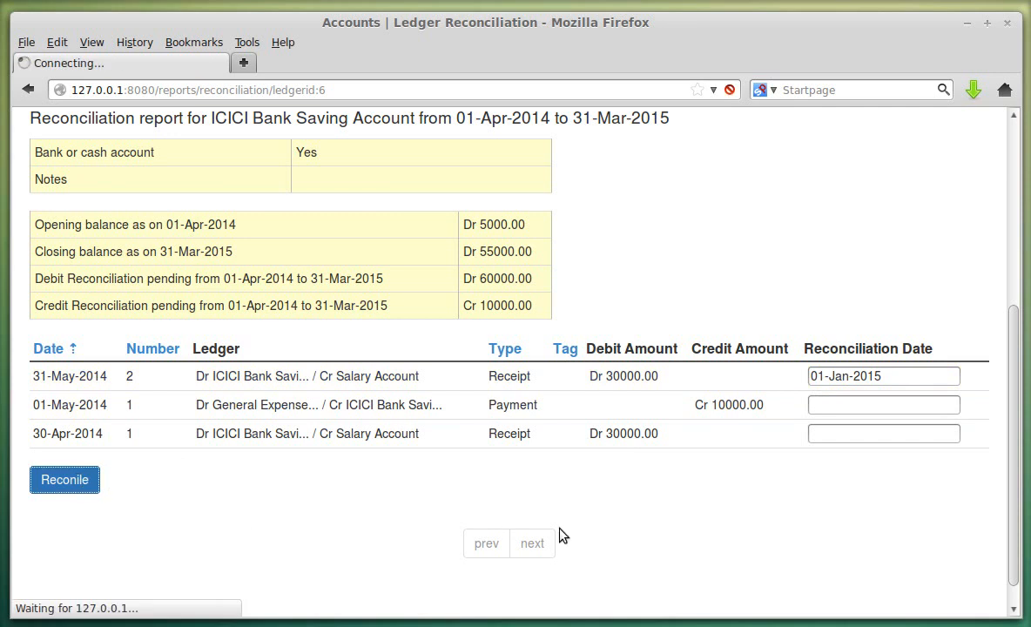
- Review the pending debit Dr 30000.00 and credit reconciliation rows
scroll(731, 435, "down", 3)
scroll(810, 374, "down", 3)
scroll(261, 270, "up", 3)
scroll(374, 296, "down", 3)
left_click_drag(35, 280, 106, 277)
left_click(86, 277)
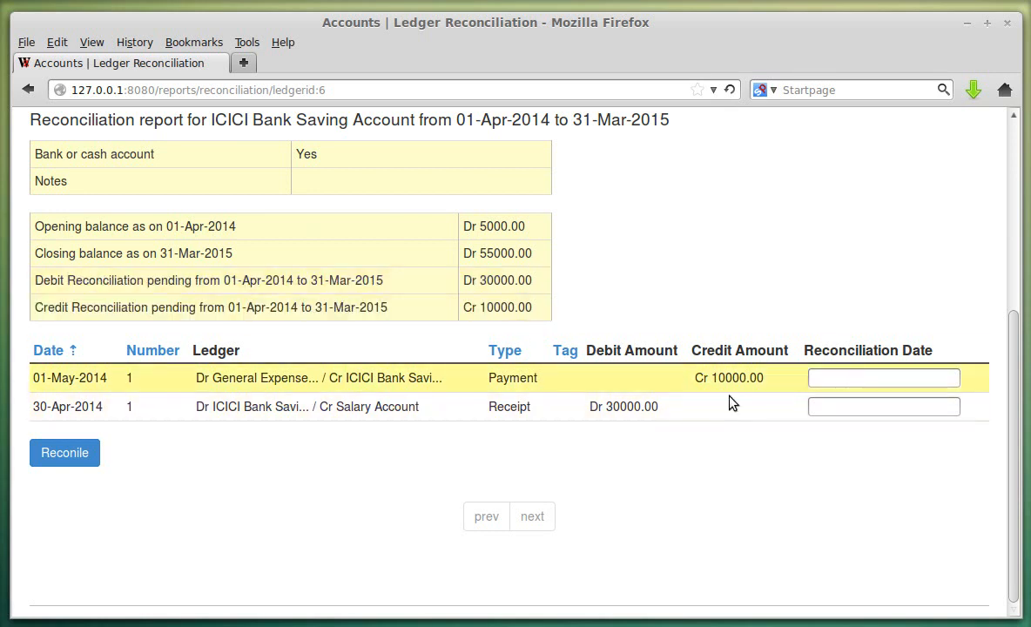
scroll(501, 433, "up", 3)
scroll(183, 562, "up", 2)
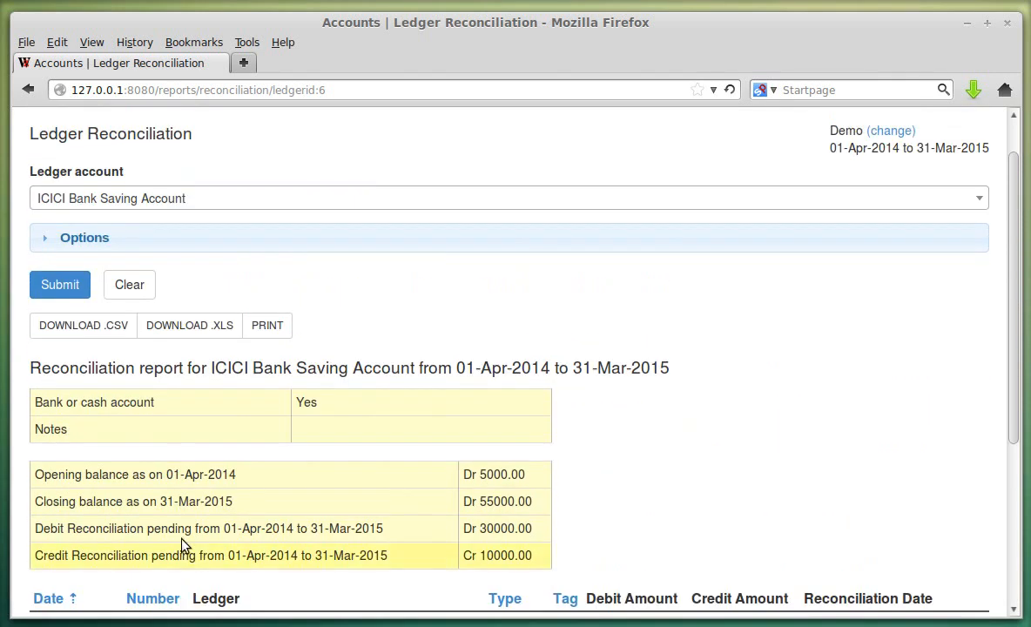
- Regenerate the report with Show all entries ticked, listing the reconciled receipt
left_click(157, 244)
left_click(142, 285)
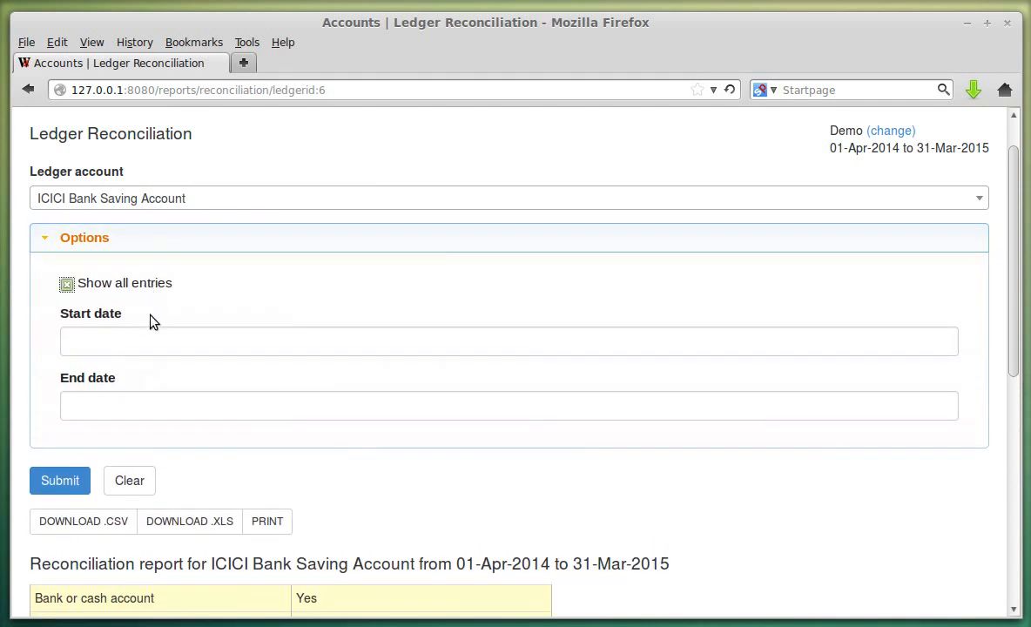
left_click(78, 487)
scroll(576, 428, "down", 7)
scroll(806, 470, "down", 3)
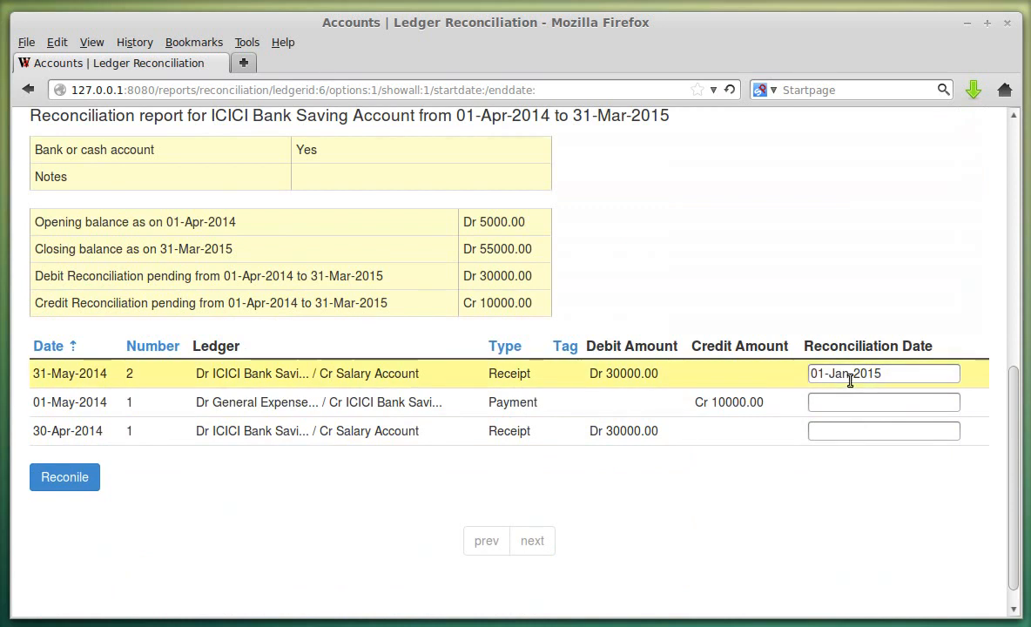
scroll(624, 443, "up", 10)
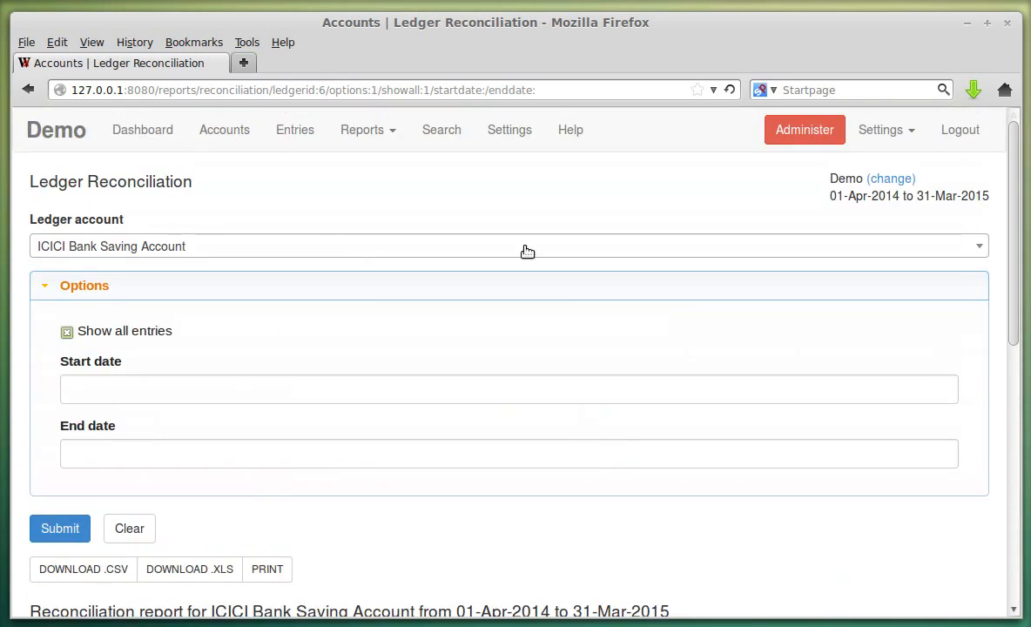
left_click(393, 132)
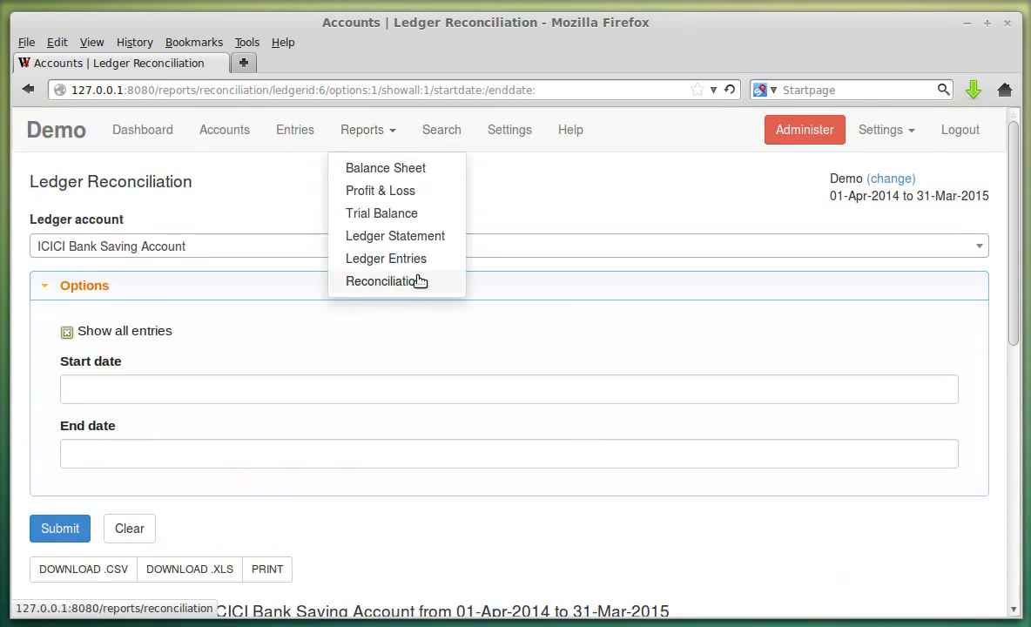
- Browse the Chart of Accounts and Search pages, then open Account Settings
left_click(244, 131)
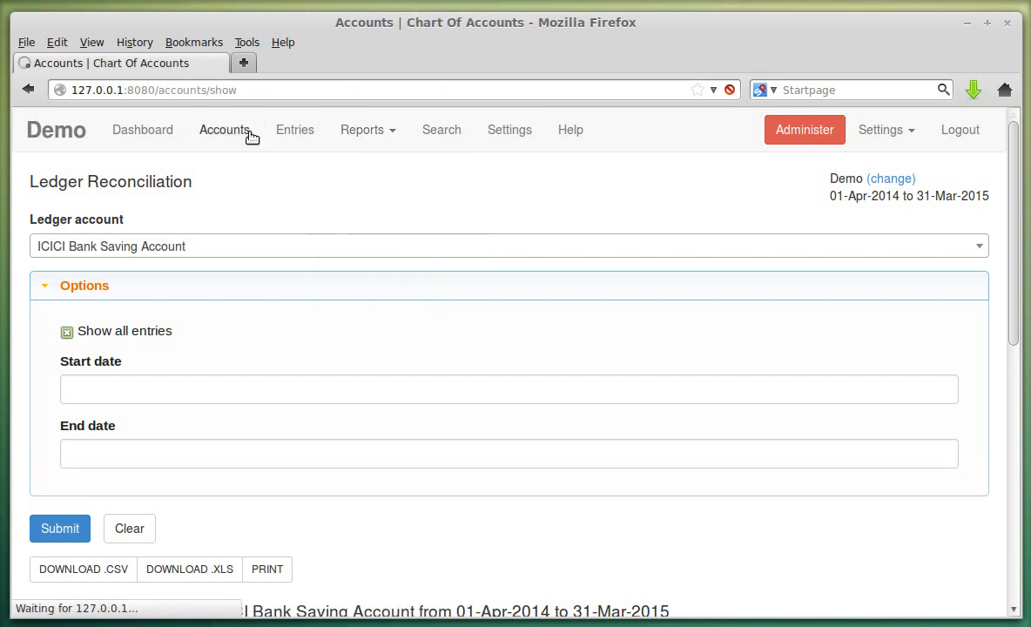
scroll(310, 373, "down", 3)
scroll(326, 371, "up", 3)
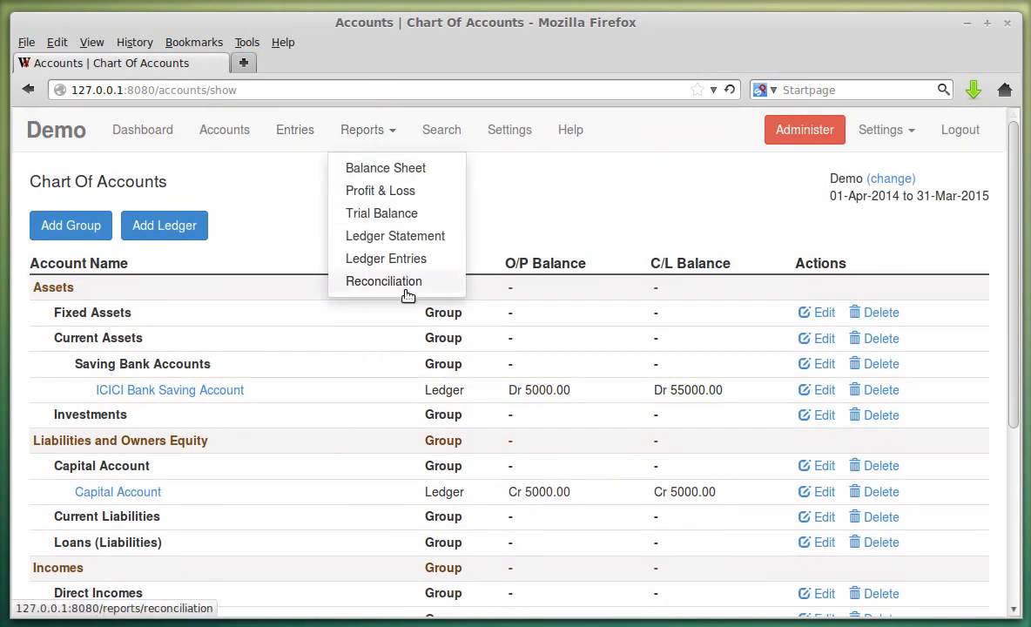
left_click(430, 141)
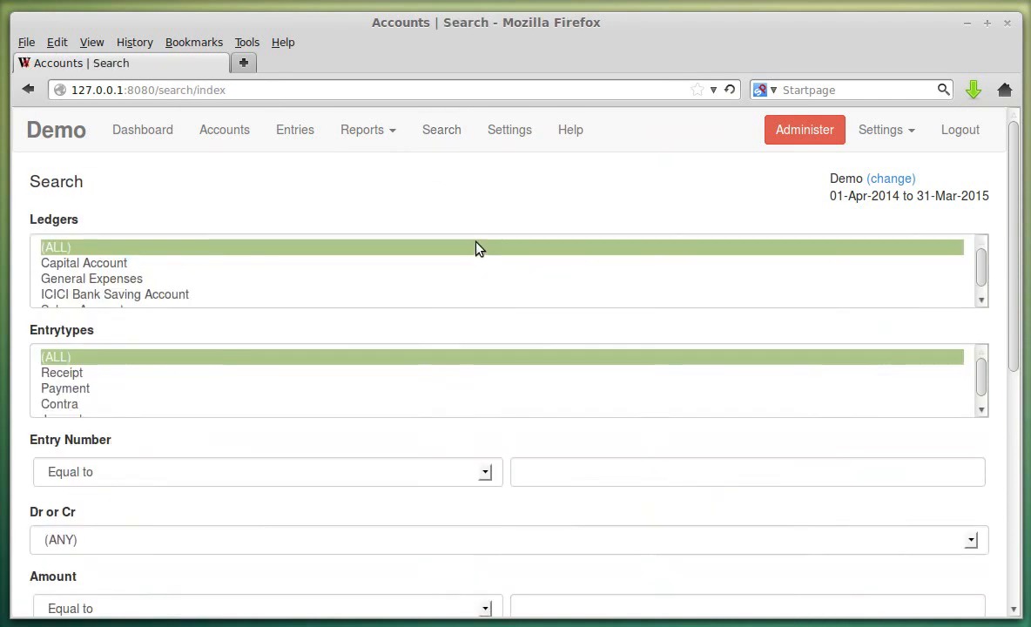
scroll(176, 290, "down", 1)
scroll(287, 462, "down", 3)
scroll(263, 454, "up", 3)
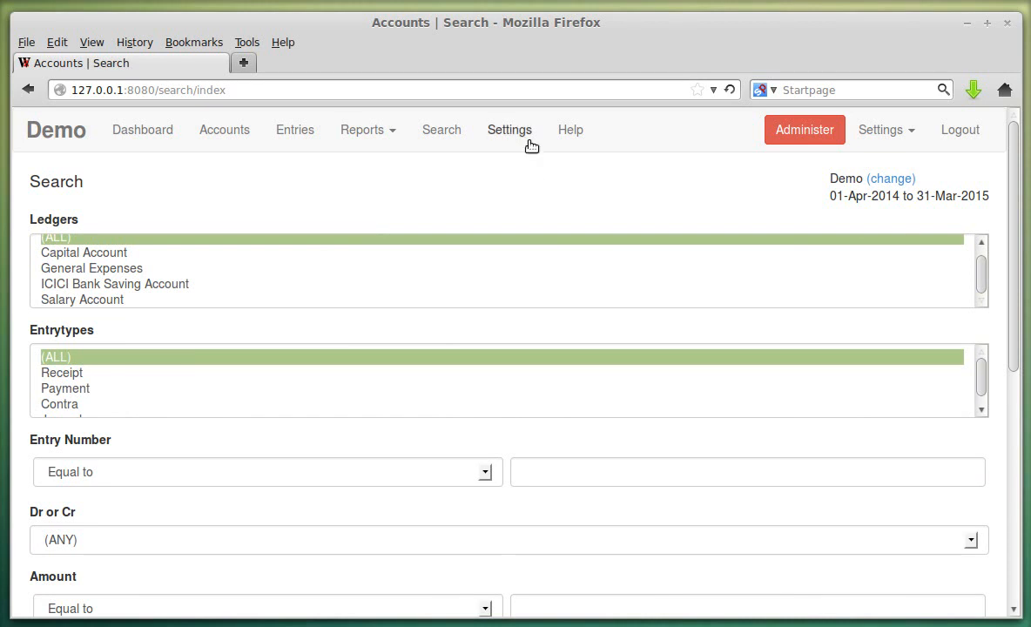
left_click(515, 133)
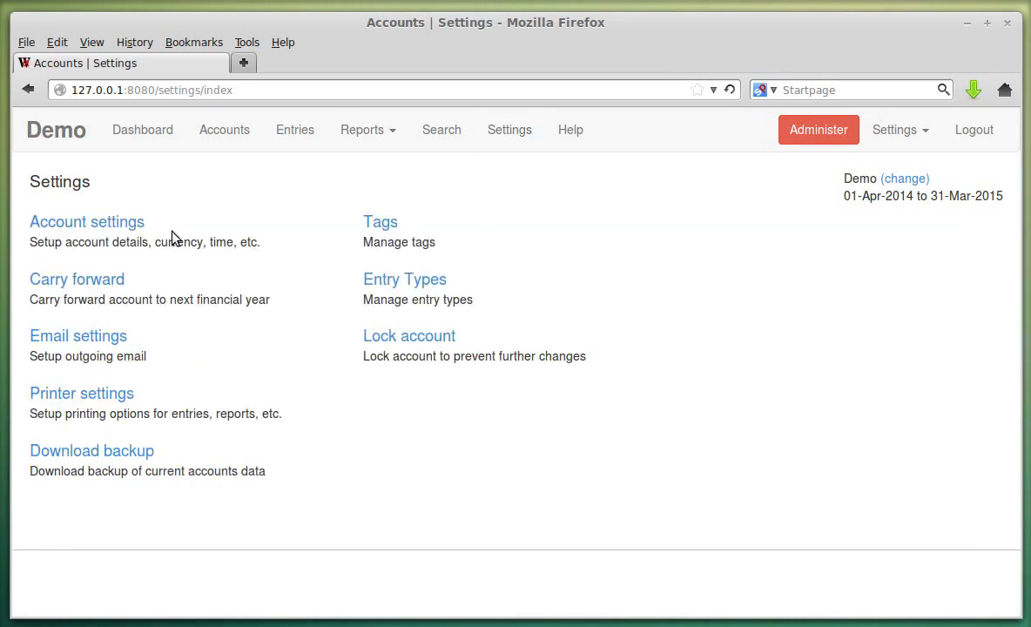
left_click(86, 222)
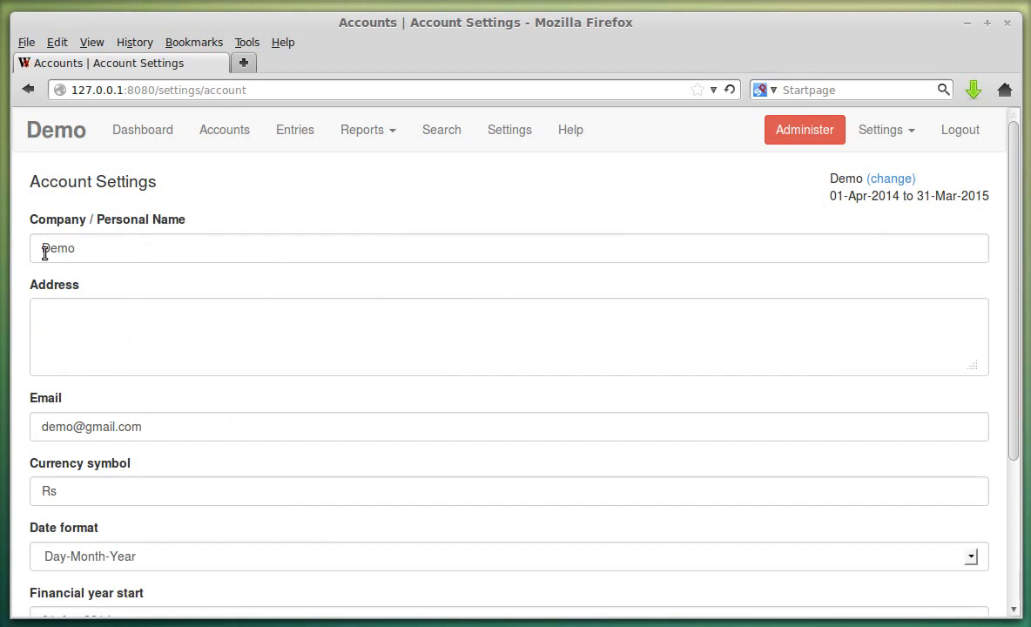
- Check the financial year 01-Apr-2014 to 31-Mar-2015 and cancel without saving
scroll(165, 349, "down", 4)
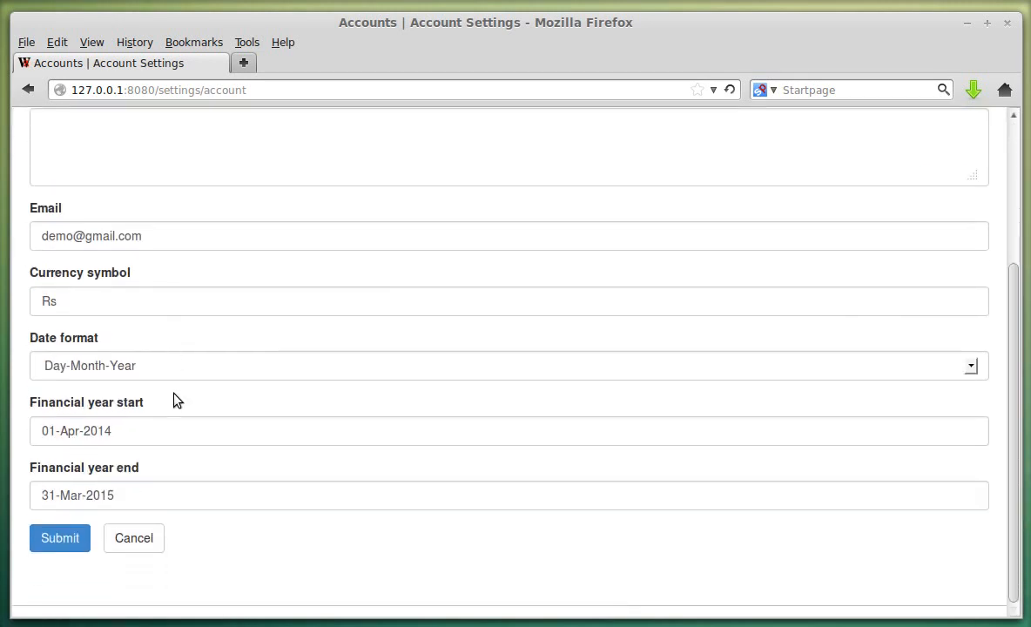
left_click(176, 427)
left_click(185, 496)
left_click(358, 560)
left_click(133, 538)
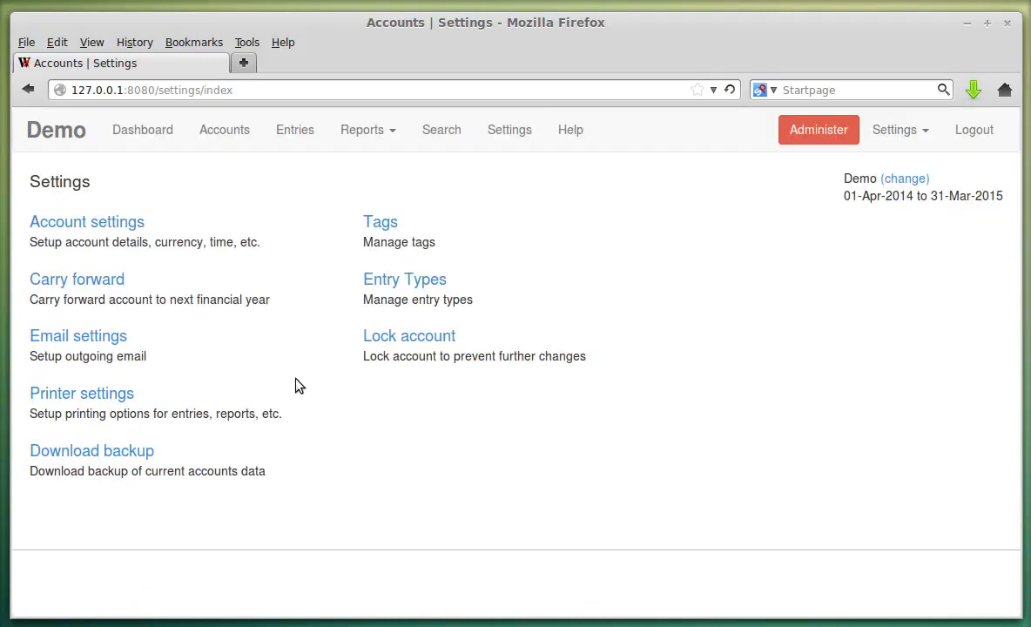
- Look through the blank Carry Forward account form
left_click(100, 282)
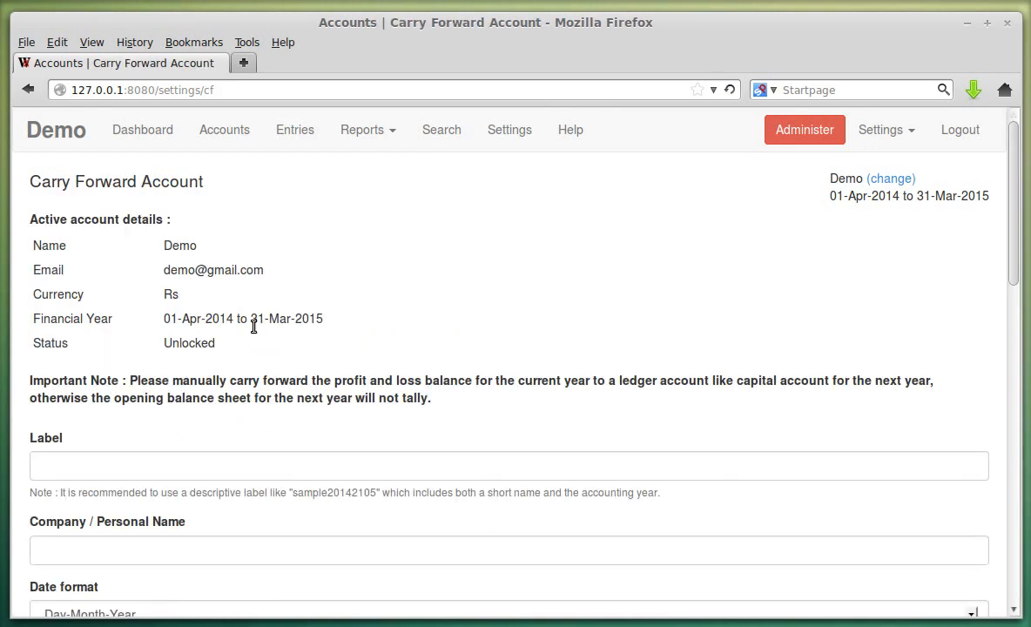
scroll(239, 346, "down", 8)
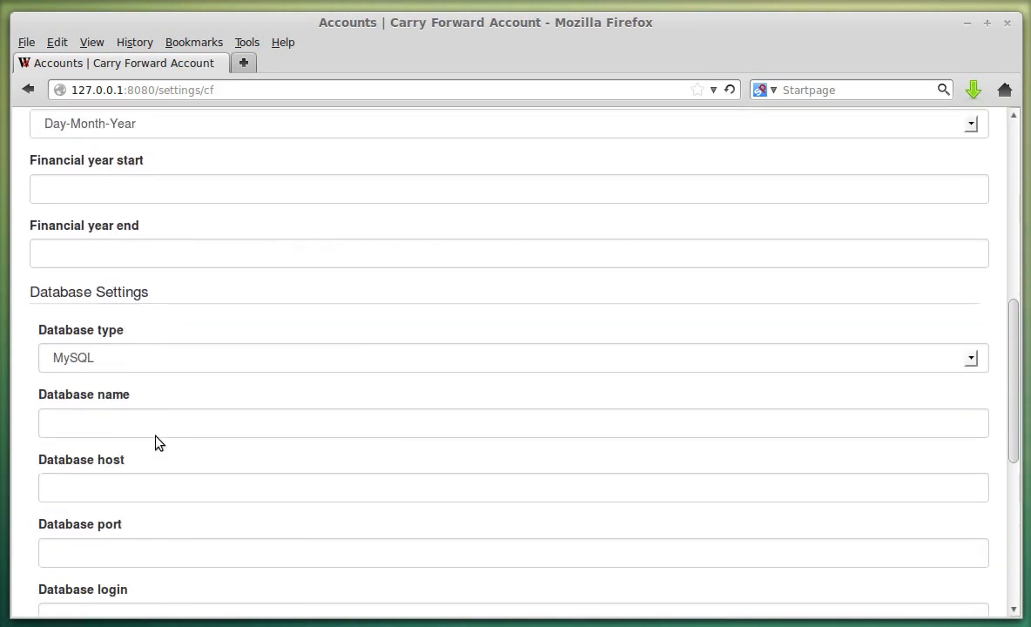
scroll(130, 396, "down", 4)
scroll(138, 442, "up", 12)
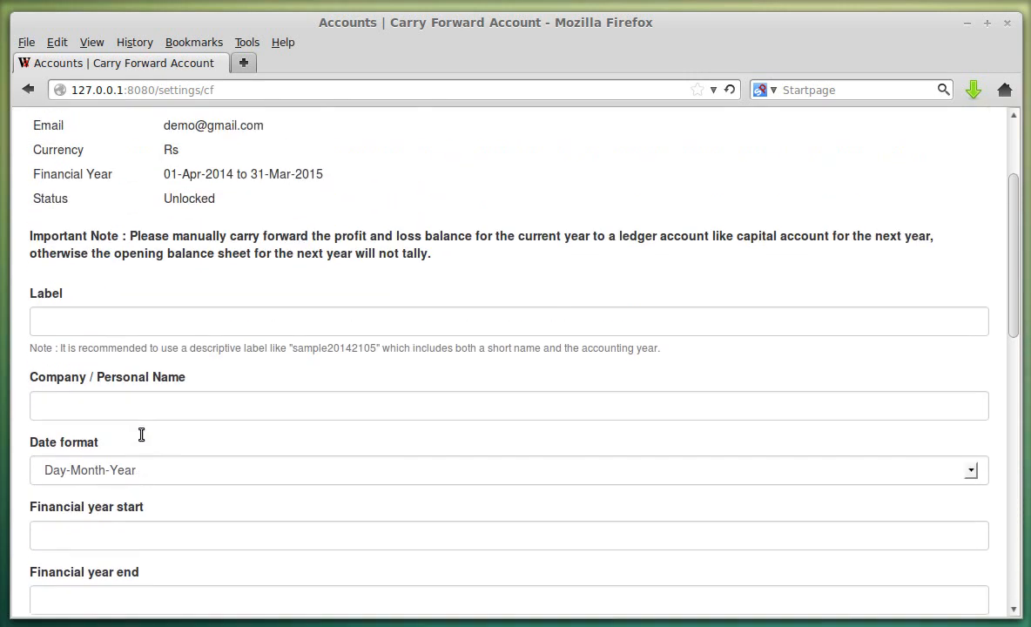
scroll(141, 427, "down", 4)
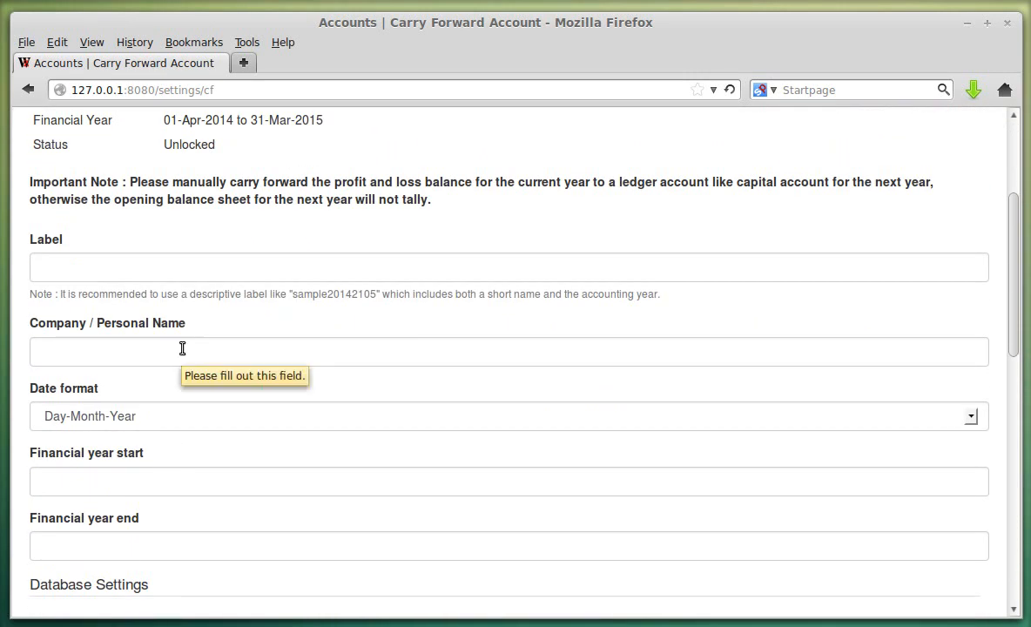
scroll(320, 352, "up", 2)
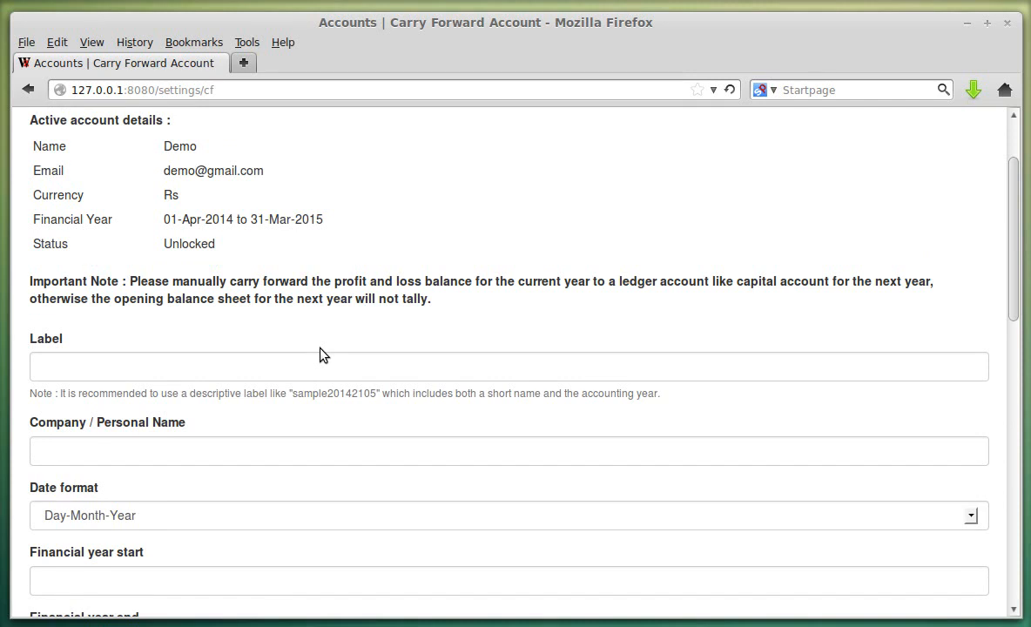
scroll(387, 322, "up", 2)
- View the Balance Sheet as on 31-Mar-2015 and highlight the Cr 5000.00 net profit
left_click(390, 130)
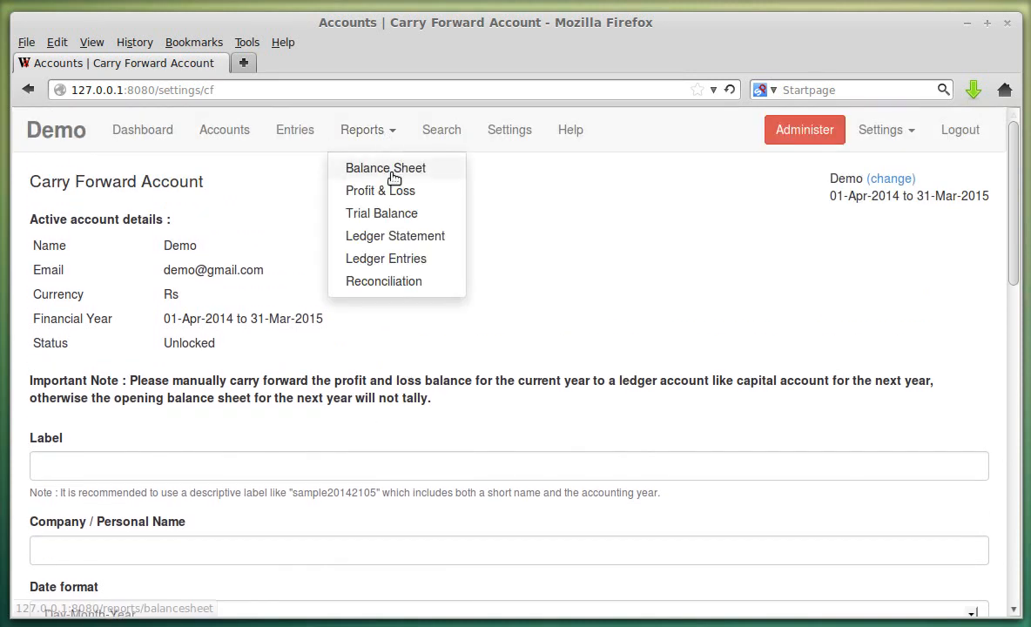
left_click(393, 170)
scroll(610, 392, "down", 1)
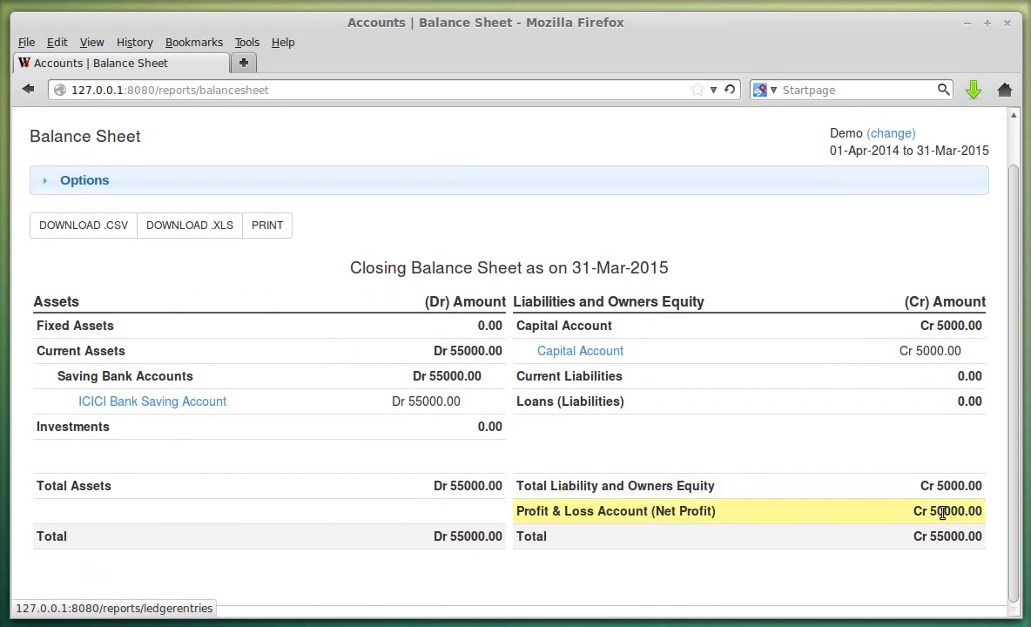
double_click(953, 510)
scroll(619, 477, "up", 1)
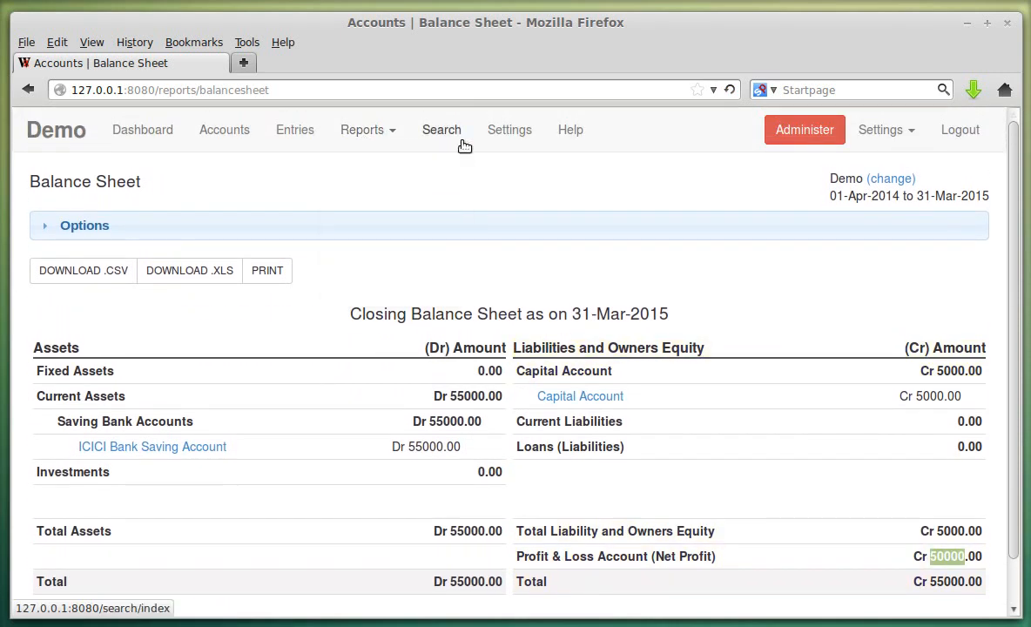
left_click(520, 135)
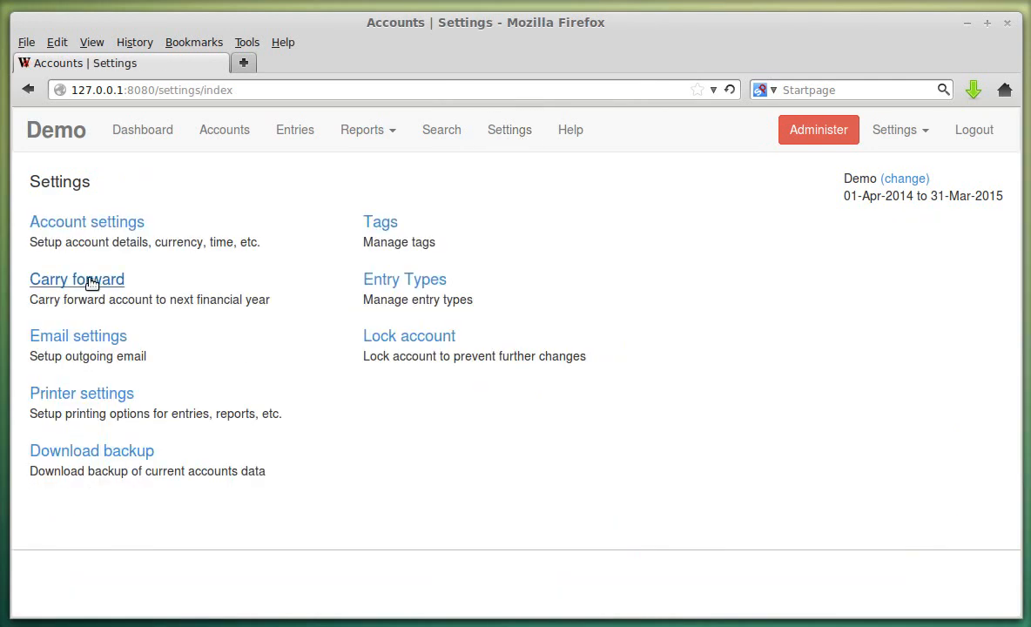
left_click(92, 282)
left_click_drag(32, 380, 416, 409)
left_click(501, 411)
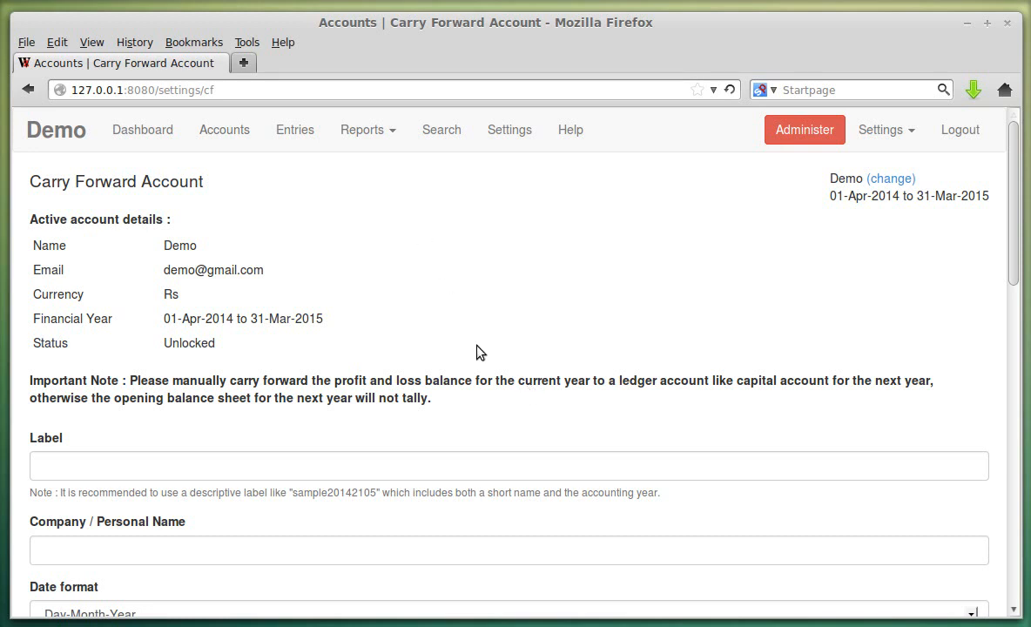
scroll(488, 340, "down", 3)
scroll(494, 337, "up", 3)
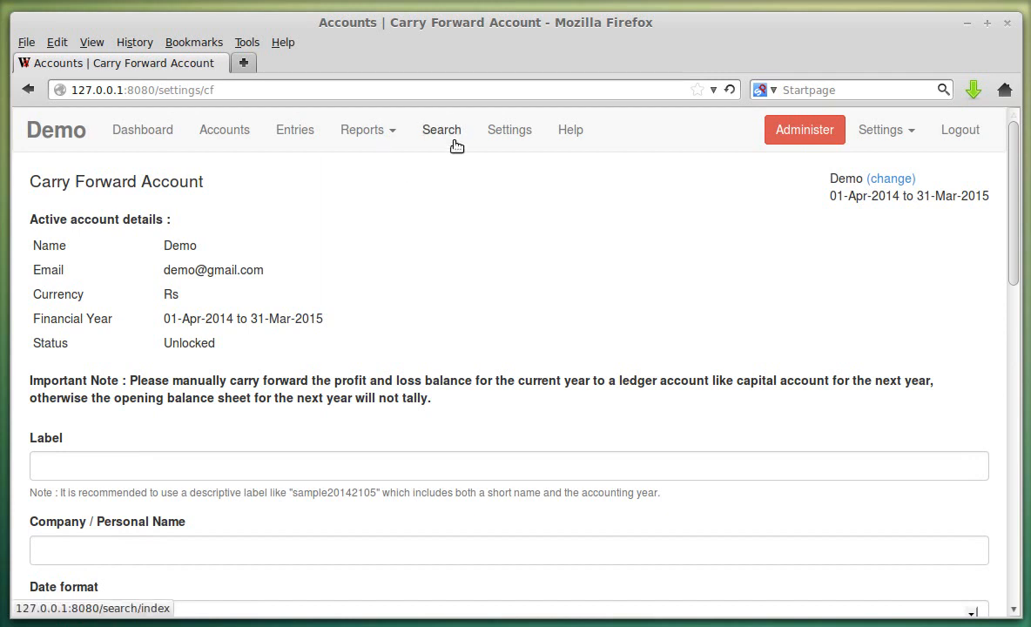
left_click(498, 138)
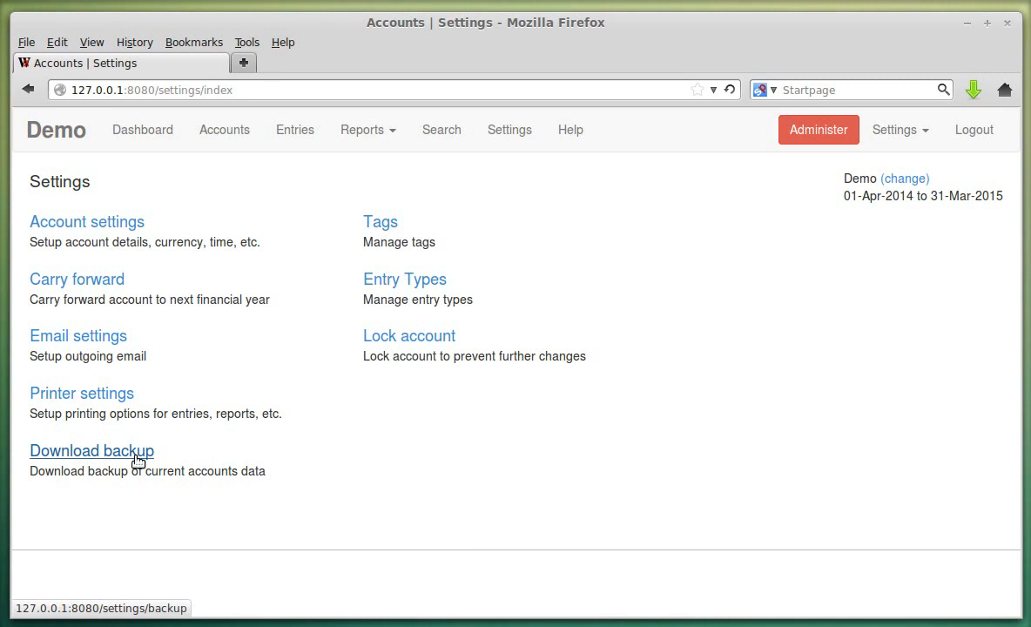
- Change the pending tag's text colour to near-black 1a0000 and save it
left_click(371, 229)
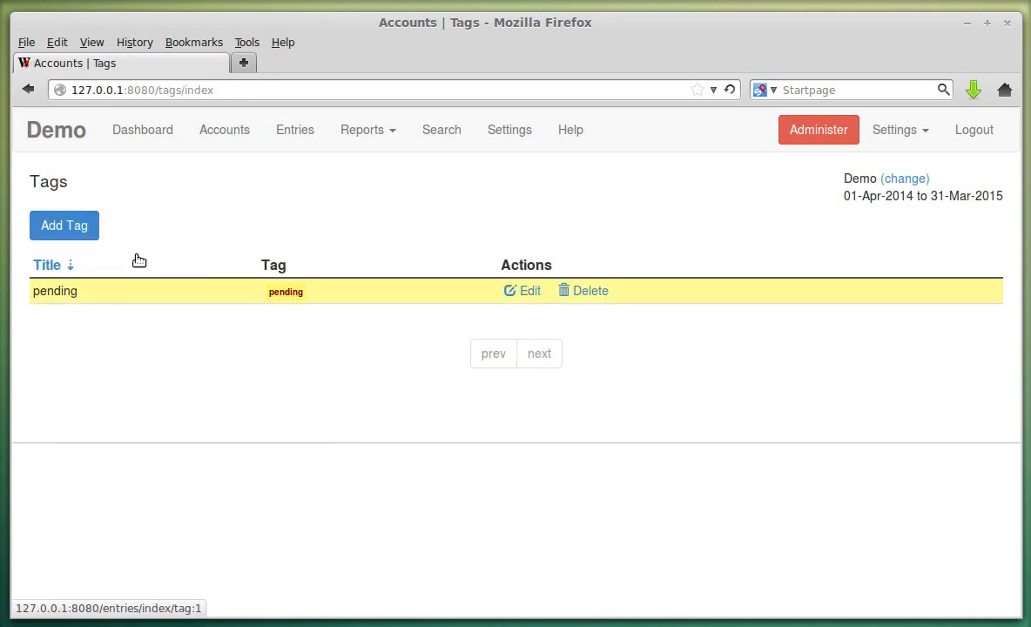
left_click(524, 293)
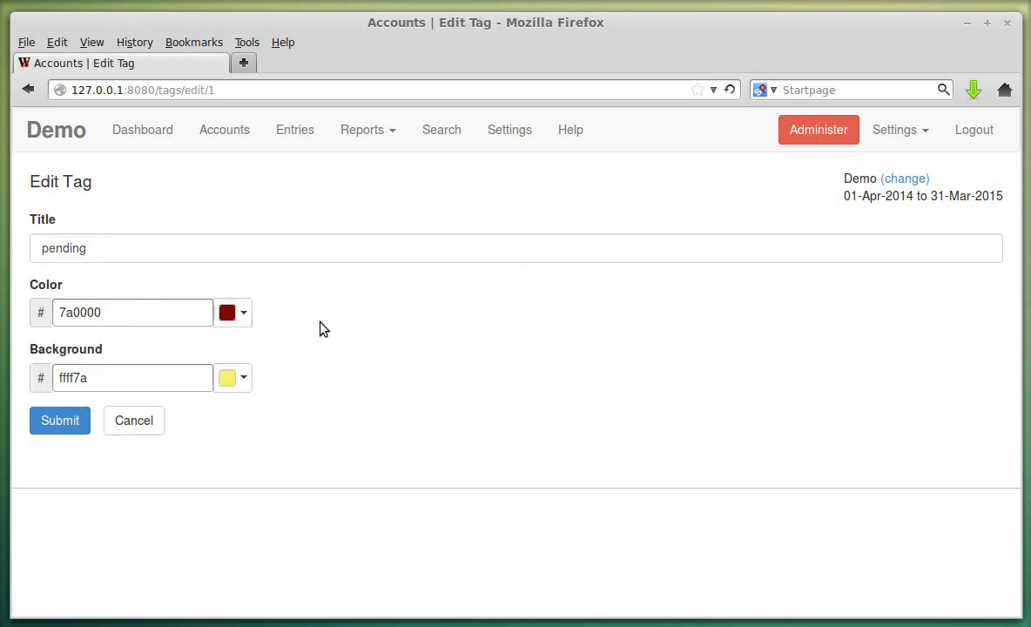
left_click(243, 313)
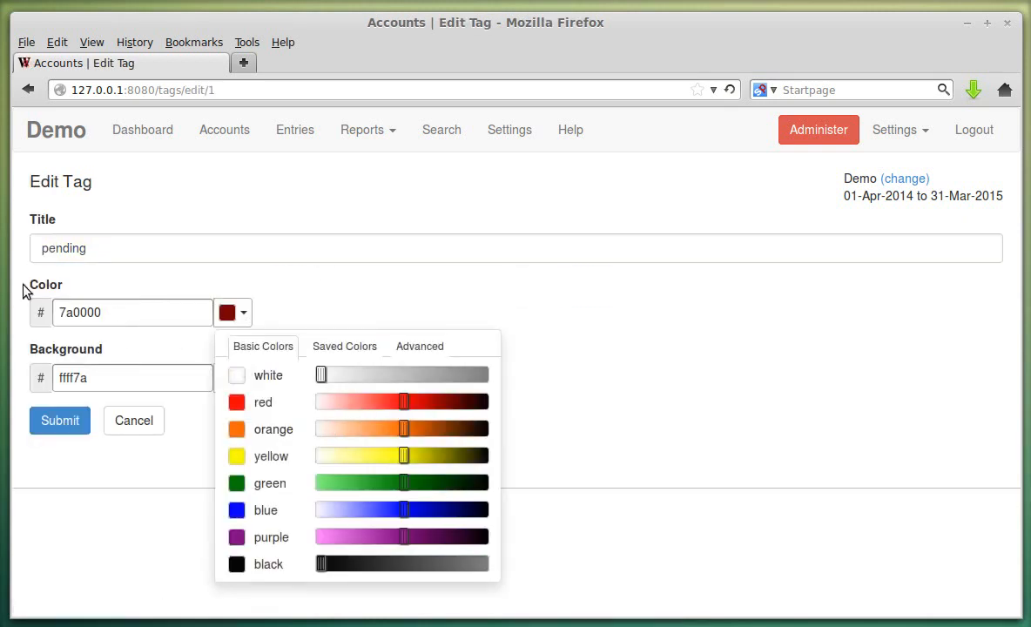
left_click(422, 402)
left_click_drag(431, 407, 484, 416)
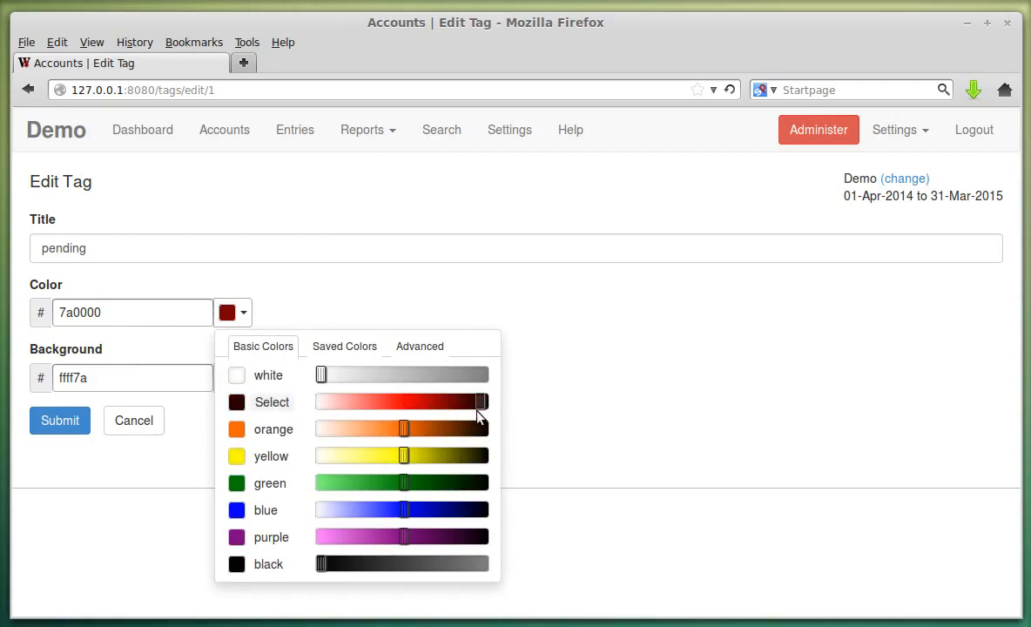
left_click(261, 403)
left_click(84, 421)
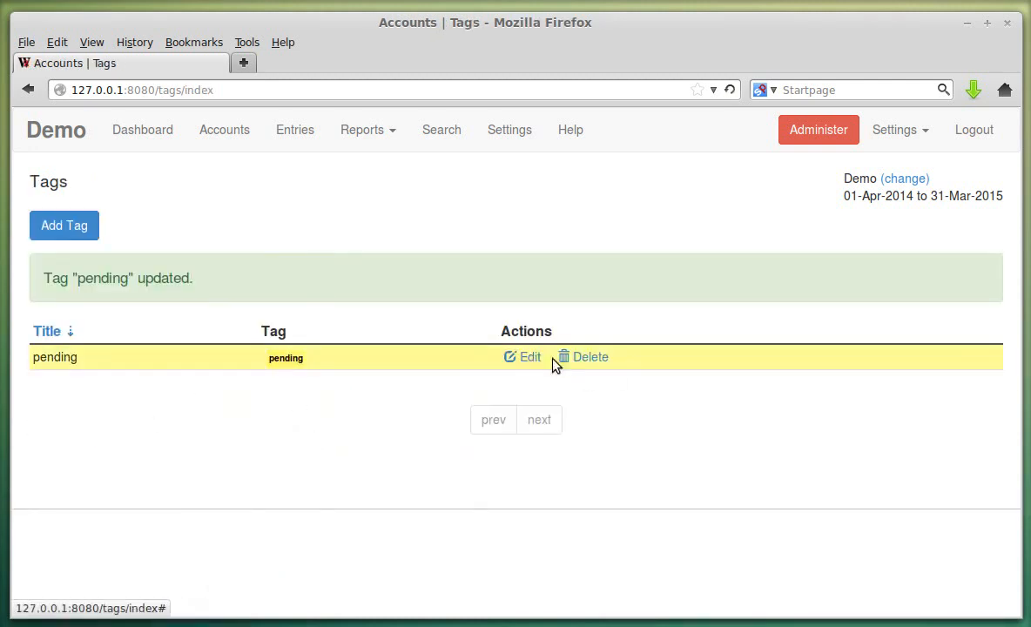
- Tag receipt entry 2 of 31-May-2014 as pending and save it
left_click(297, 130)
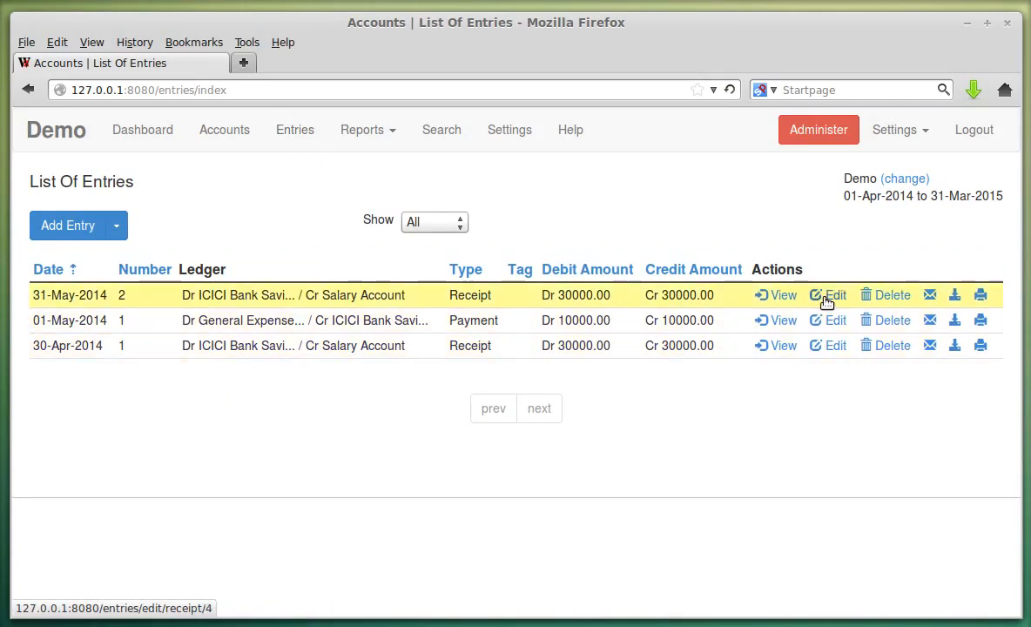
left_click(829, 295)
scroll(231, 368, "down", 5)
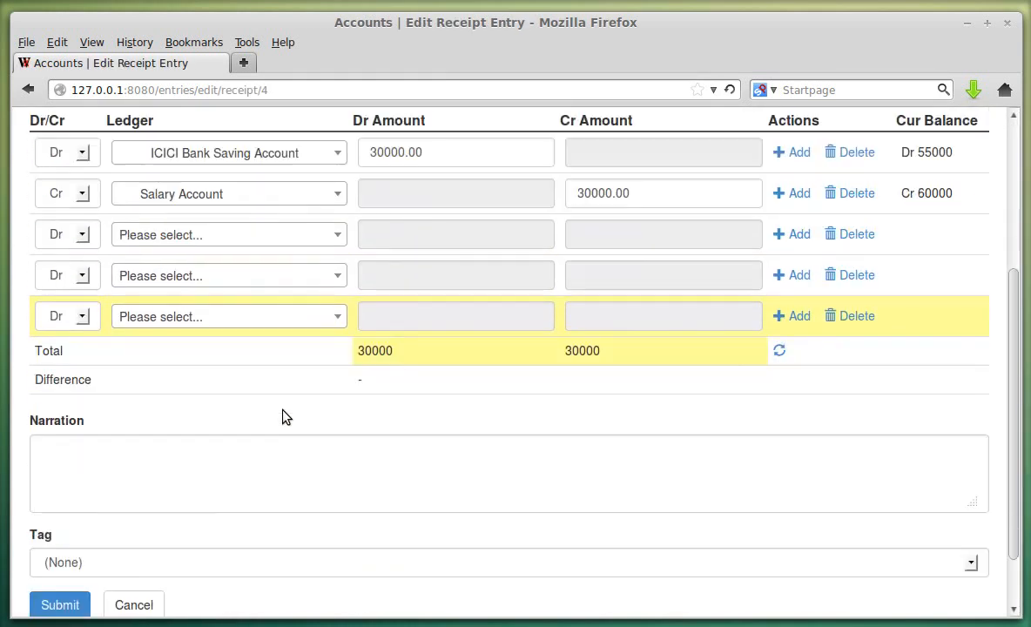
left_click(113, 502)
left_click(87, 535)
left_click(74, 547)
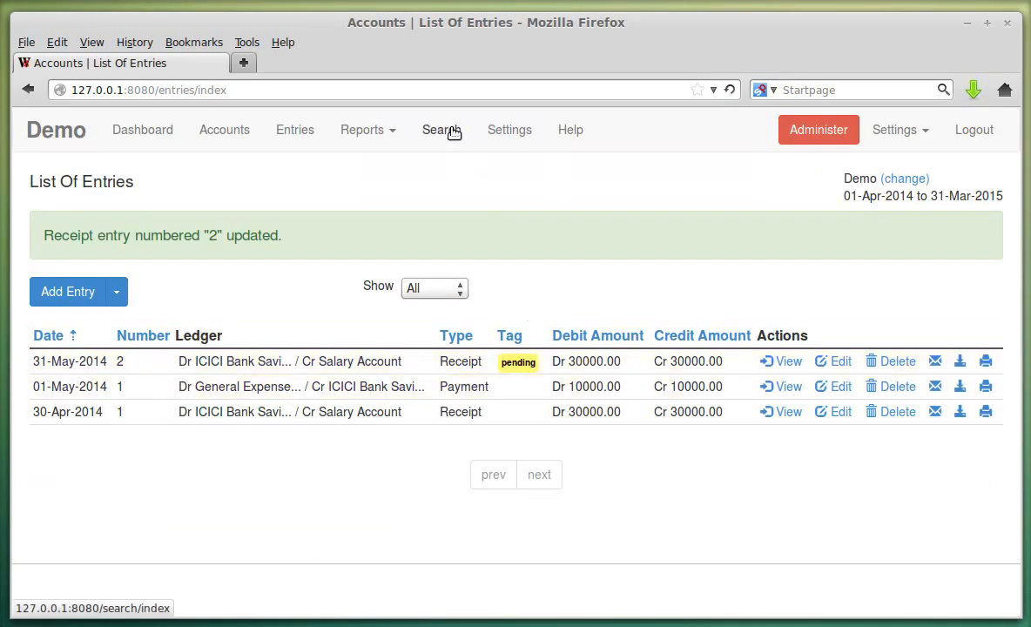
left_click(496, 131)
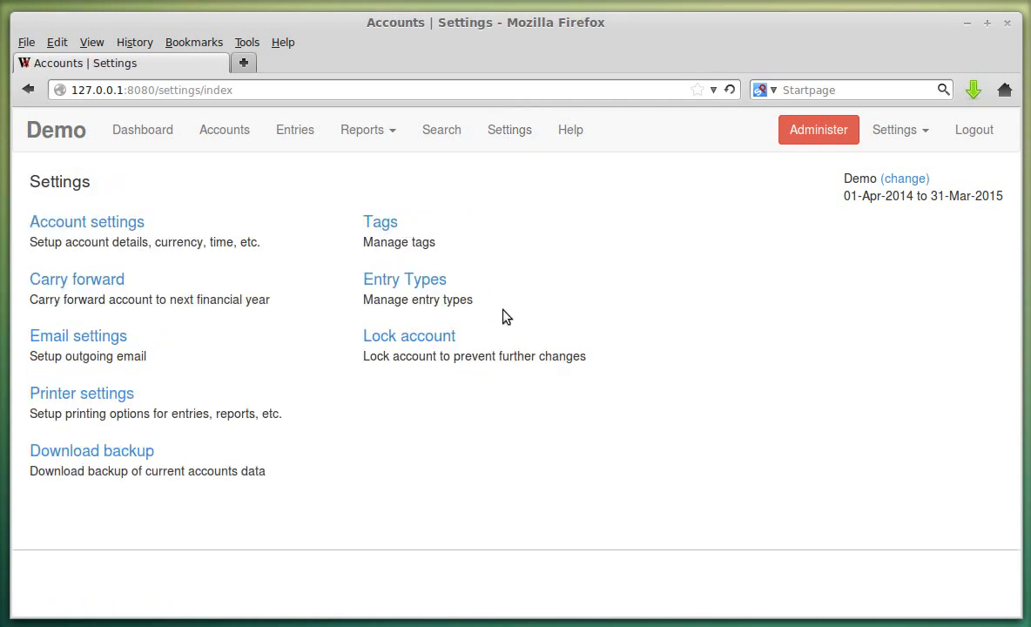
- Lock the Demo account and confirm its Locked status on the dashboard
left_click(438, 340)
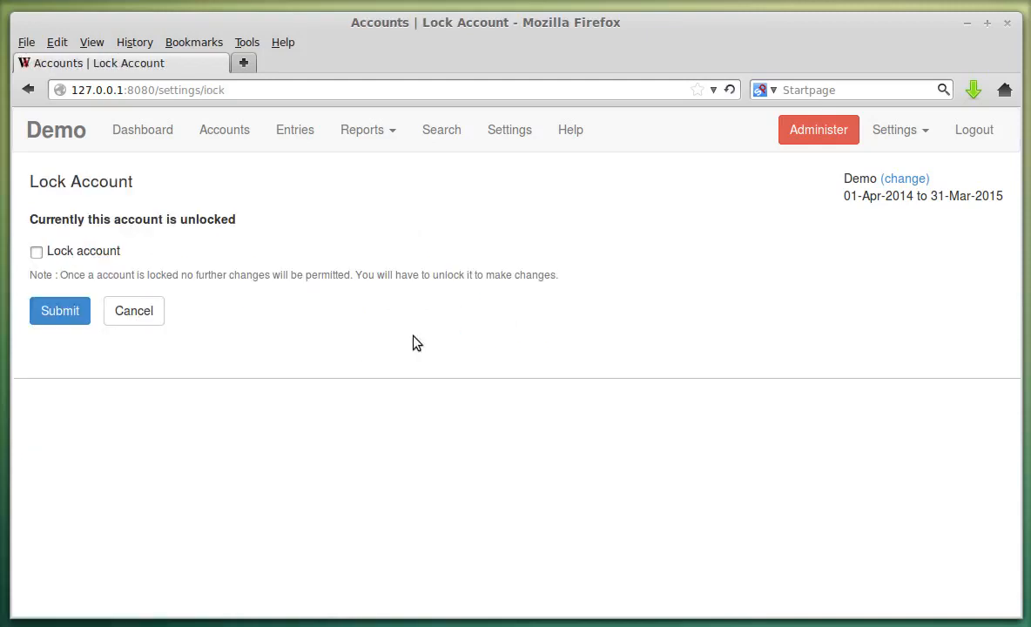
left_click(65, 254)
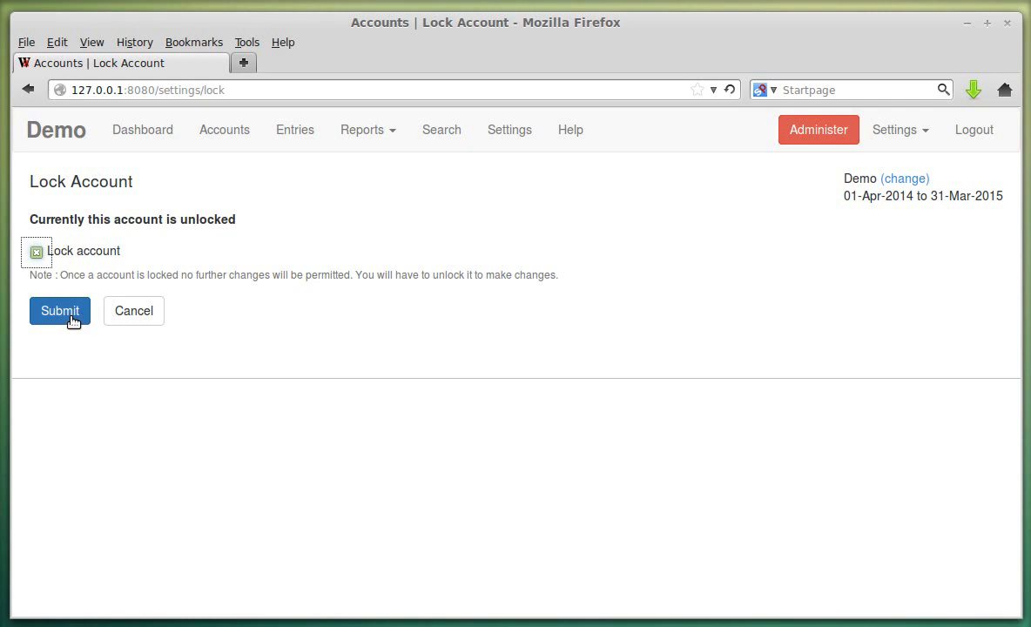
left_click(61, 312)
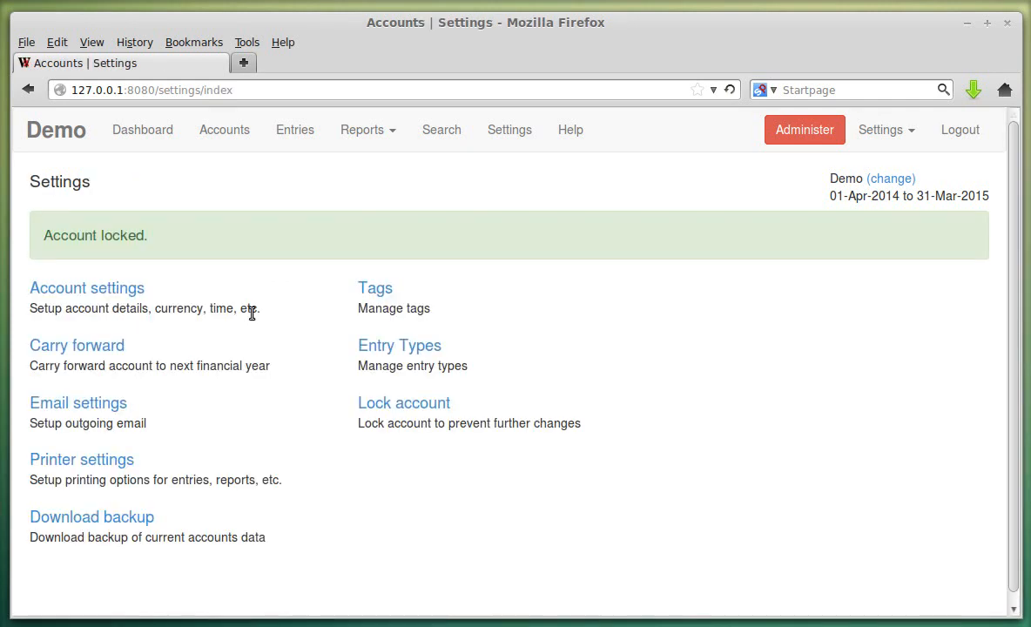
left_click(135, 131)
left_click_drag(53, 399, 205, 402)
left_click(205, 402)
- Try deleting the 31-May-2014 receipt and adding a new receipt while locked
left_click(294, 135)
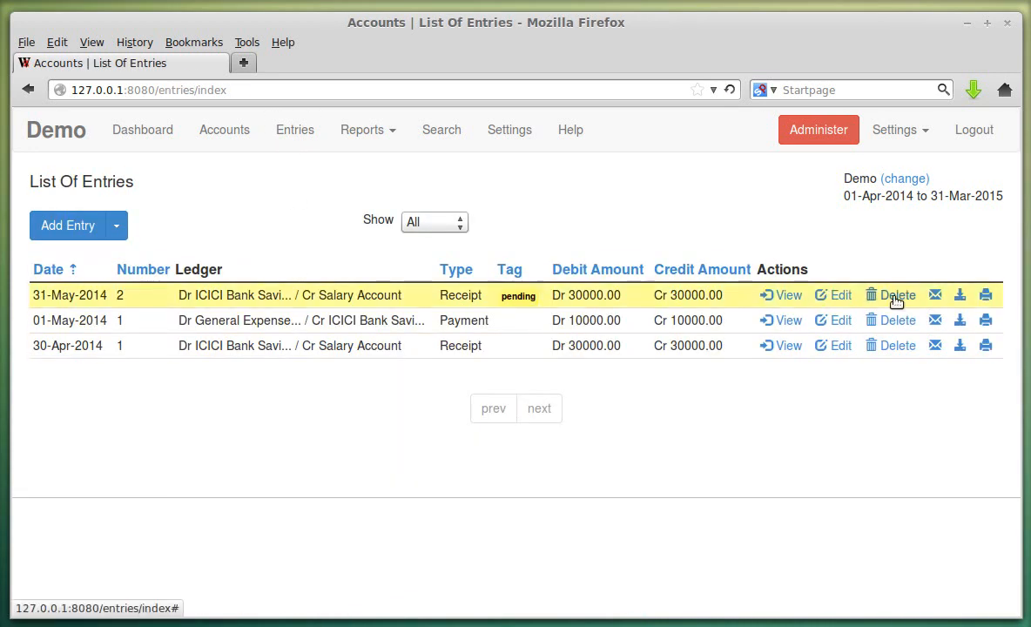
left_click(896, 296)
left_click(591, 331)
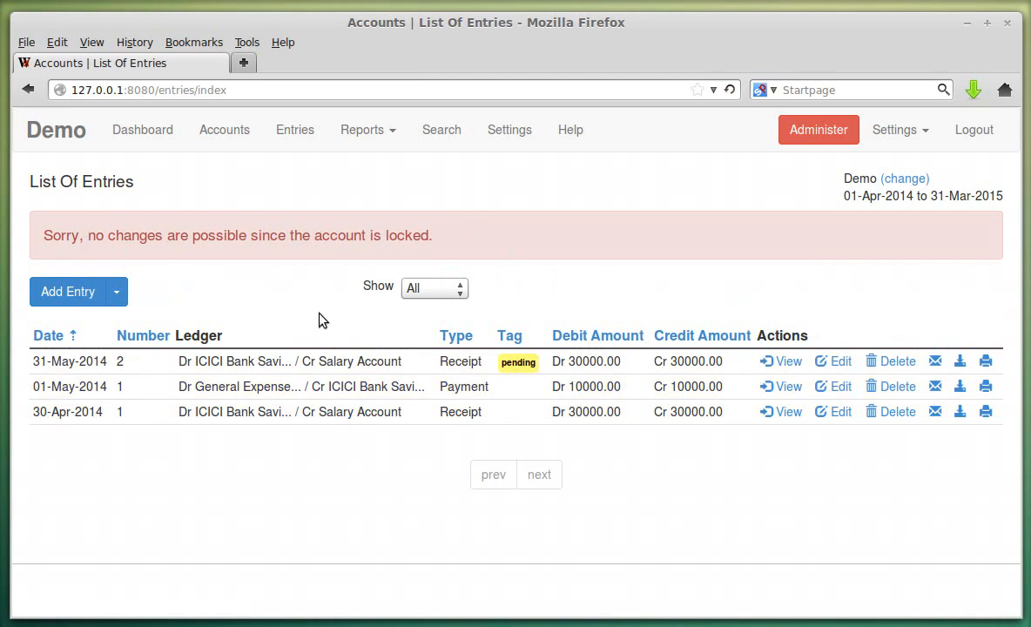
left_click(116, 291)
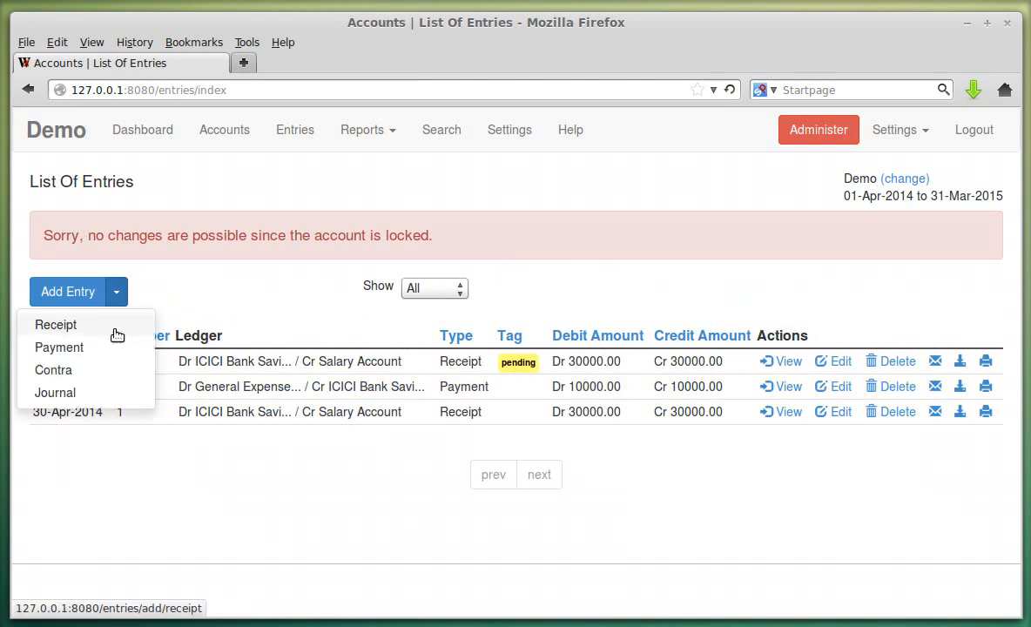
left_click(116, 332)
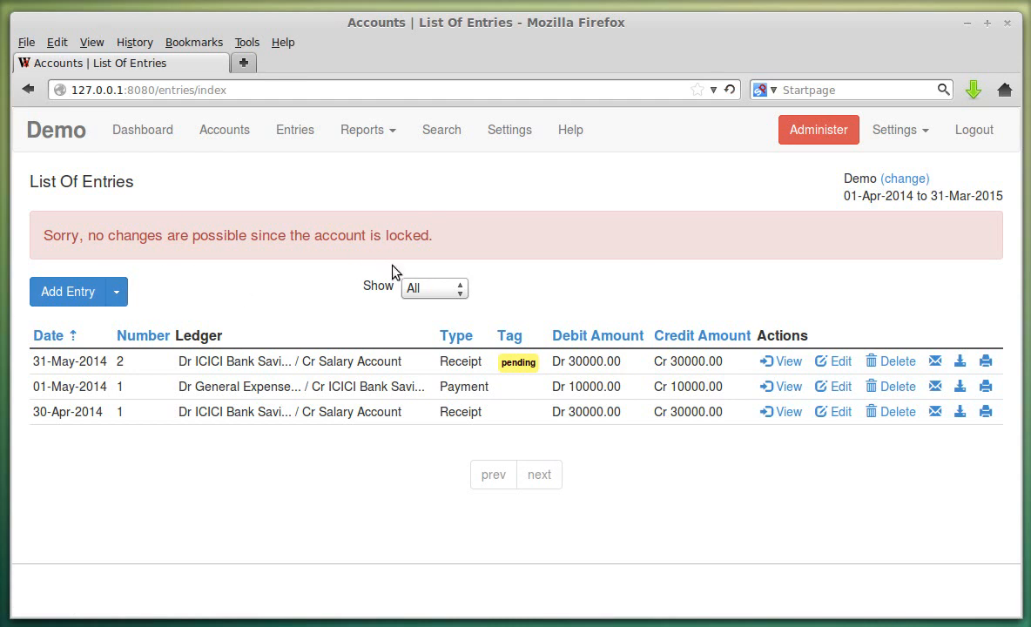
- Untick Lock account and save, unlocking the Demo account
left_click(505, 130)
left_click(438, 341)
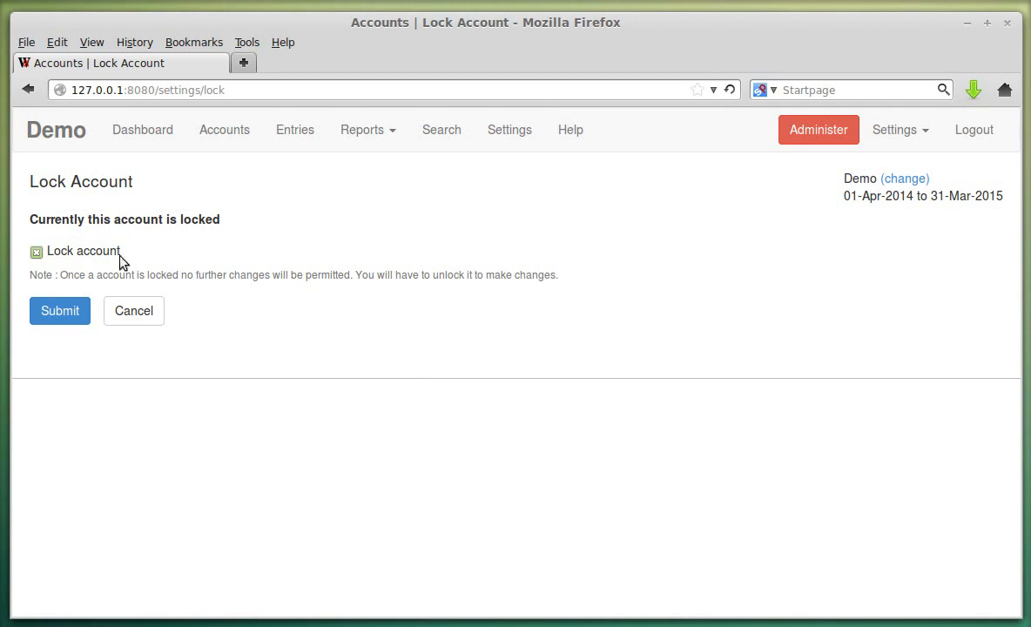
left_click(112, 254)
left_click(70, 311)
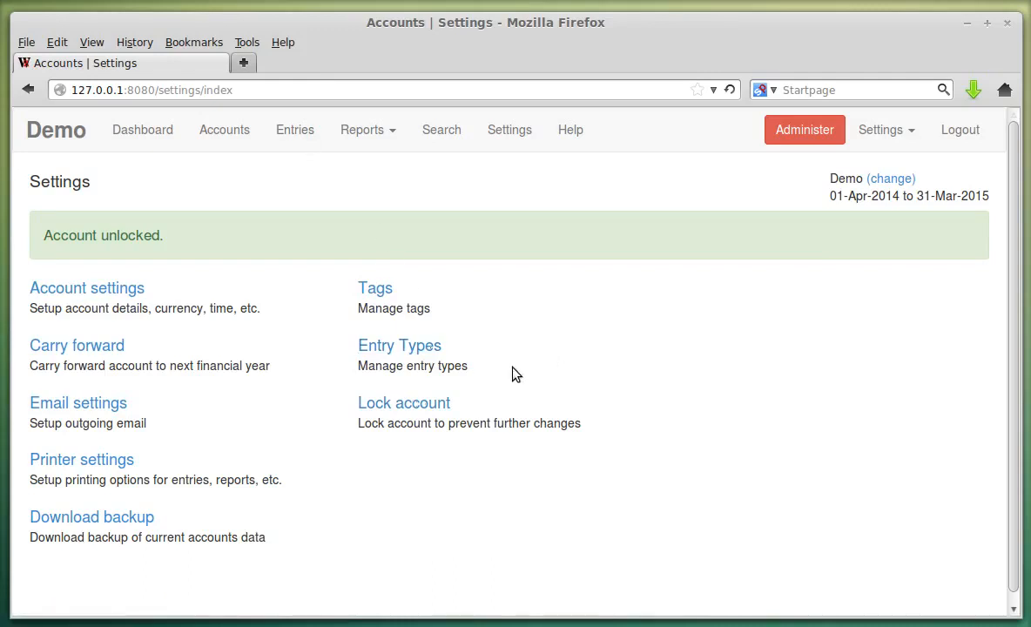
- Review the four entry types and the Add Entry menu, then edit the Receipt type
left_click(418, 349)
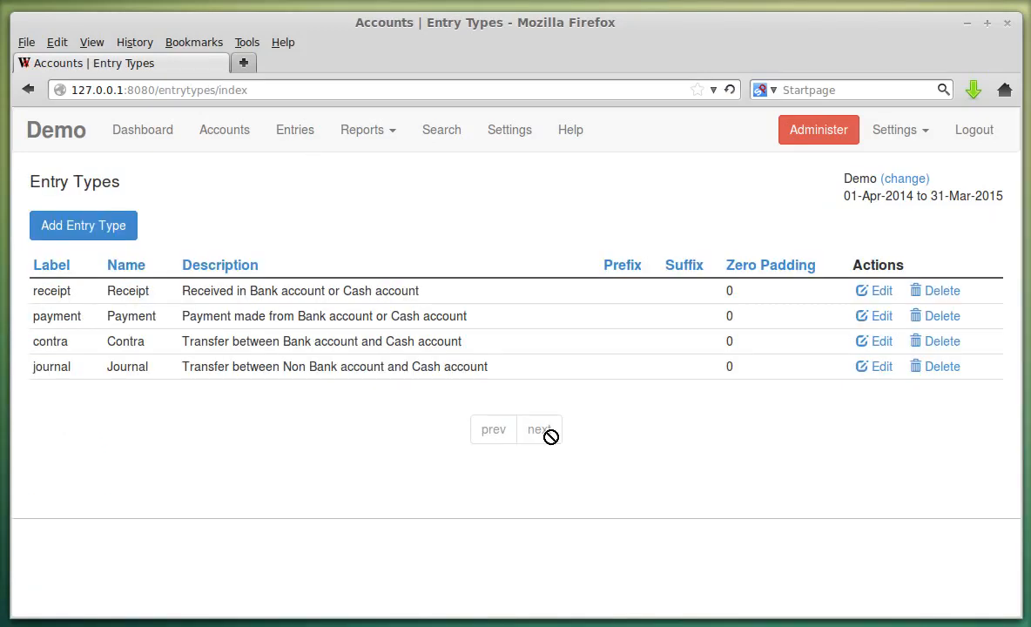
left_click(294, 129)
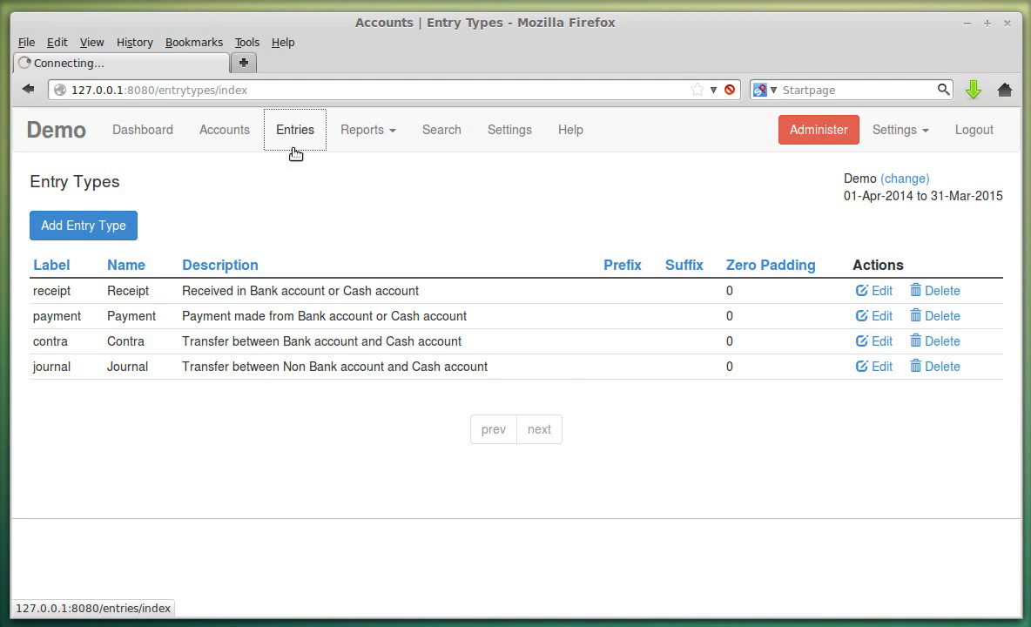
left_click(117, 228)
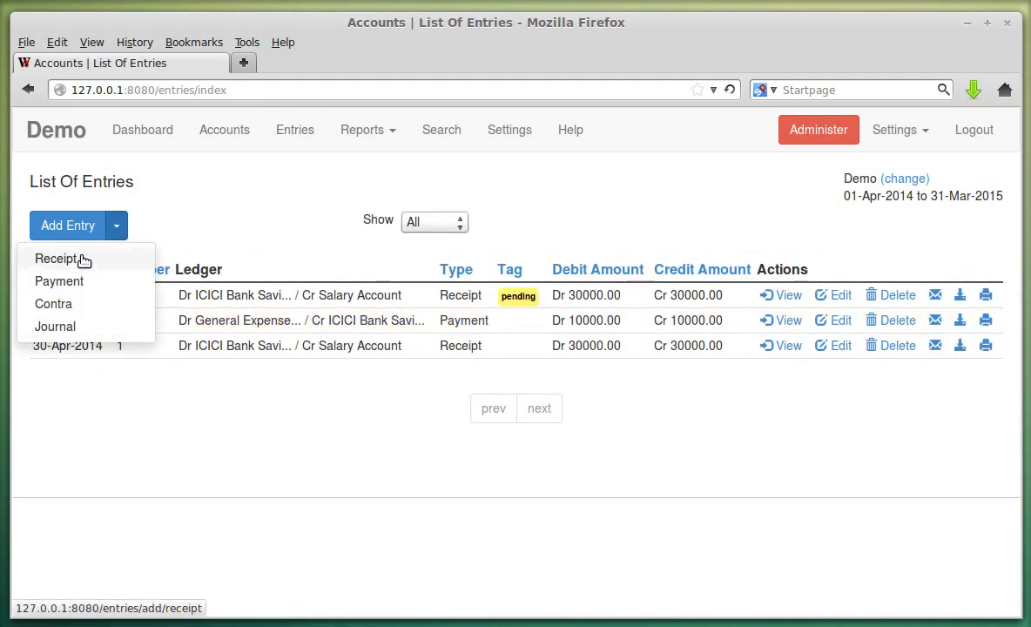
left_click(550, 201)
left_click(509, 131)
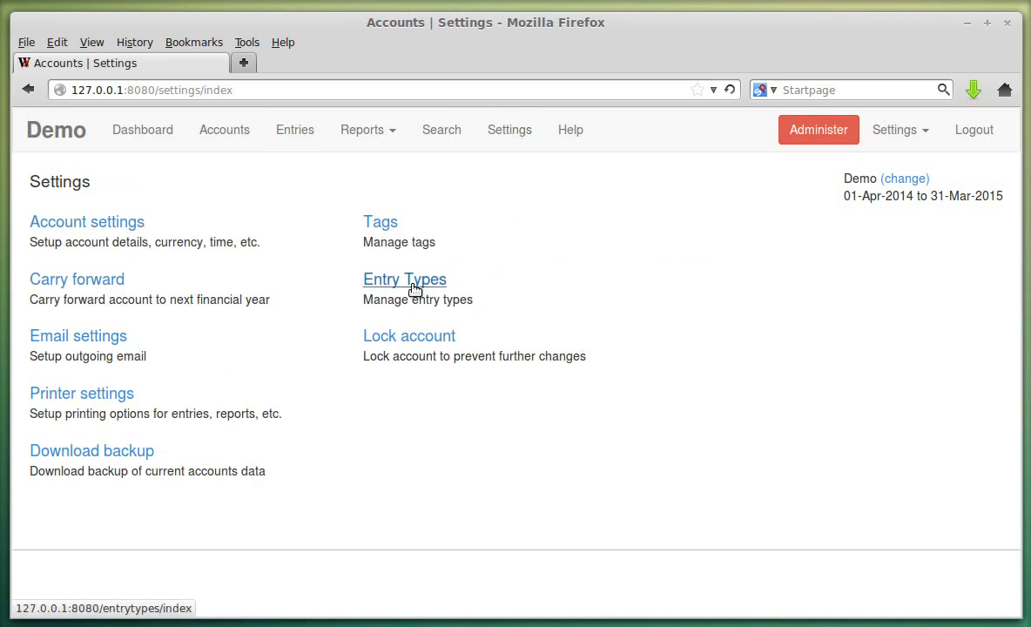
left_click(414, 290)
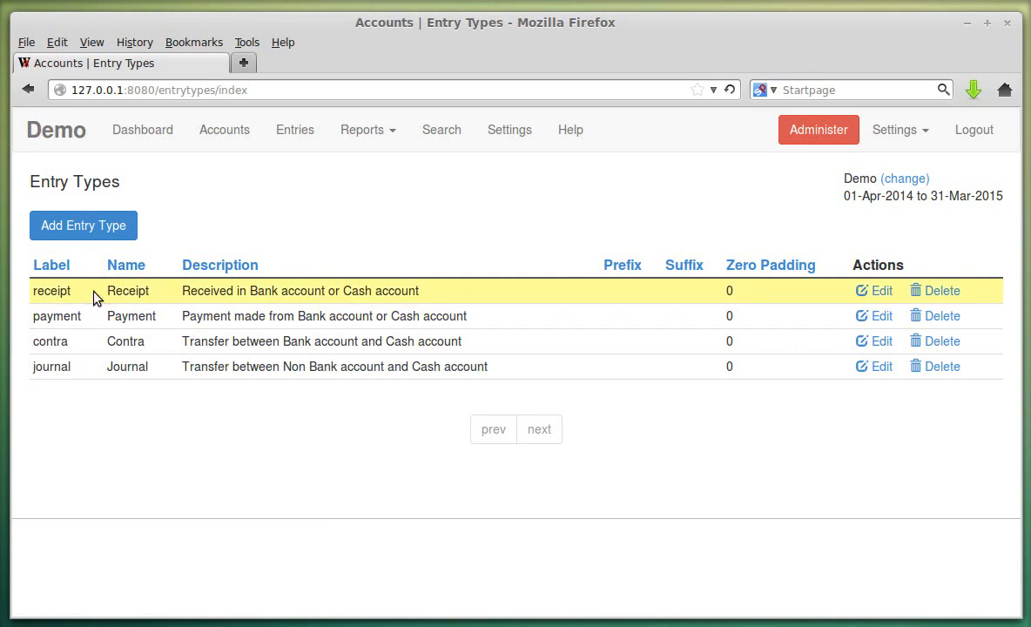
left_click(859, 298)
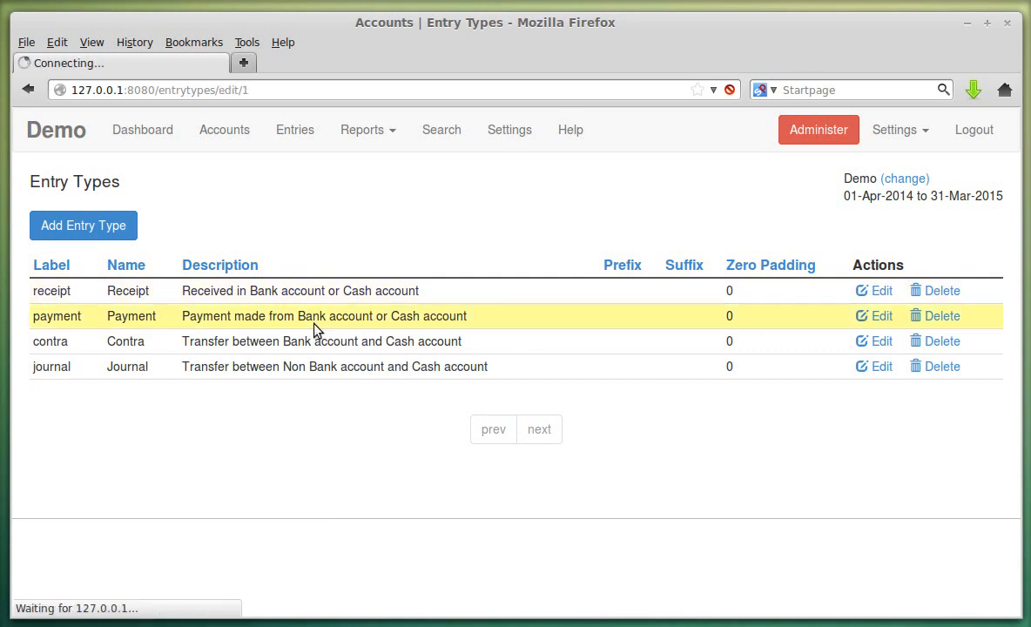
- Leave Receipt entry numbering on Auto
scroll(374, 261, "down", 1)
scroll(150, 277, "down", 3)
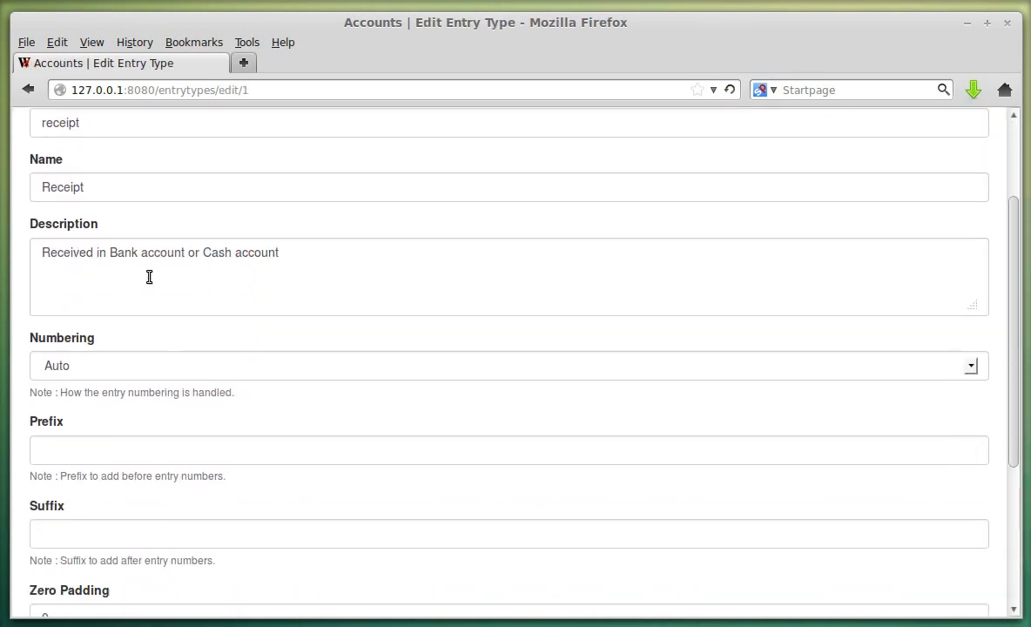
left_click(142, 296)
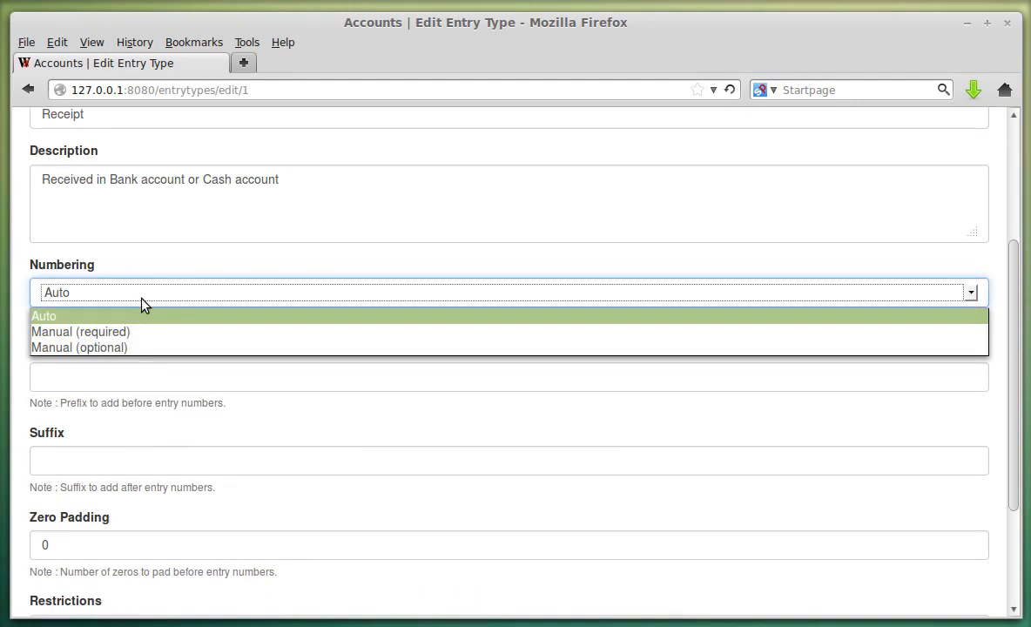
left_click(141, 296)
left_click(142, 296)
left_click(223, 281)
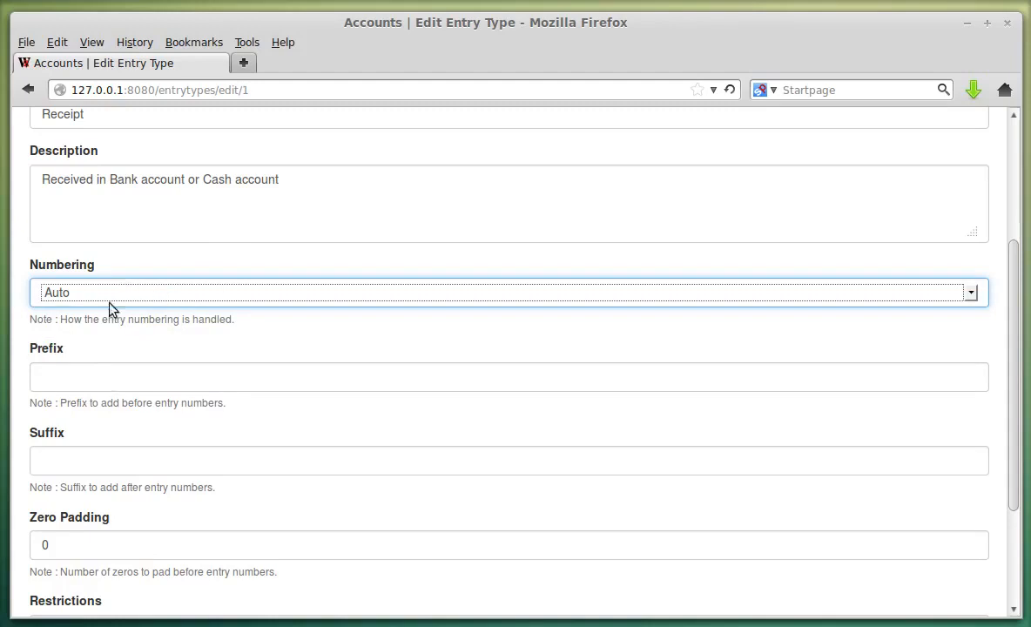
- Fill Prefix and Suffix with the saved REC and DEMO suggestions
left_click(87, 379)
left_click(87, 382)
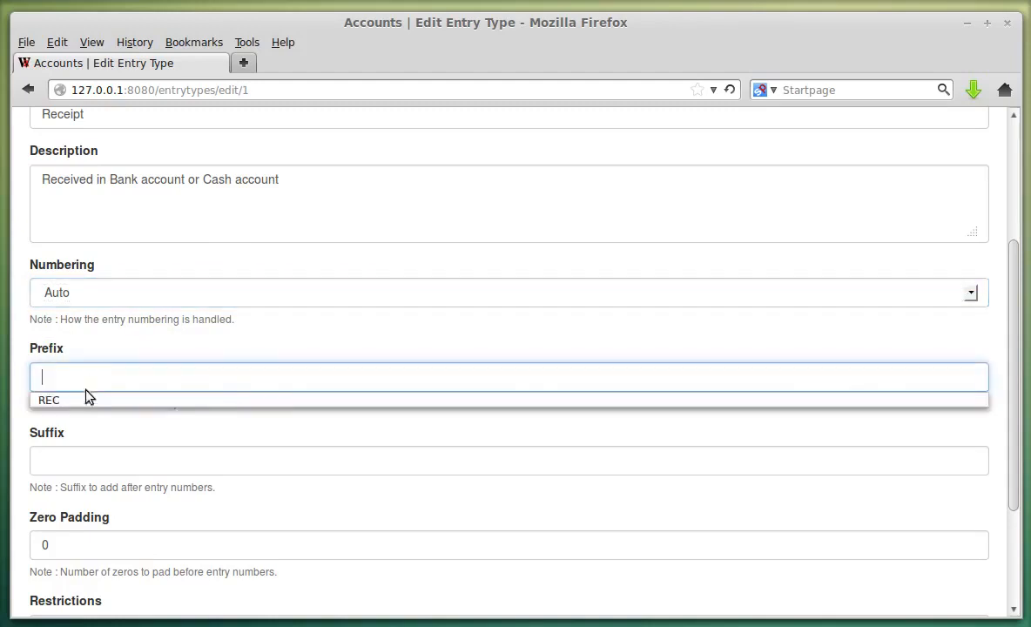
left_click(87, 400)
left_click(85, 461)
left_click(86, 461)
left_click(88, 482)
scroll(154, 221, "up", 3)
scroll(158, 369, "down", 6)
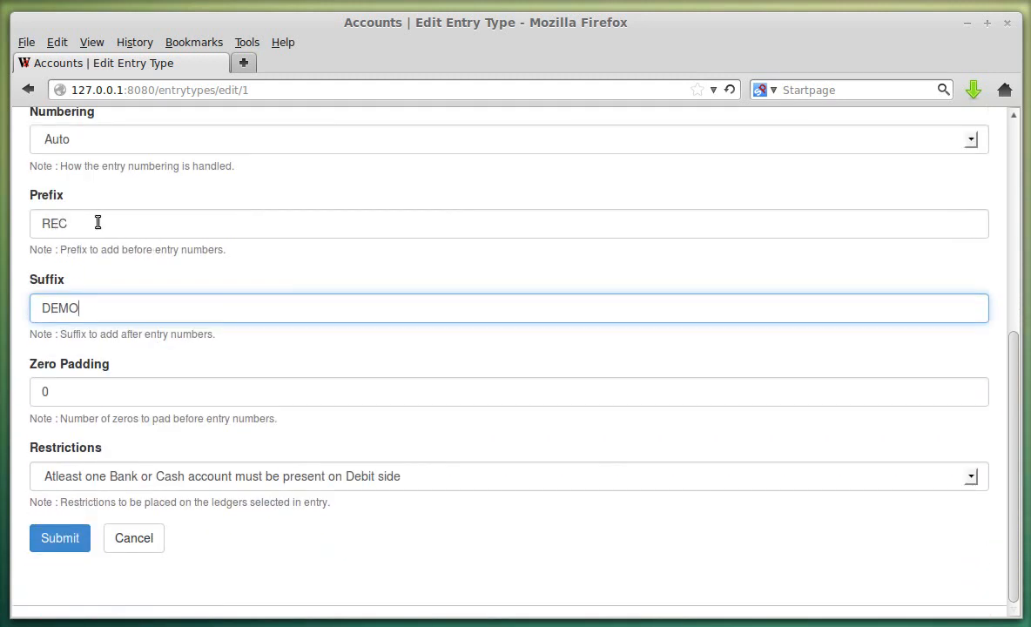
- Change the receipt numbering to prefix PRE, suffix SUF, zero padding 2, and save
left_click_drag(104, 228, 28, 223)
type("PRE")
key("Tab")
type("SUF")
key("Tab")
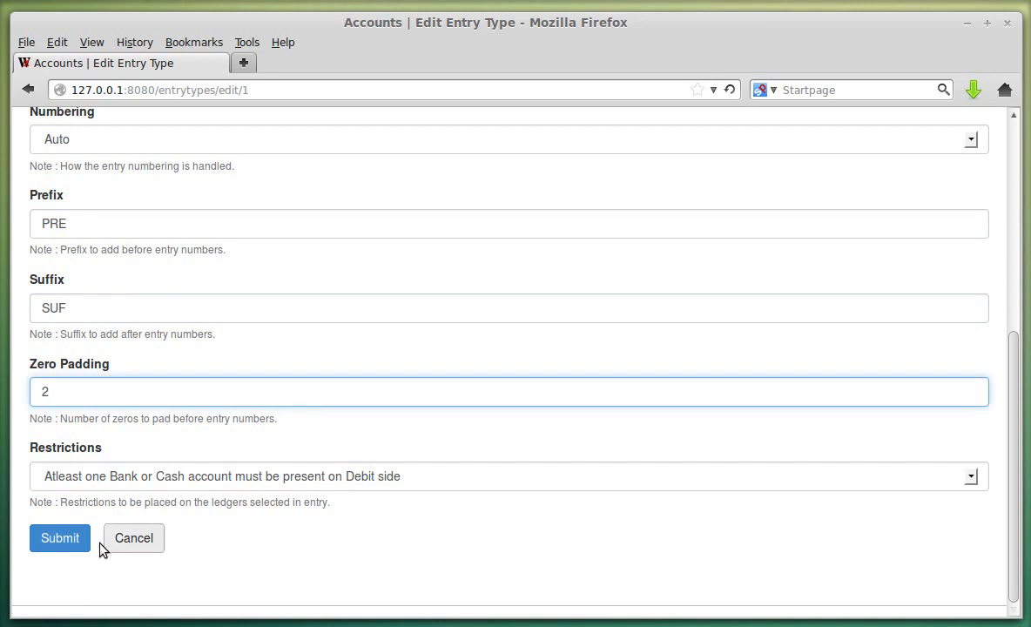
type("2")
left_click(62, 538)
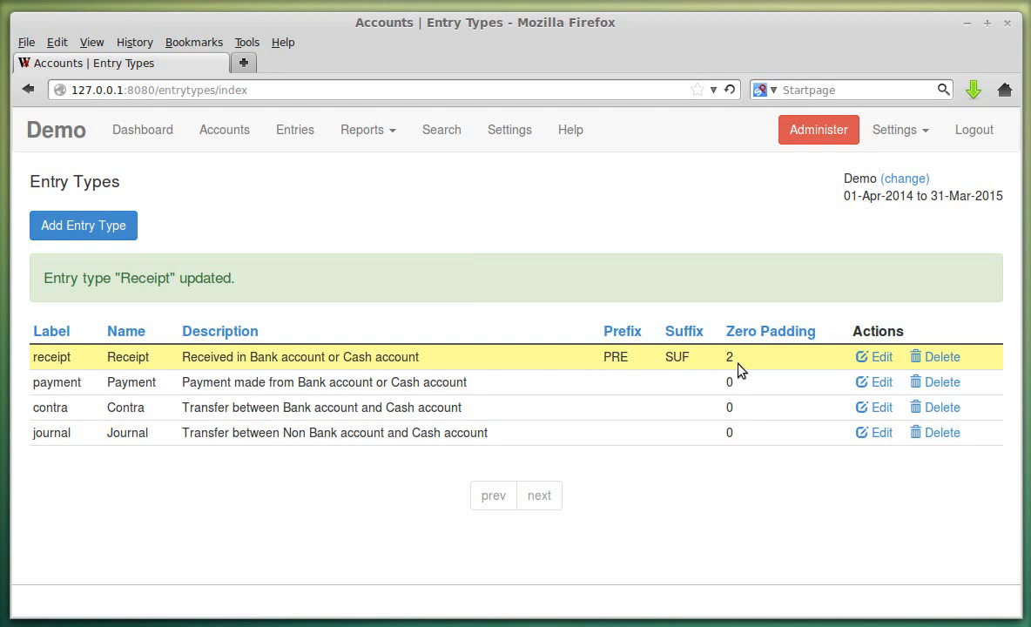
- Confirm in the entries list that receipts now read PRE02SUF
left_click(296, 132)
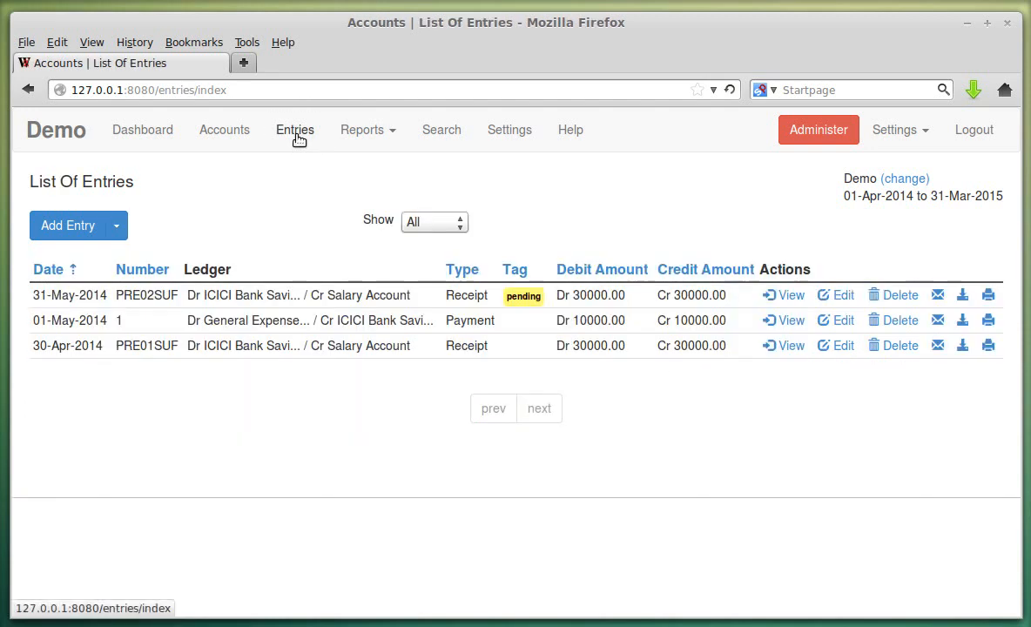
left_click_drag(115, 295, 151, 298)
left_click(151, 348)
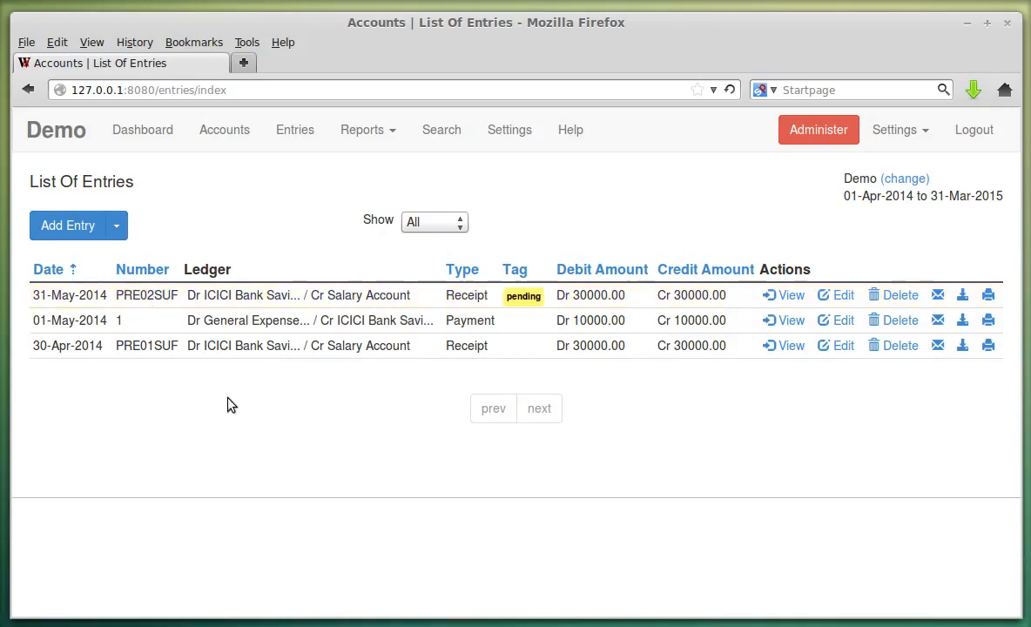
- Check that the 31-May-2014 receipt's edit form shows PRE and SUF, then cancel
left_click(841, 295)
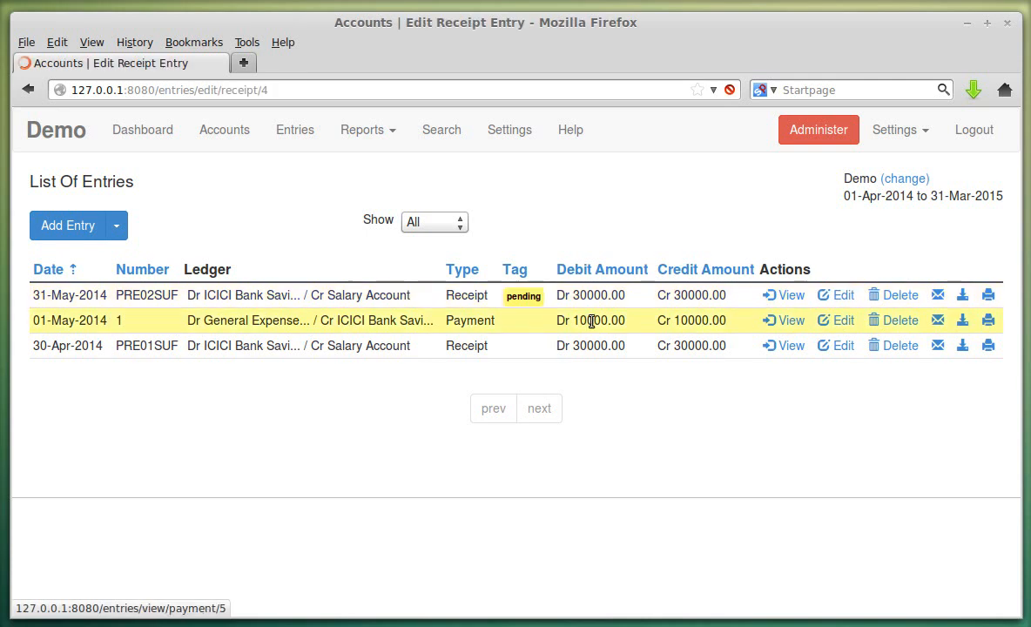
left_click_drag(39, 248, 63, 247)
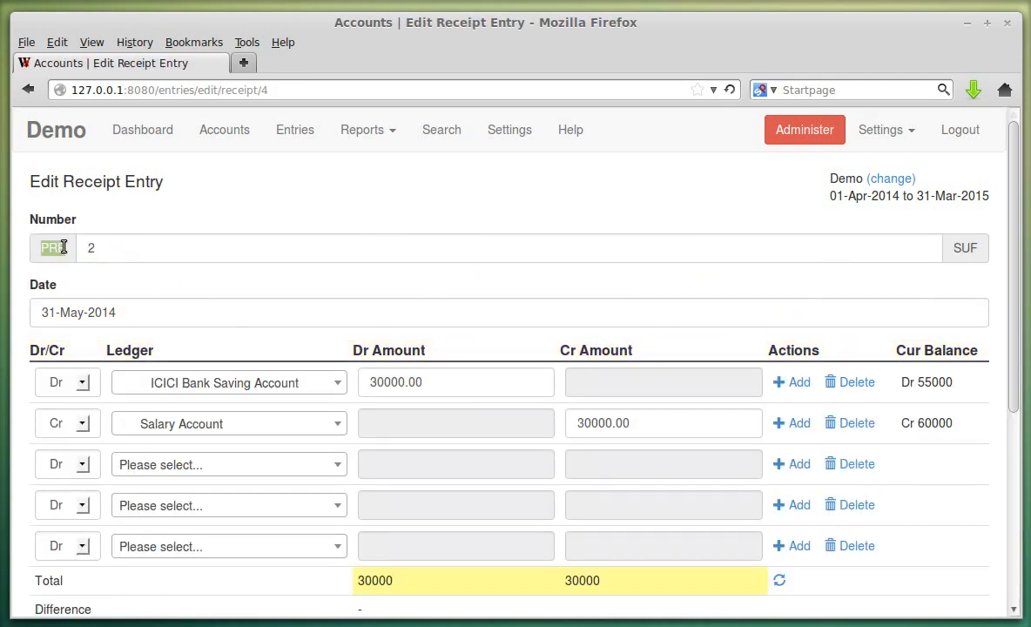
double_click(963, 246)
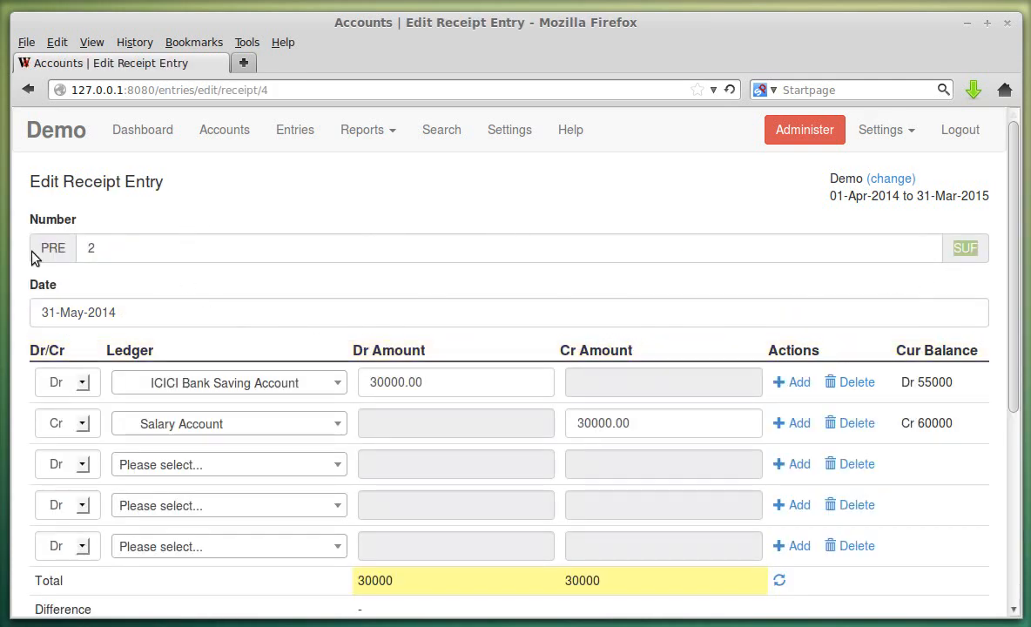
scroll(209, 421, "down", 6)
left_click(135, 538)
- Check that a new receipt form also shows PRE and SUF, then go to Settings
left_click(119, 227)
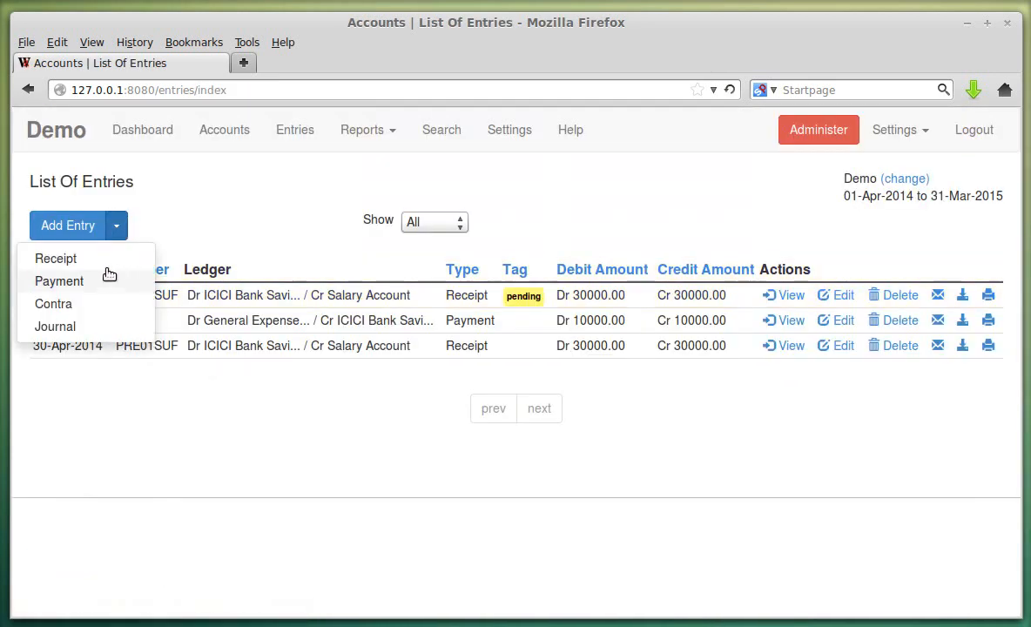
left_click(105, 258)
double_click(50, 248)
double_click(965, 248)
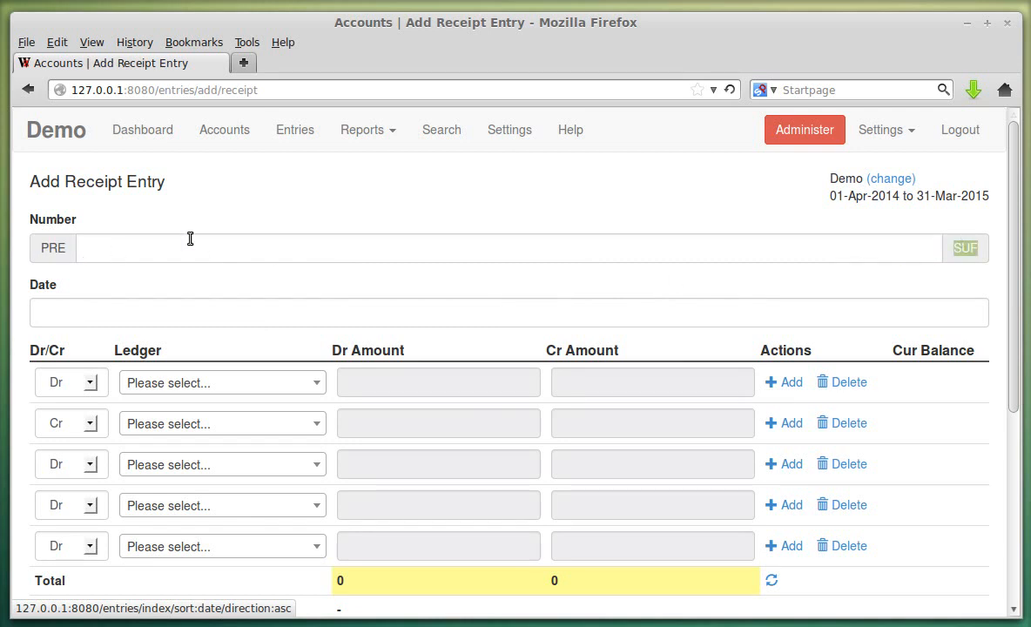
left_click(393, 133)
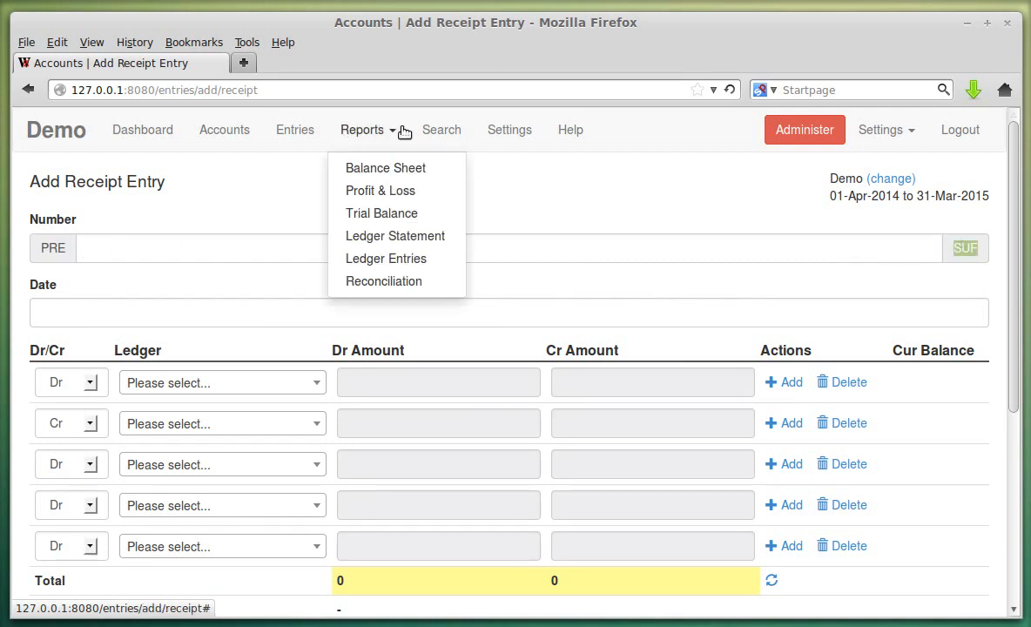
left_click(500, 130)
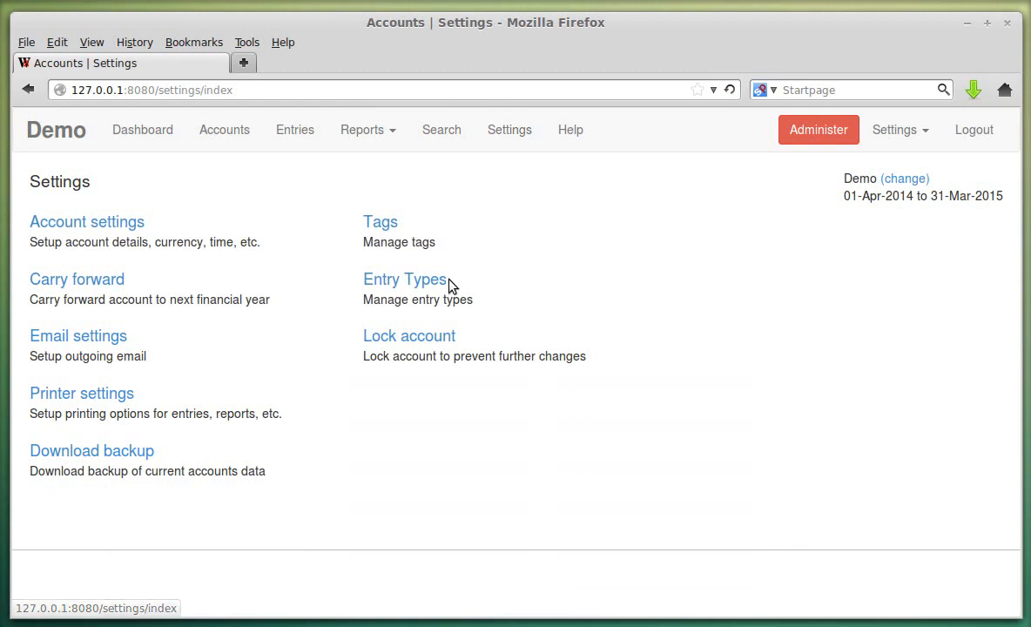
- Clear the PRE prefix and SUF suffix from the Receipt entry type
left_click(446, 280)
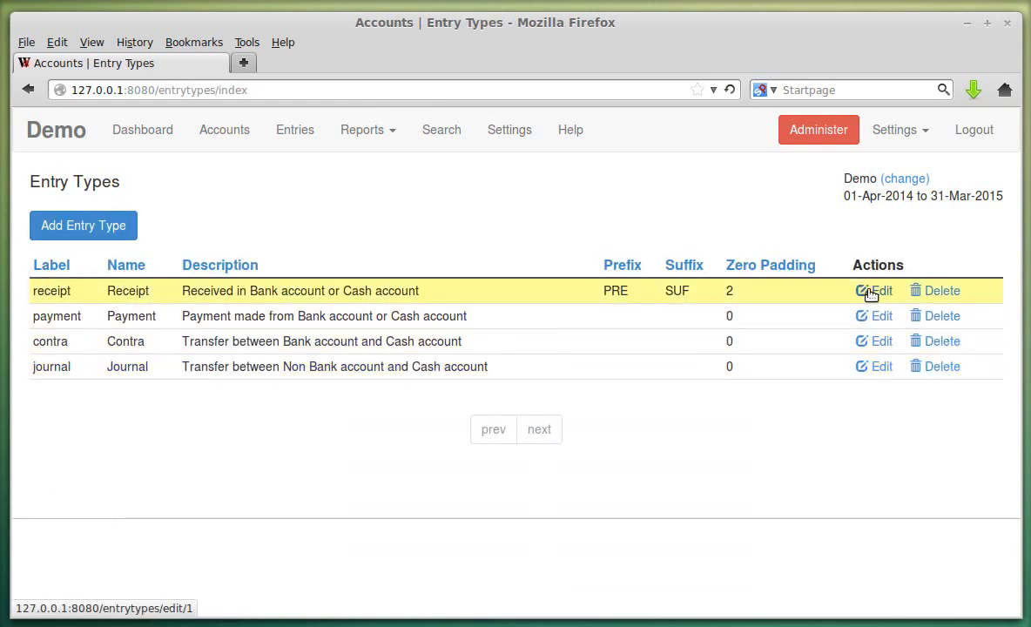
left_click(871, 295)
scroll(114, 449, "down", 4)
key("ctrl+a")
key("BackSpace")
key("shift+Tab")
key("BackSpace")
key("Tab")
- Set Receipt zero padding to 0, save, and review the plain-numbered entries
key("Tab")
scroll(157, 382, "down", 3)
left_click(132, 393)
type("0")
key("Tab")
left_click(74, 540)
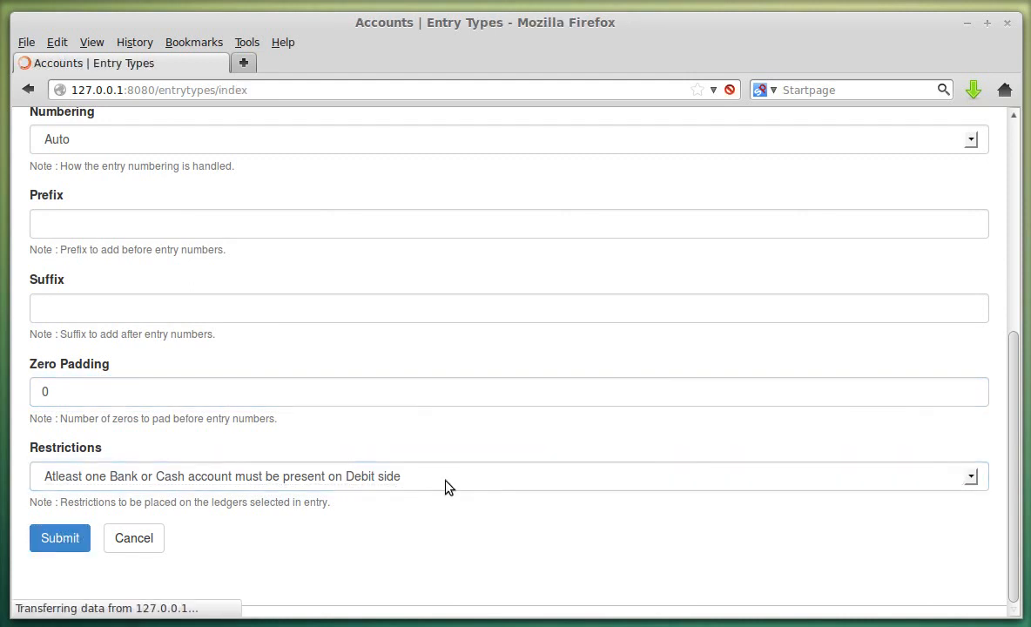
left_click(277, 139)
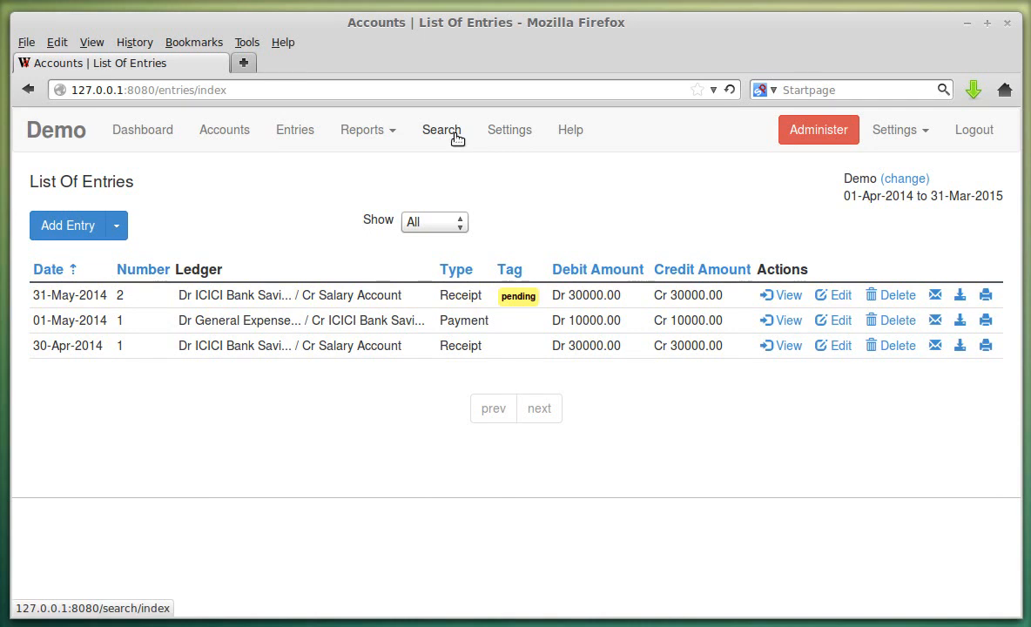
left_click(514, 131)
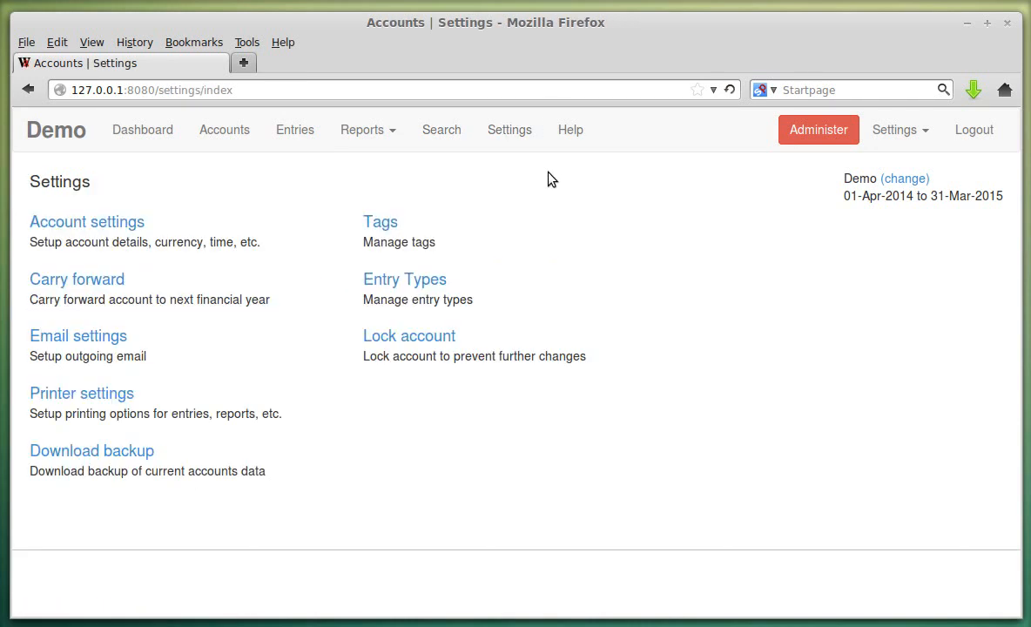
- Review the Receipt and Payment entry types' restrictions, cancelling both without changes
left_click(430, 280)
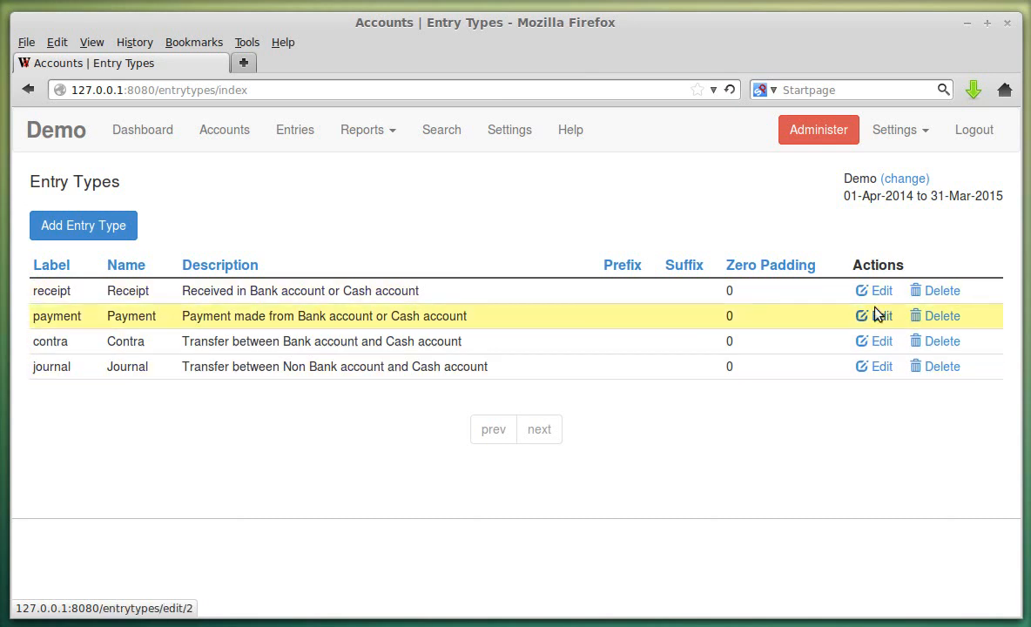
left_click(877, 296)
scroll(358, 316, "down", 5)
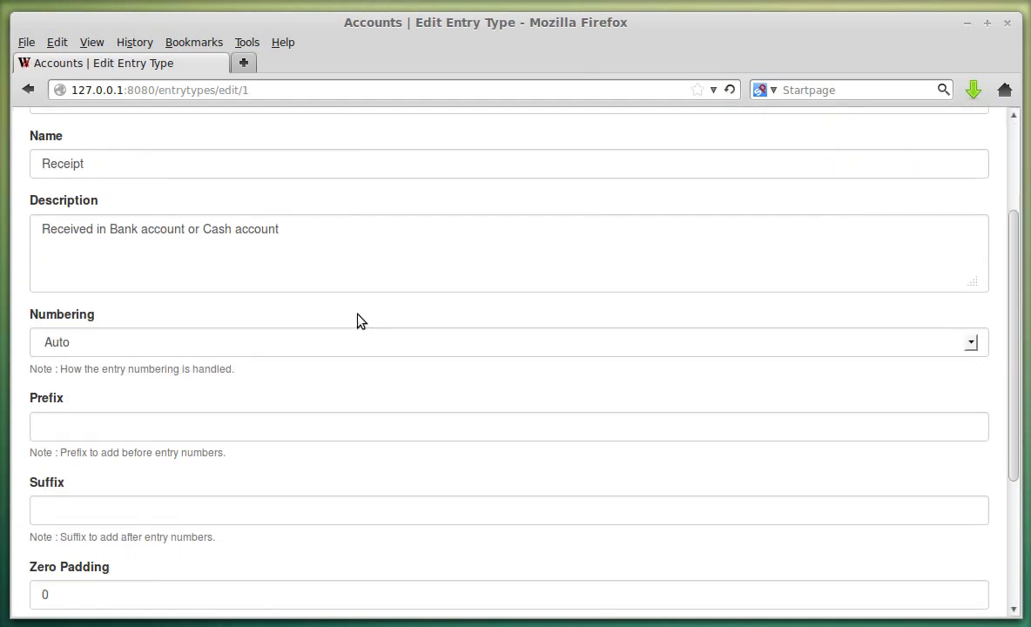
scroll(359, 315, "down", 2)
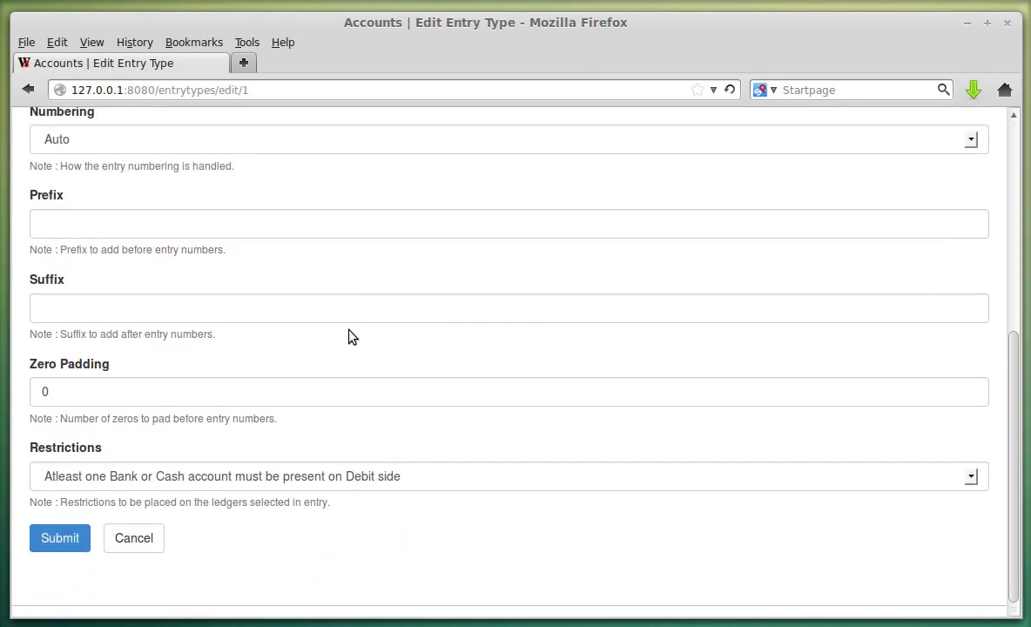
left_click(245, 480)
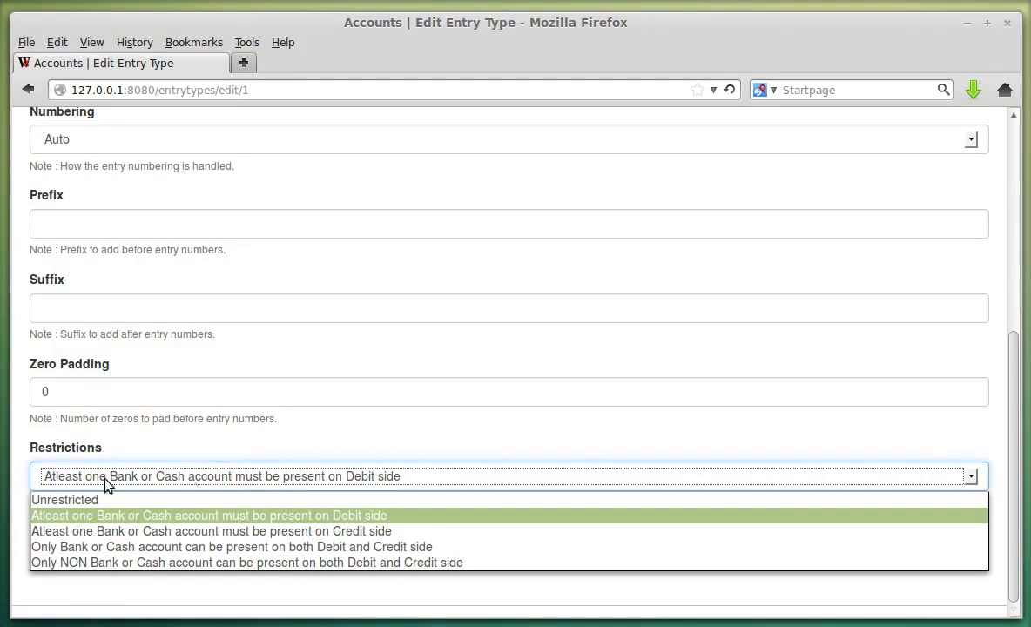
left_click(409, 519)
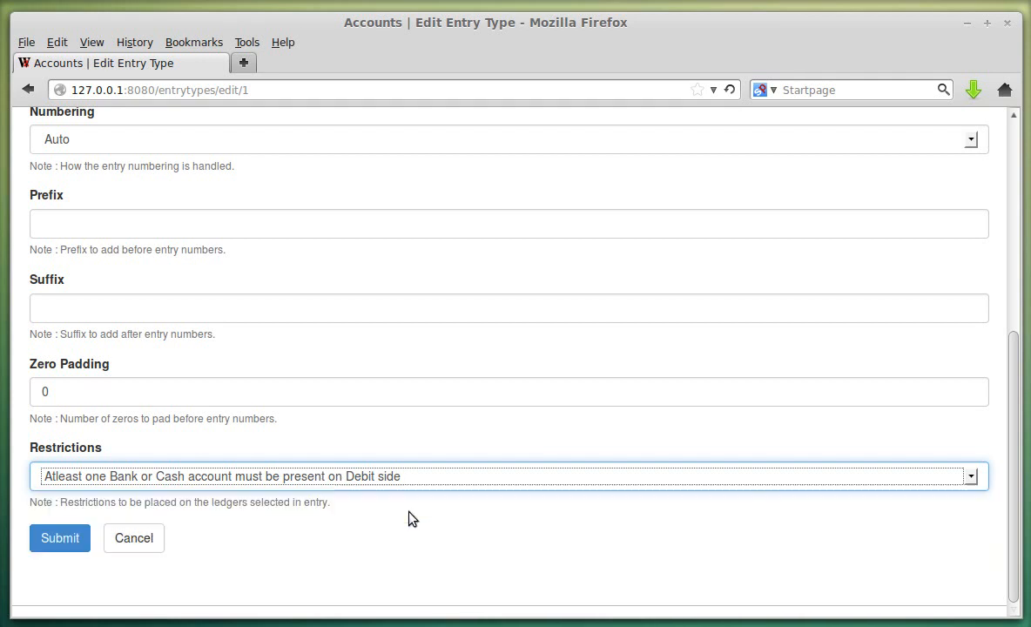
left_click(131, 537)
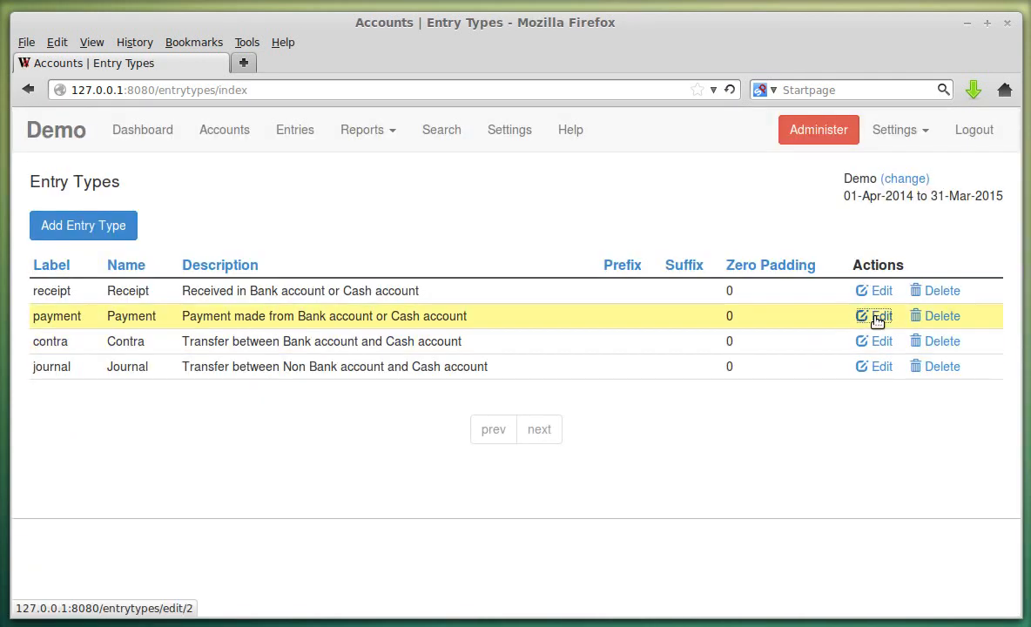
left_click(876, 317)
scroll(568, 396, "down", 5)
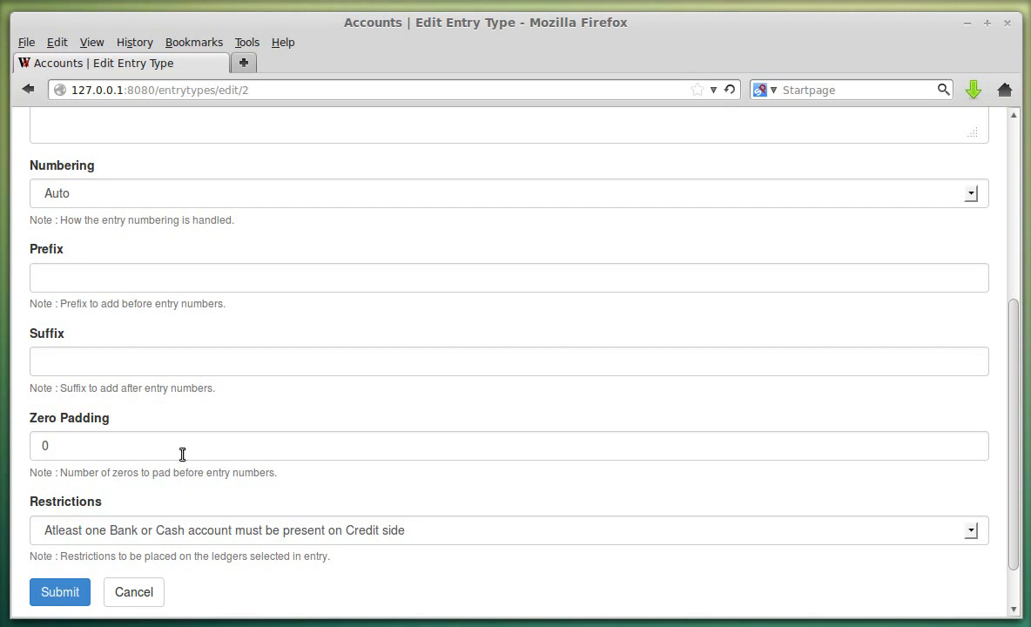
left_click(122, 593)
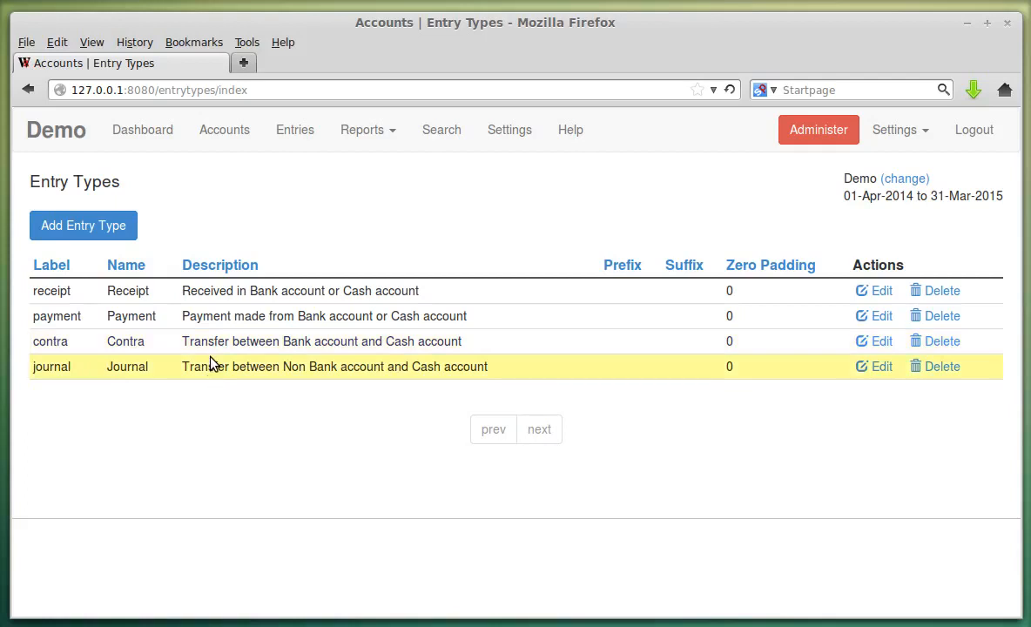
- Review the Contra restriction without changes, then open the Journal entry type's edit form
left_click(882, 344)
scroll(444, 373, "down", 5)
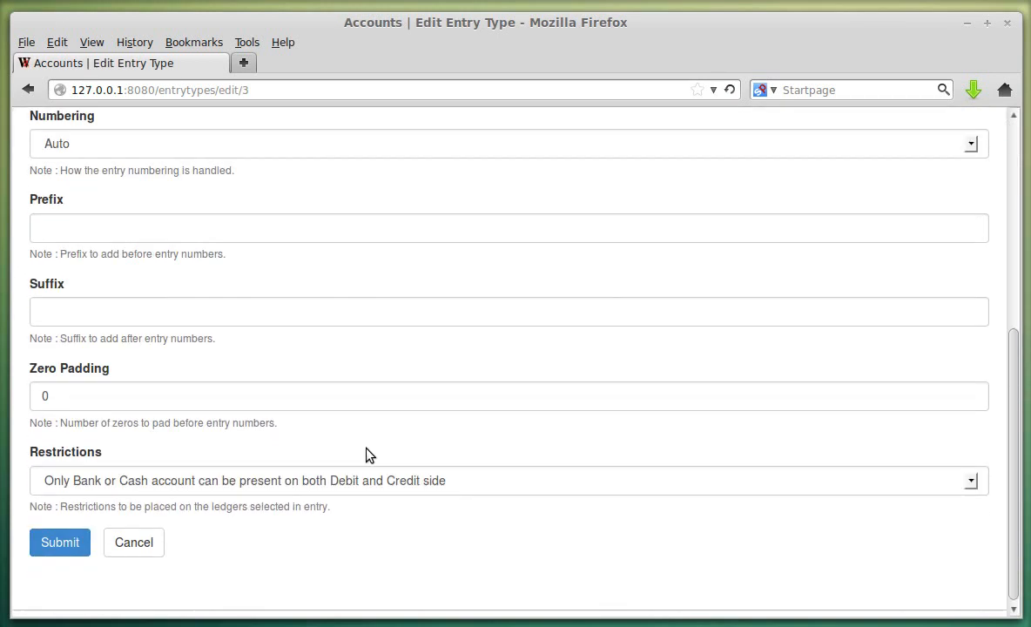
left_click(189, 487)
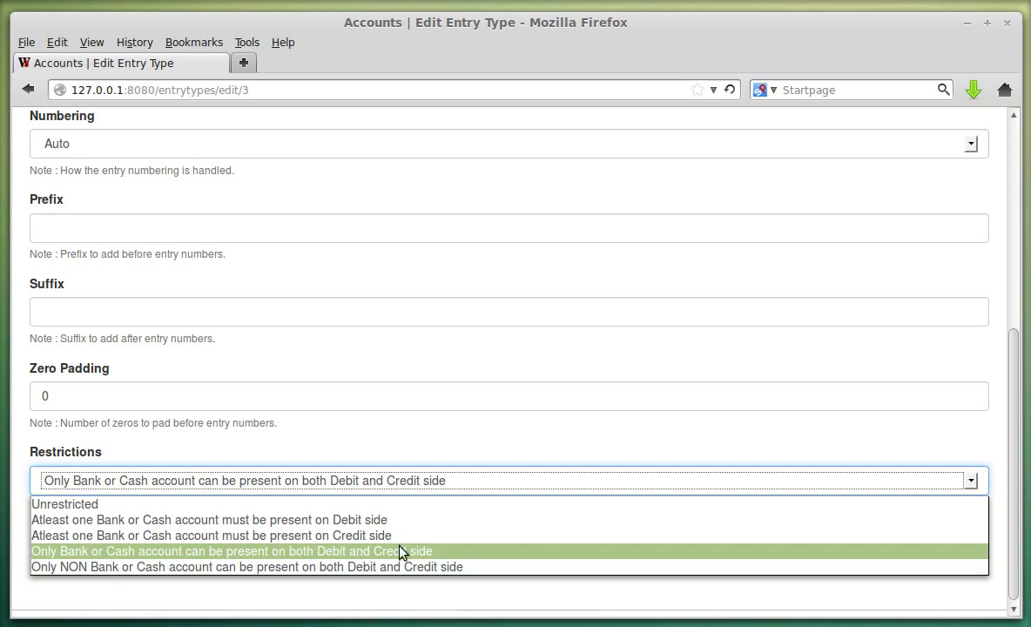
left_click(449, 550)
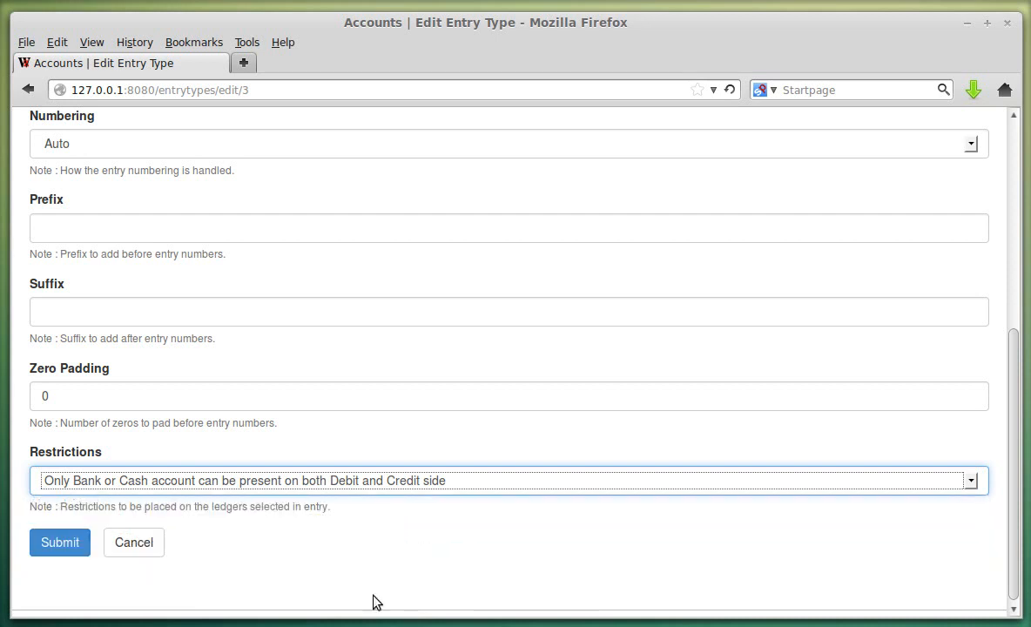
left_click(133, 544)
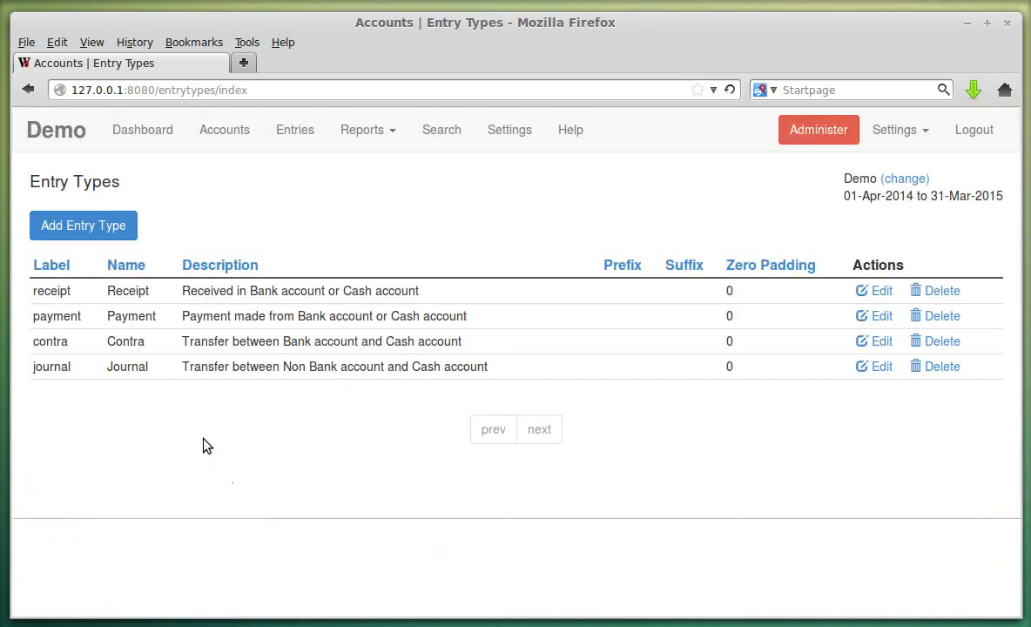
left_click(875, 367)
scroll(479, 423, "down", 5)
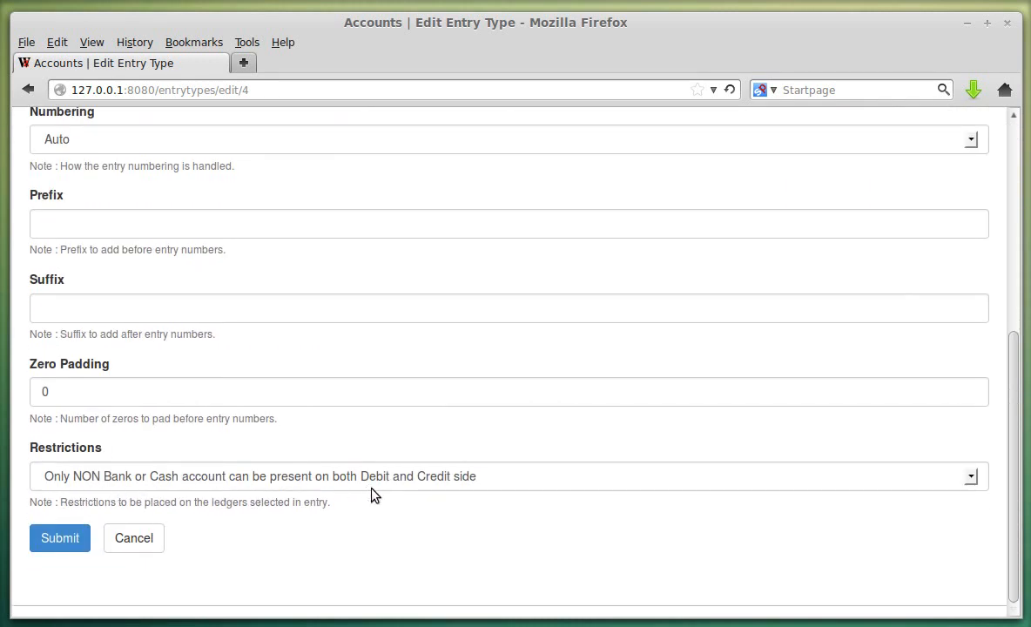
- Check the Journal restriction choices and cancel without saving
left_click(142, 484)
left_click(141, 484)
left_click(155, 542)
- Inspect a new entry type's Restrictions, leave it Unrestricted, and cancel back to Settings
left_click(121, 217)
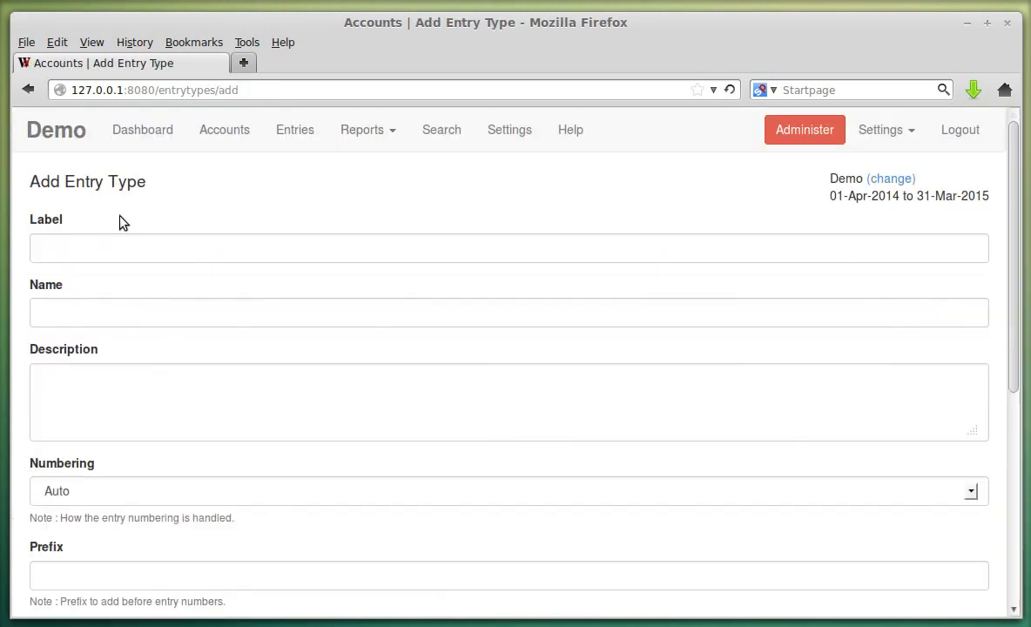
scroll(158, 166, "down", 4)
scroll(130, 192, "up", 3)
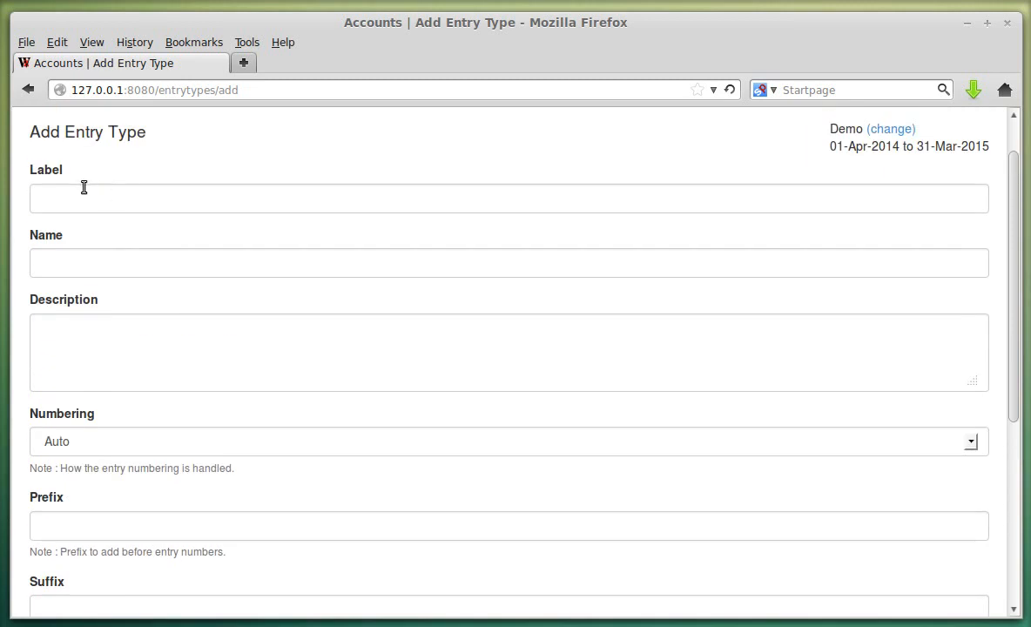
scroll(97, 263, "down", 5)
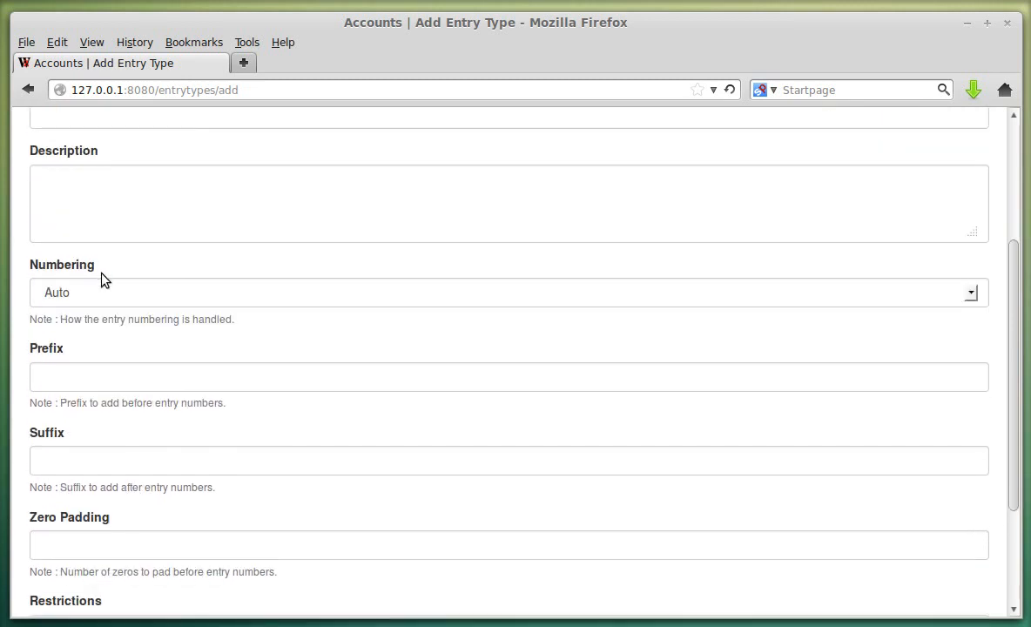
scroll(100, 287, "down", 1)
left_click(102, 476)
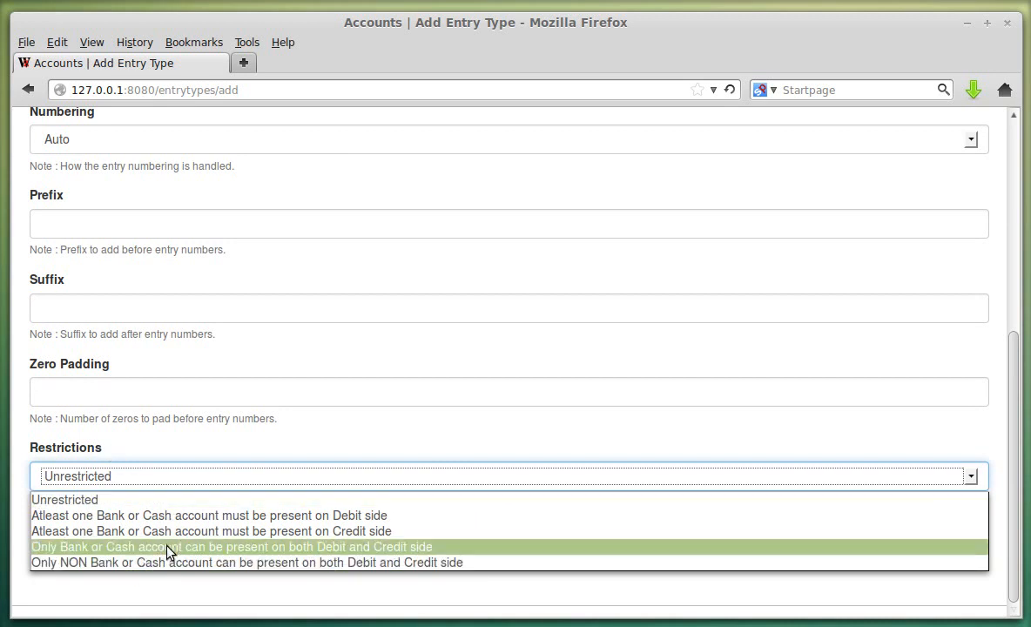
left_click(149, 500)
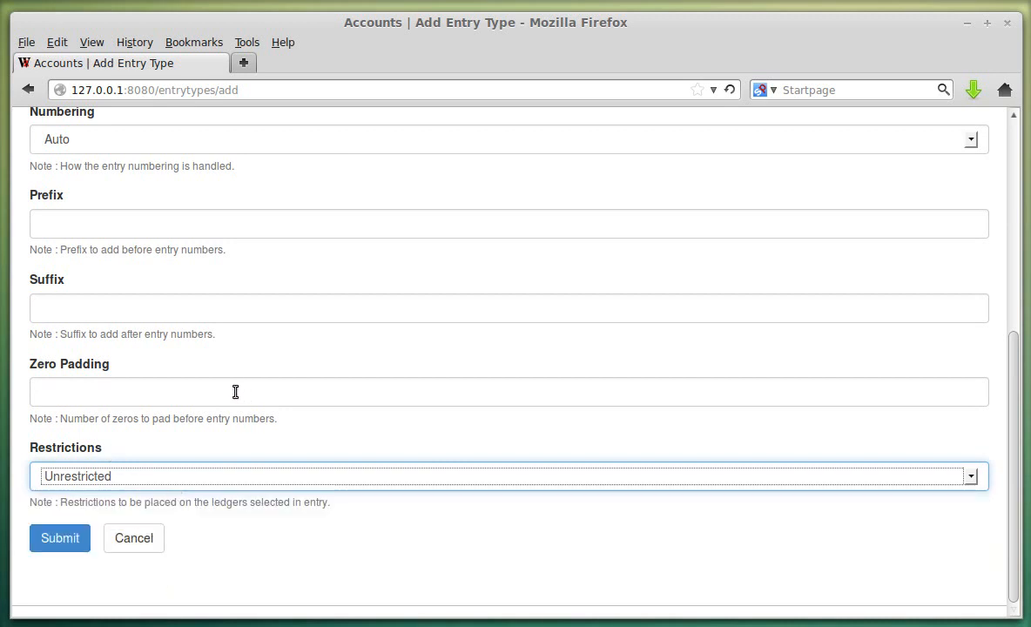
left_click(161, 547)
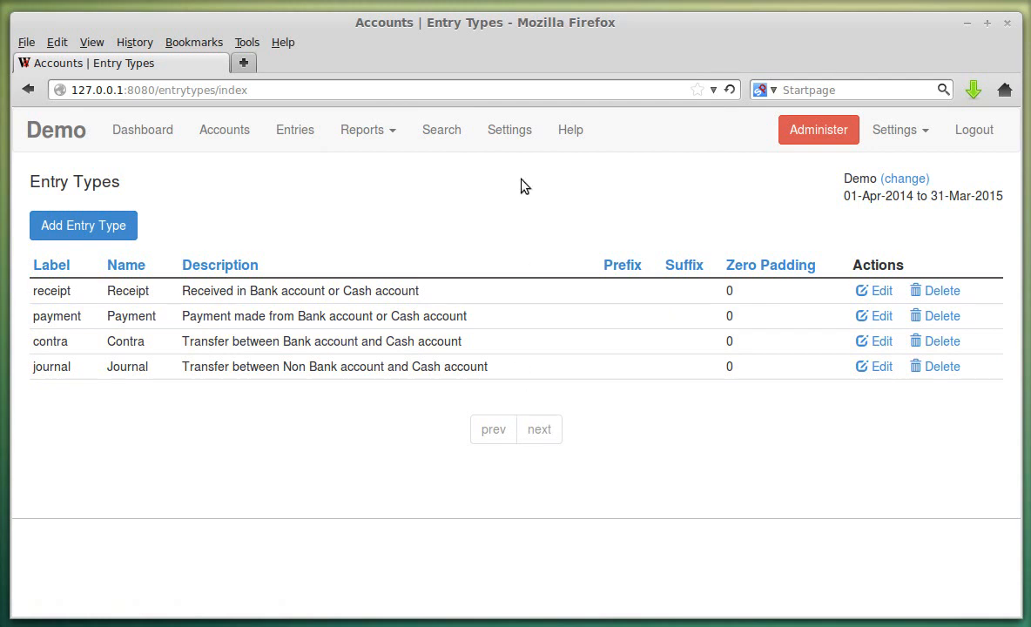
left_click(488, 132)
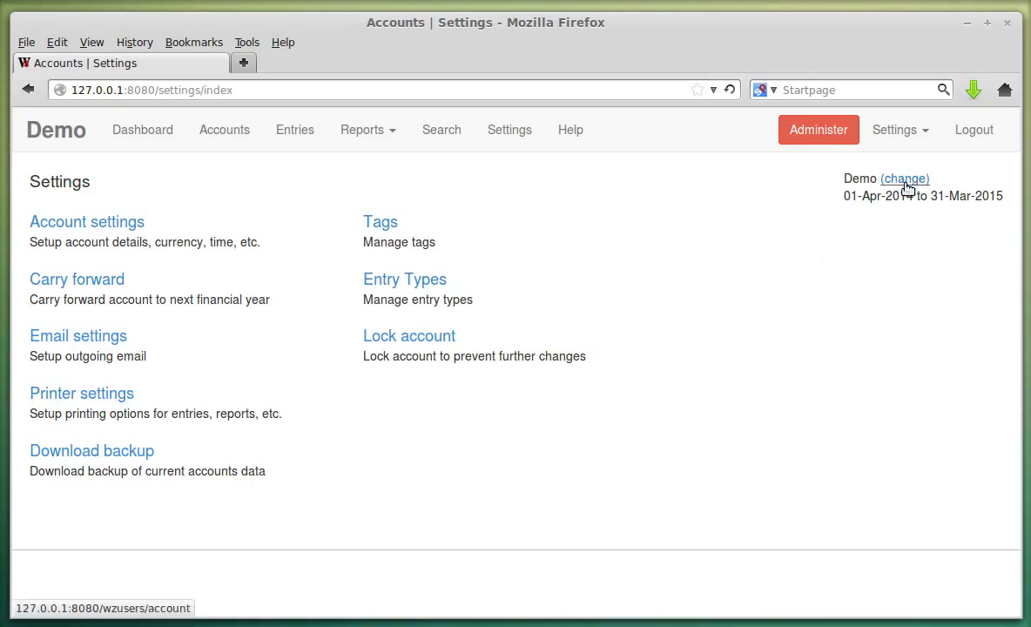
- Select (NONE) as the active account and activate it, deactivating every account
double_click(852, 182)
left_click(848, 220)
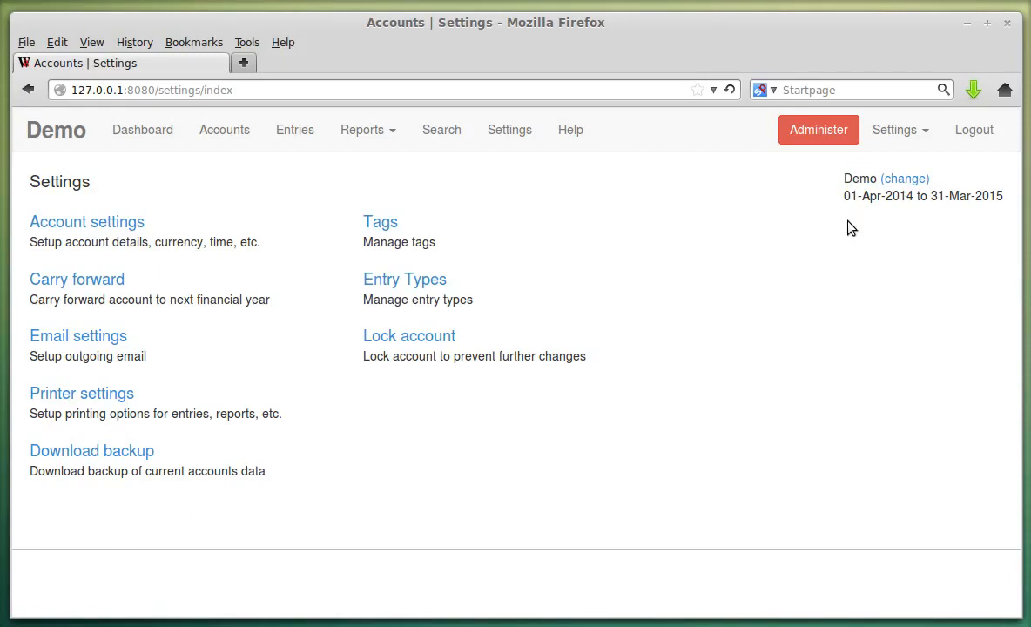
double_click(858, 181)
left_click(906, 180)
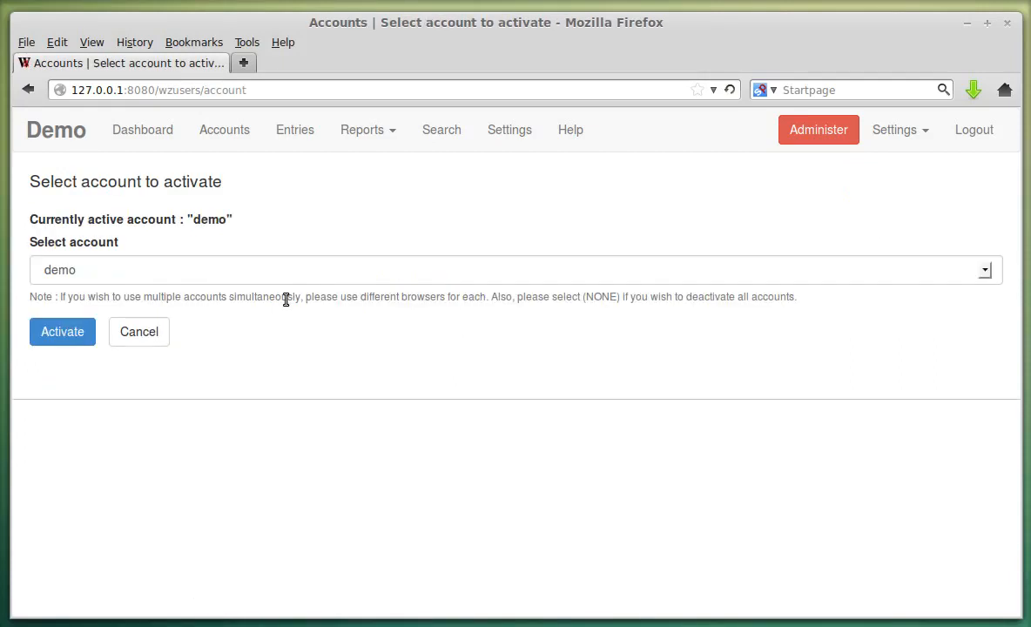
left_click(135, 279)
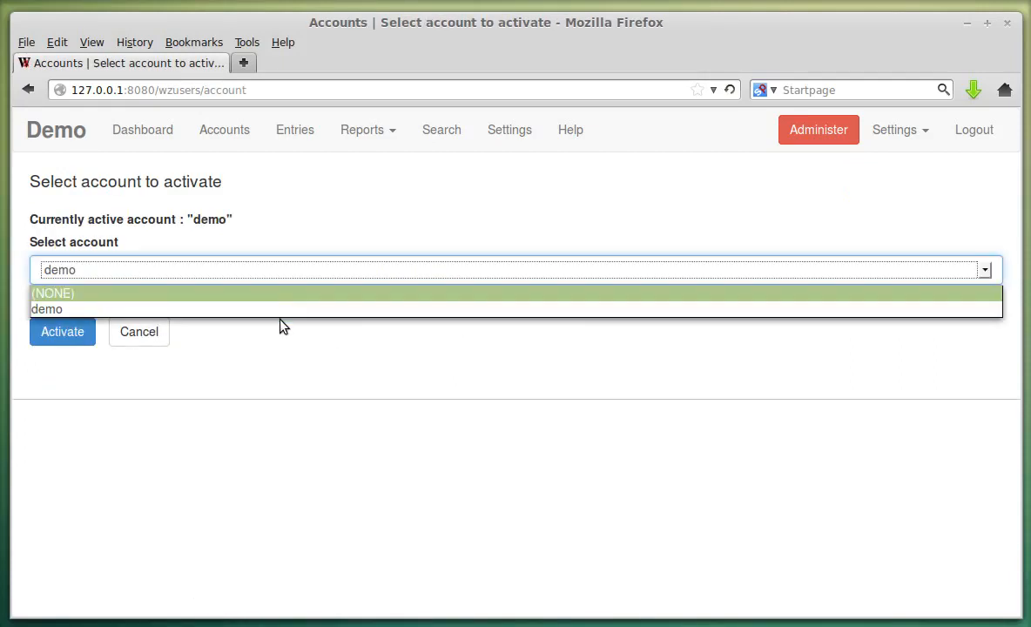
left_click(293, 380)
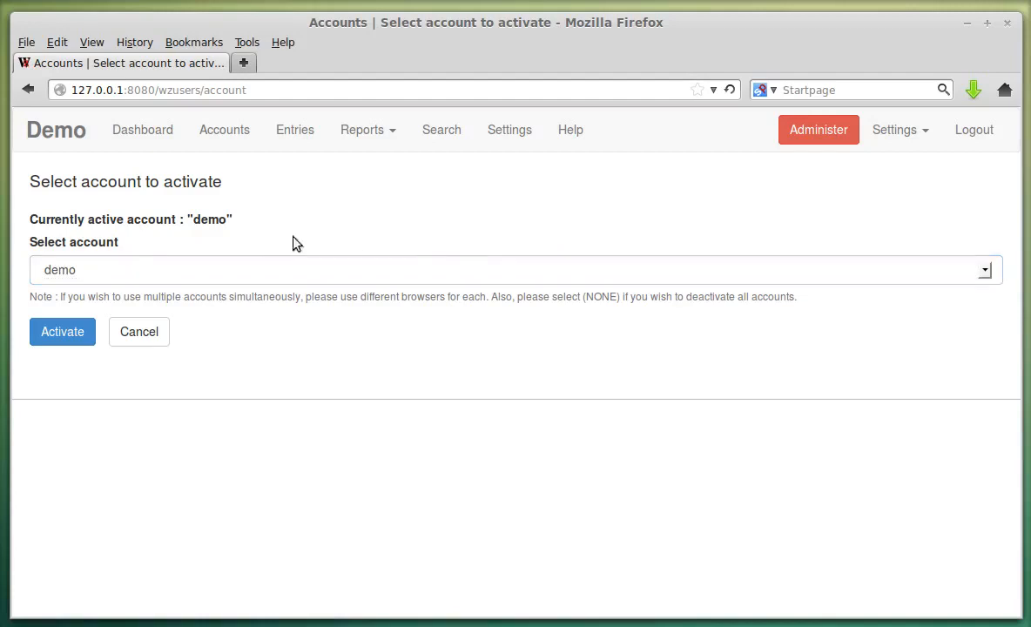
left_click(255, 268)
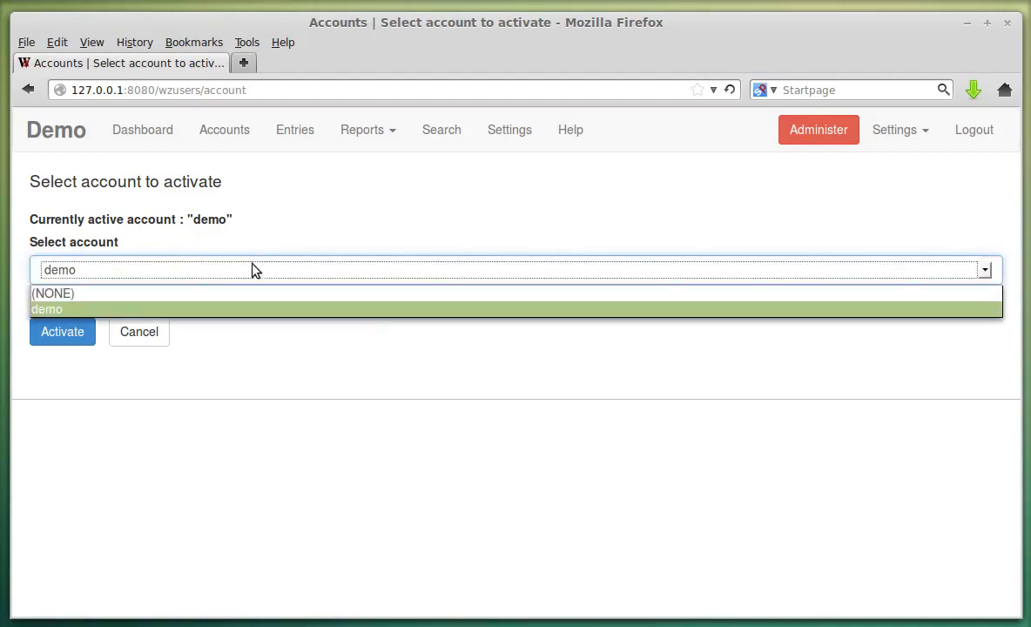
left_click(143, 293)
left_click(70, 331)
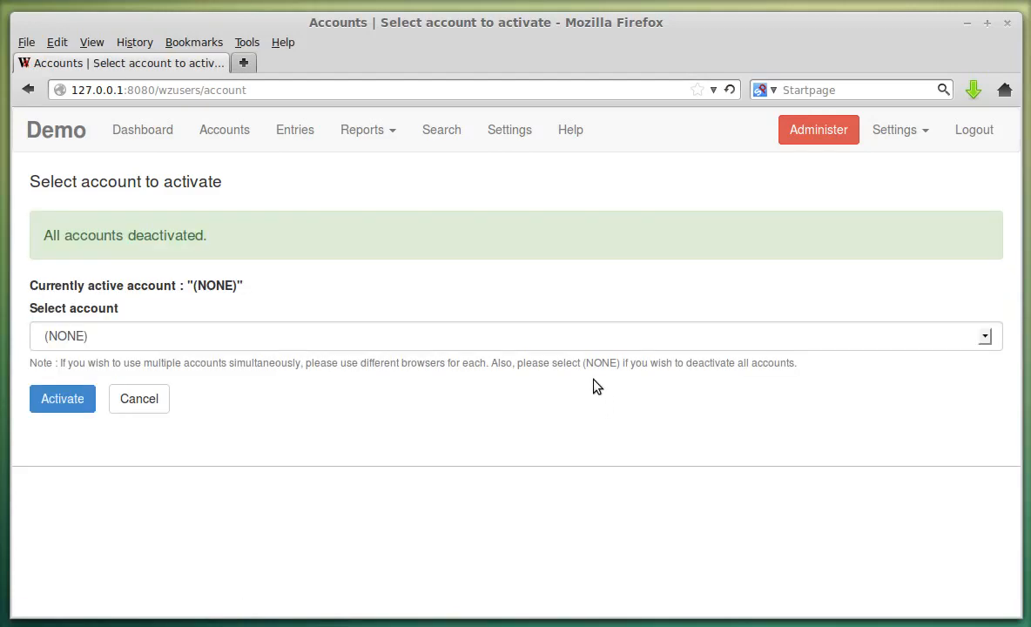